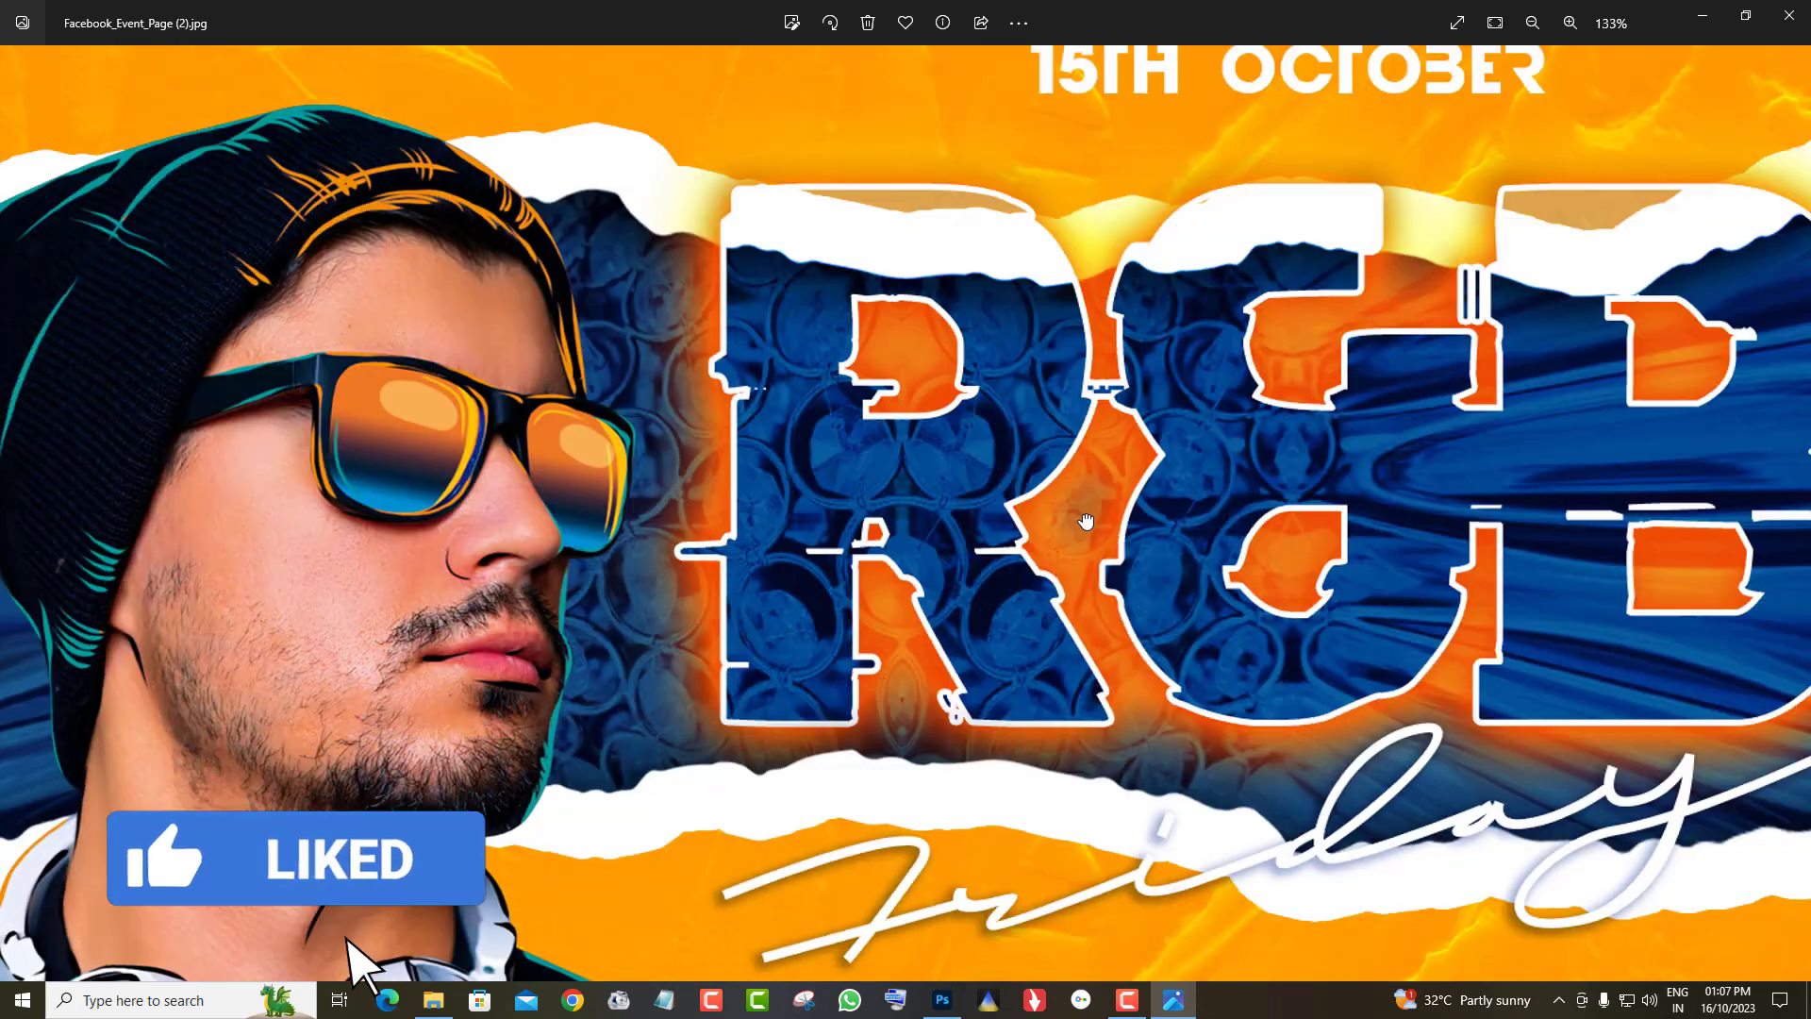
Examine the Facebook event page design and the matching portrait flyer for the RGB Friday party up close
drag(1085, 522, 1618, 247)
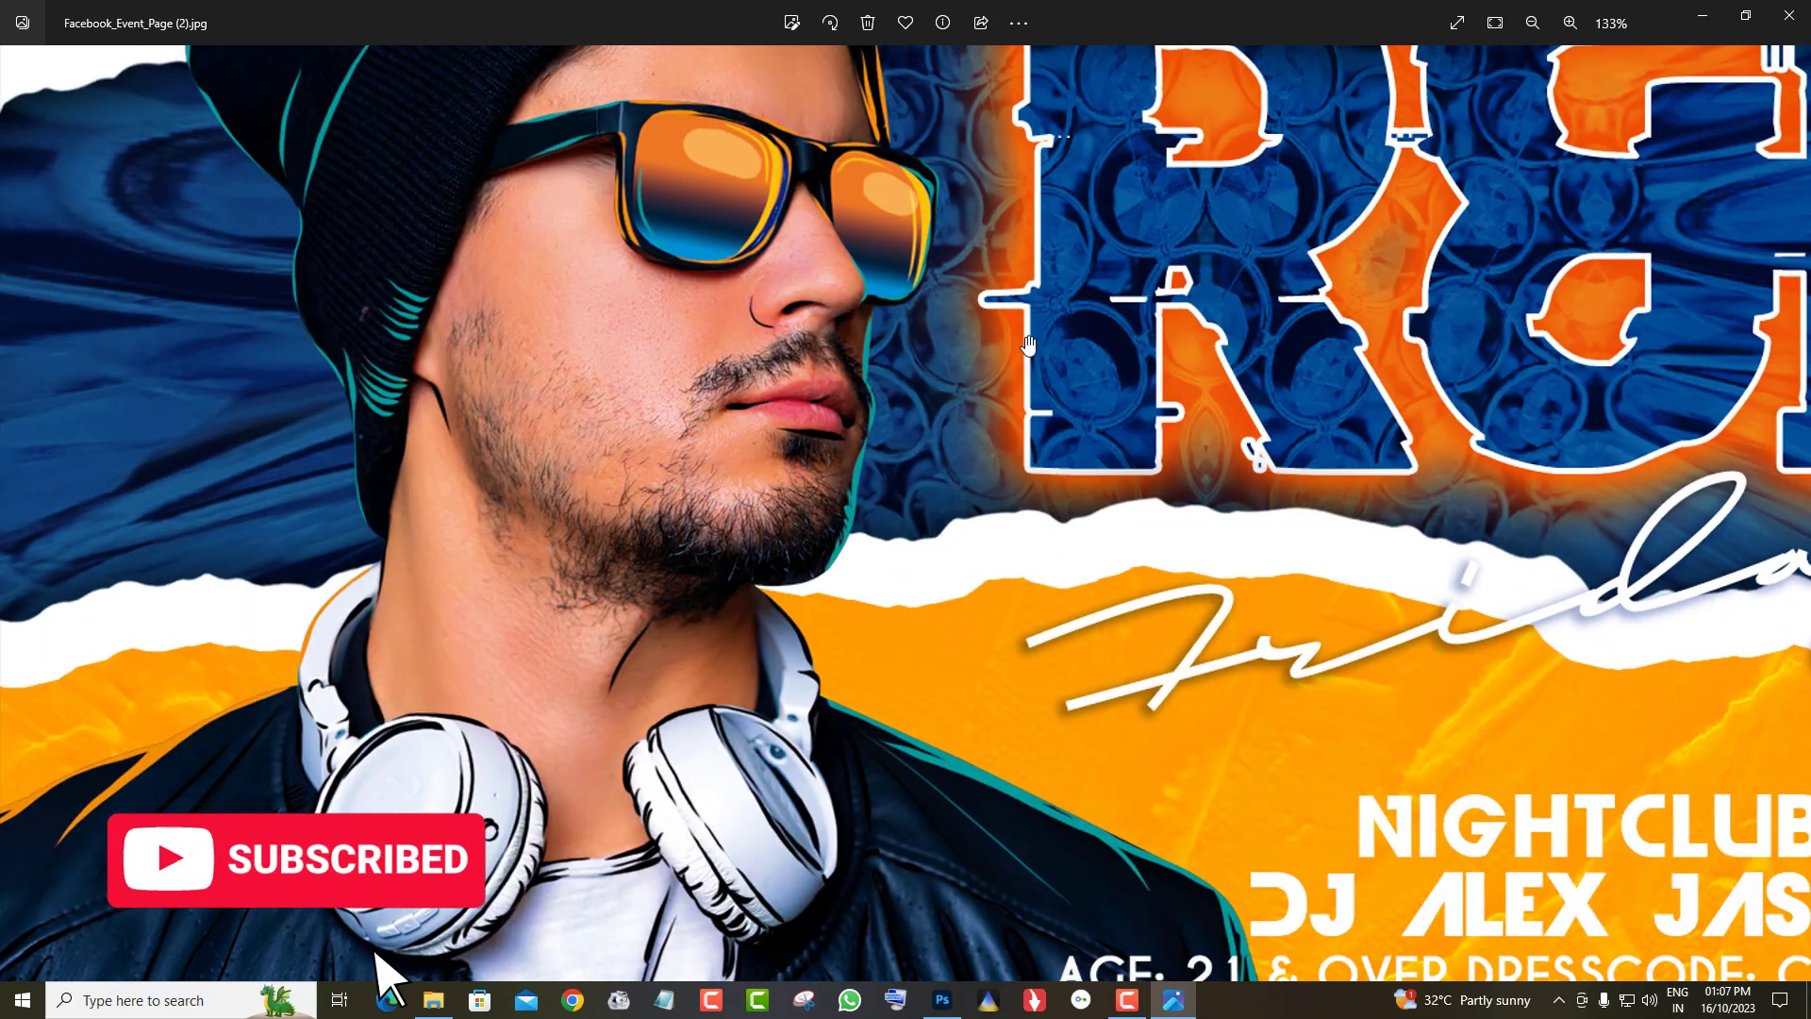
scroll(1071, 608, down, 3)
click(1794, 514)
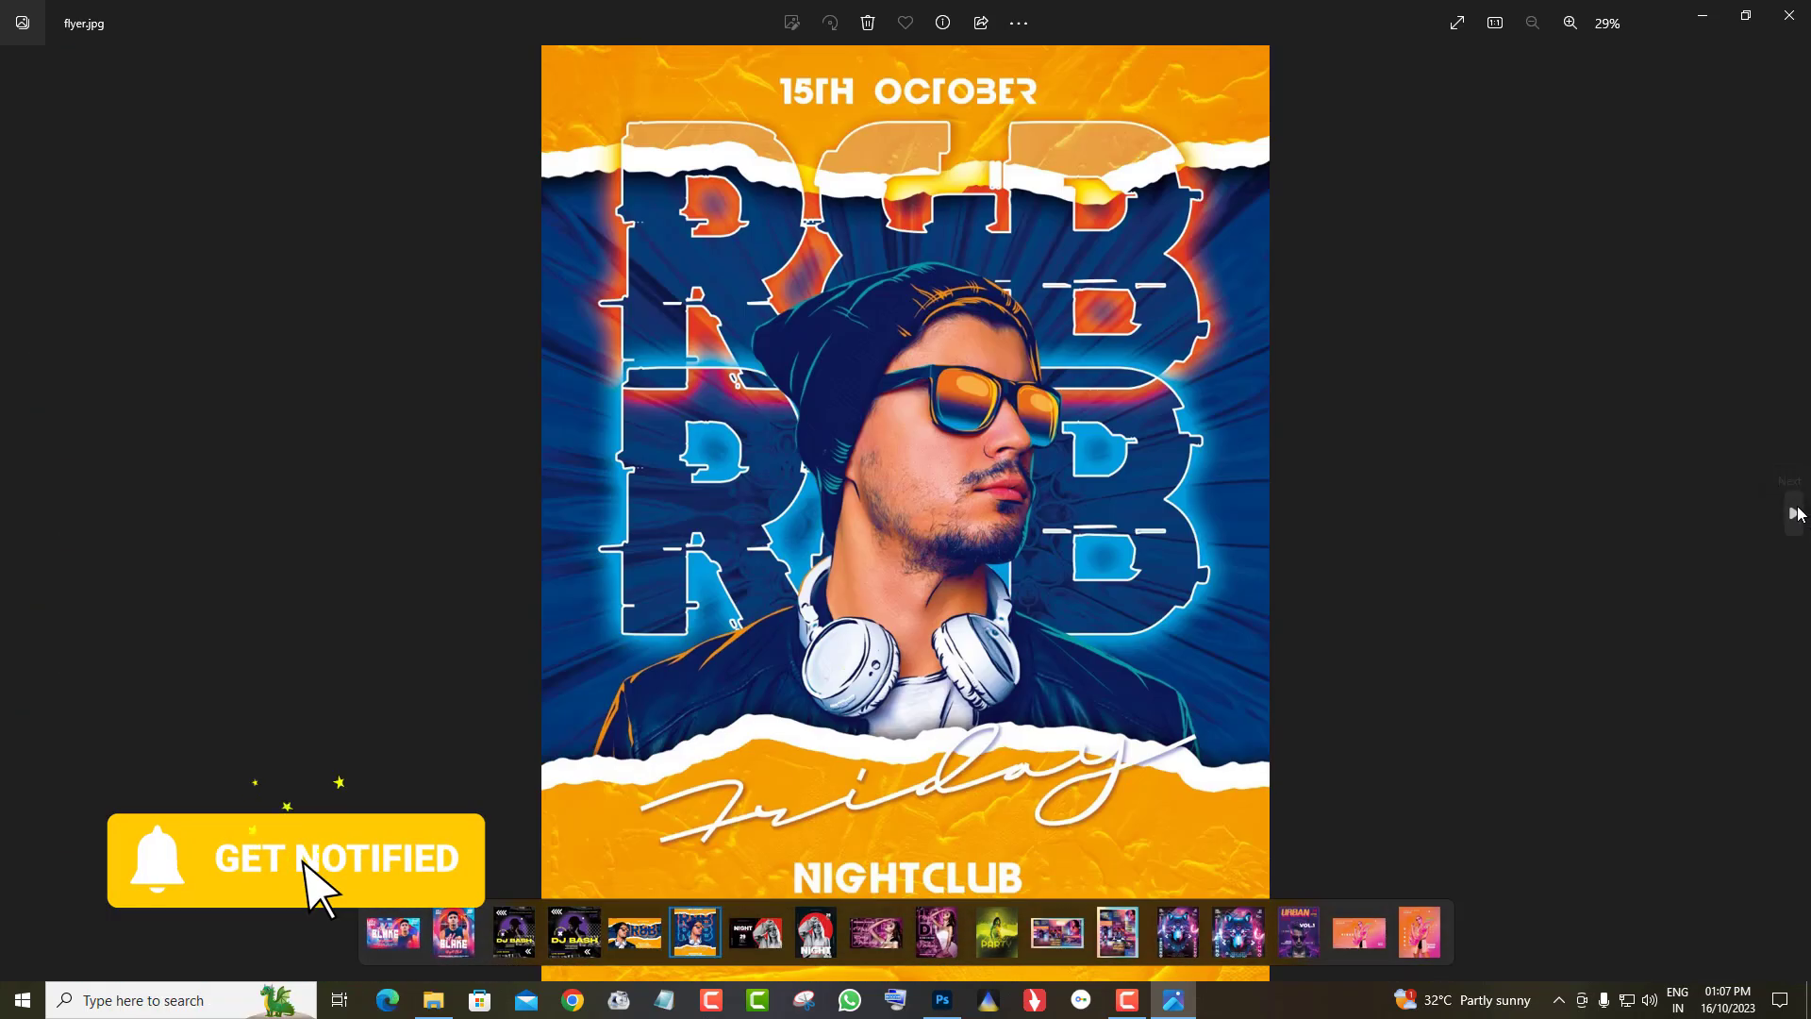
scroll(1063, 681, up, 3)
drag(1063, 681, 1094, 298)
scroll(1044, 544, down, 2)
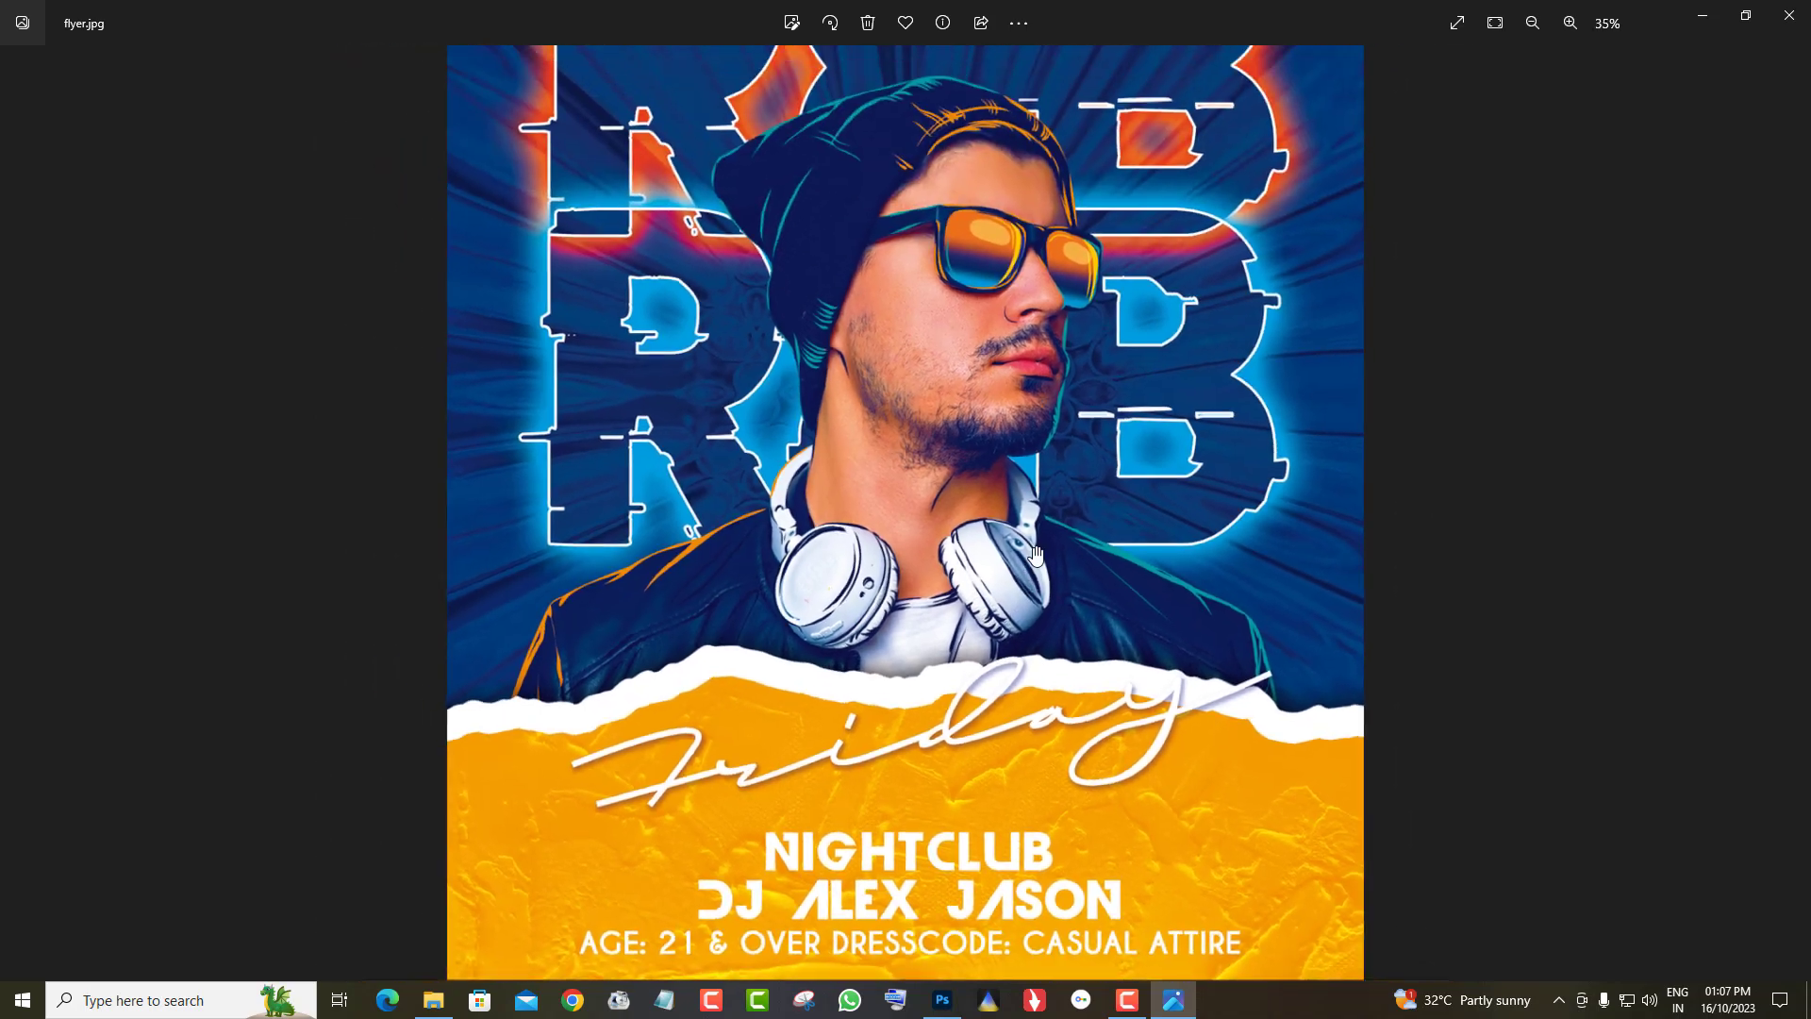
scroll(1052, 605, down, 1)
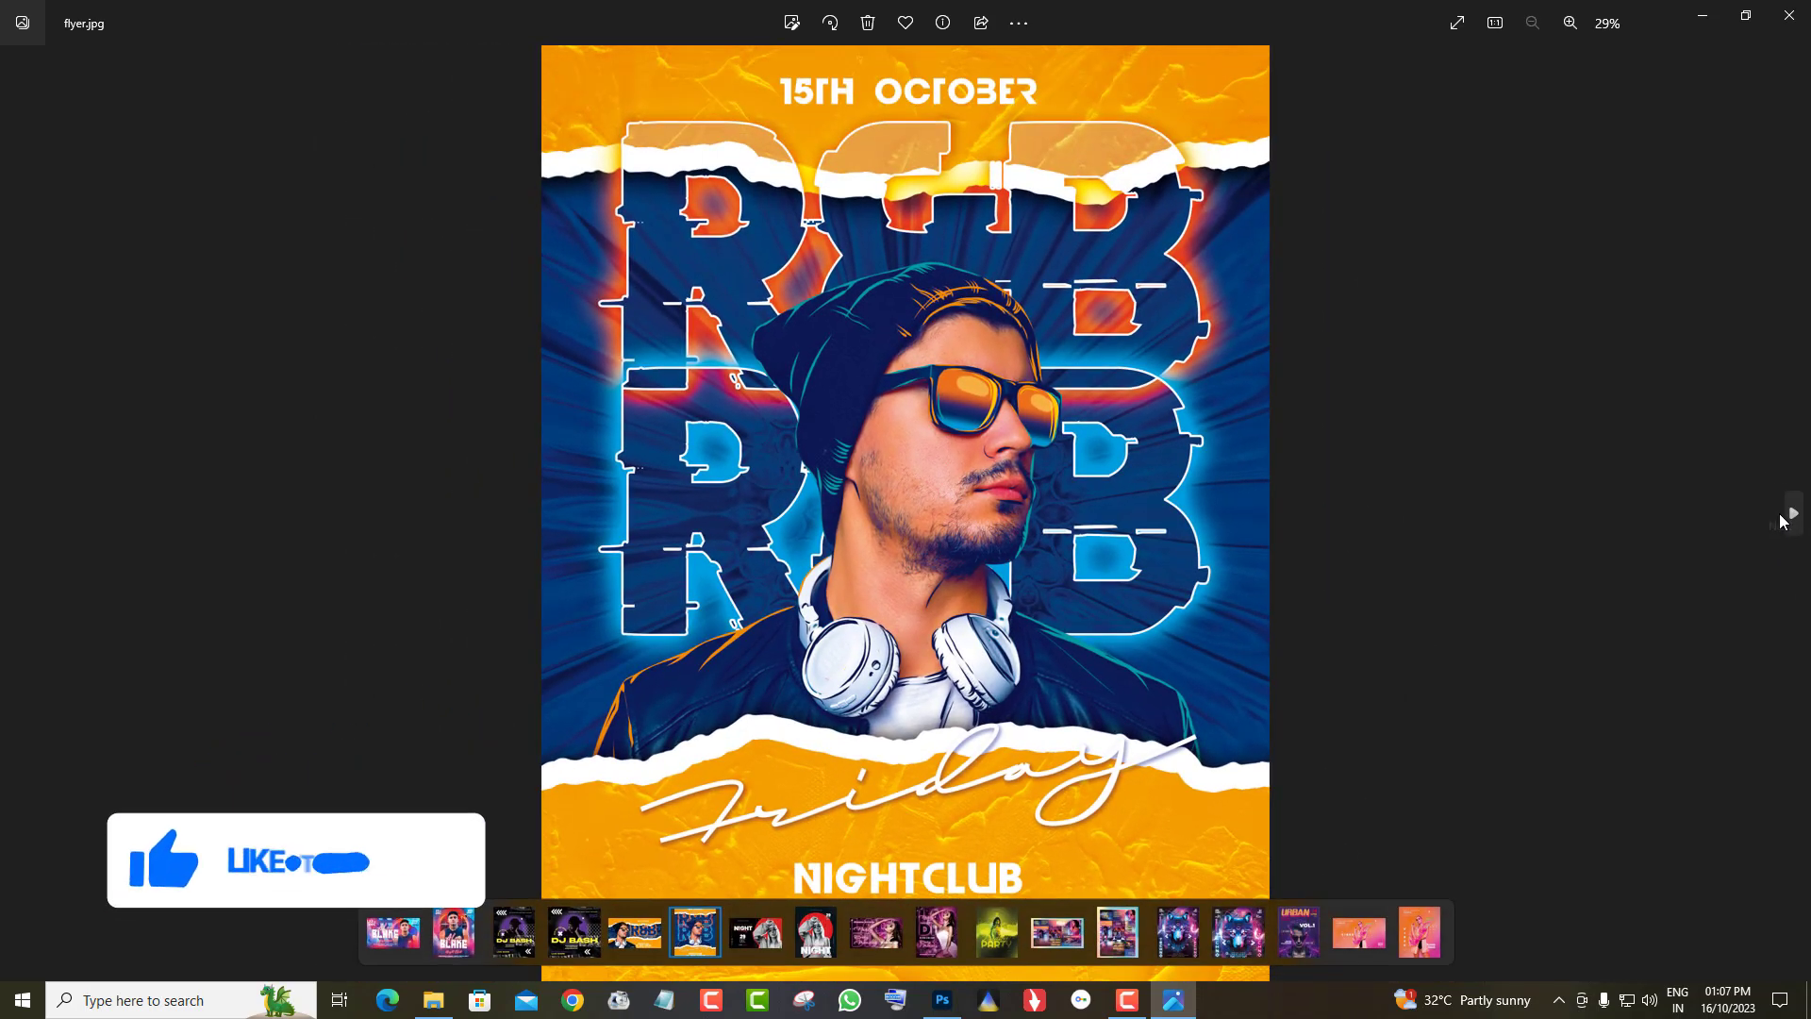
Examine the landscape and portrait versions of the Night Party club flyer, including their headline, date and entry details
click(1783, 520)
scroll(319, 406, up, 5)
drag(319, 406, 1180, 307)
scroll(1118, 655, down, 2)
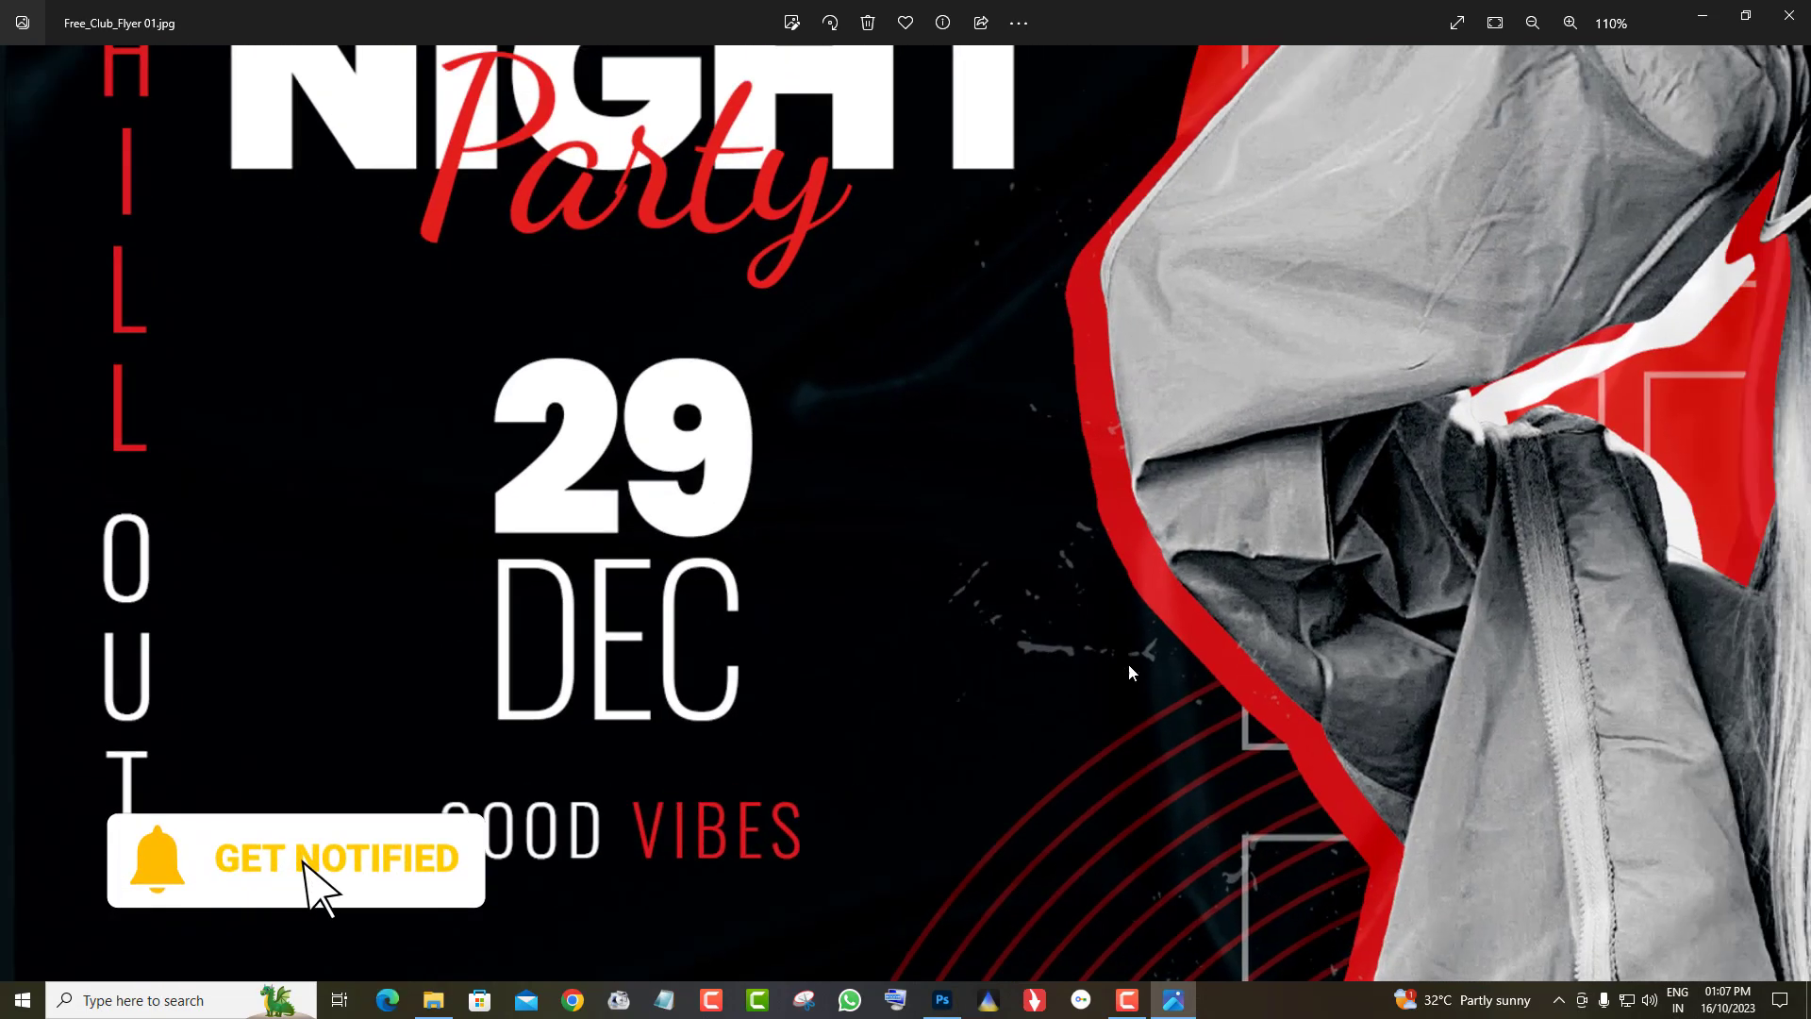
scroll(1118, 654, down, 2)
click(1800, 619)
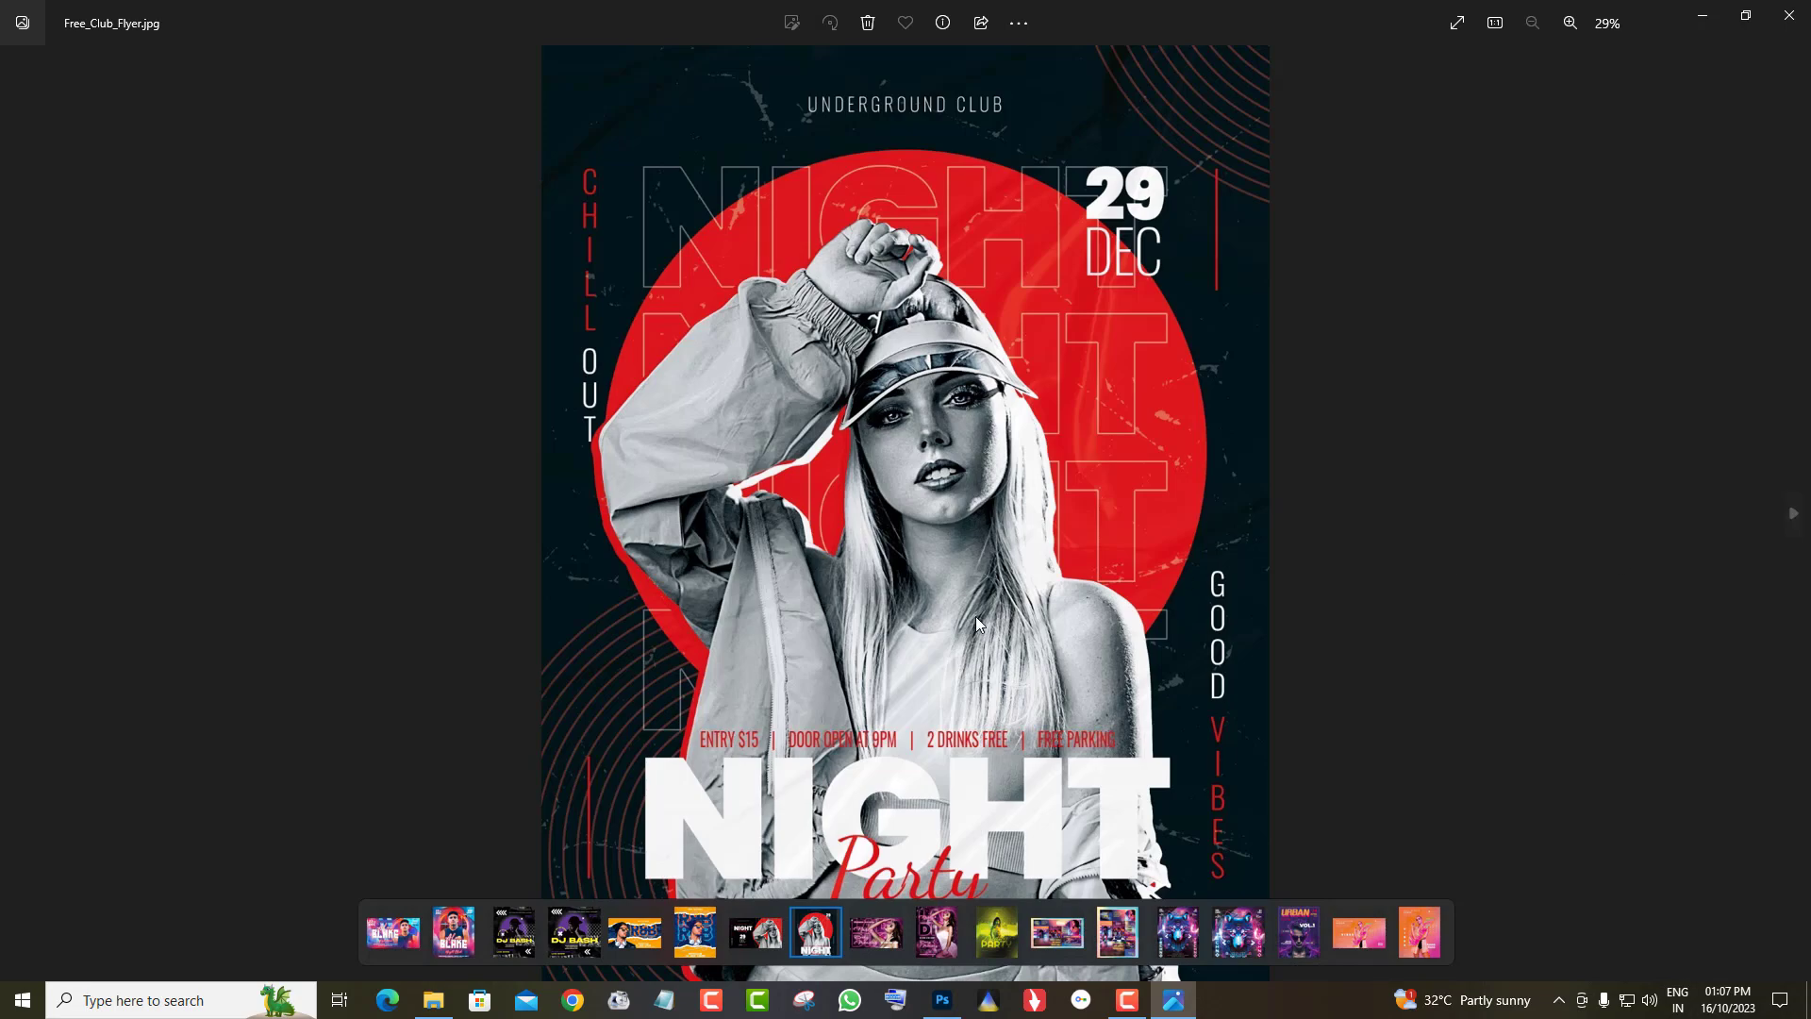
scroll(872, 750, up, 2)
drag(871, 750, 910, 427)
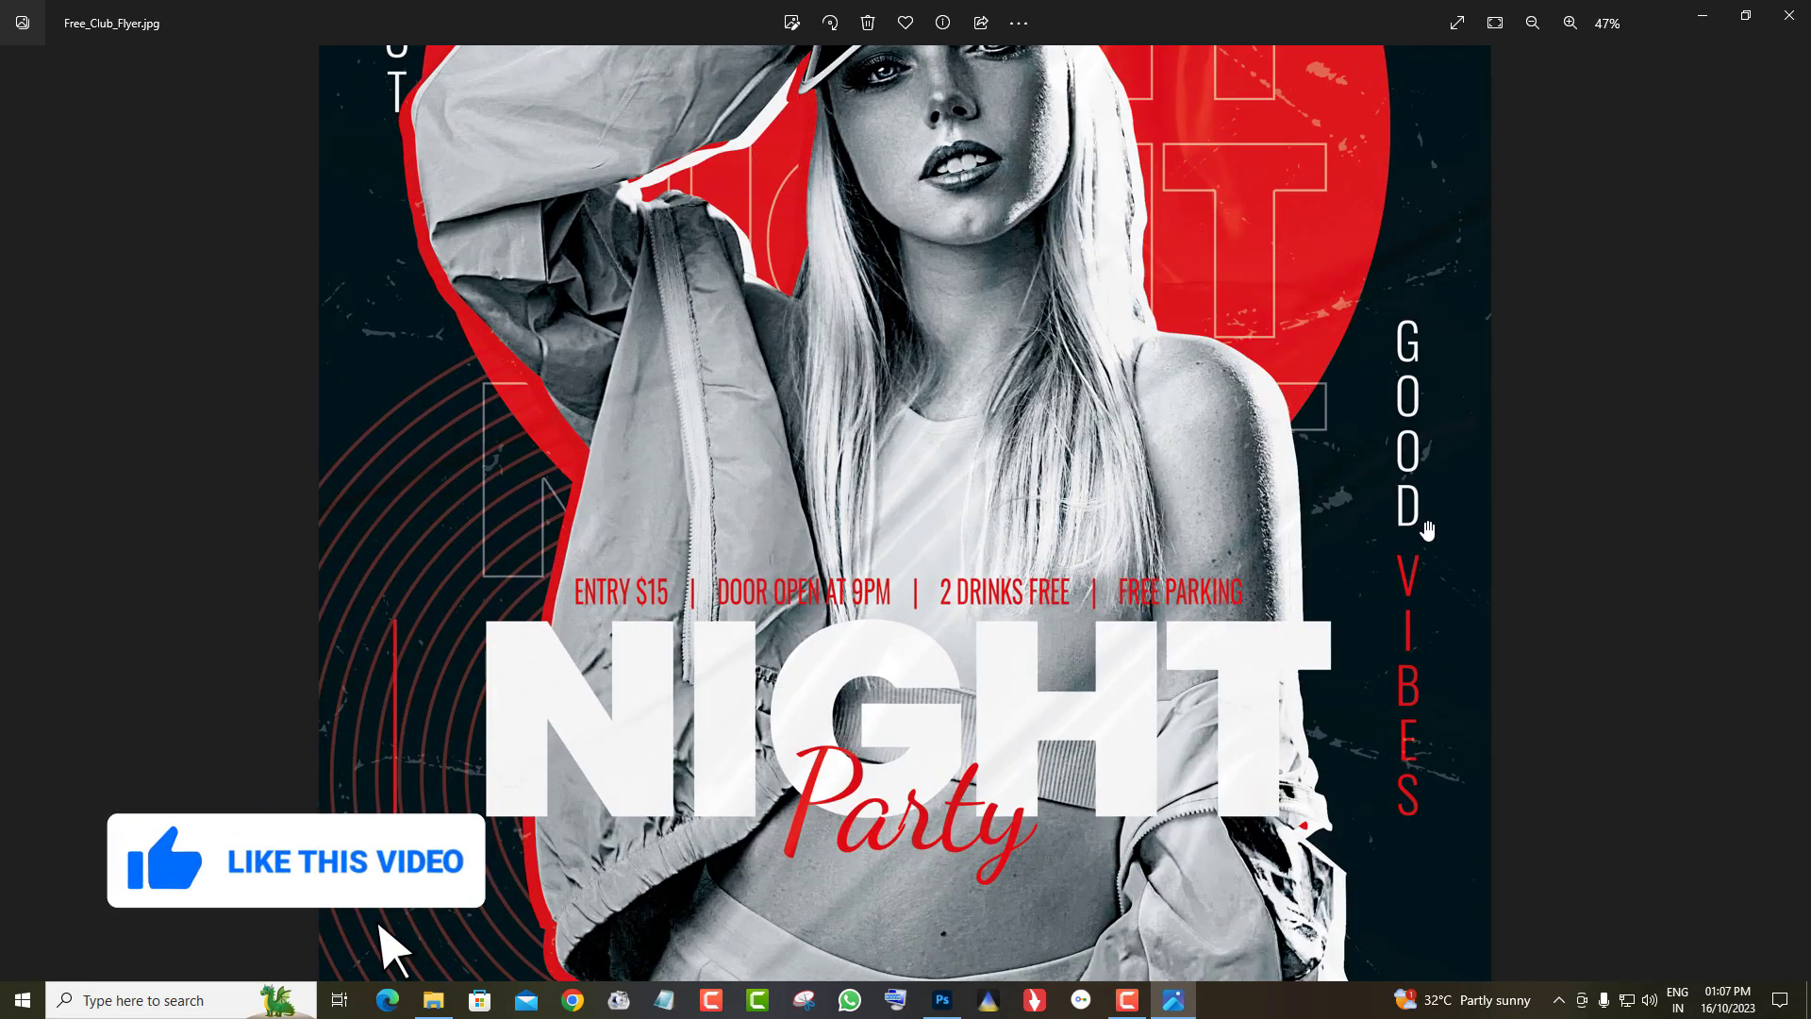
scroll(1428, 524, down, 3)
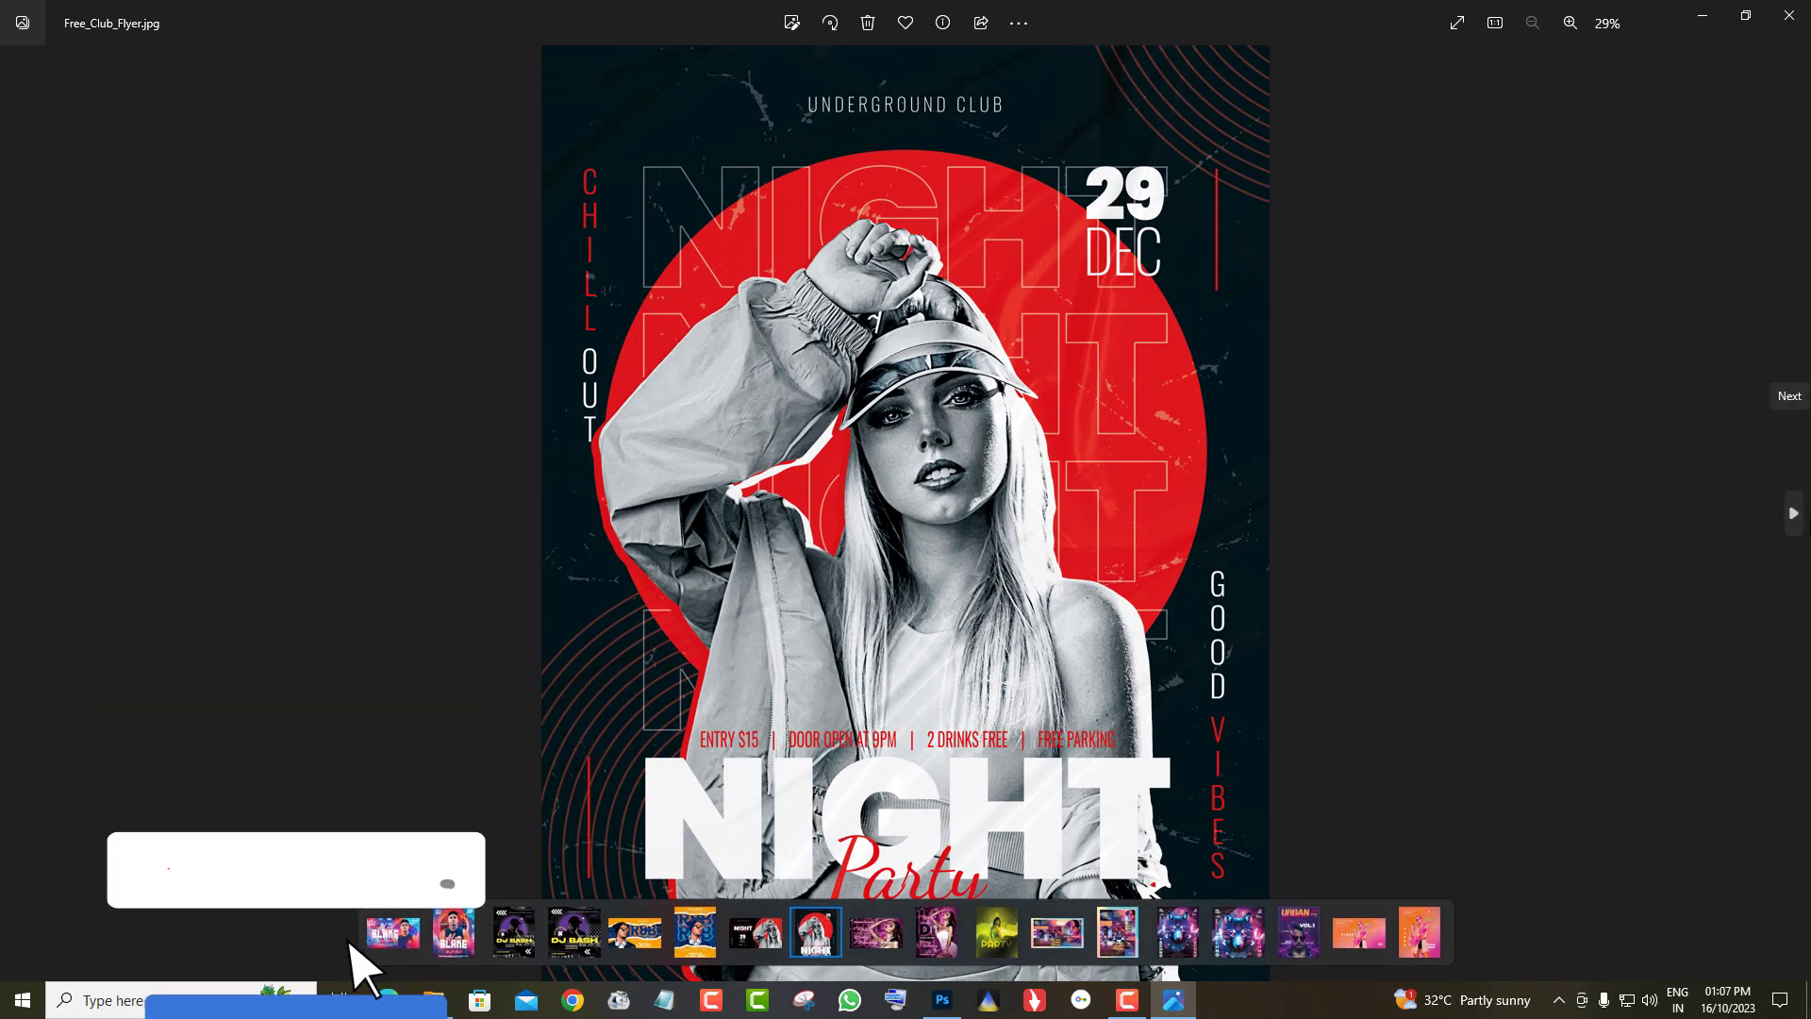
Examine the landscape and portrait versions of the pink Ladies party flyer, including the lettering and lower event details
click(1800, 455)
scroll(532, 497, up, 4)
drag(532, 497, 600, 89)
drag(837, 667, 1603, 573)
scroll(804, 493, down, 3)
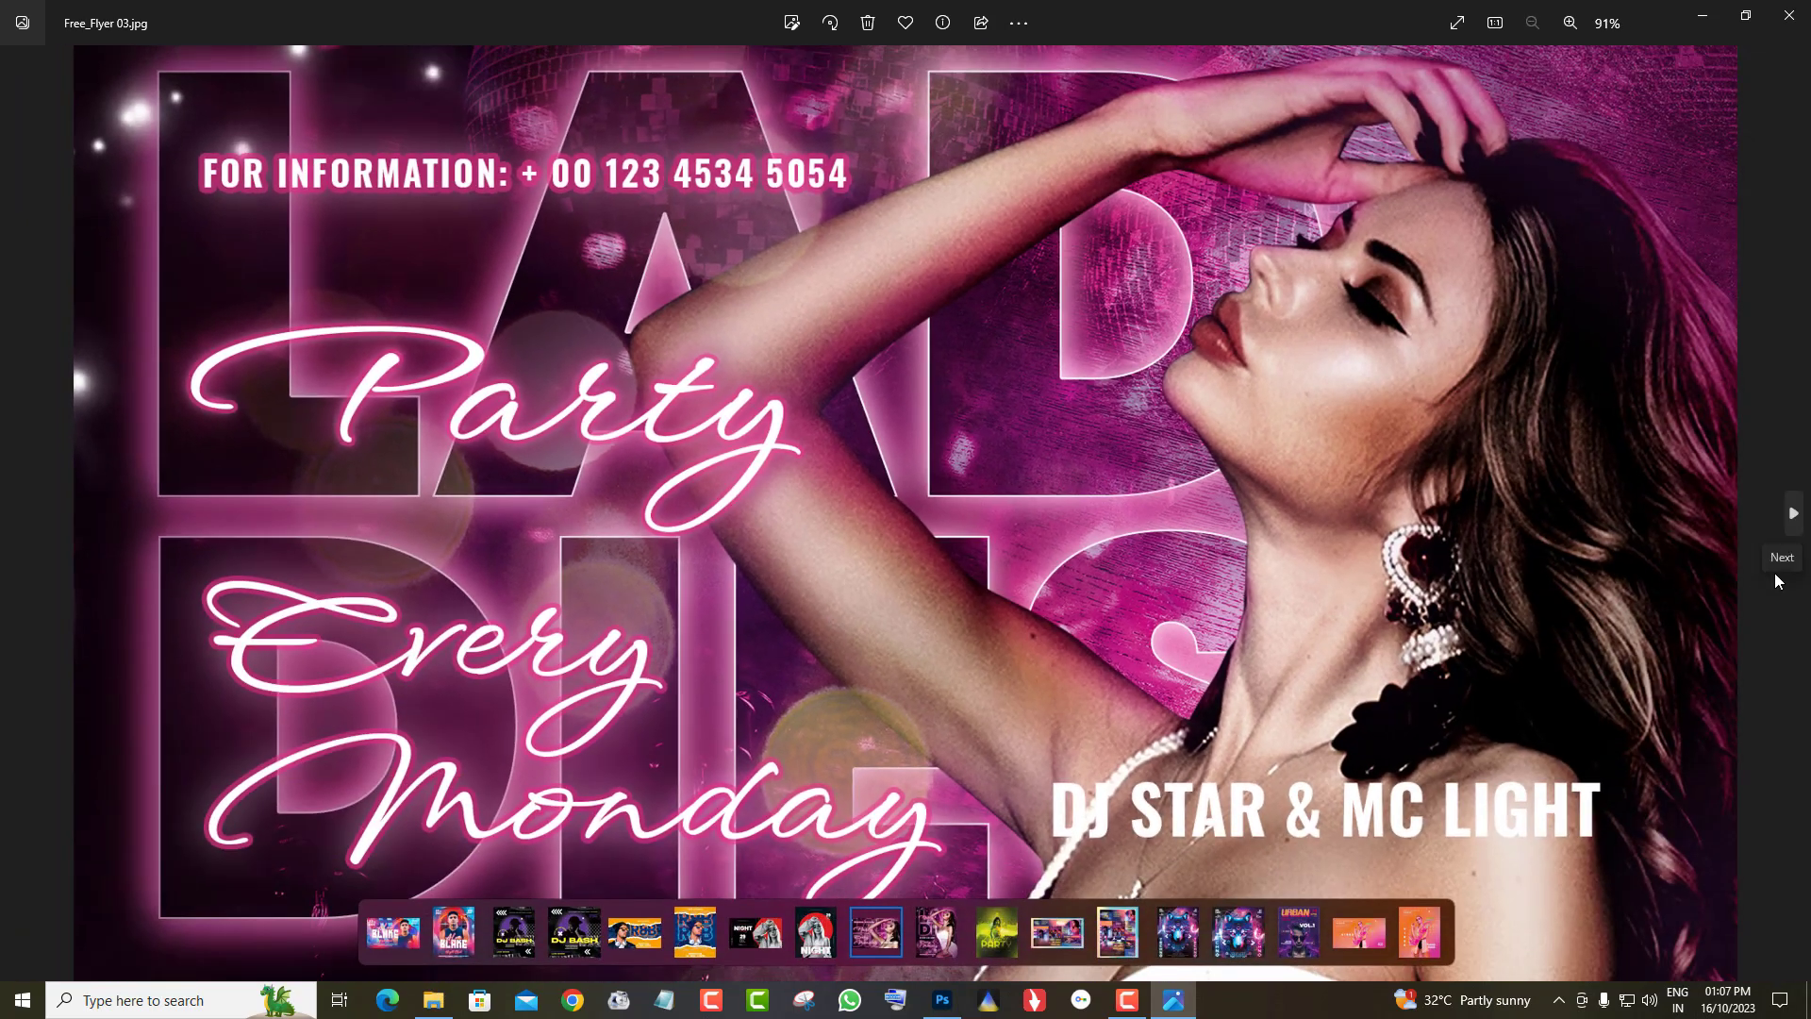
click(1781, 516)
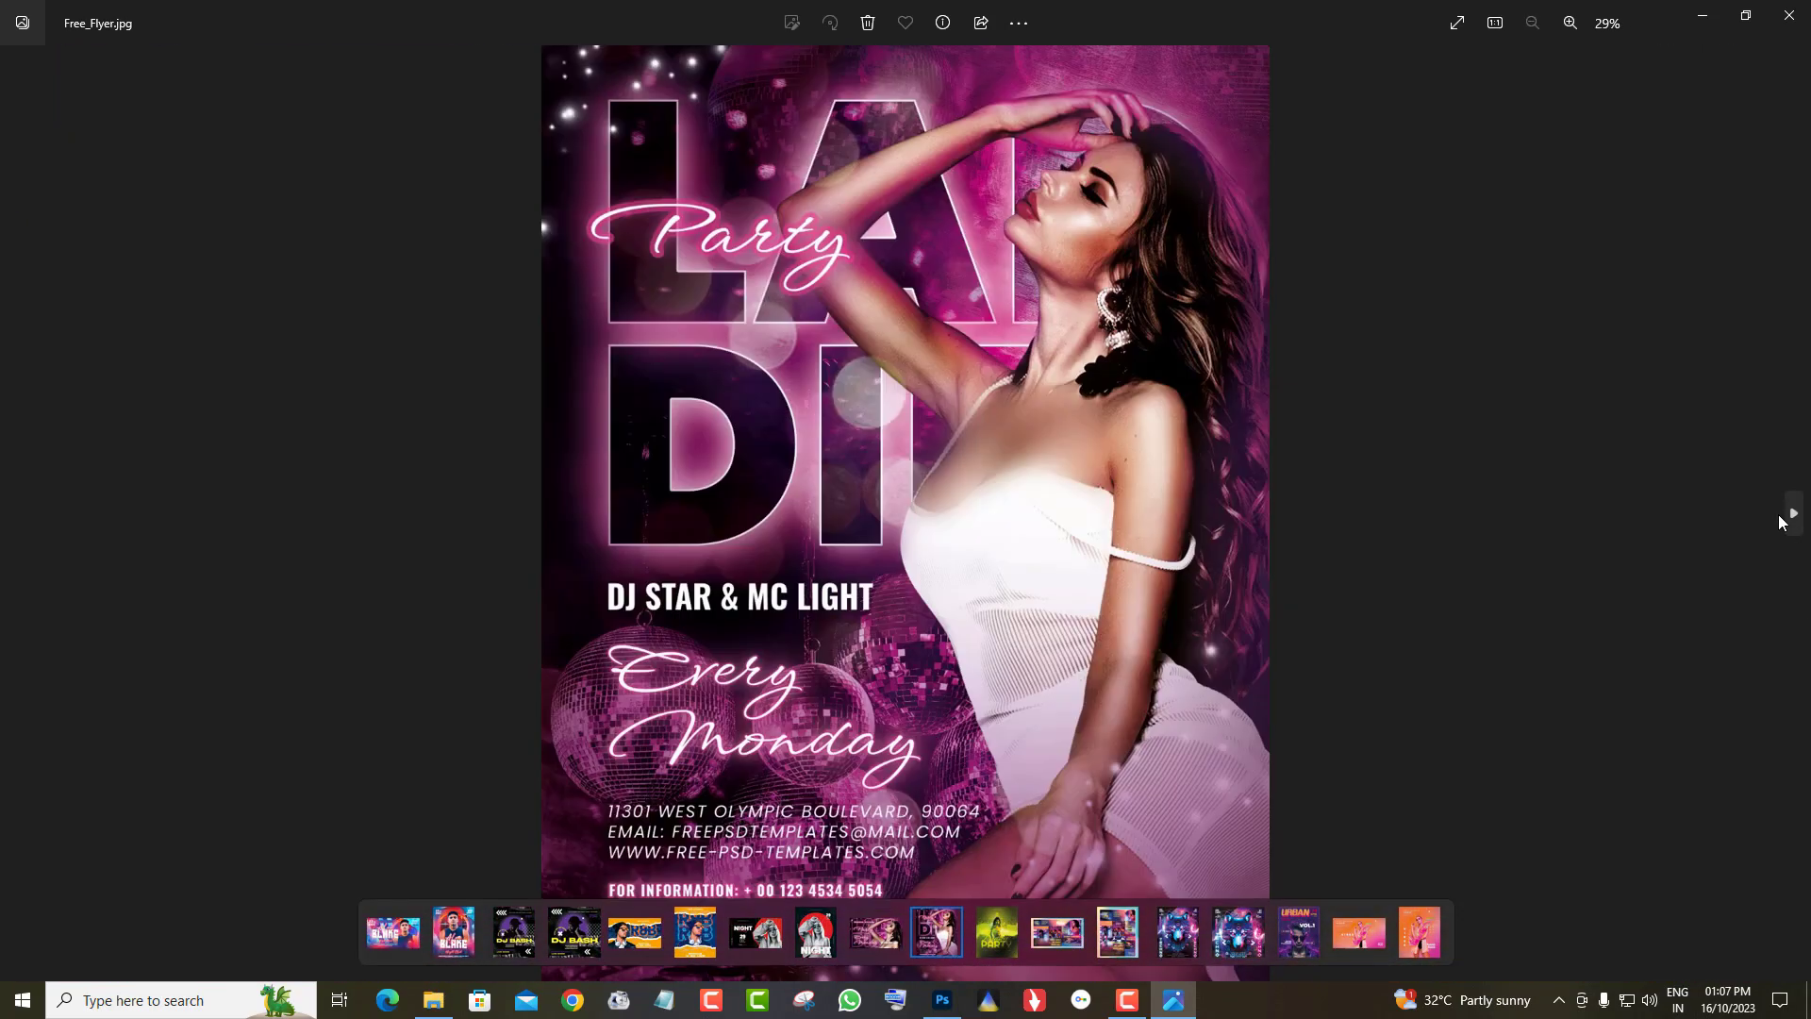
scroll(988, 567, up, 2)
drag(988, 568, 1114, 8)
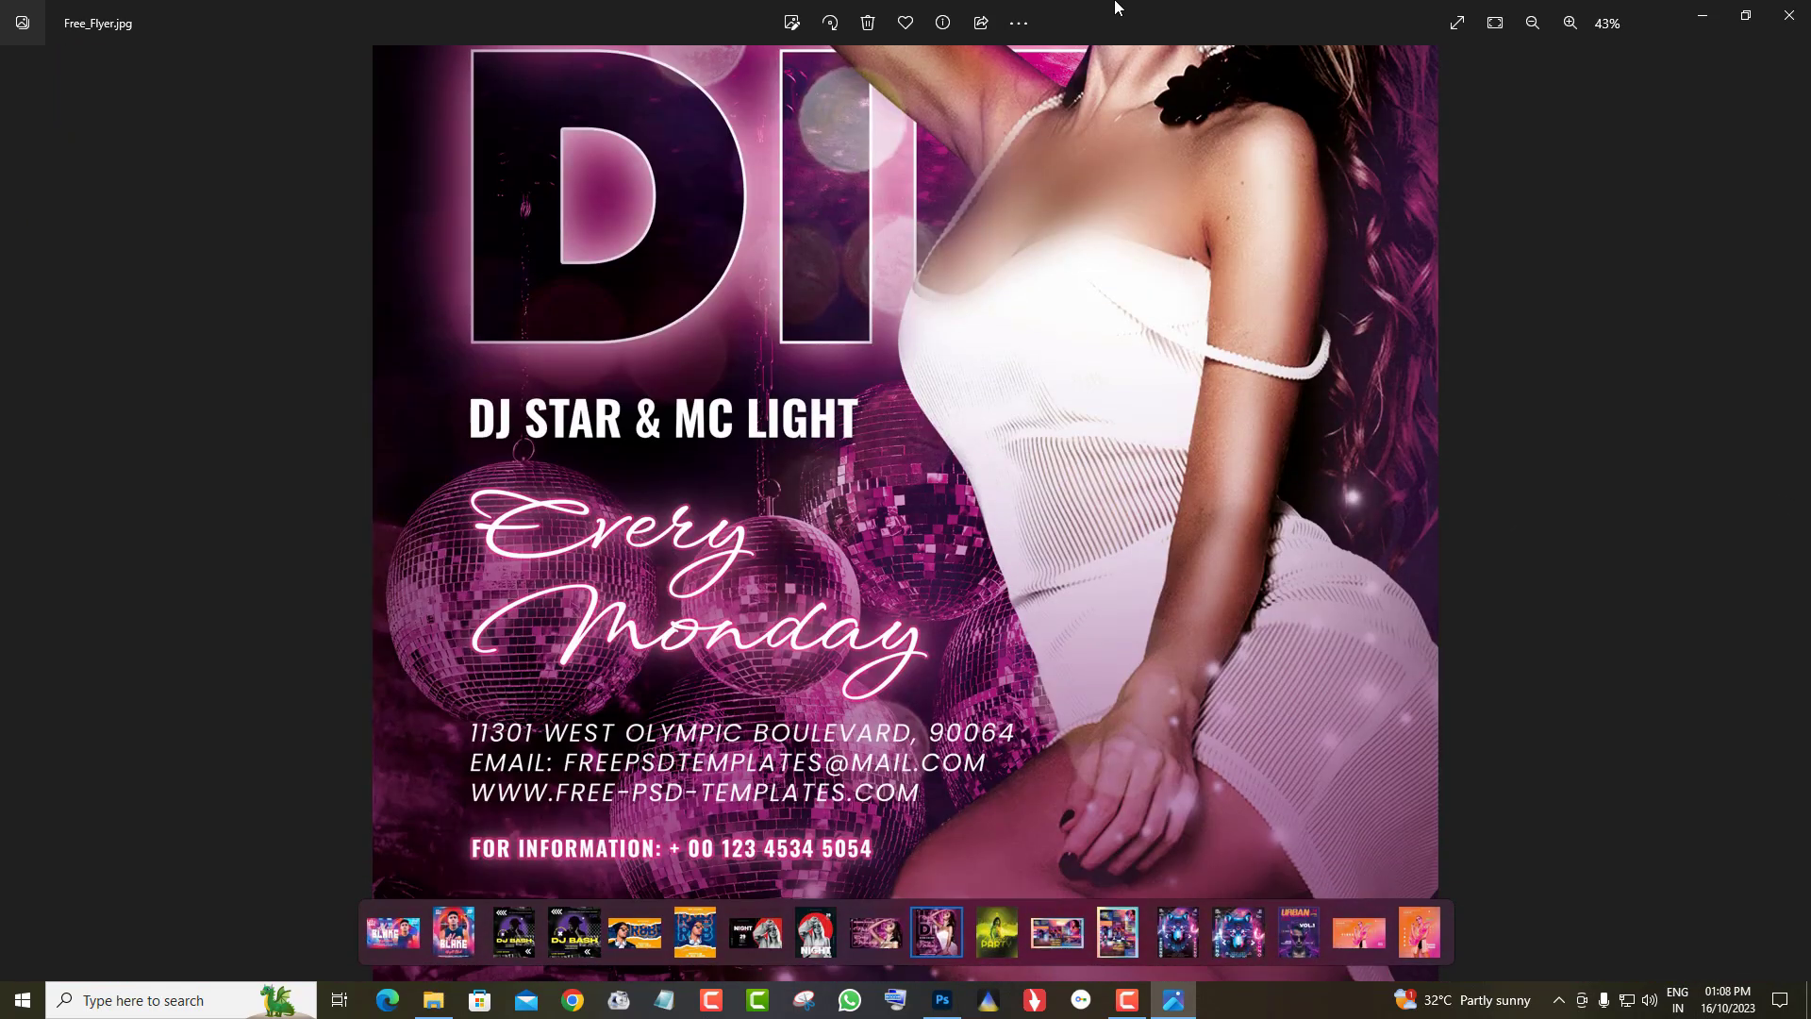
scroll(1495, 409, down, 2)
Examine the Neon Friday Party flyer from its title down to the DJ line-up
click(1789, 517)
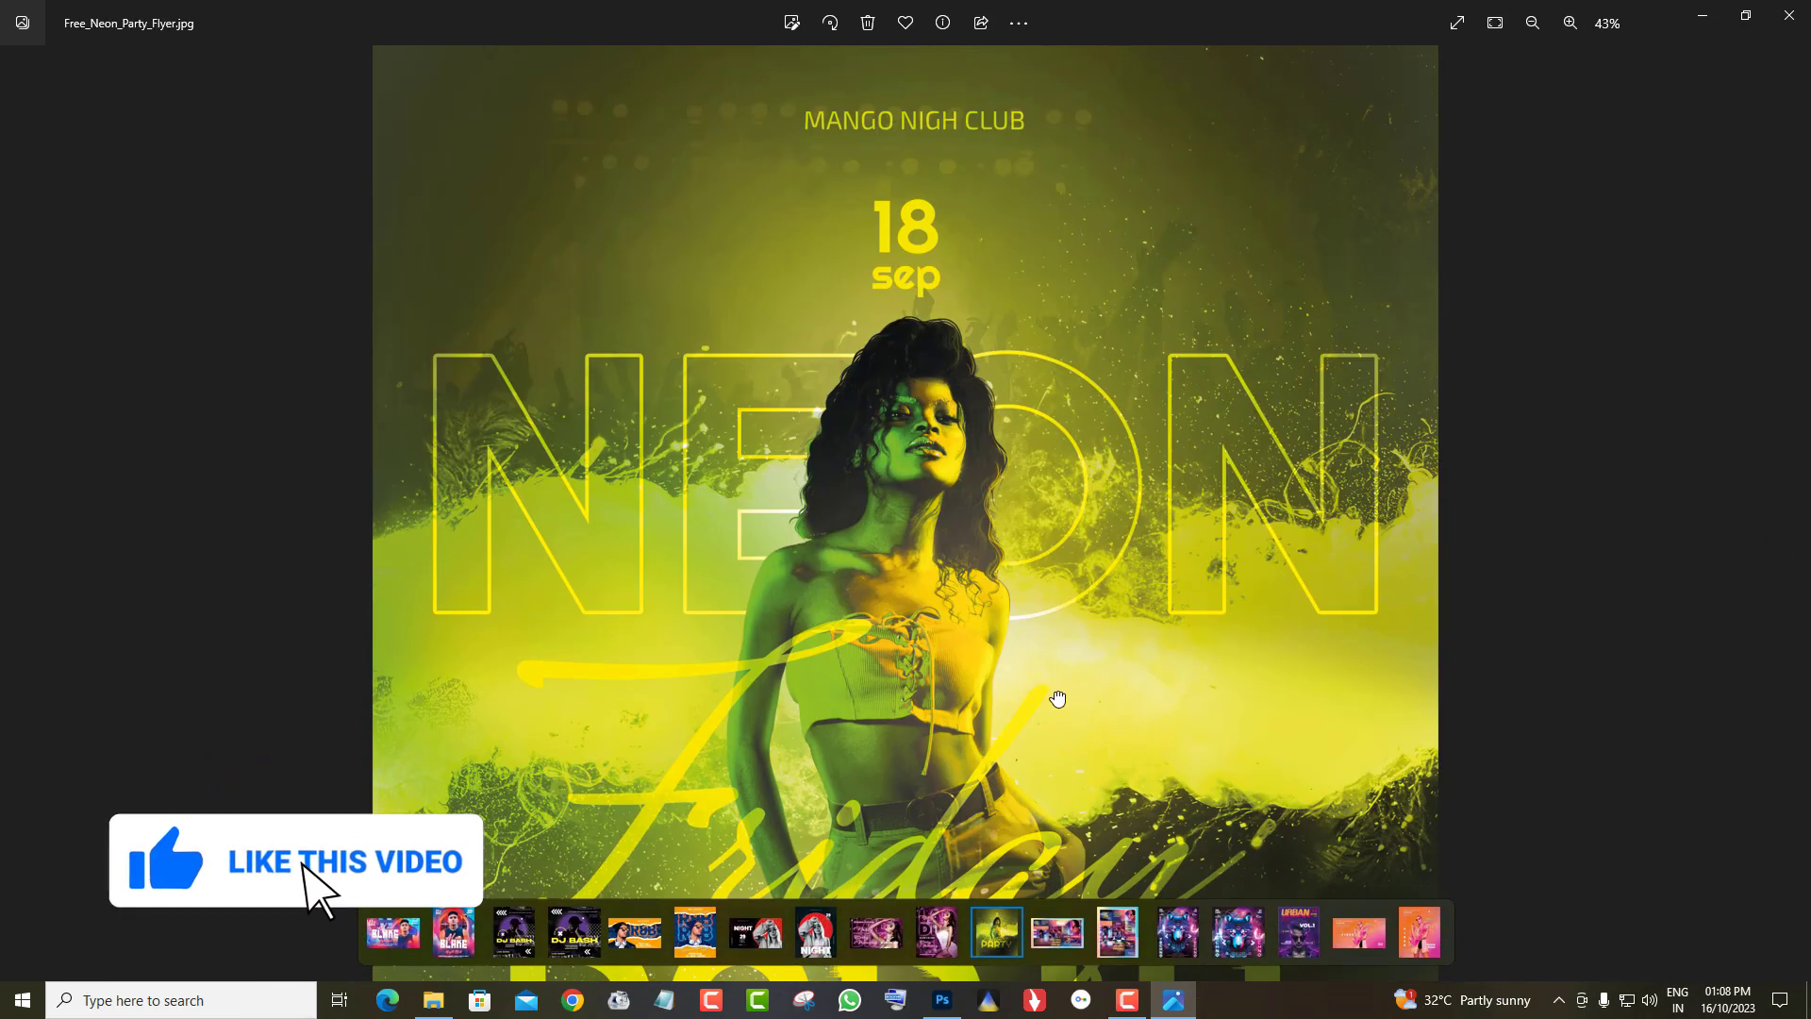
drag(1055, 695, 1080, 209)
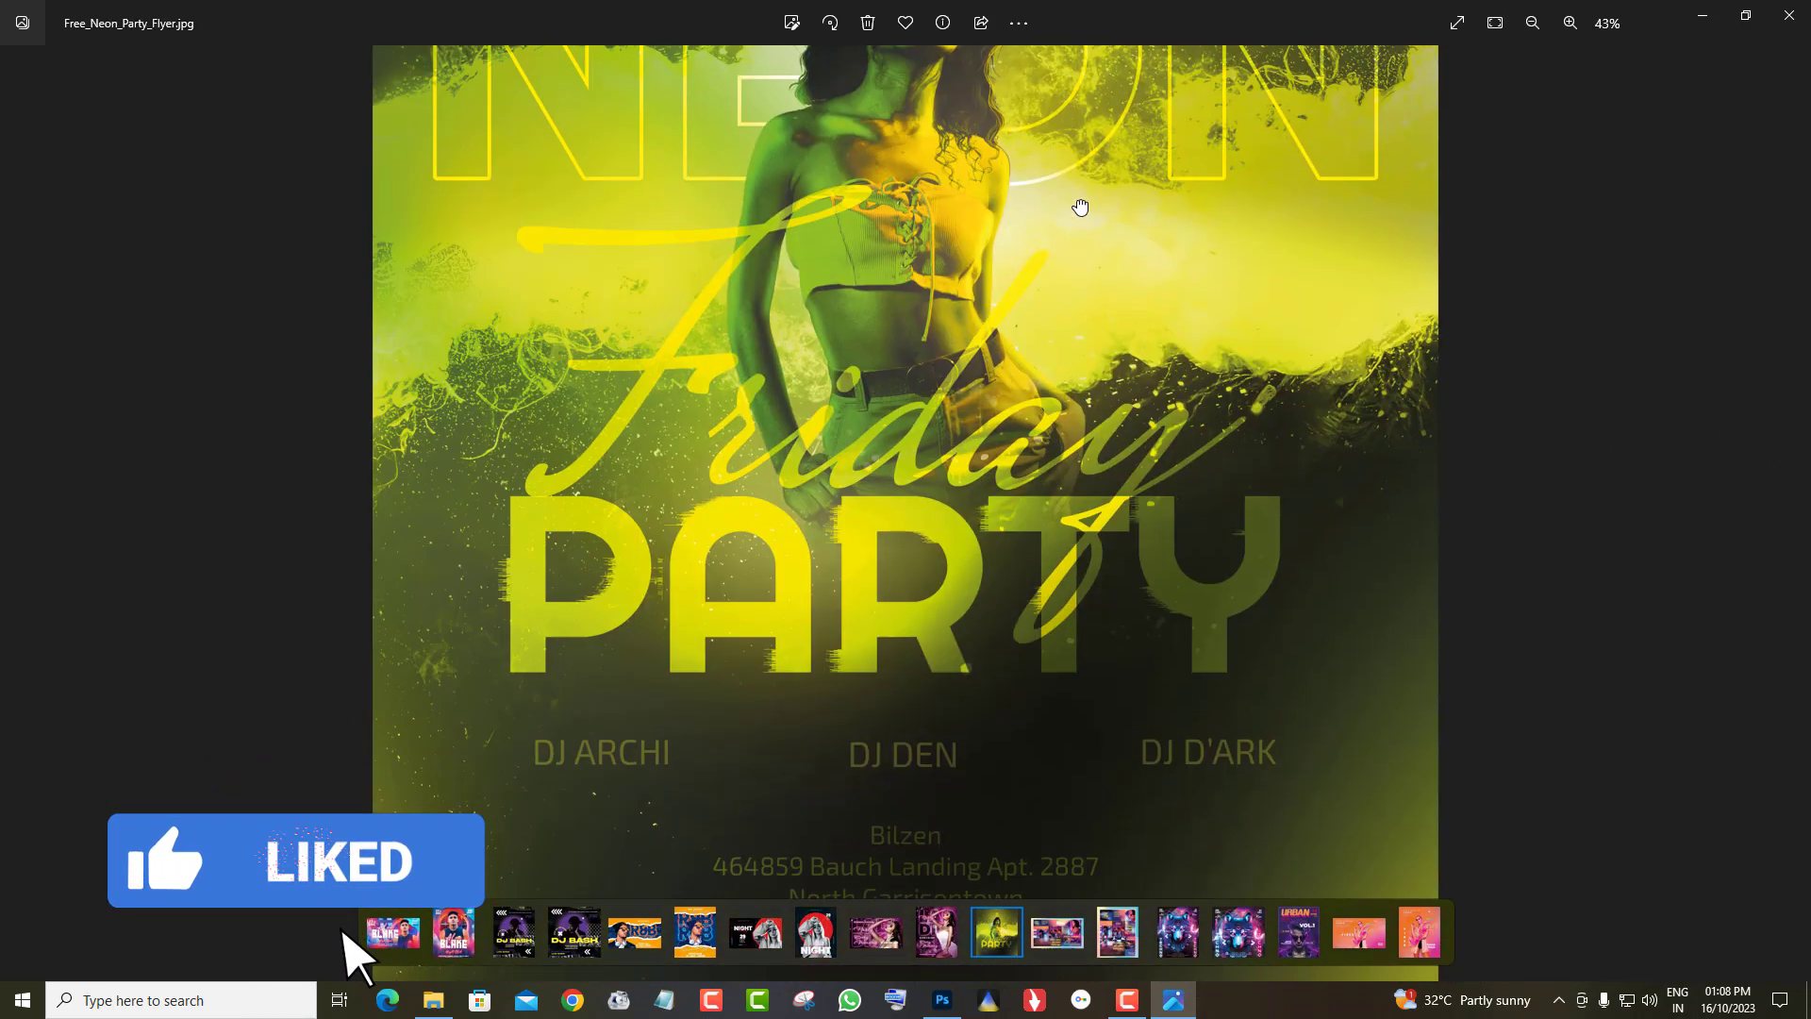
scroll(1084, 545, down, 2)
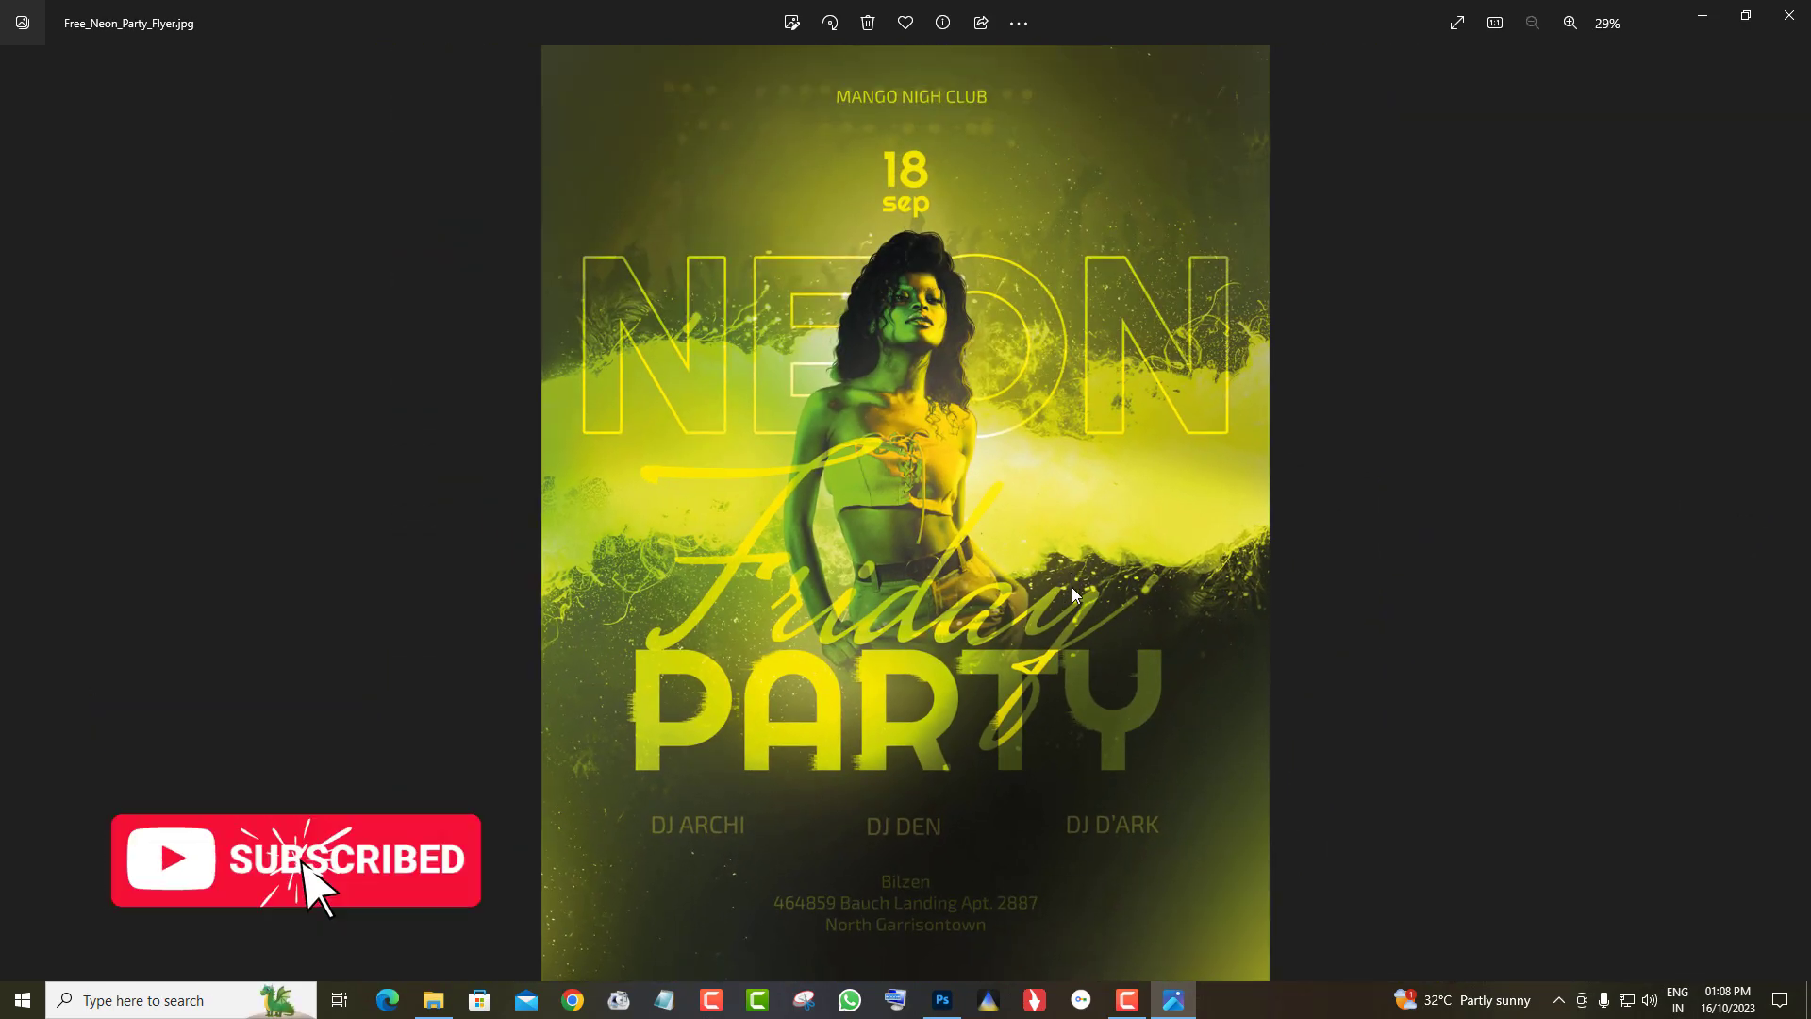
Examine the landscape and portrait versions of the Loudest Party collage flyer, covering the photo tiles, date and line-up
click(1797, 515)
scroll(1580, 606, up, 4)
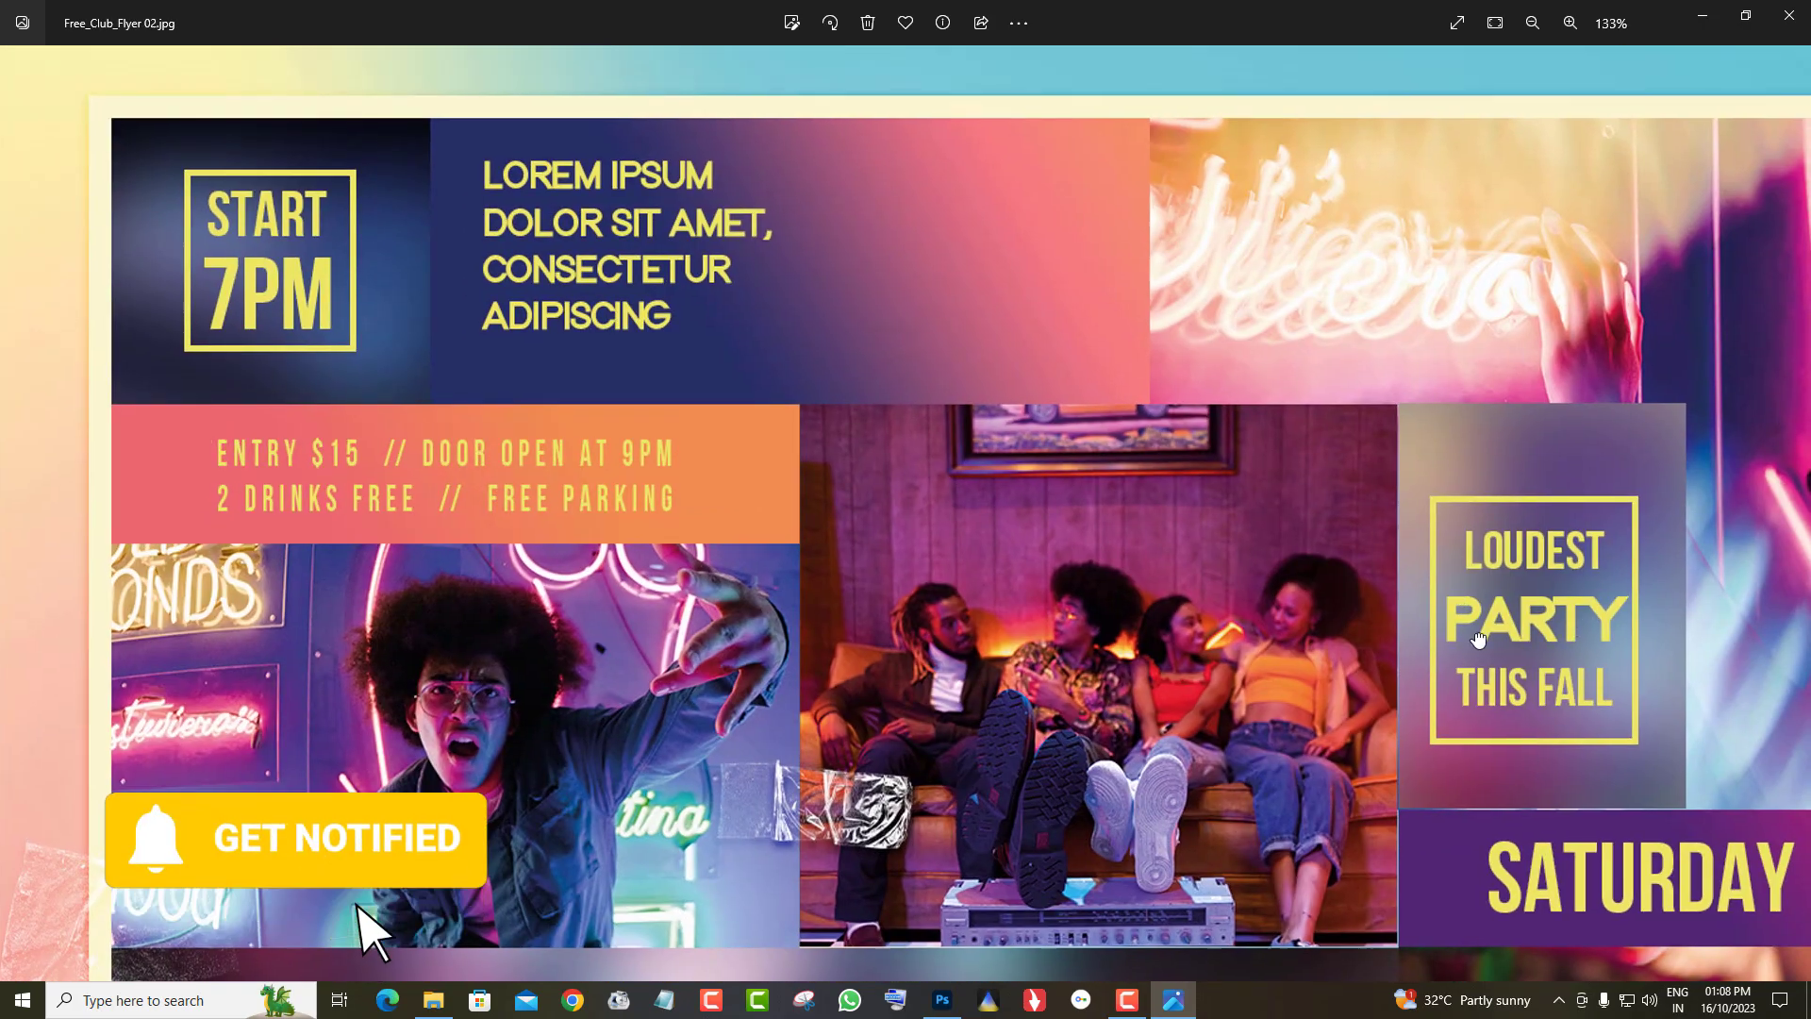
drag(1579, 606, 1066, 495)
drag(1085, 887, 1069, 380)
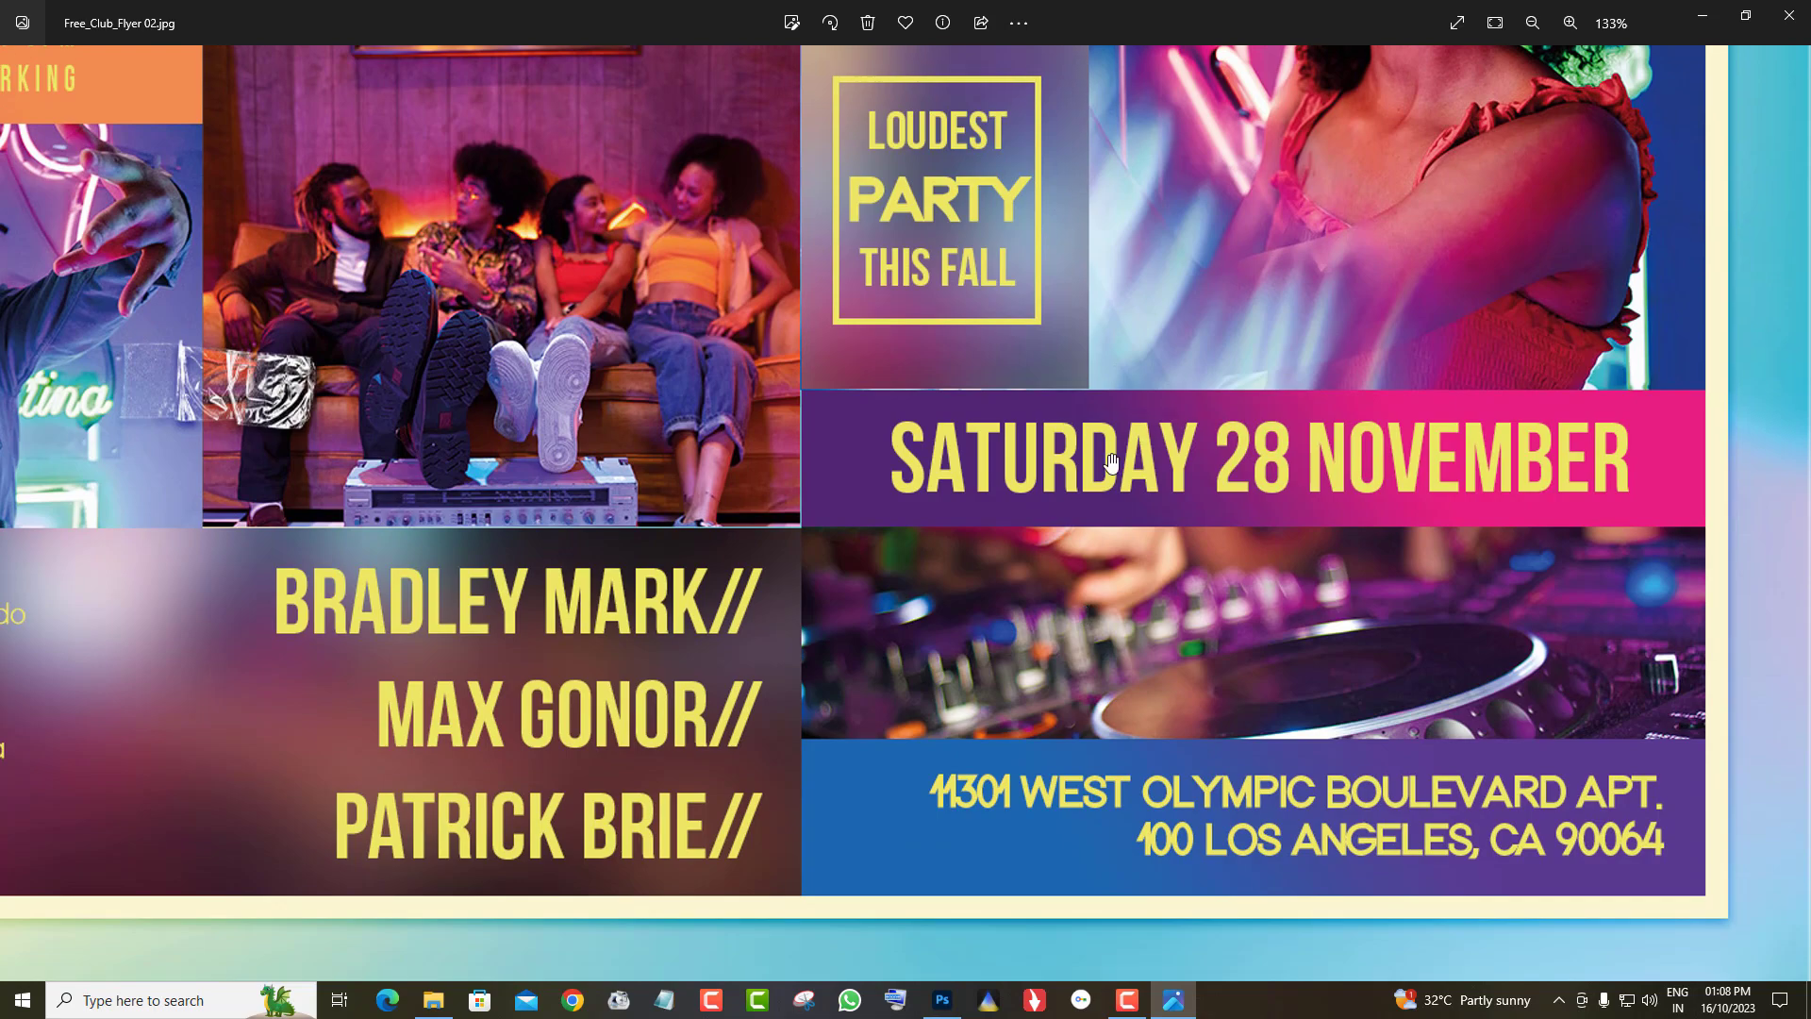
drag(754, 675, 1483, 638)
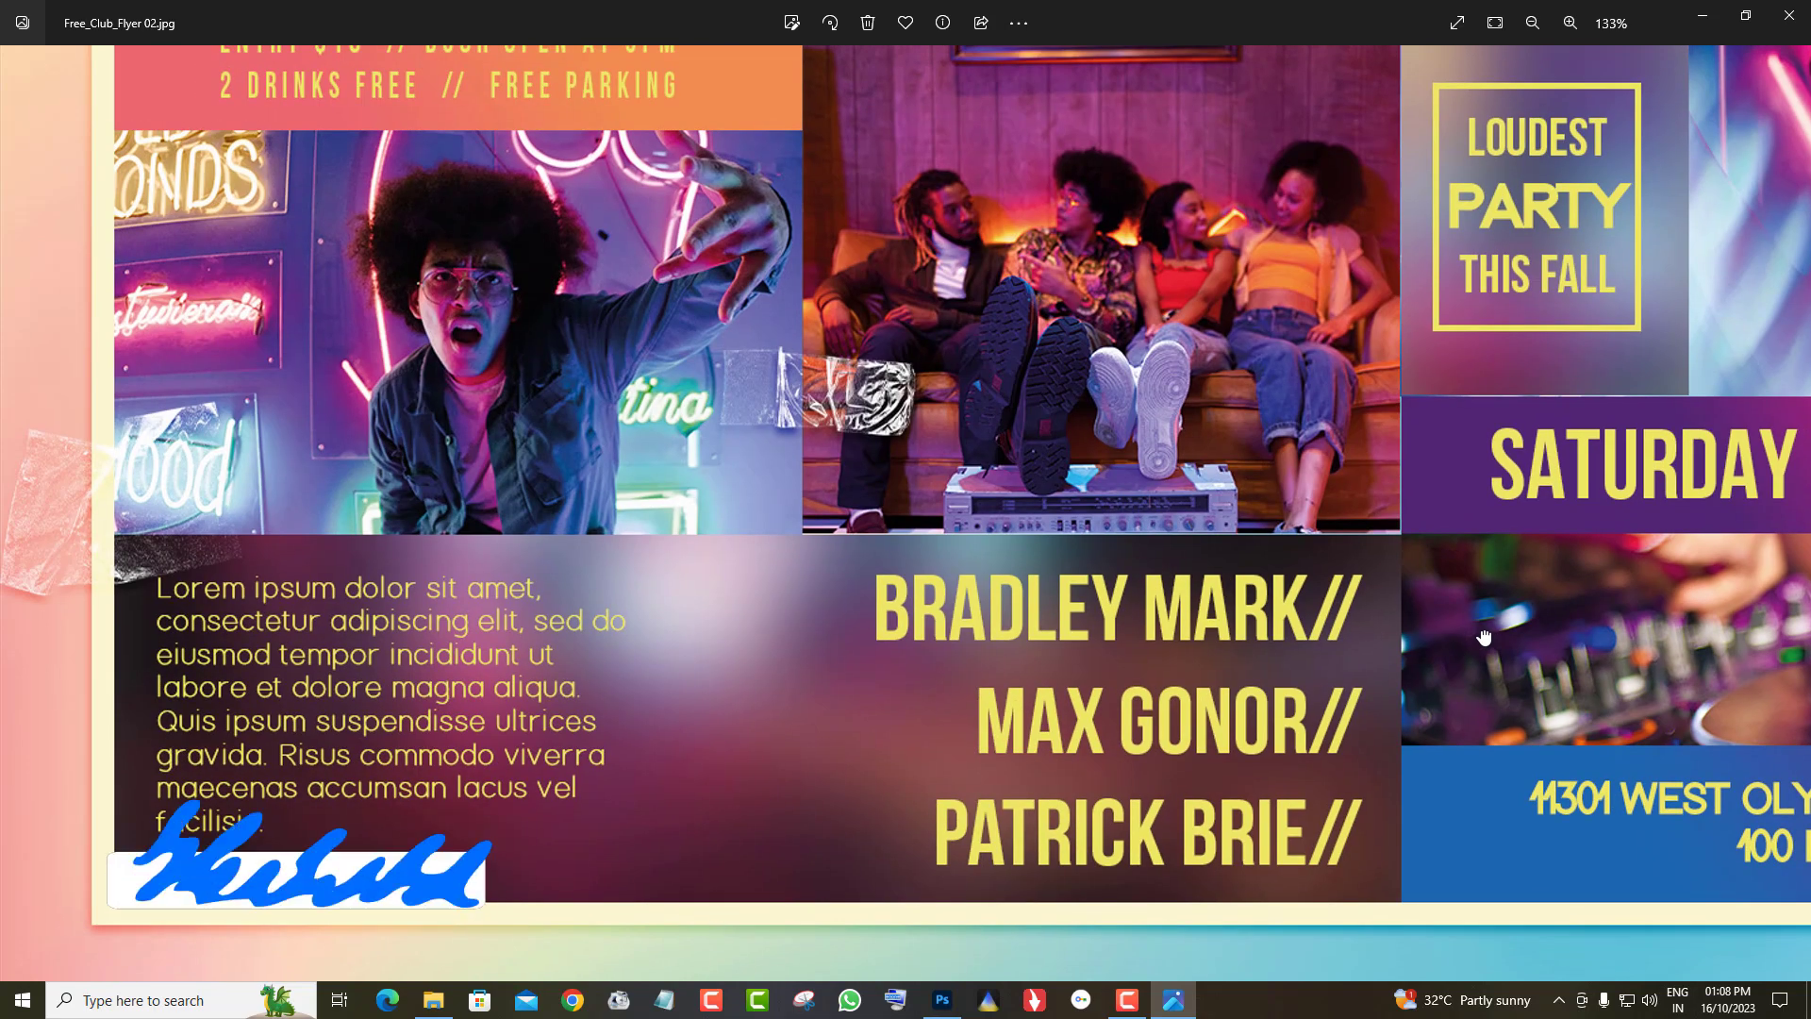
drag(889, 374, 933, 660)
scroll(942, 673, down, 3)
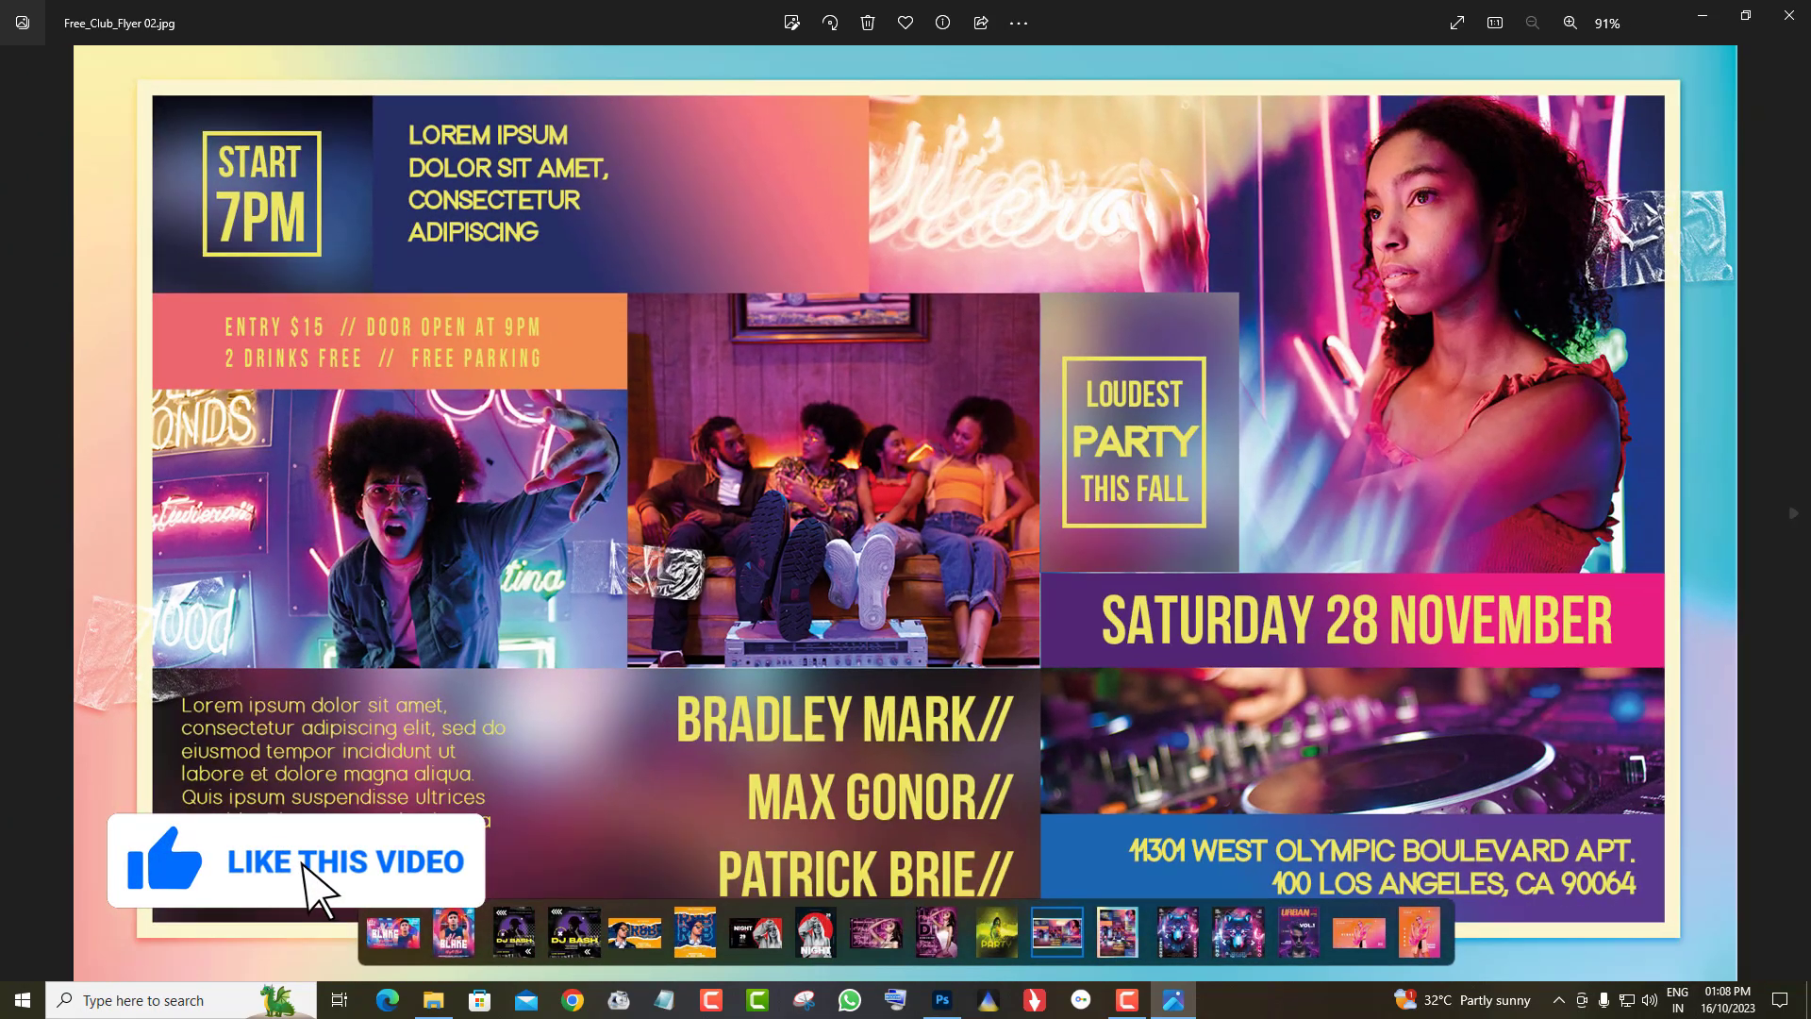
click(1806, 555)
scroll(1041, 674, up, 4)
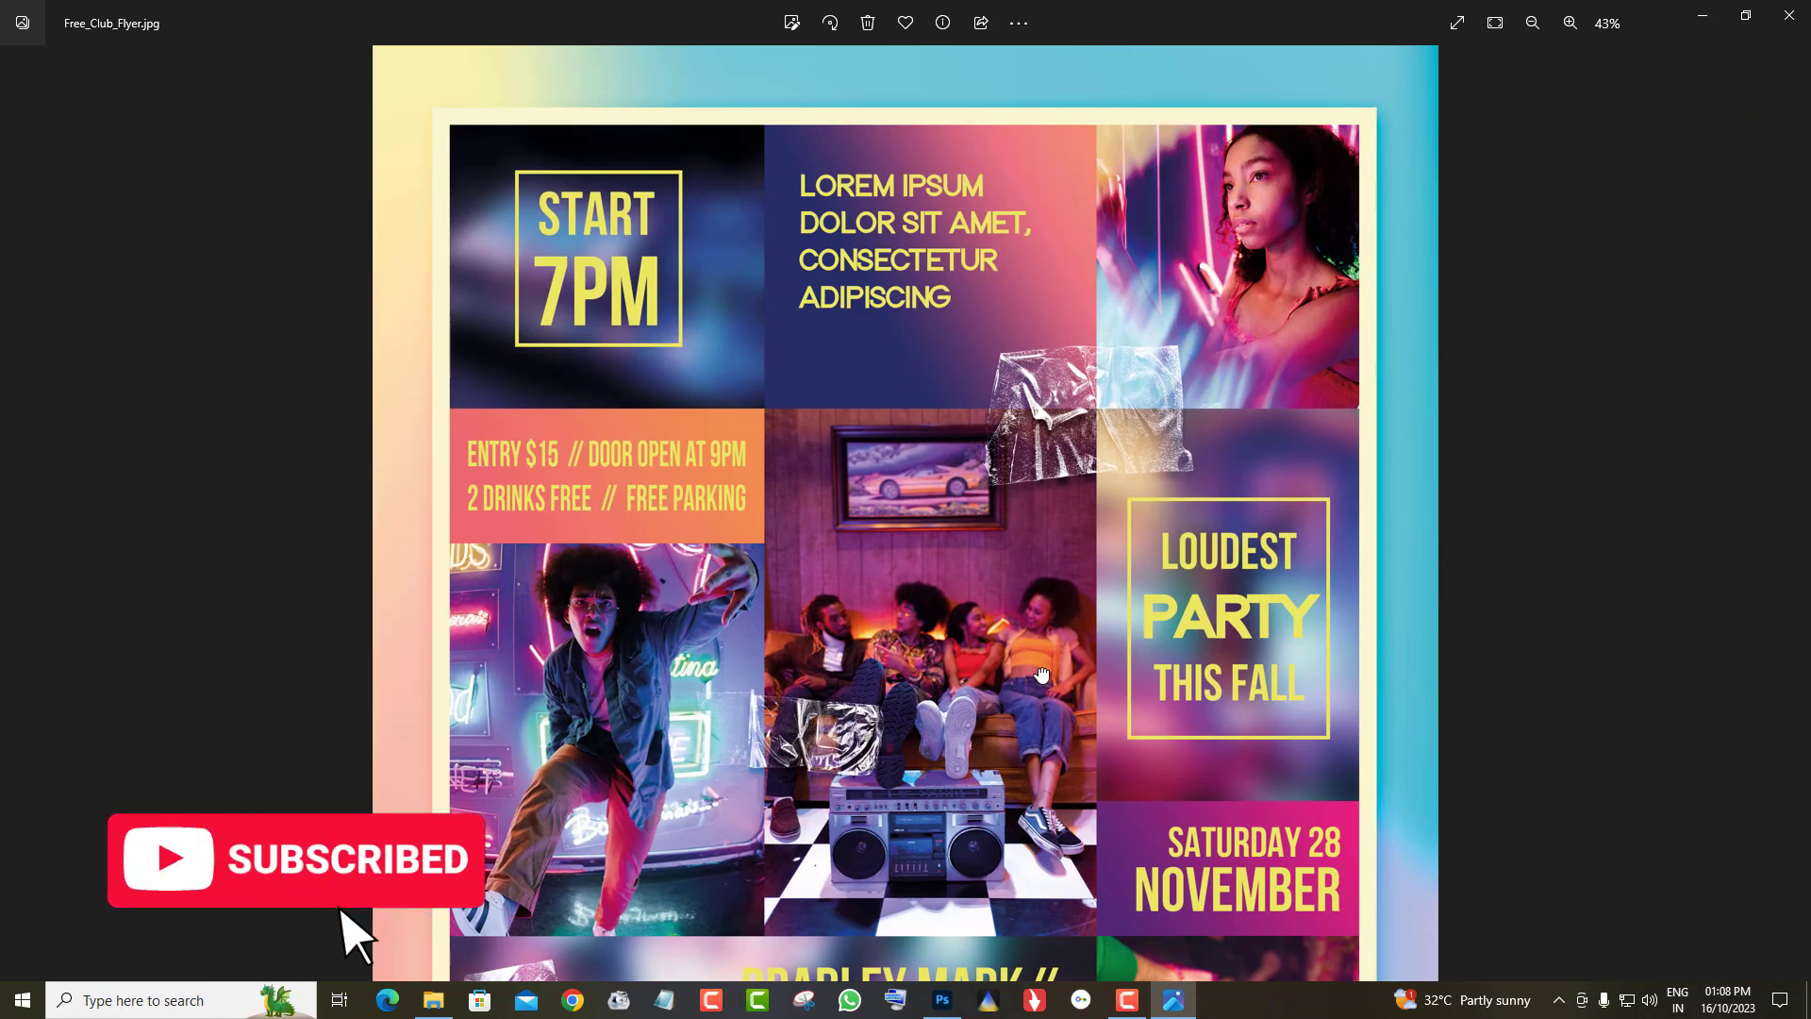
drag(1042, 673, 1058, 273)
scroll(1060, 429, down, 2)
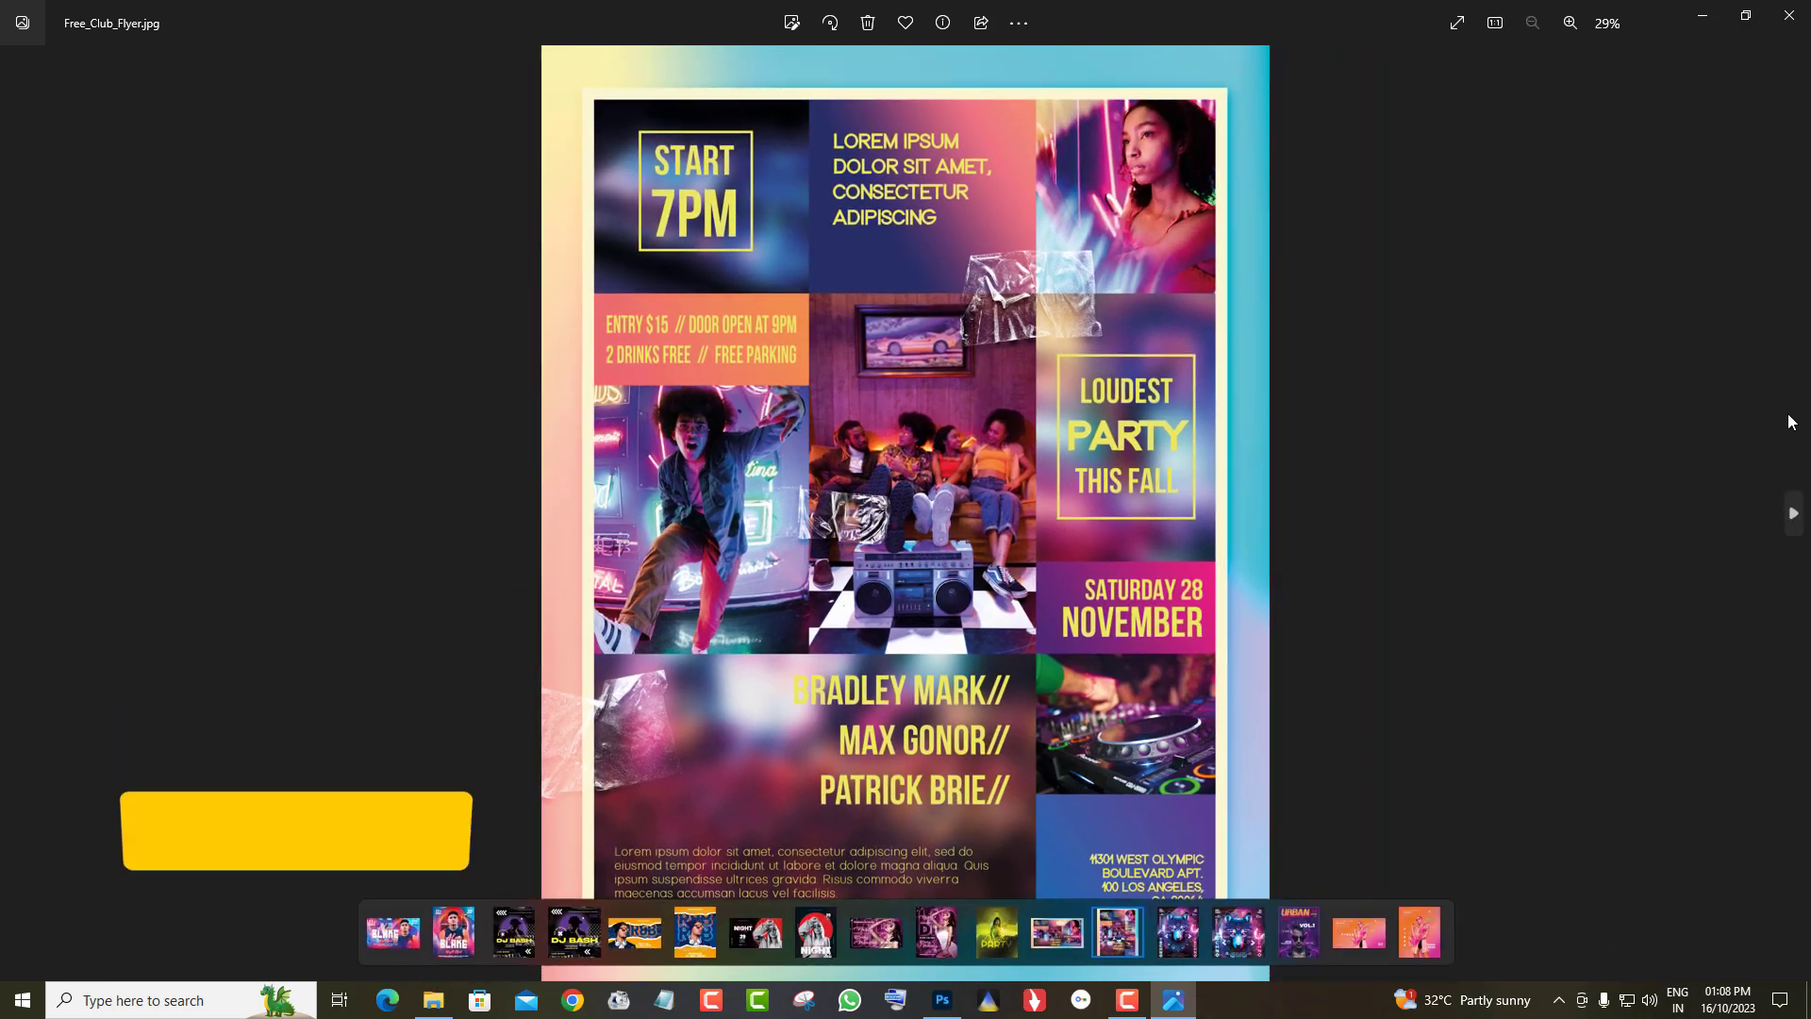
Examine both Instagram post templates with the techno wolf artwork, from the header down to the event text
click(1791, 517)
scroll(1029, 704, up, 3)
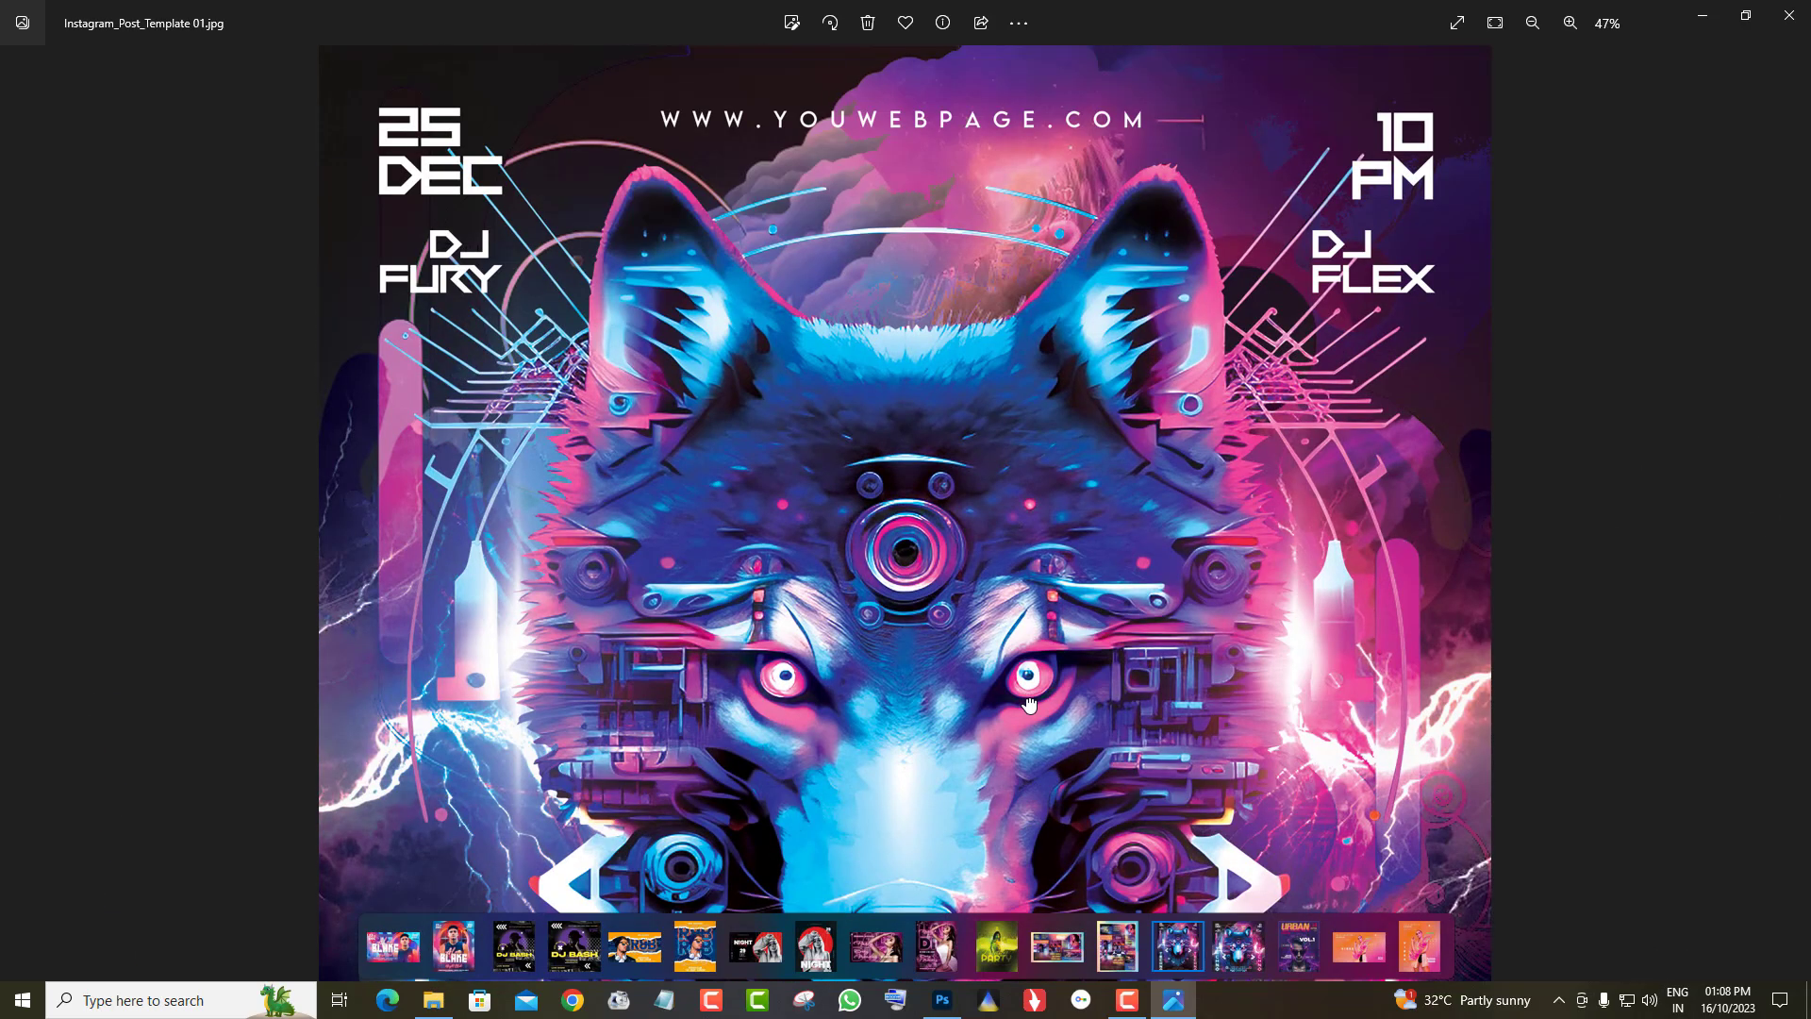
drag(1029, 705, 1051, 207)
drag(1058, 415, 1053, 9)
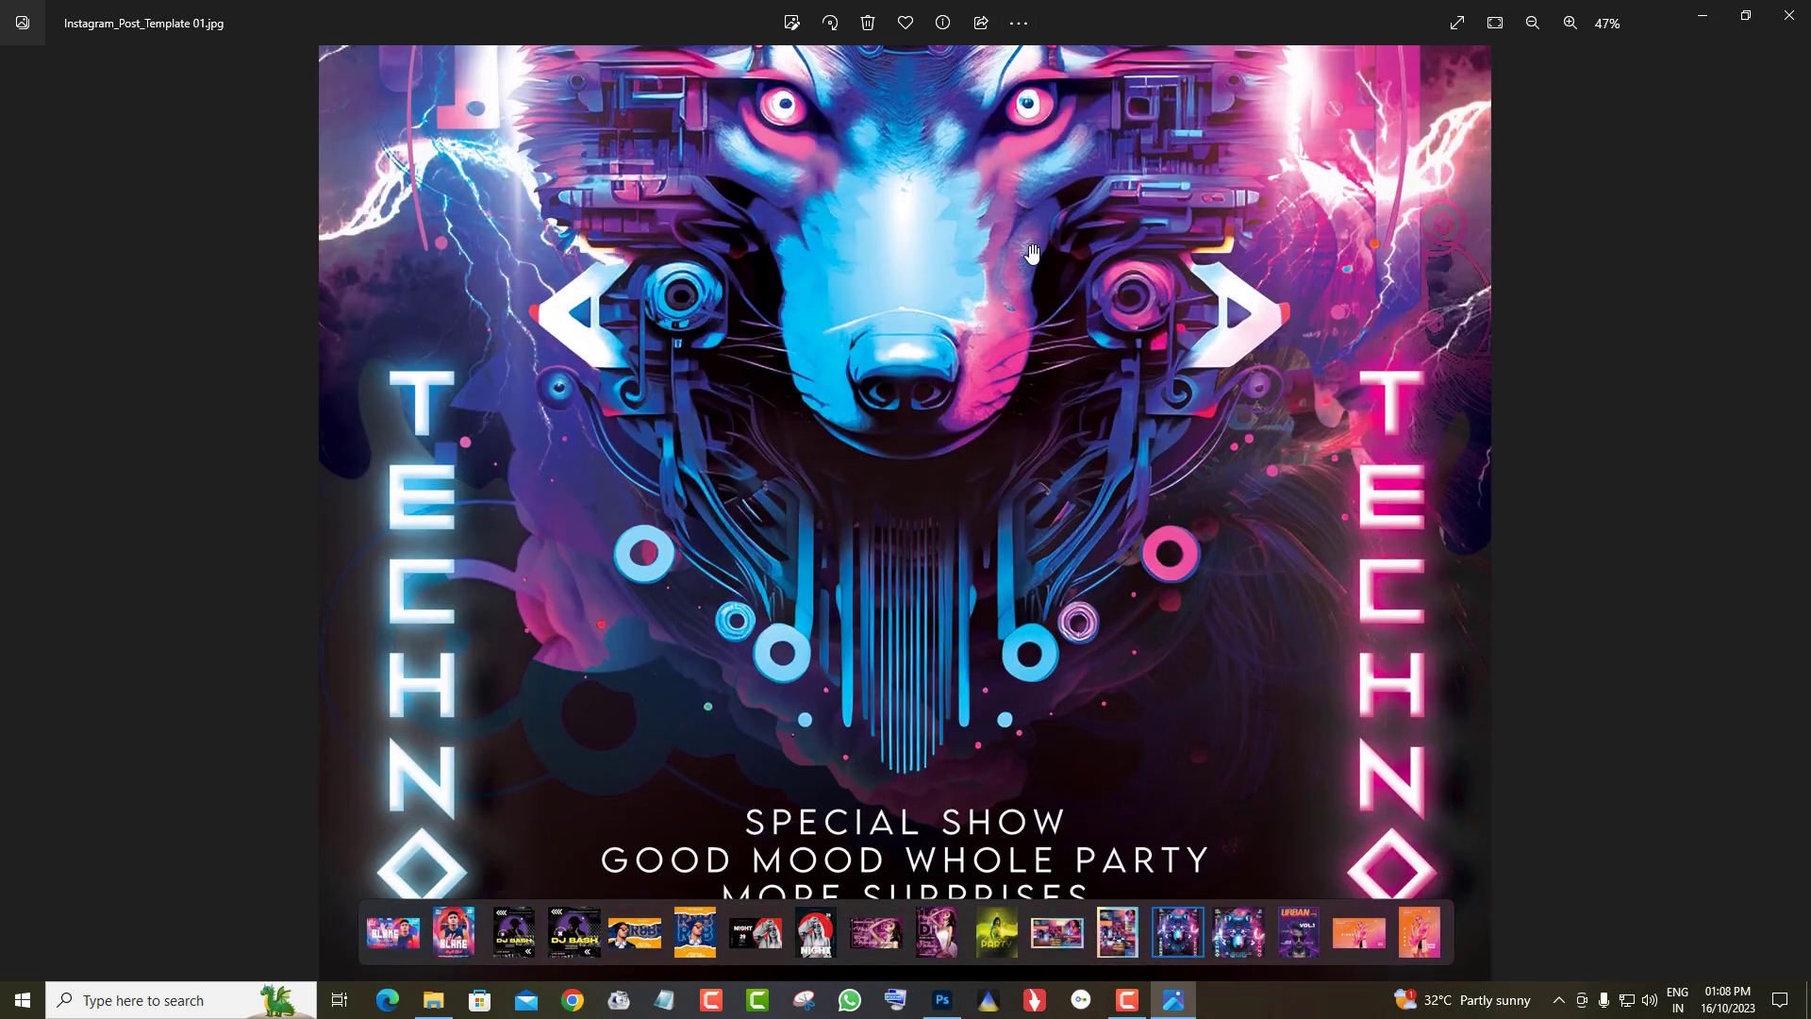
scroll(996, 223, down, 2)
scroll(973, 440, down, 1)
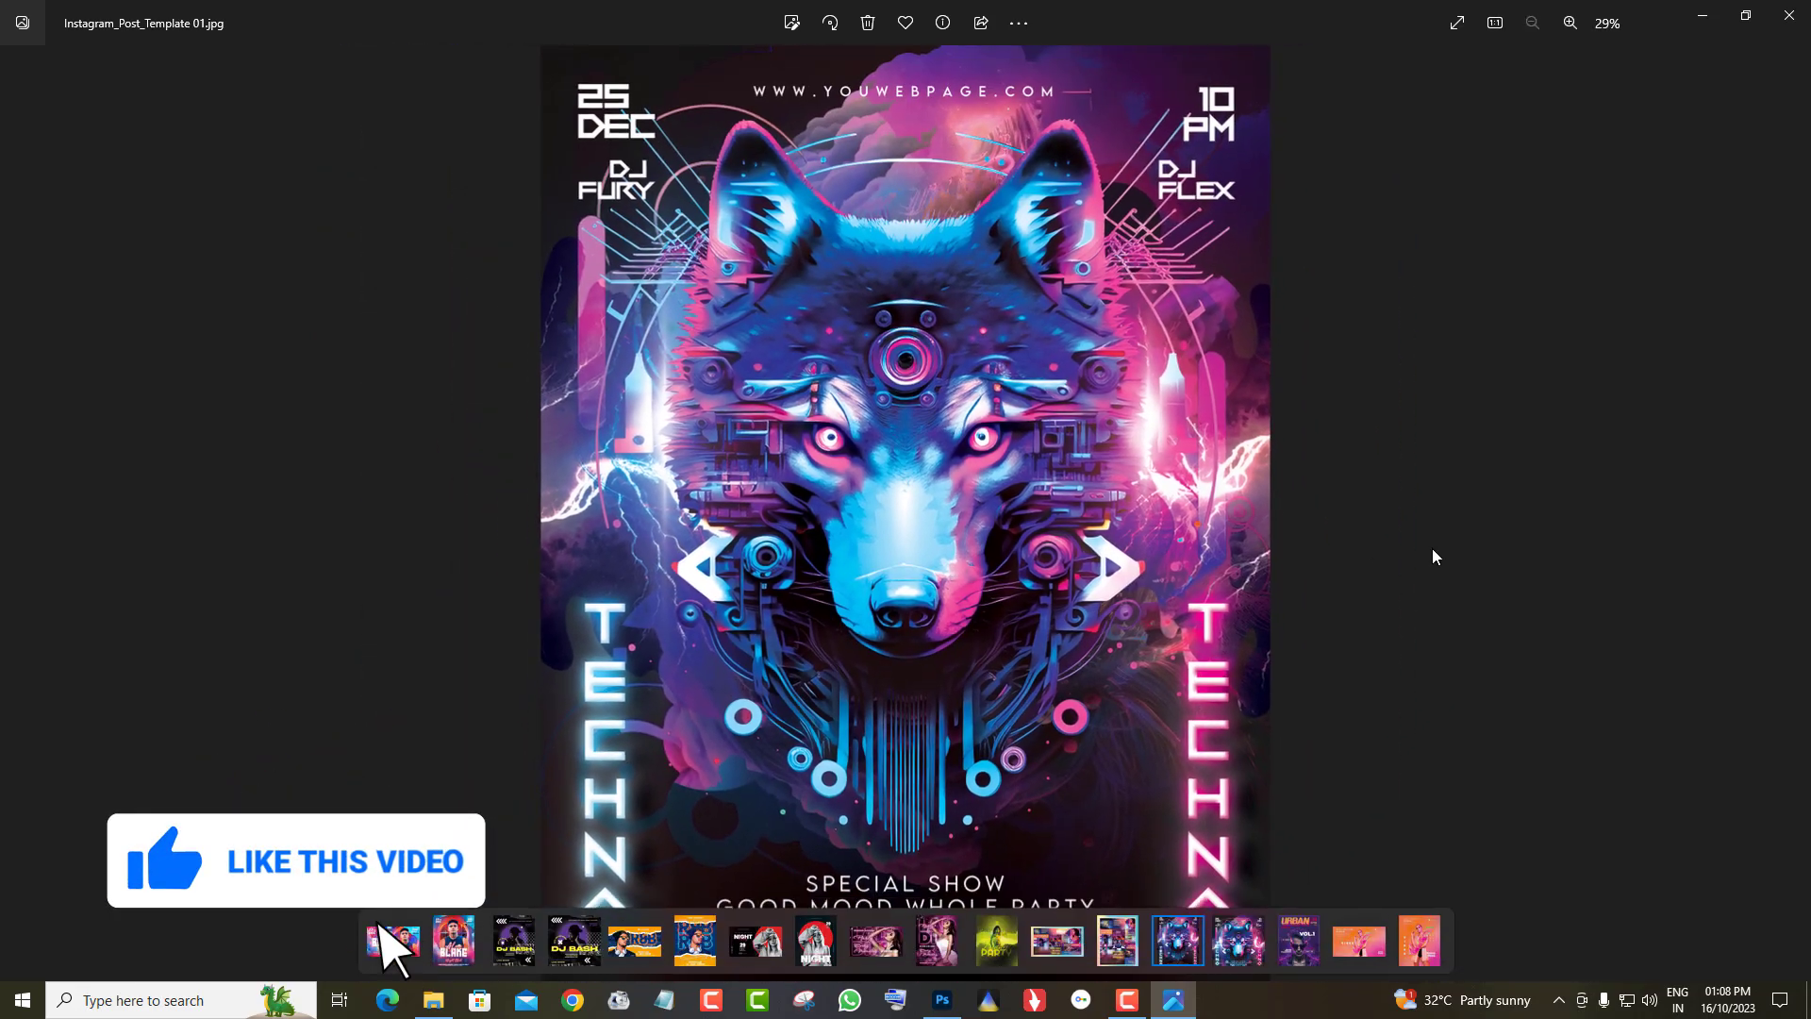
click(1781, 517)
scroll(1088, 589, up, 2)
drag(1088, 589, 1146, 28)
scroll(1226, 459, down, 2)
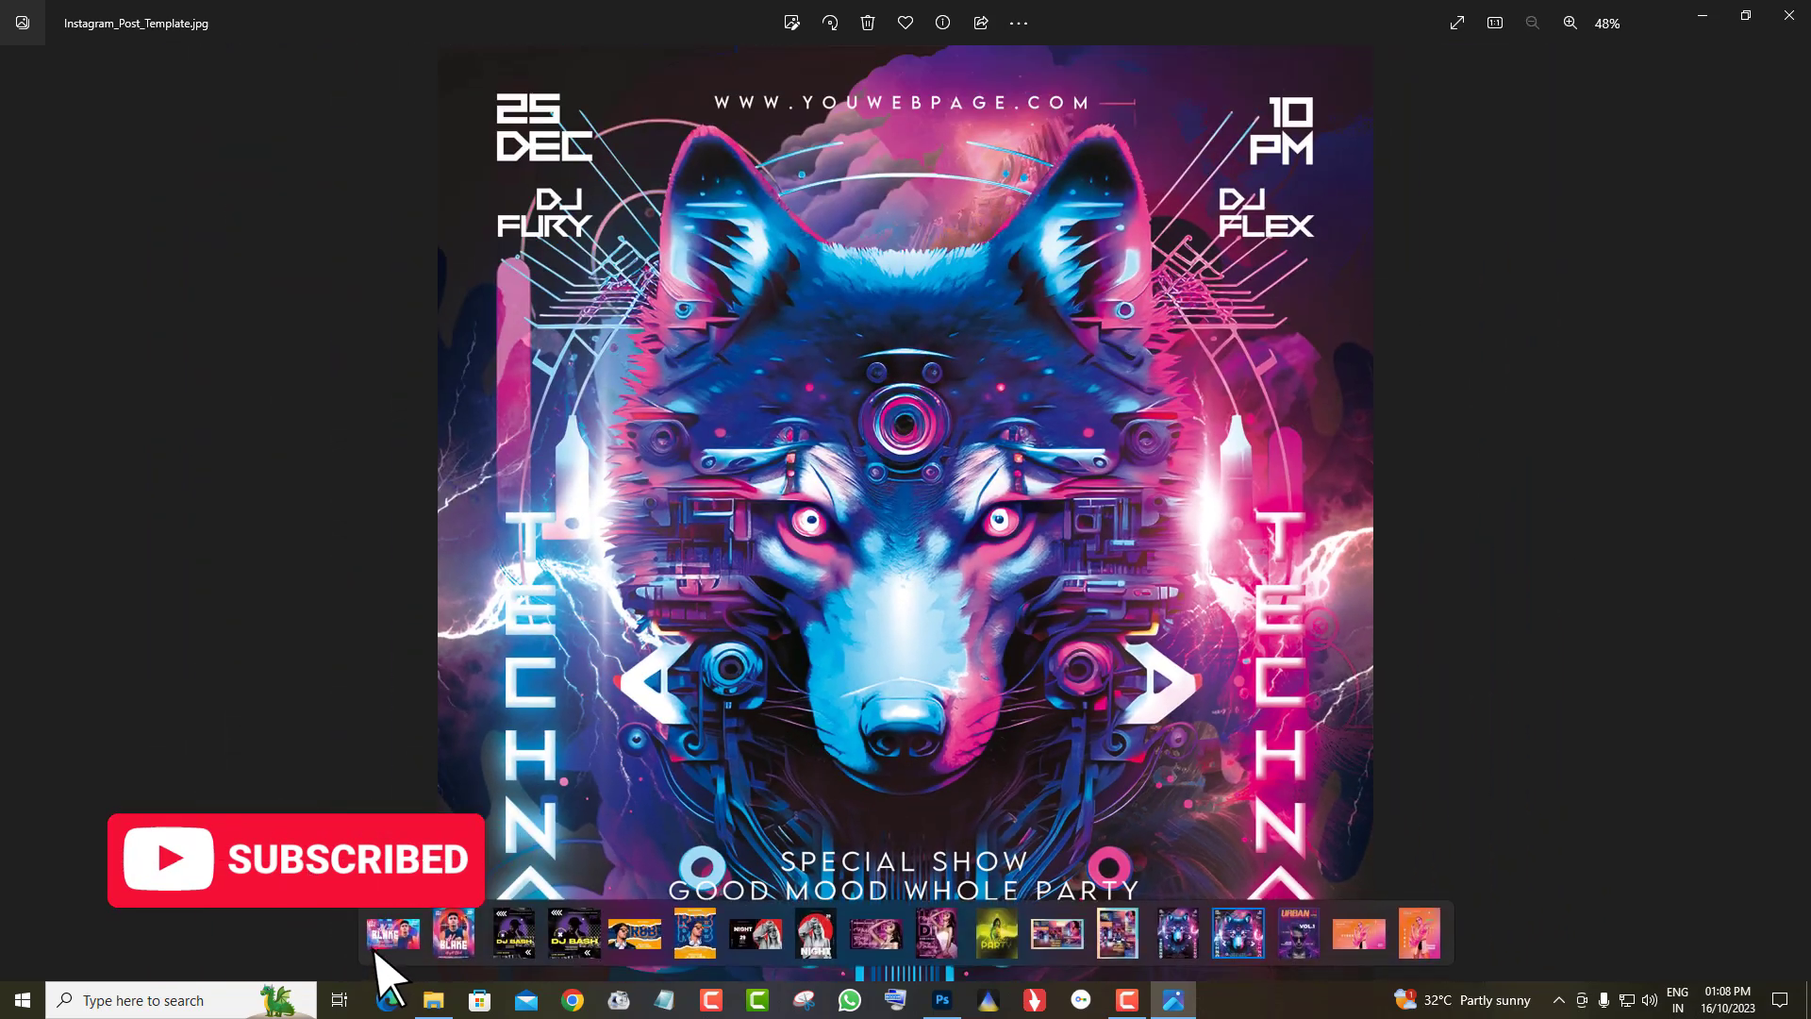
Examine the Urban Party flyer's portrait, ticket box and website line
click(1806, 524)
scroll(1156, 501, up, 3)
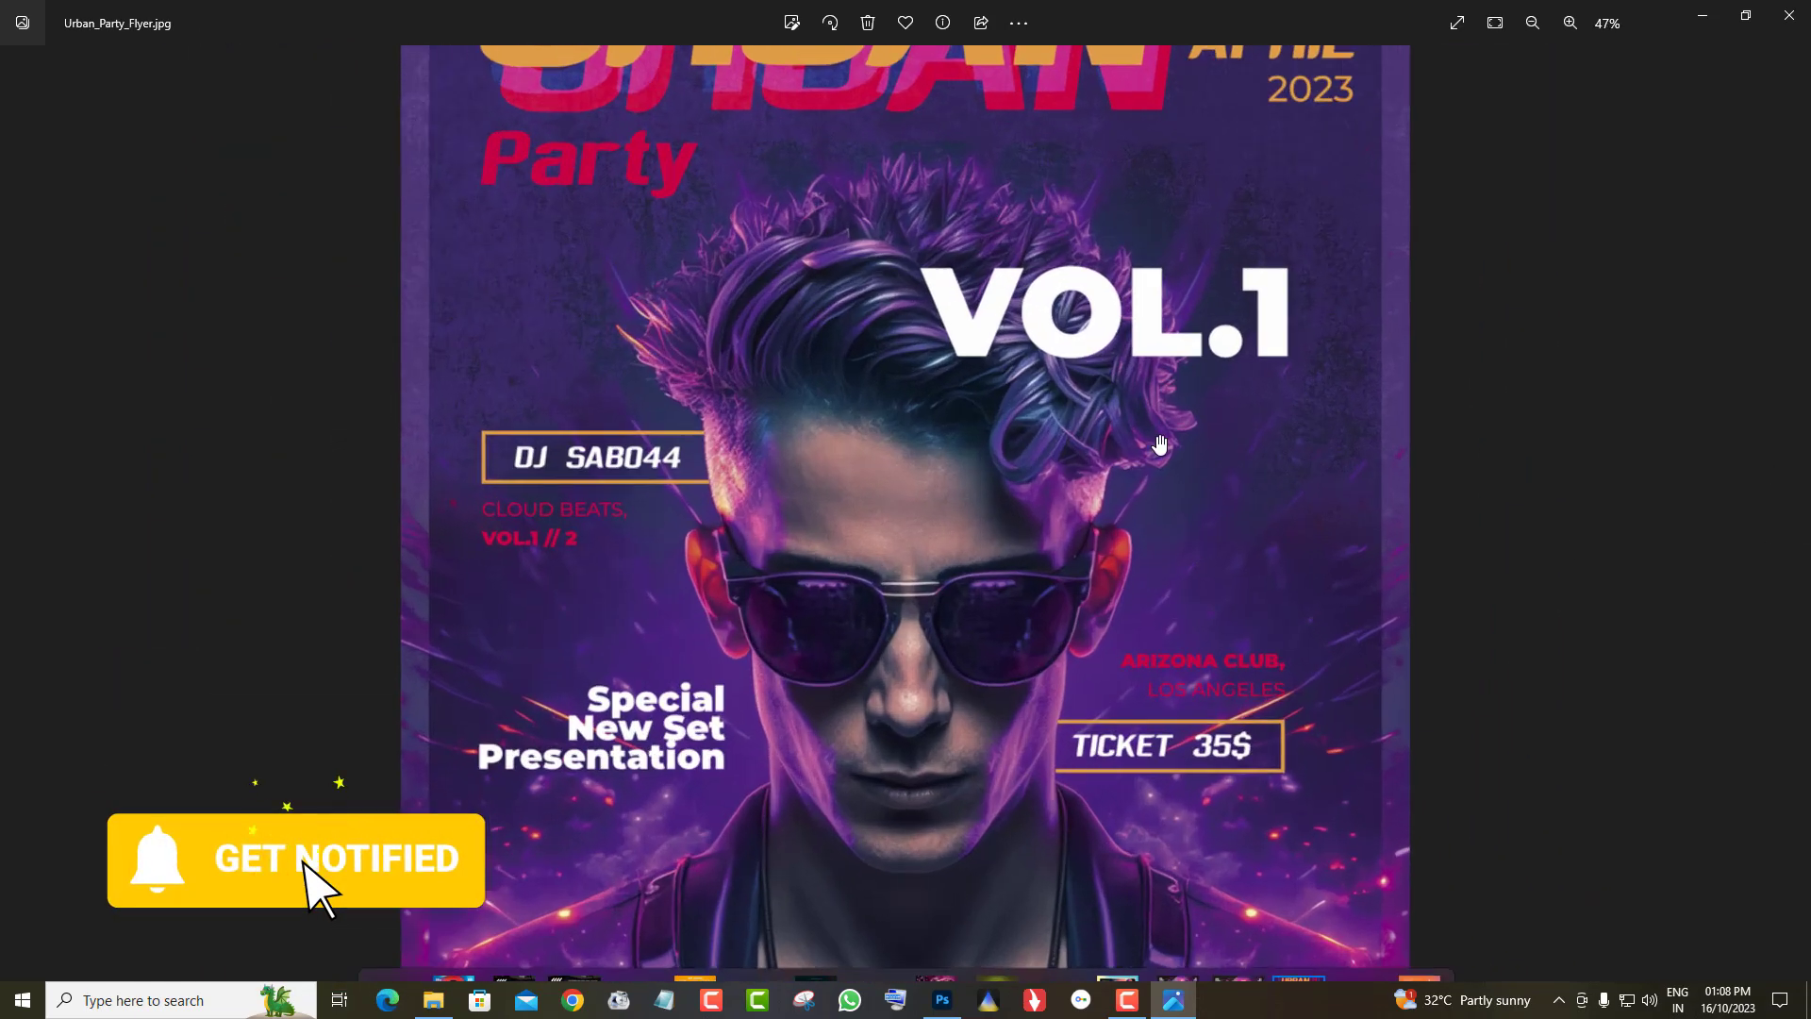
drag(1124, 657, 1125, 122)
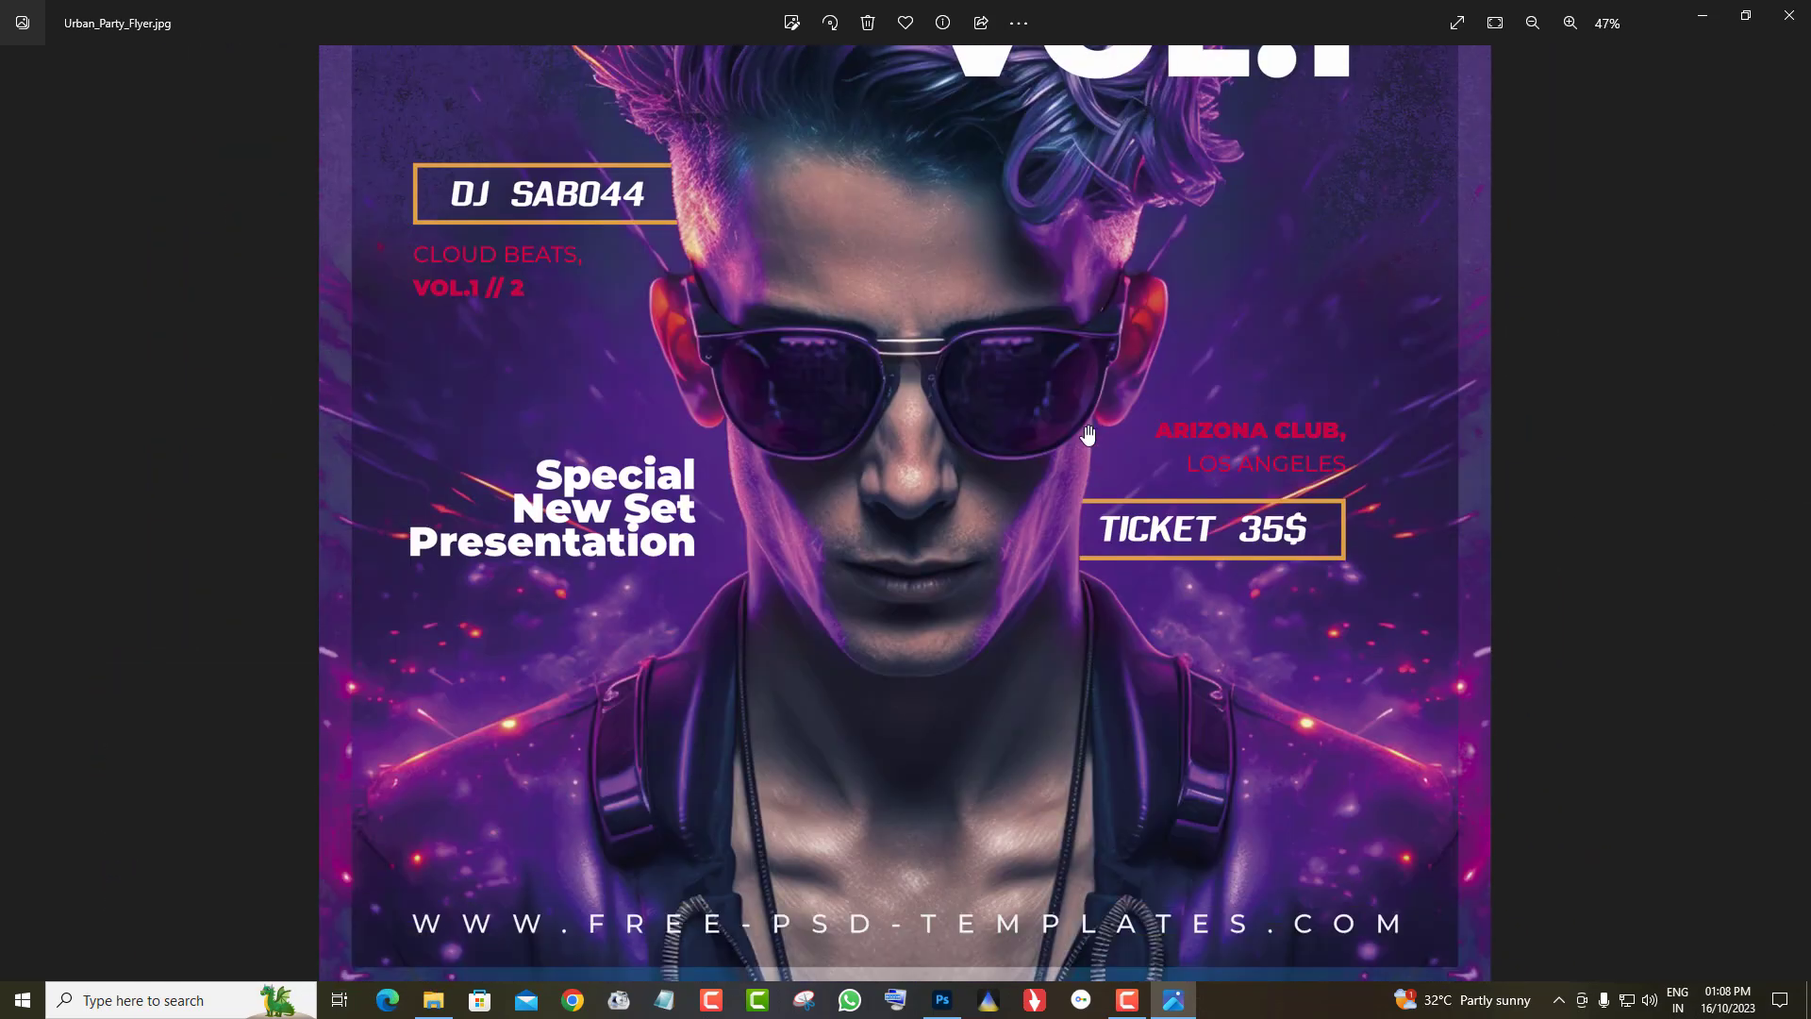
scroll(1319, 582, down, 3)
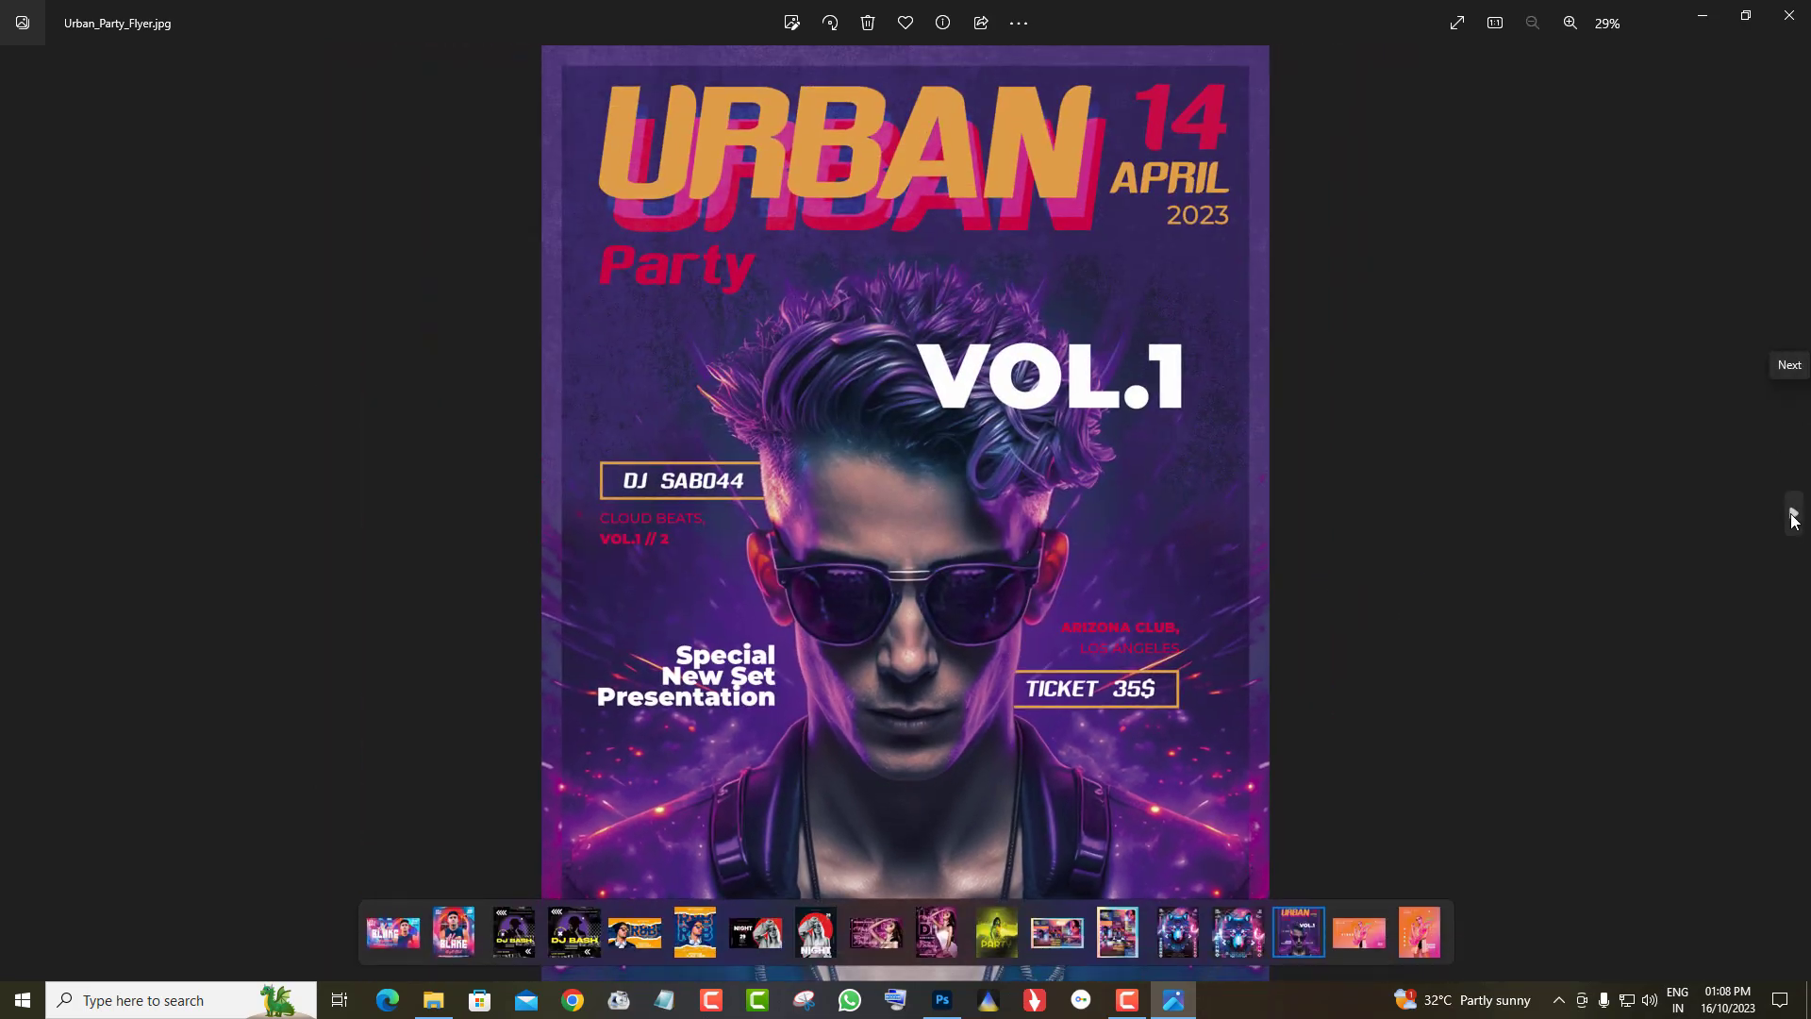
Examine the Vibes Party cover template and its portrait flyer version, including the club details and repeated party lettering
click(1792, 514)
scroll(1051, 488, up, 5)
drag(1045, 550, 1068, 75)
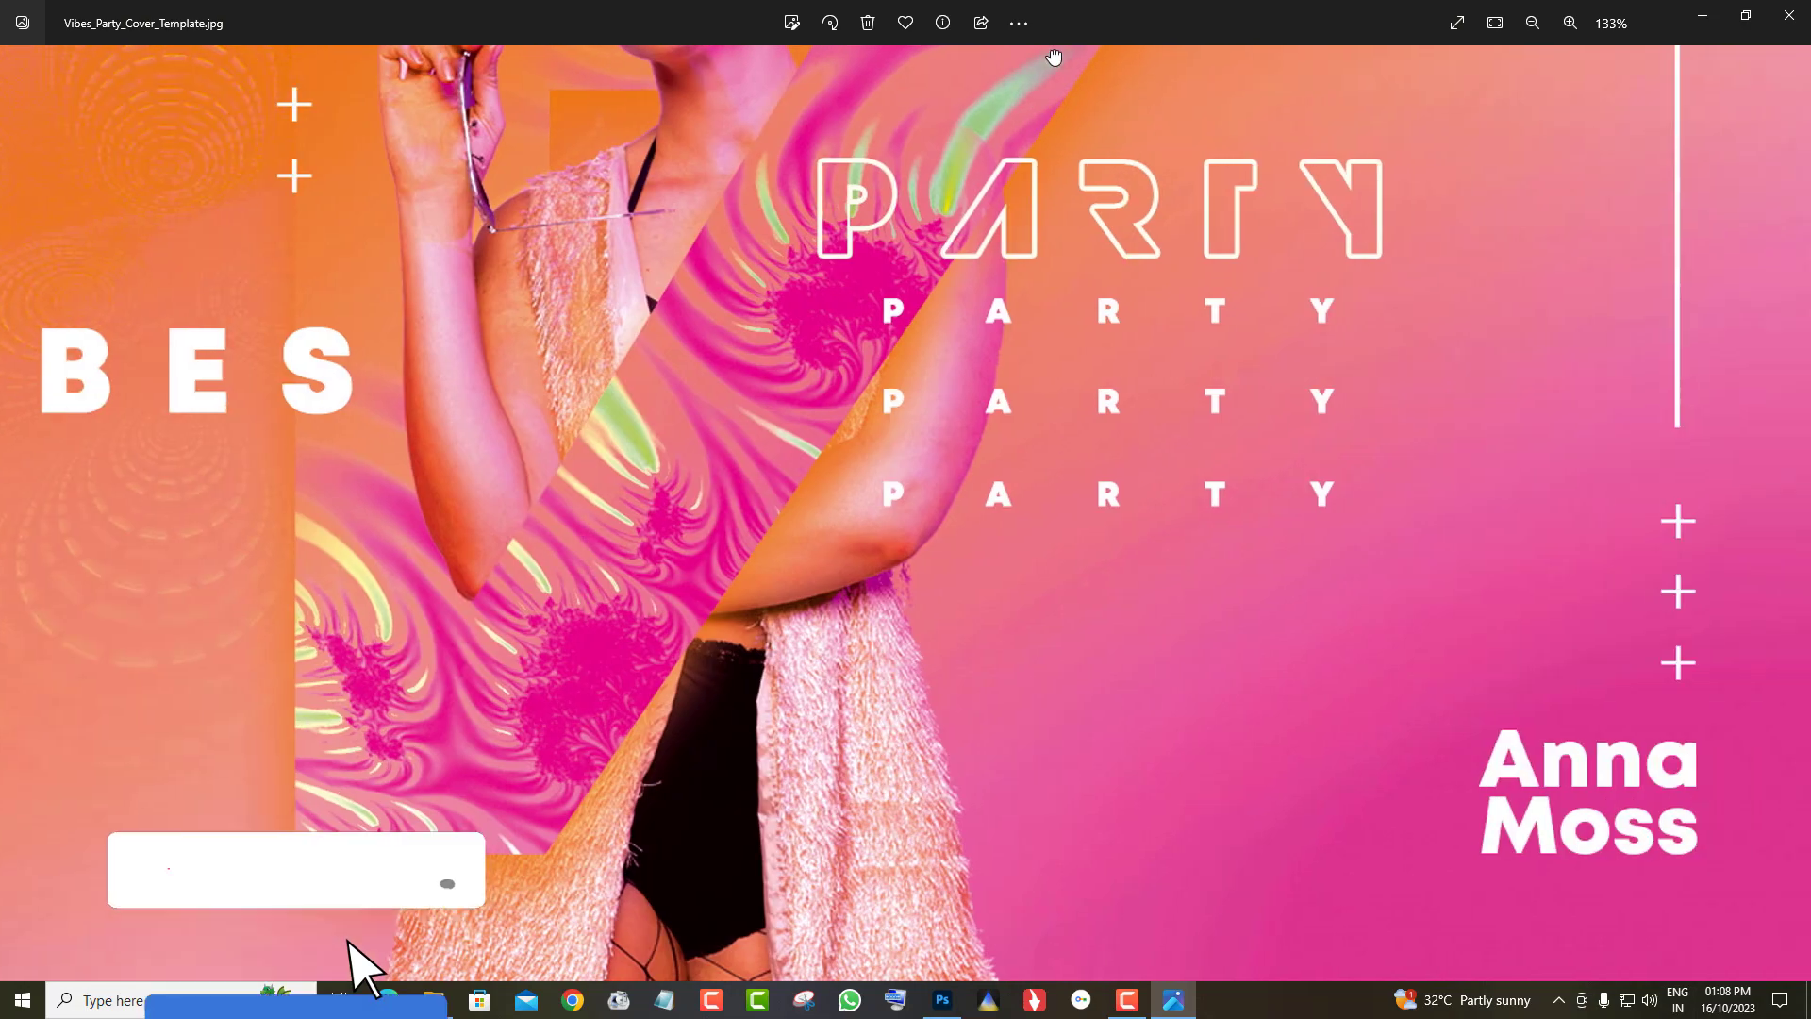
drag(1386, 235, 1641, 596)
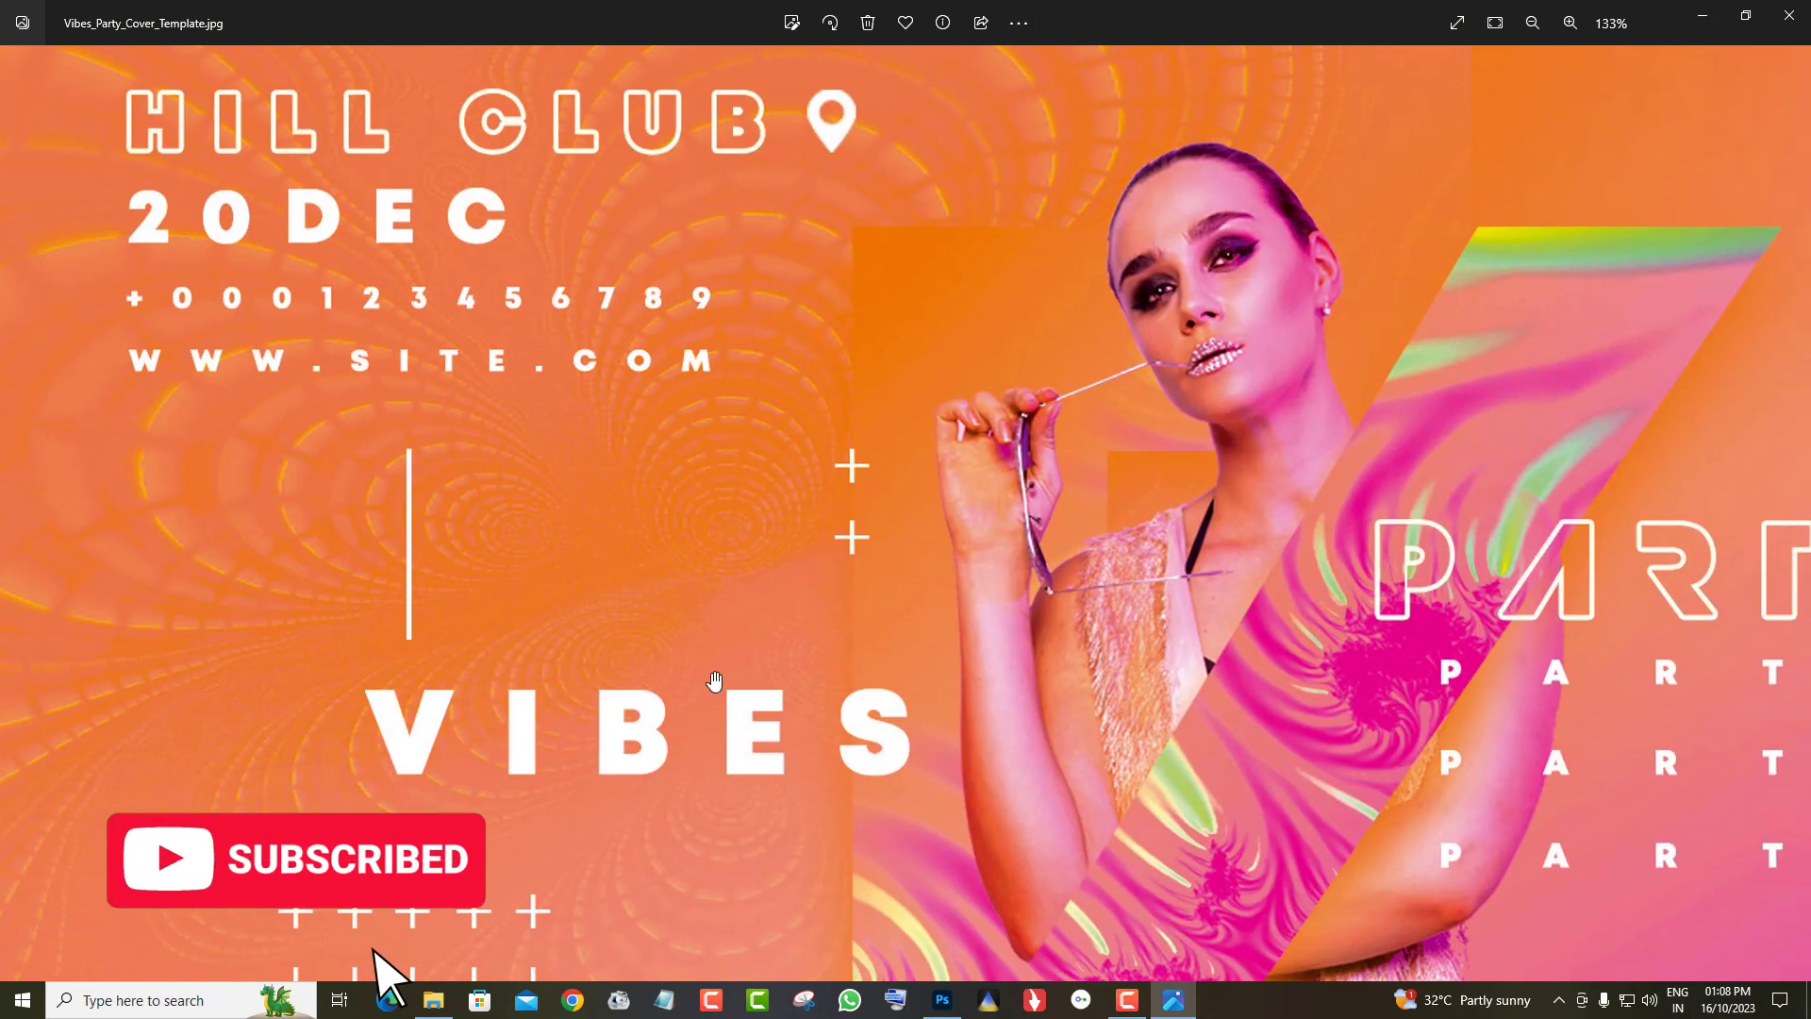
drag(716, 677, 881, 223)
scroll(881, 223, down, 4)
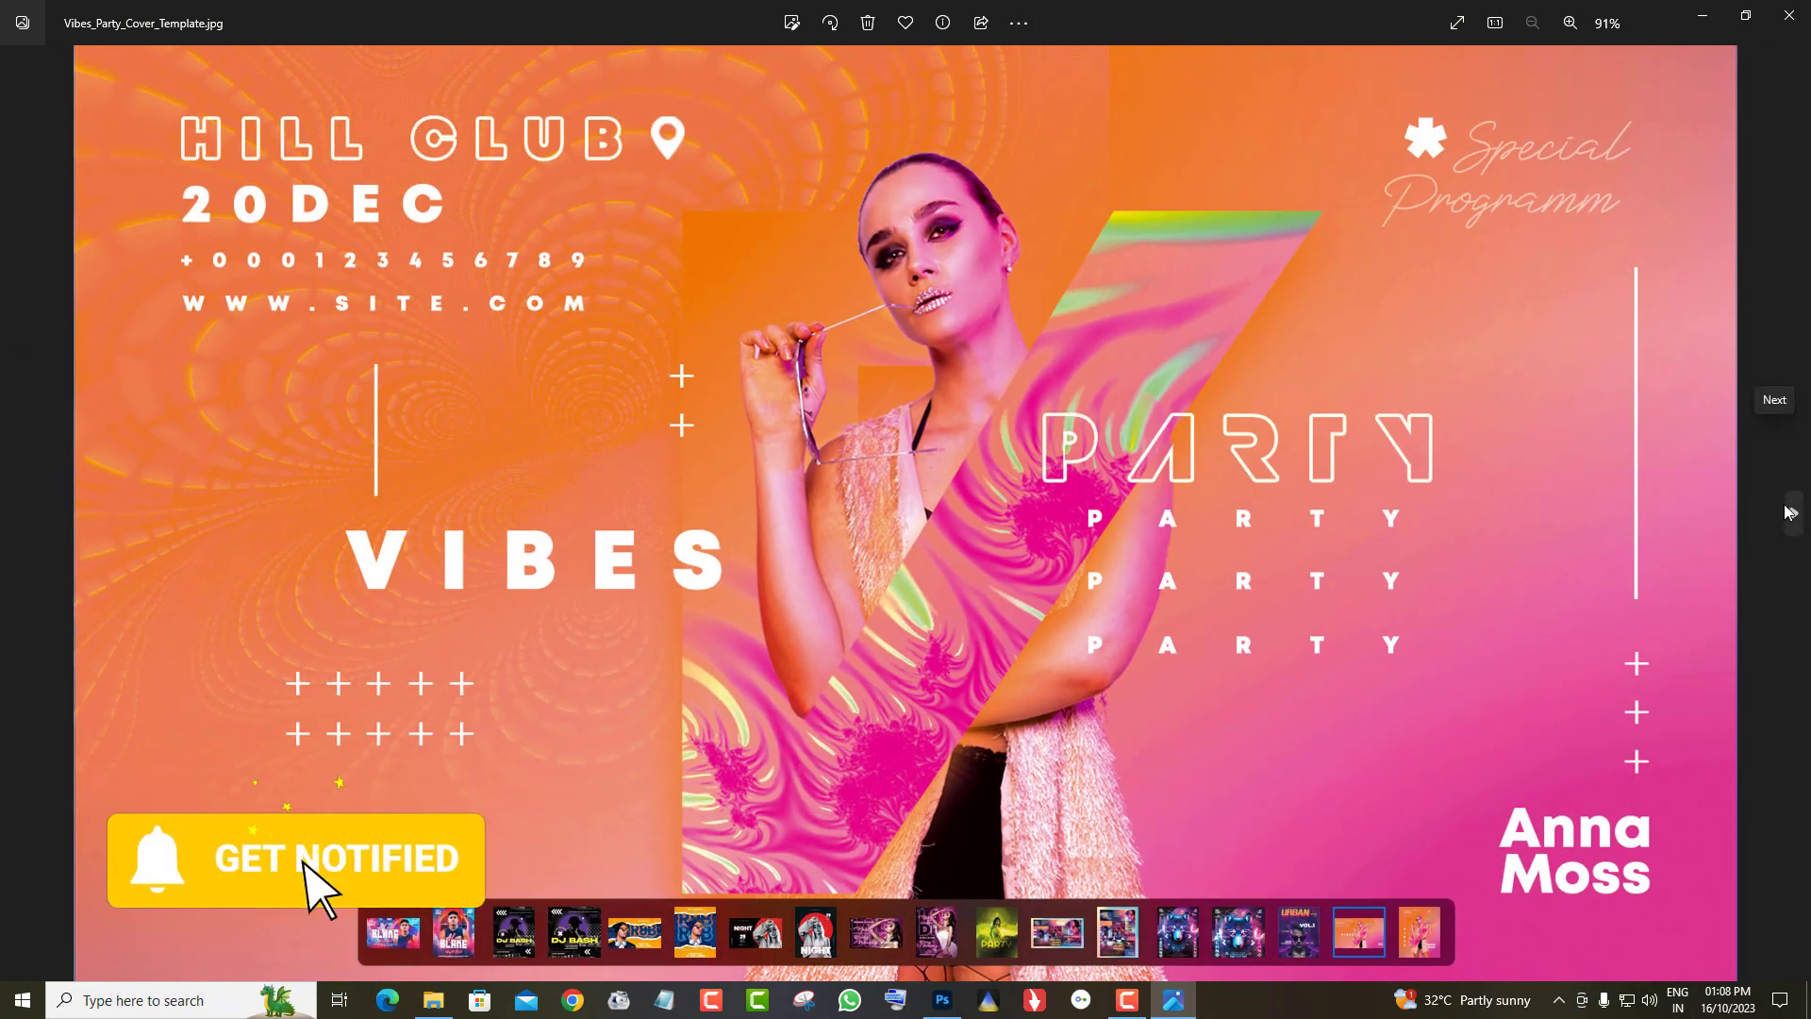
click(1785, 512)
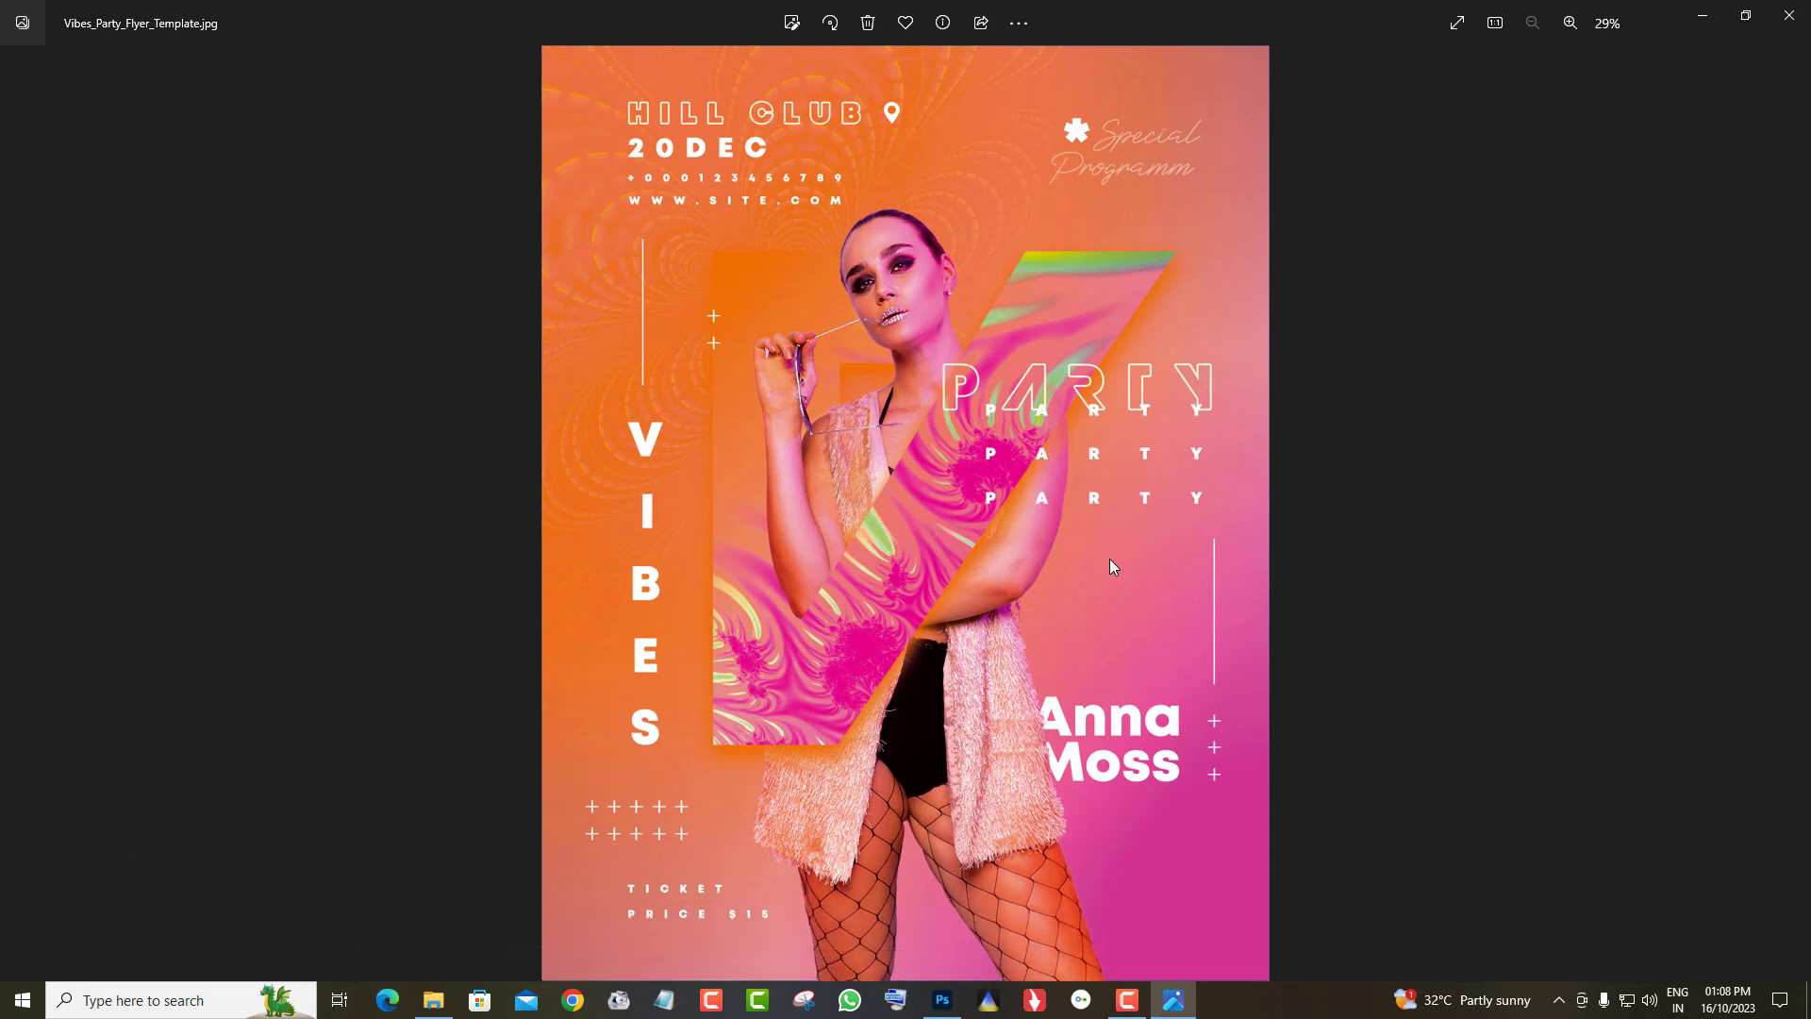
scroll(982, 579, up, 2)
drag(982, 580, 977, 31)
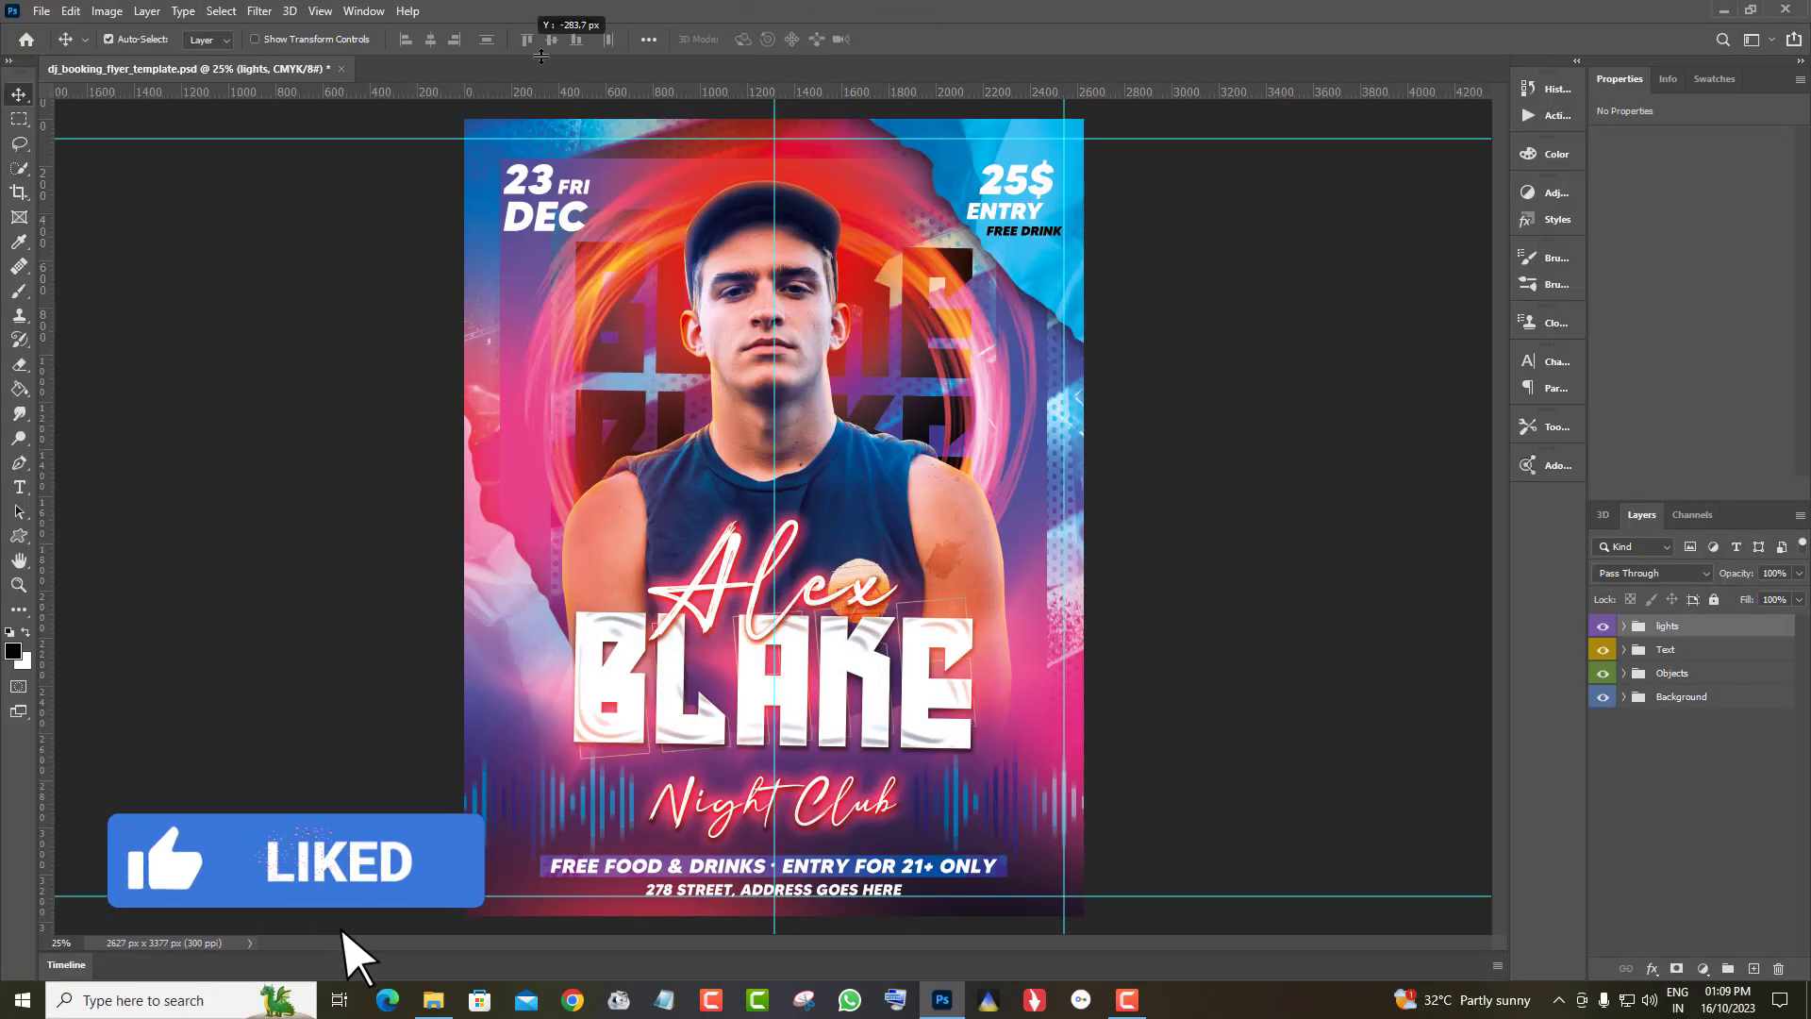
Switch to Photoshop and clear the remaining vertical and horizontal guides from the DJ booking flyer
drag(774, 117, 1613, 153)
drag(1064, 160, 1518, 184)
drag(1253, 899, 1256, 952)
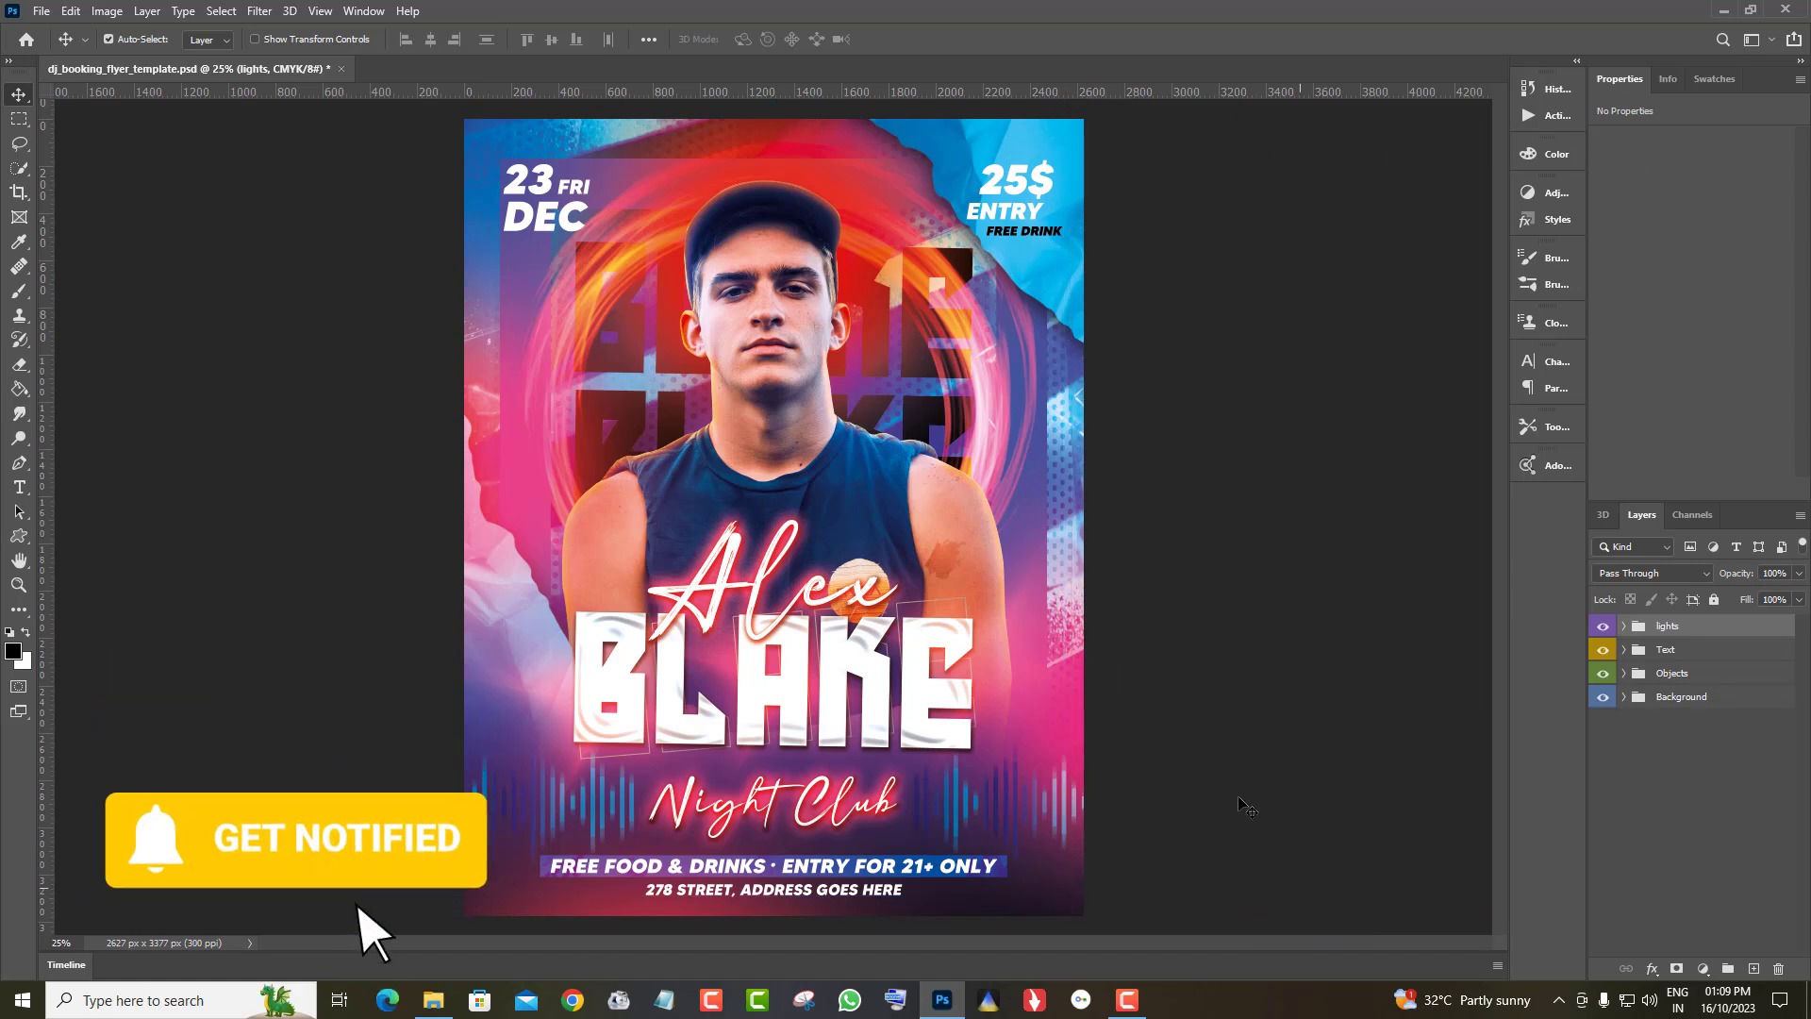
Toggle the visibility of the lights, Text, Objects and Background groups in turn to examine what each contributes to the flyer
click(1603, 627)
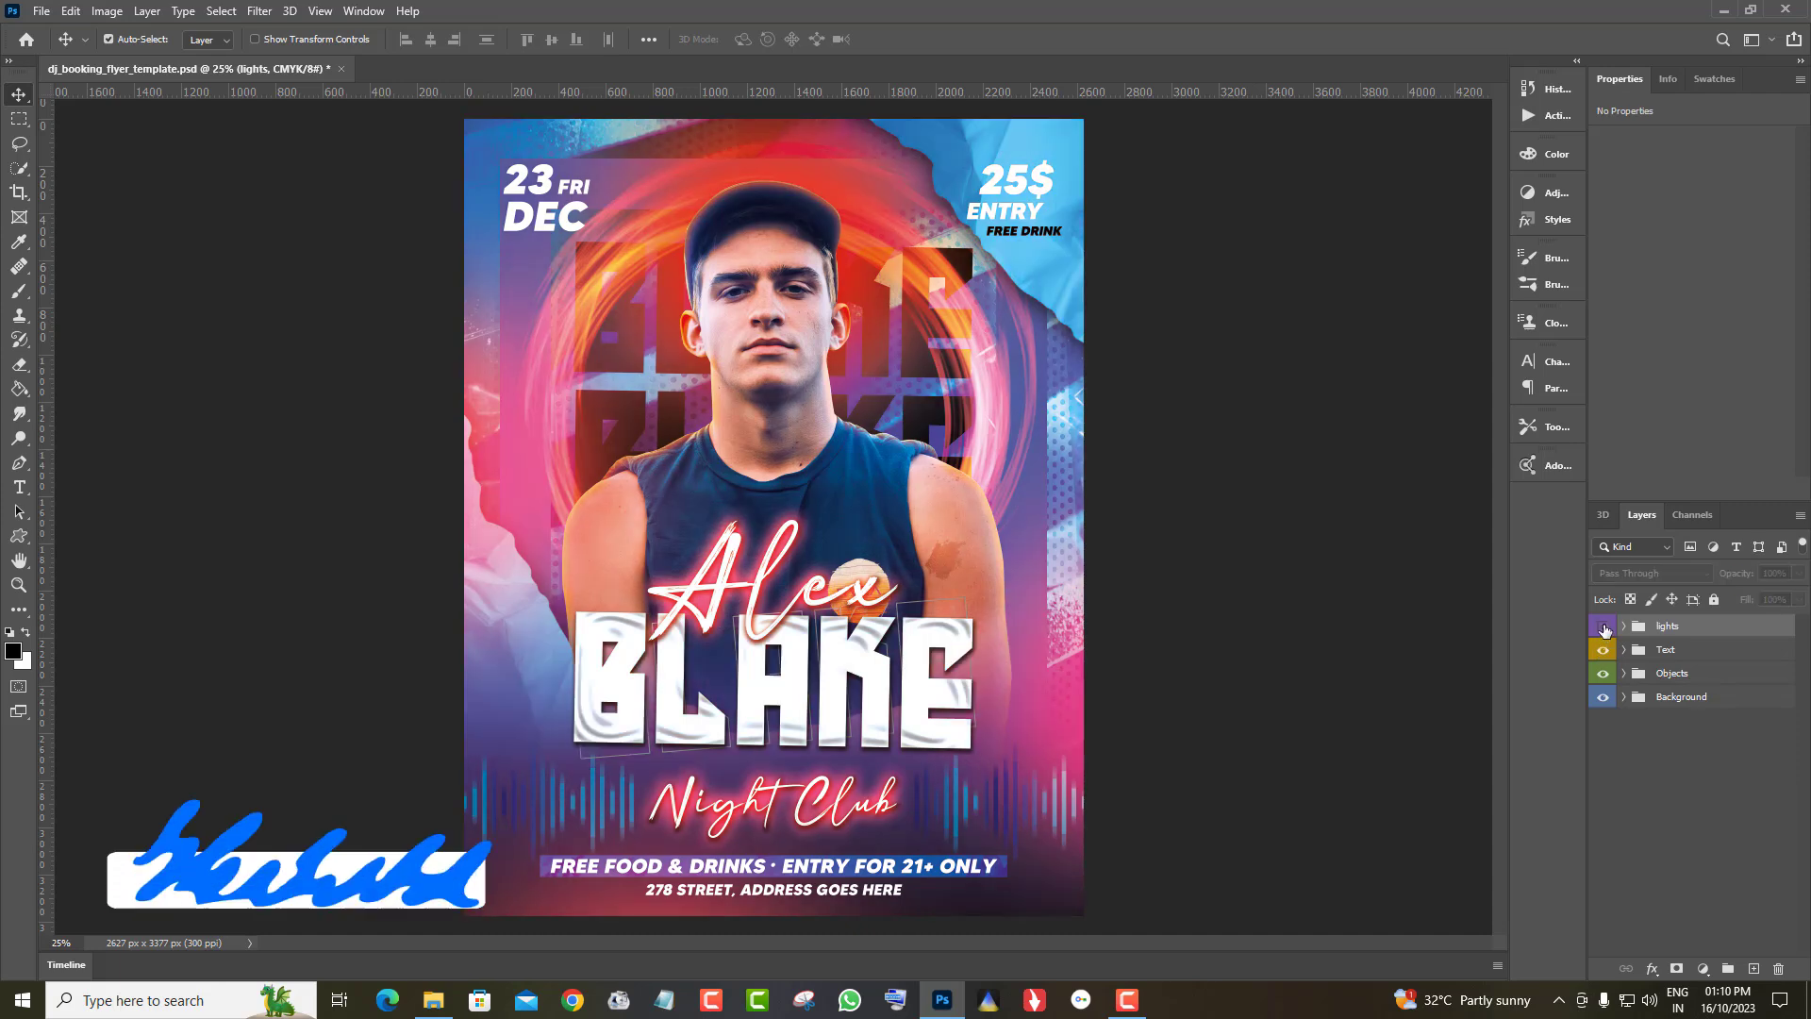
click(1603, 627)
click(1604, 651)
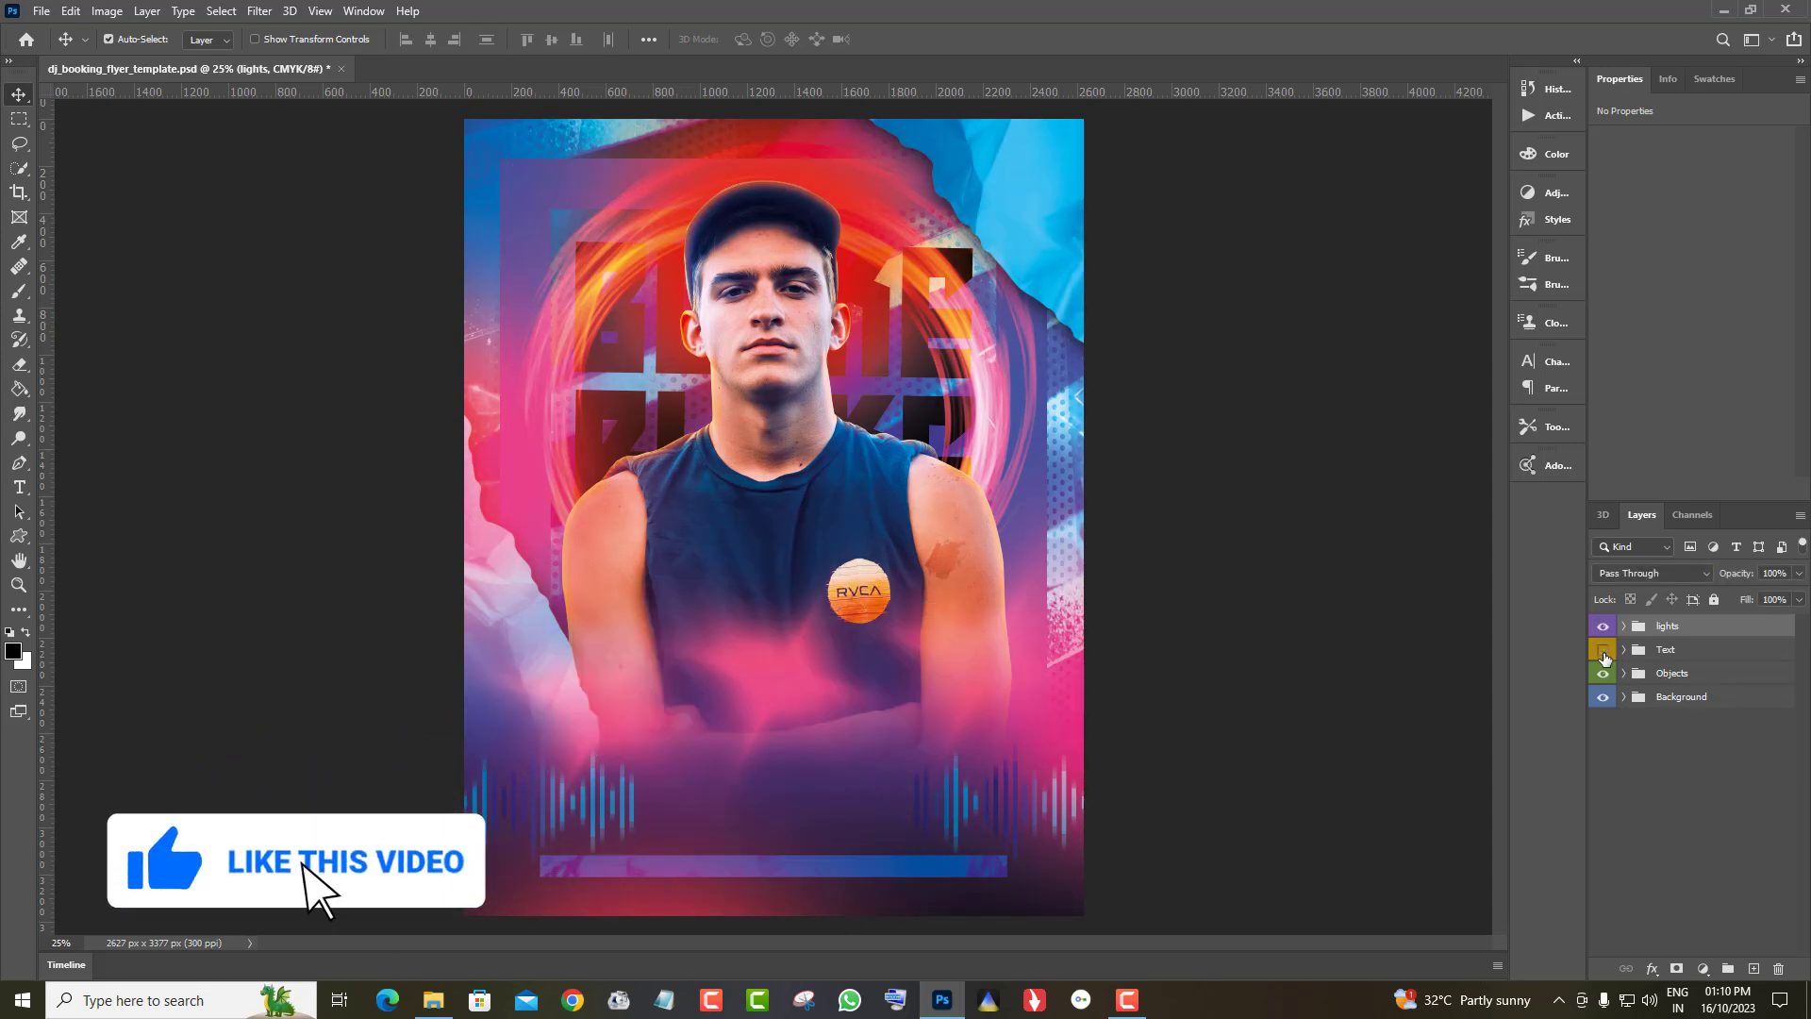
click(1603, 651)
click(1603, 673)
click(1603, 673)
click(1604, 697)
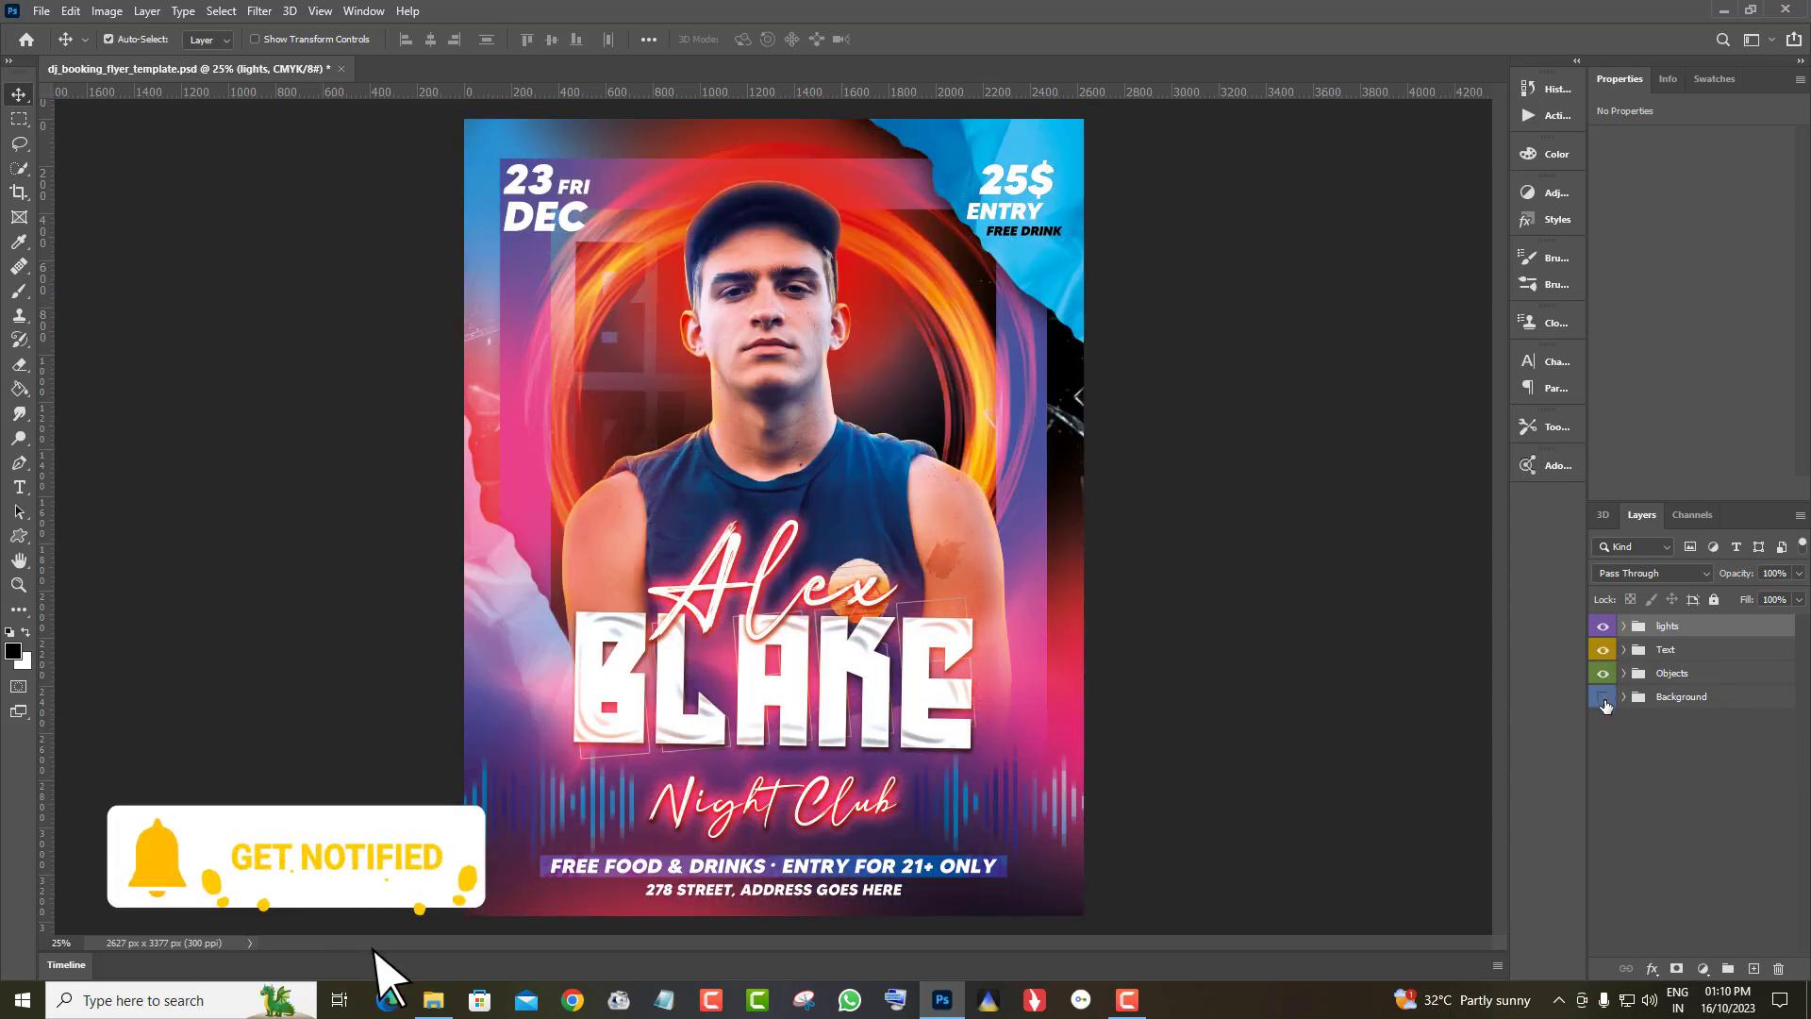
click(1604, 697)
Expand the Objects group and examine its layers, toggling the visibility of color, paper and model layers
click(1624, 673)
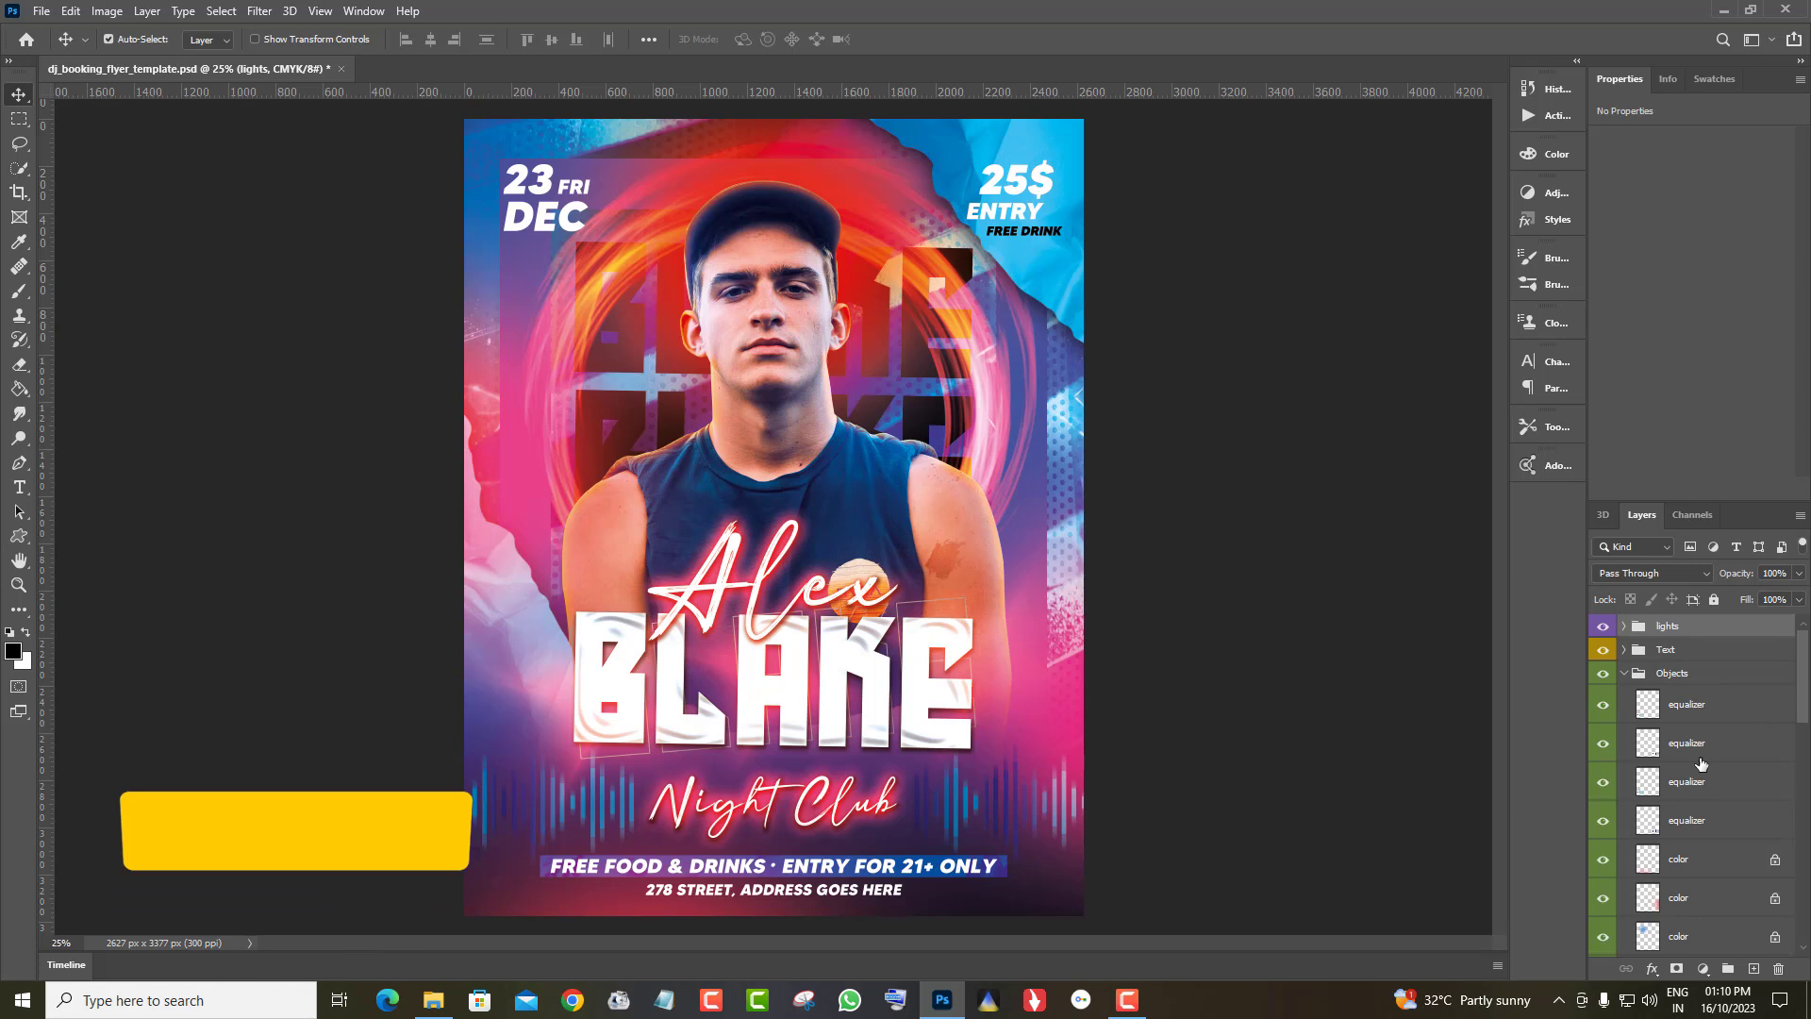
scroll(1632, 755, down, 5)
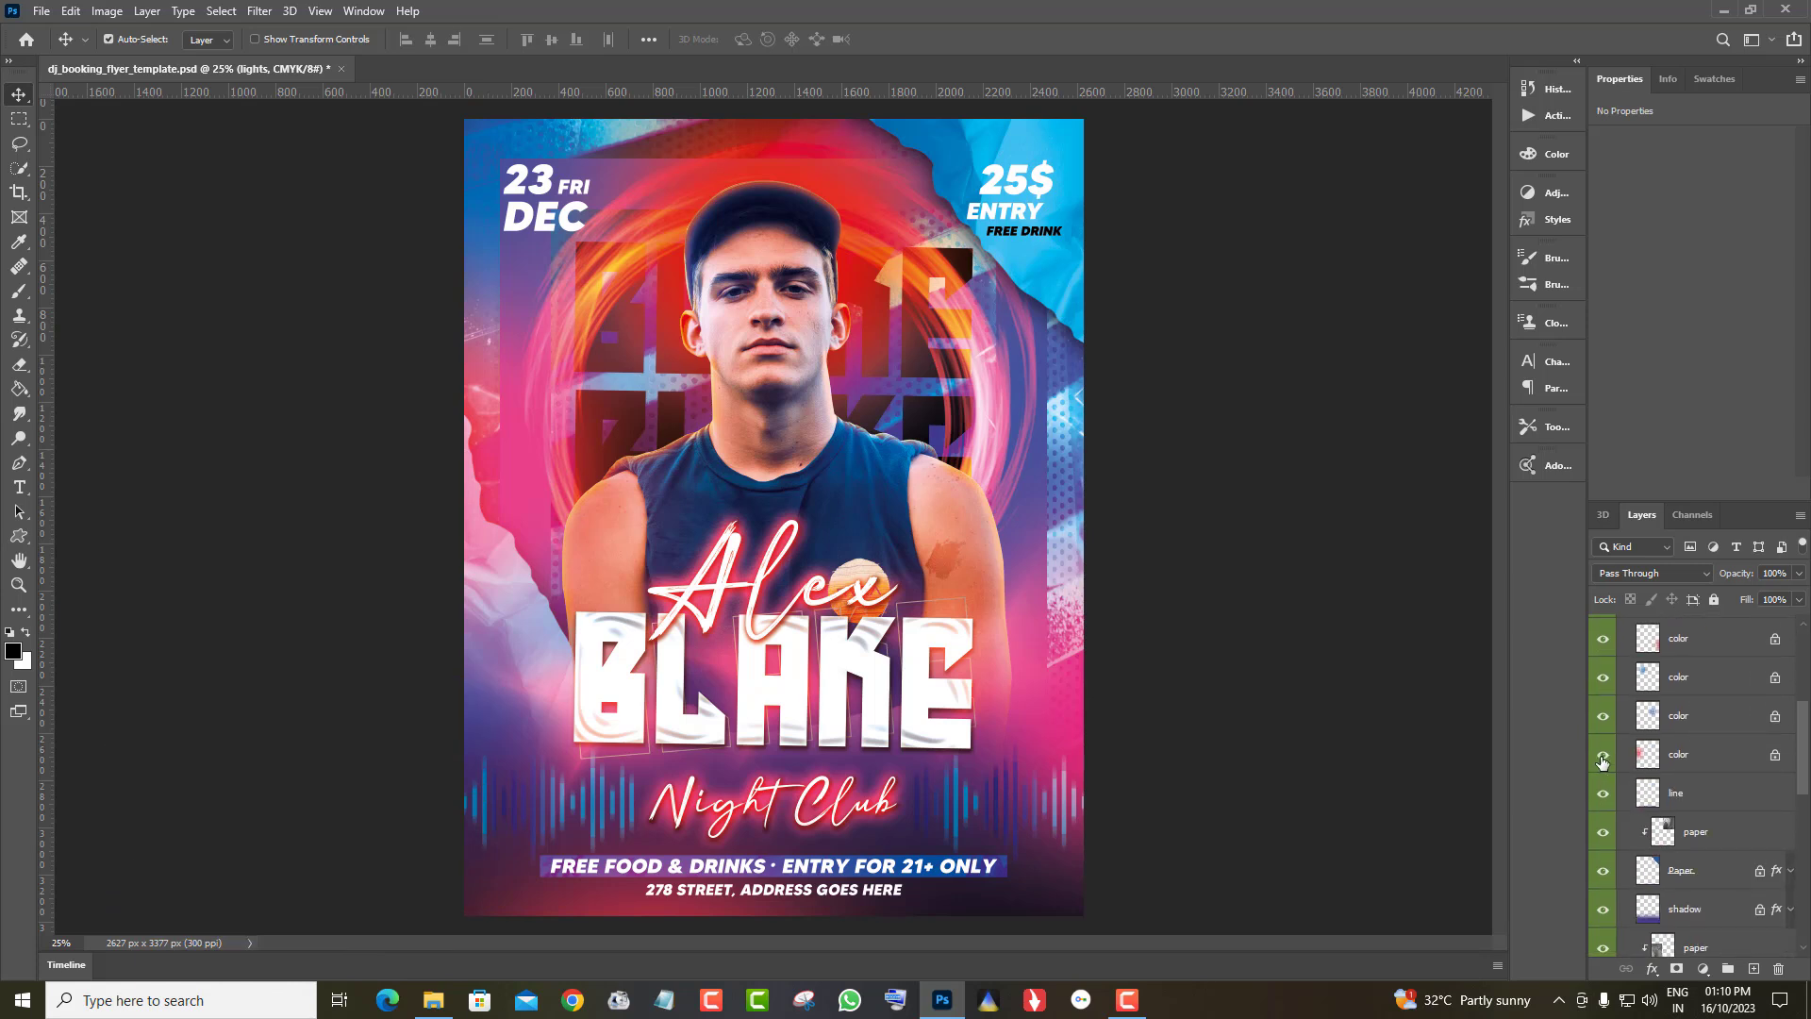
click(1603, 755)
click(1603, 756)
scroll(1642, 807, down, 2)
click(1606, 717)
scroll(1765, 827, down, 2)
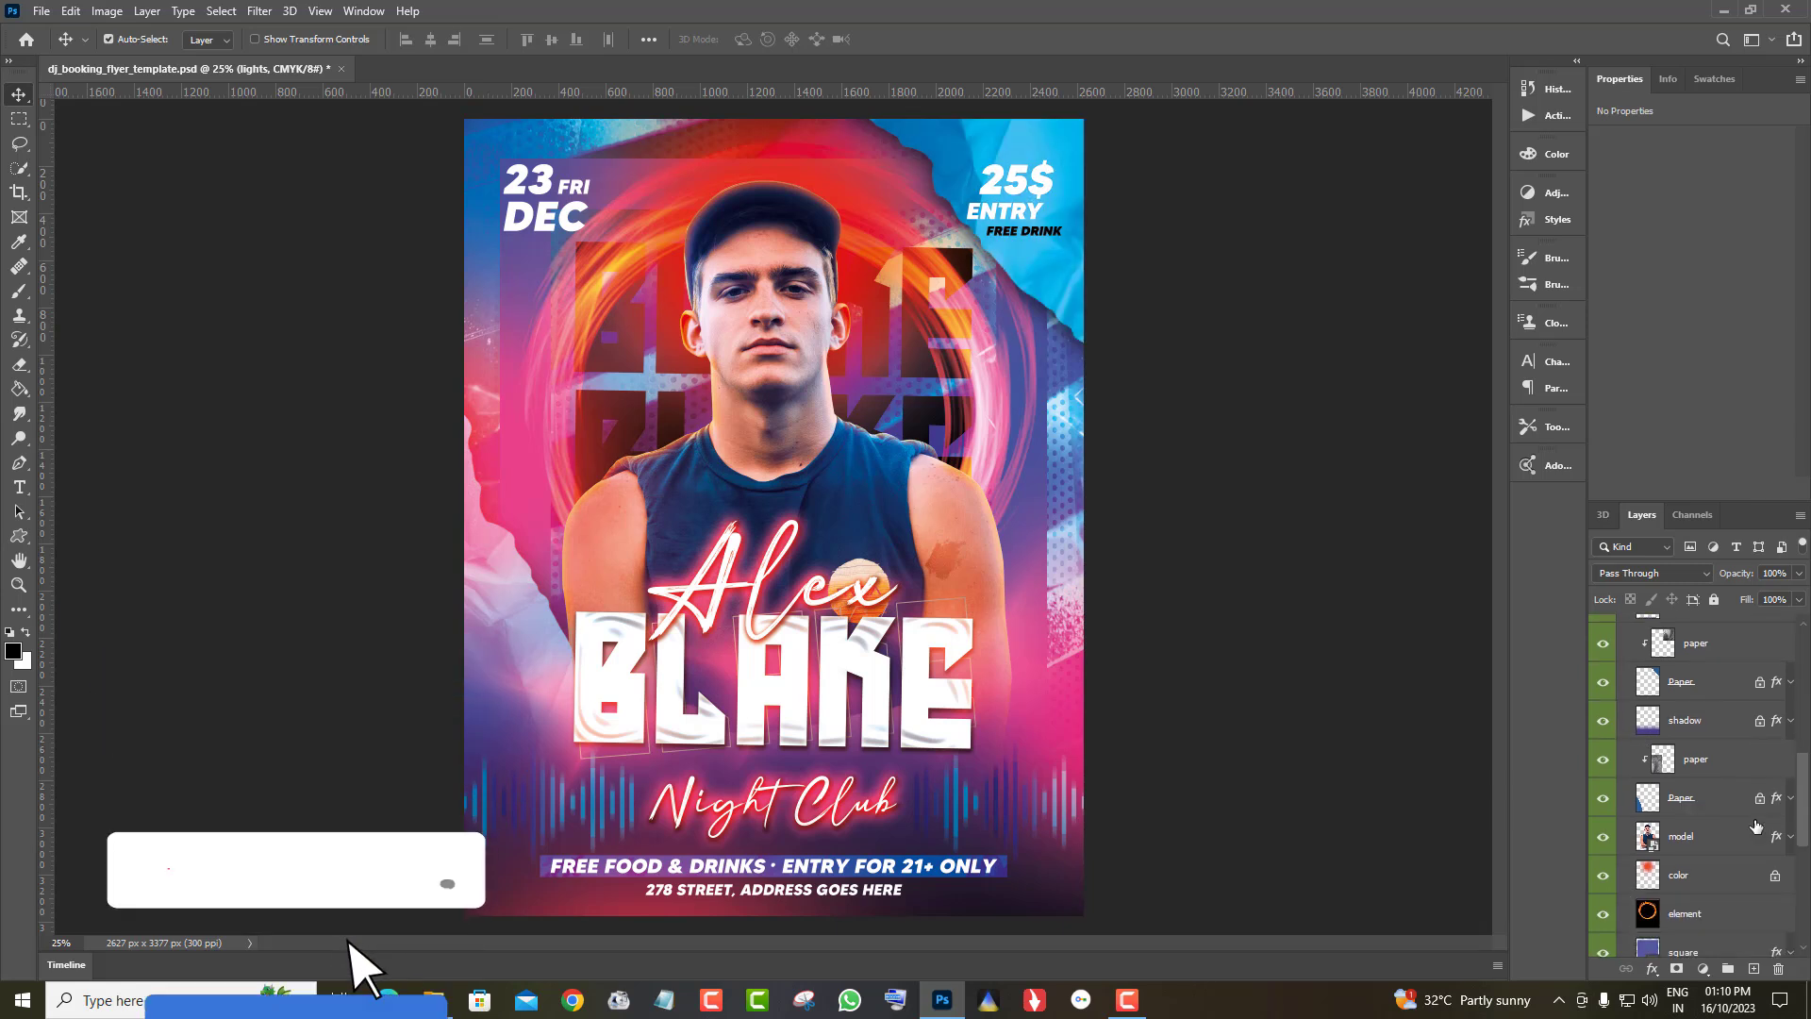
click(1603, 682)
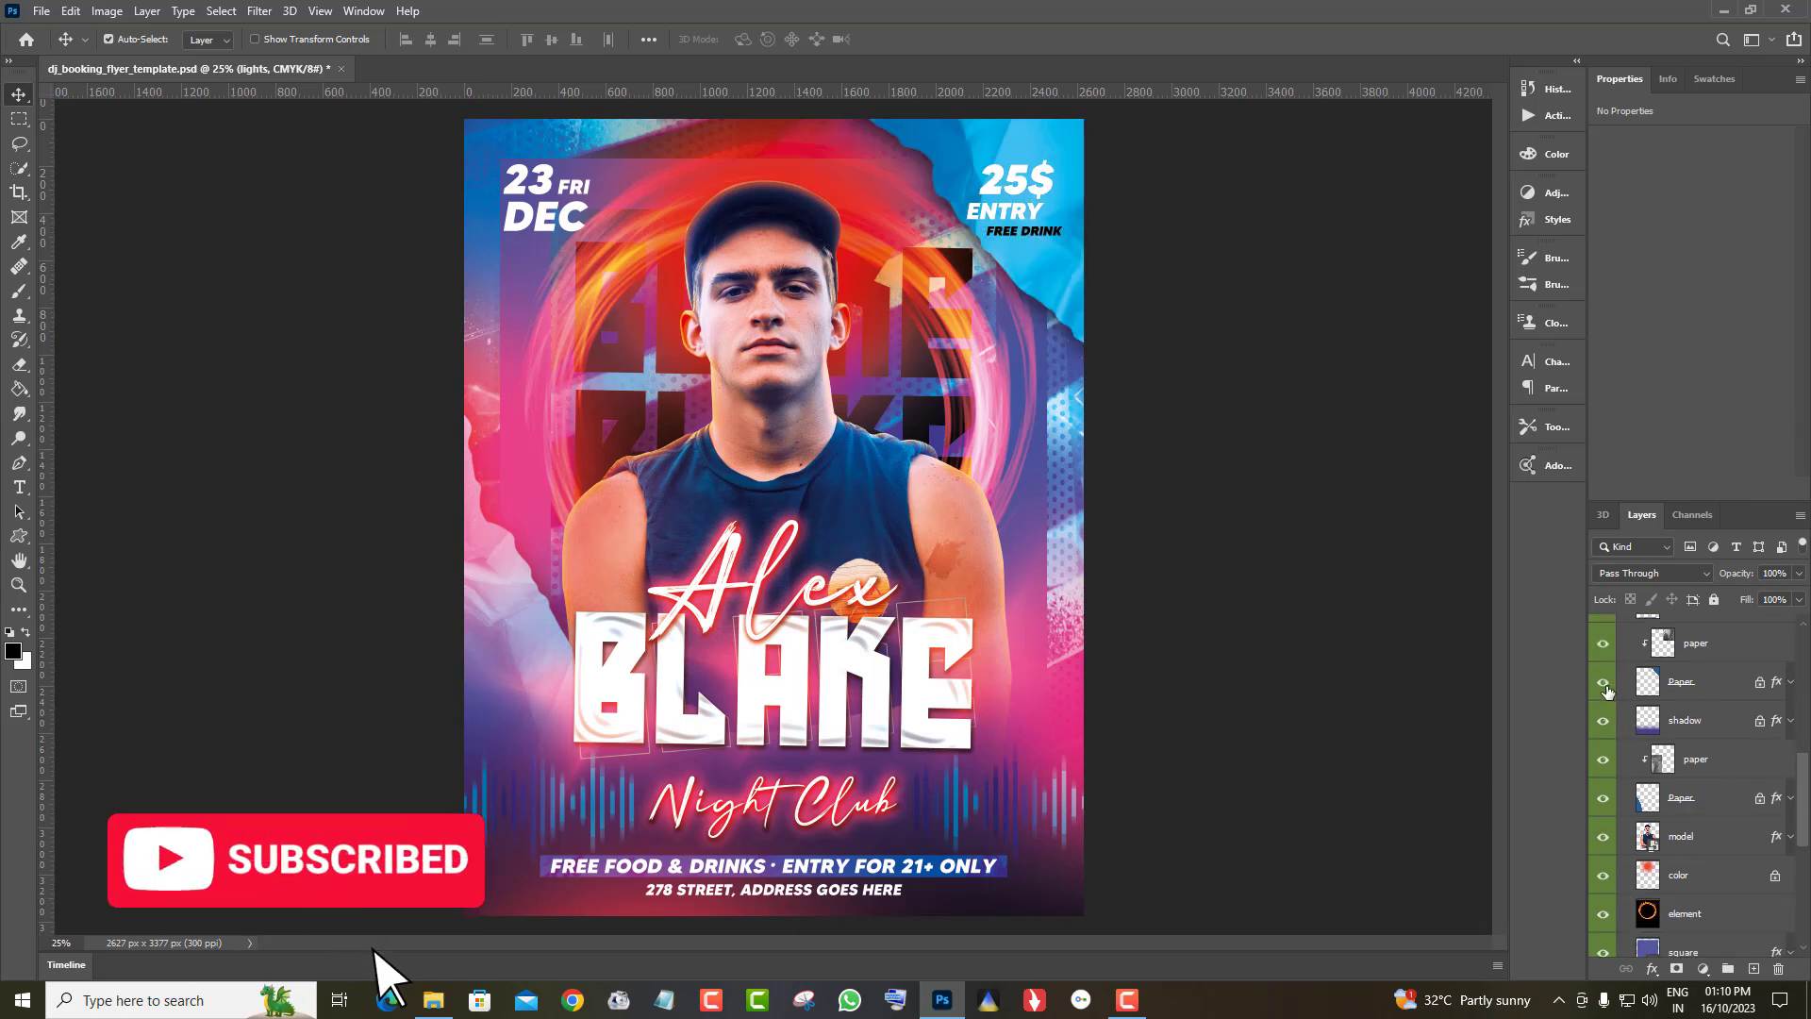
scroll(1645, 792, down, 4)
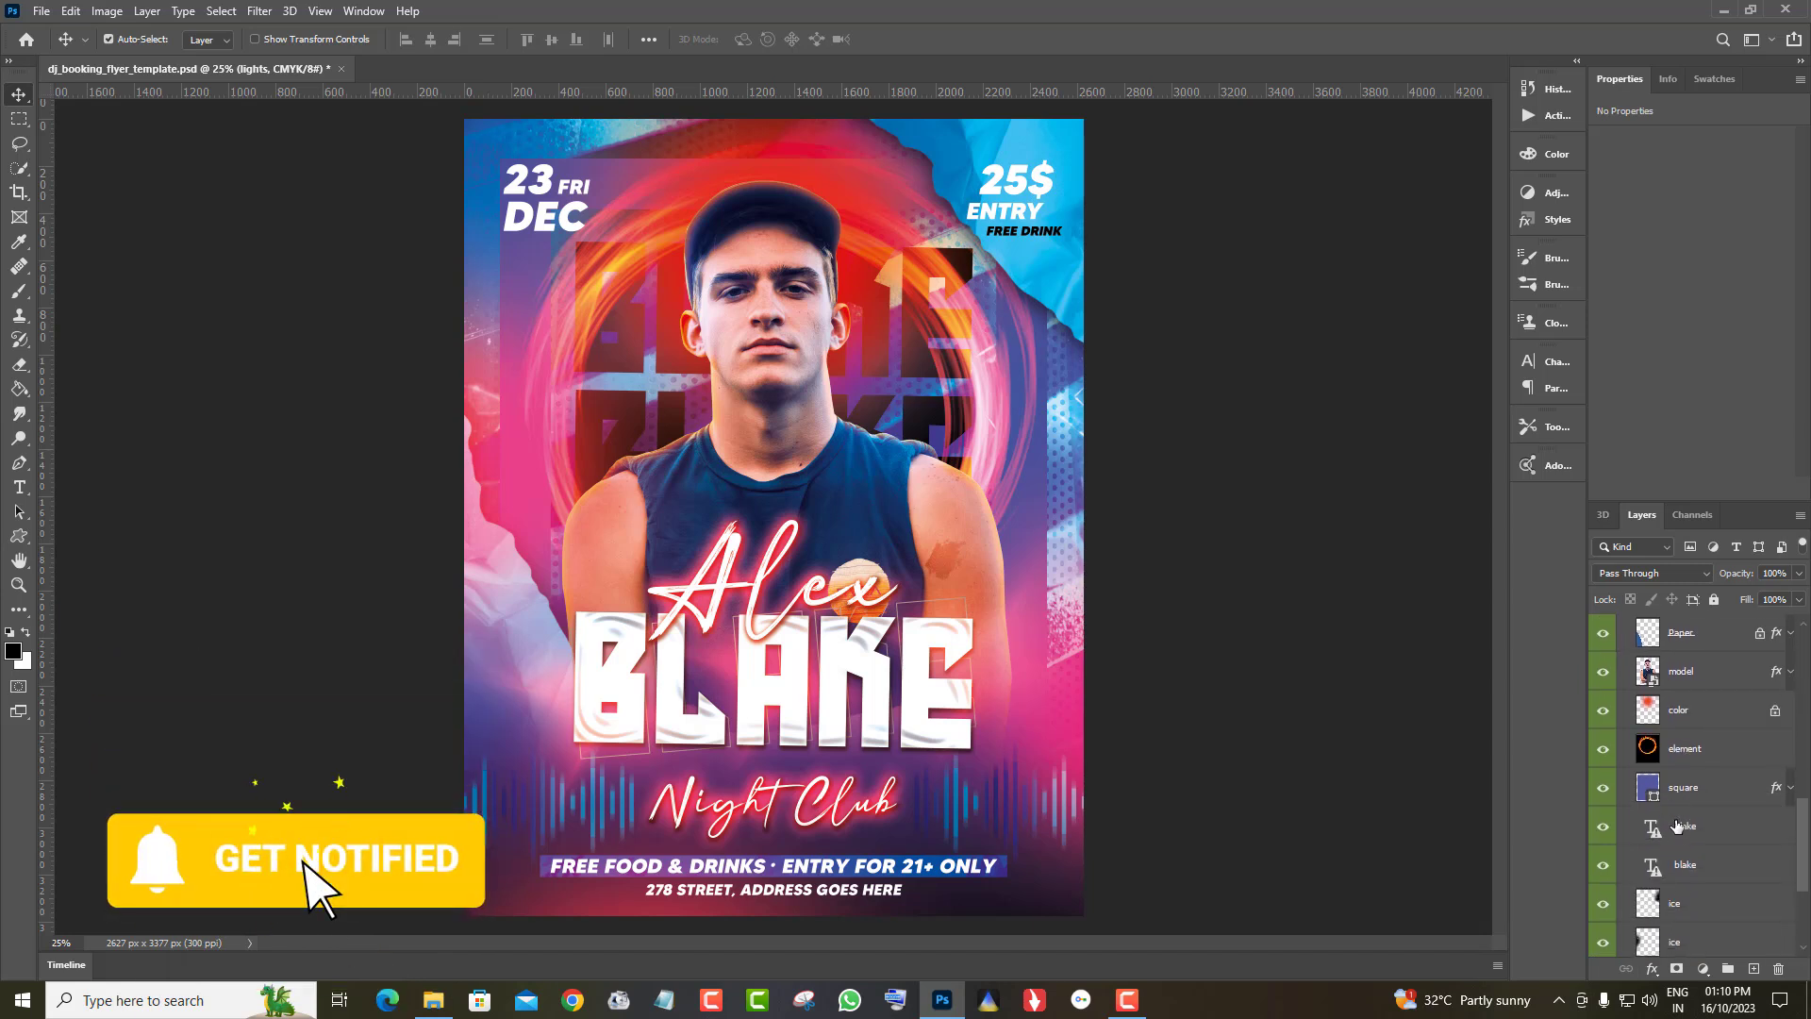
click(1606, 676)
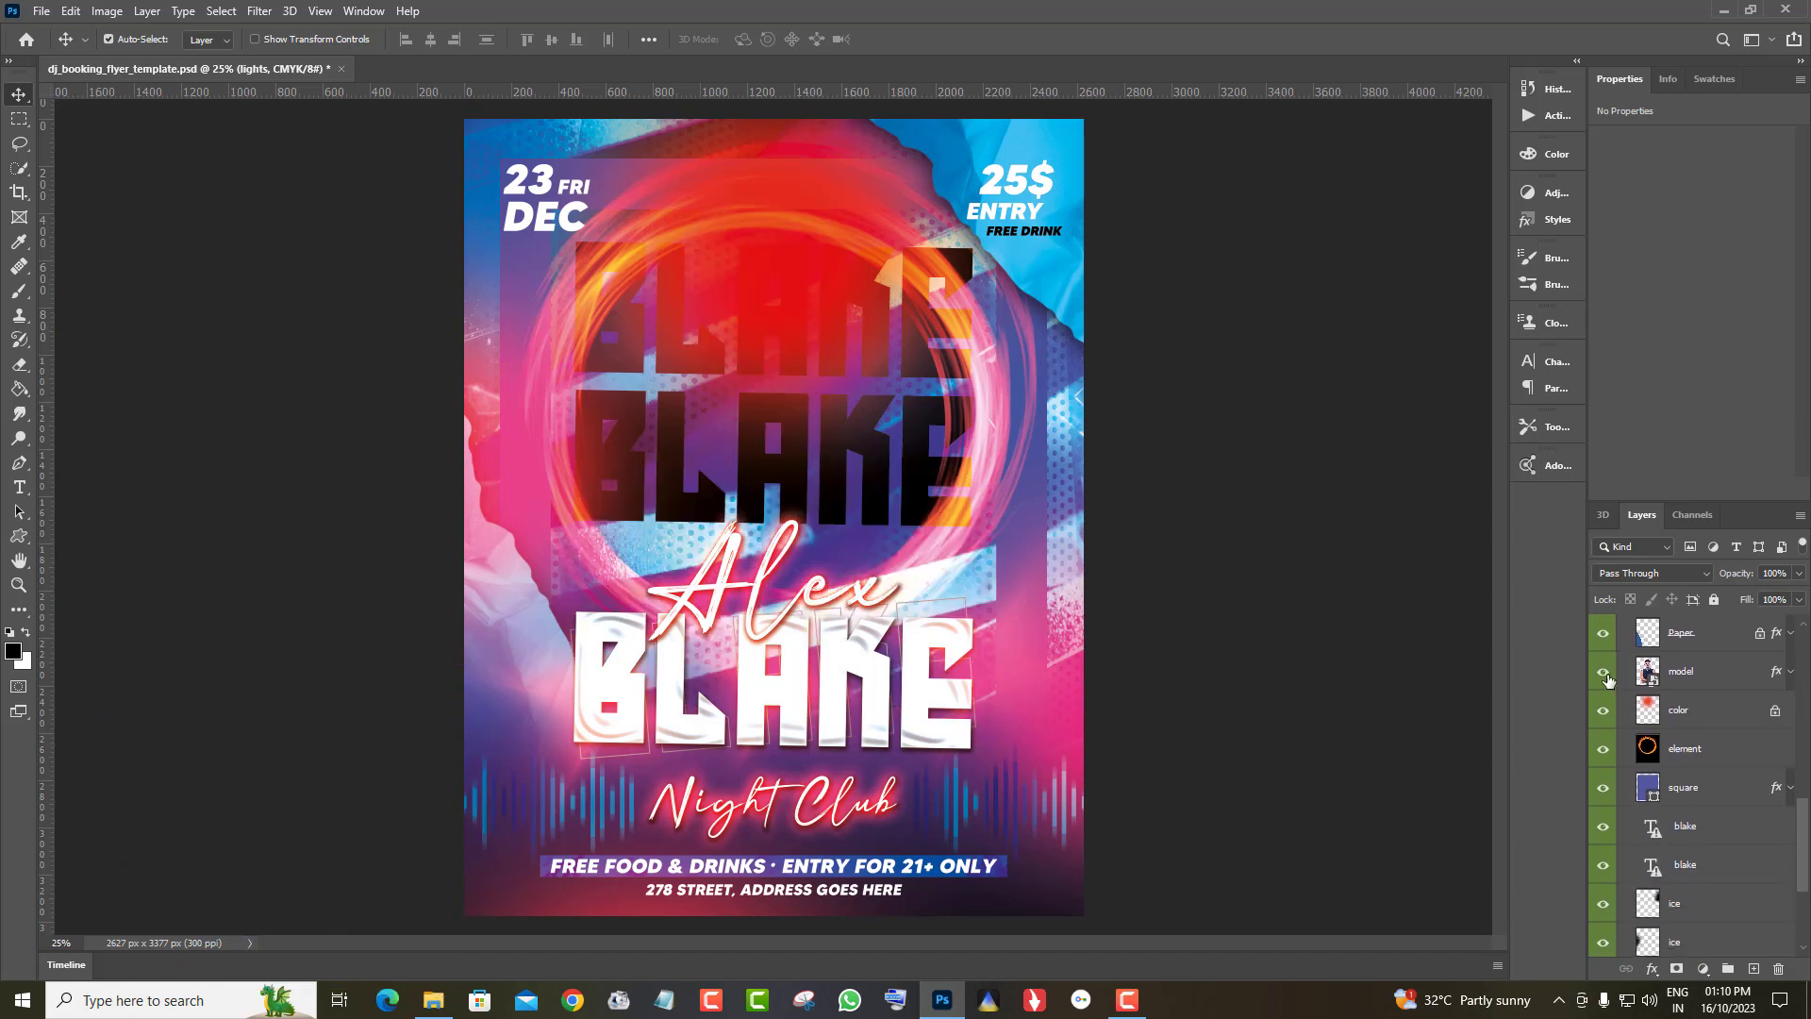
click(1606, 675)
Open the model smart object's contents and open the DSC06093 photo from the DJ PNG IMAGE folder
click(1648, 676)
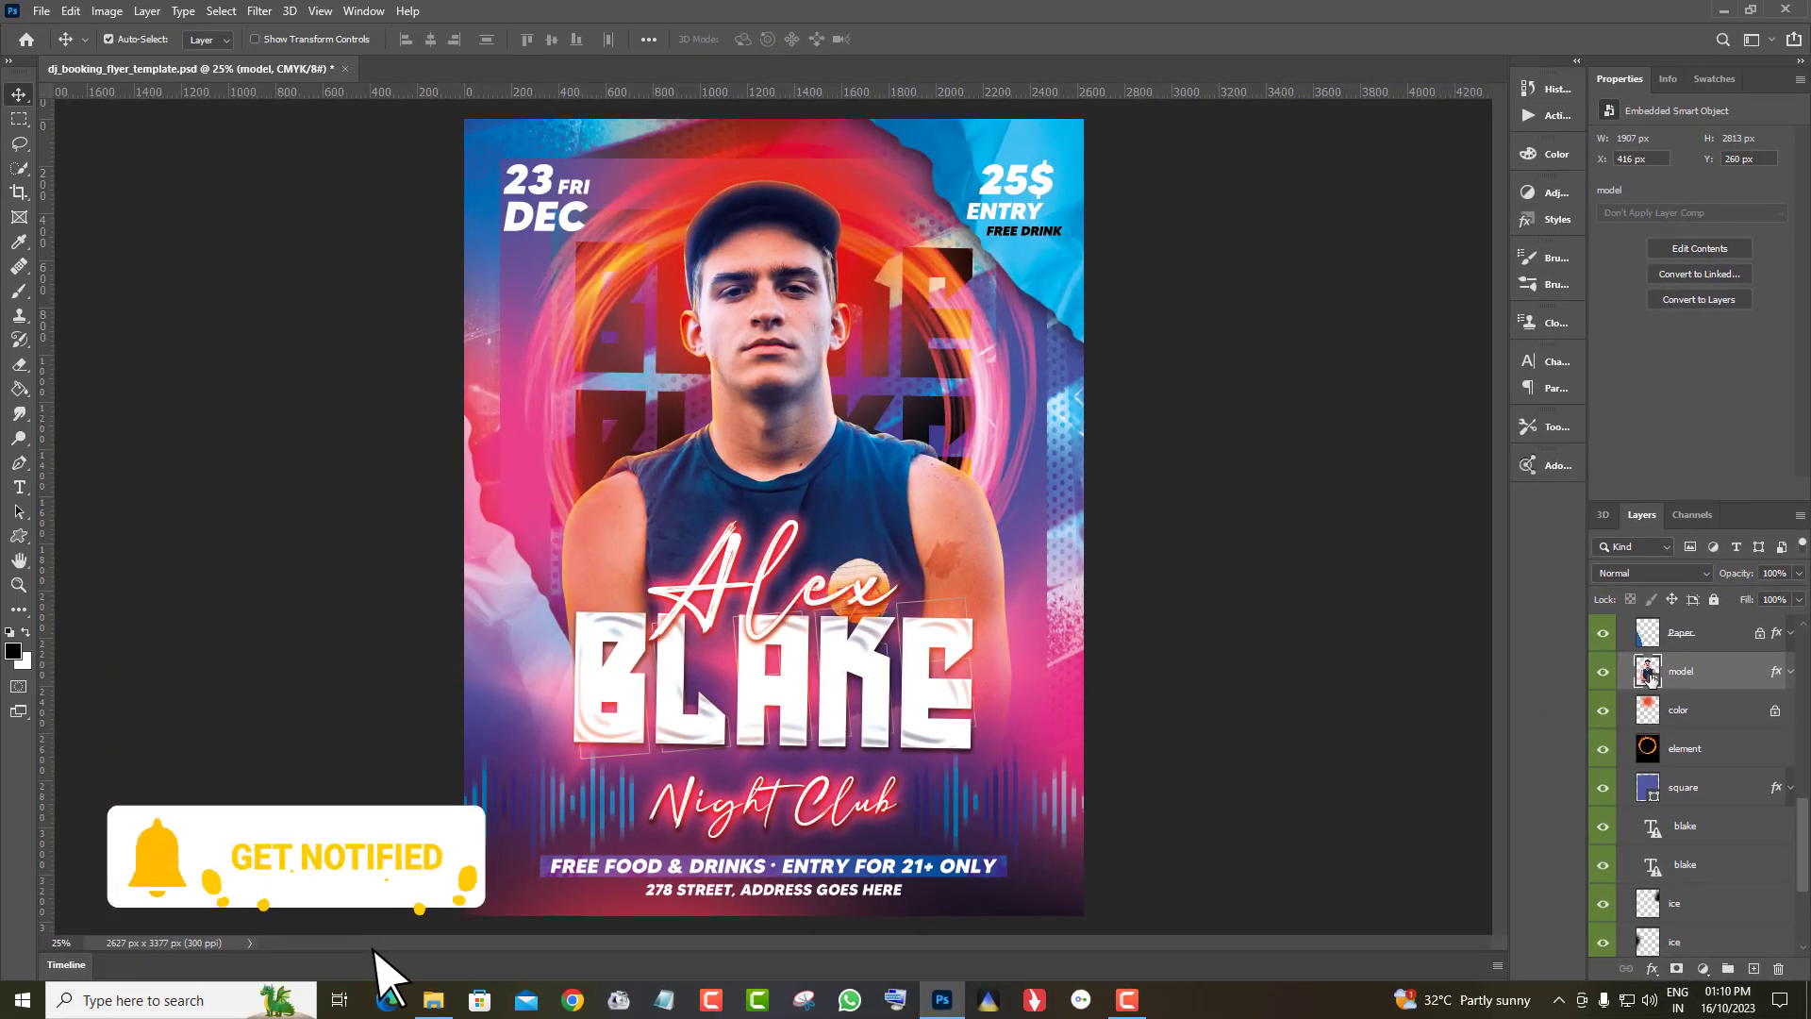
double_click(1648, 671)
click(41, 10)
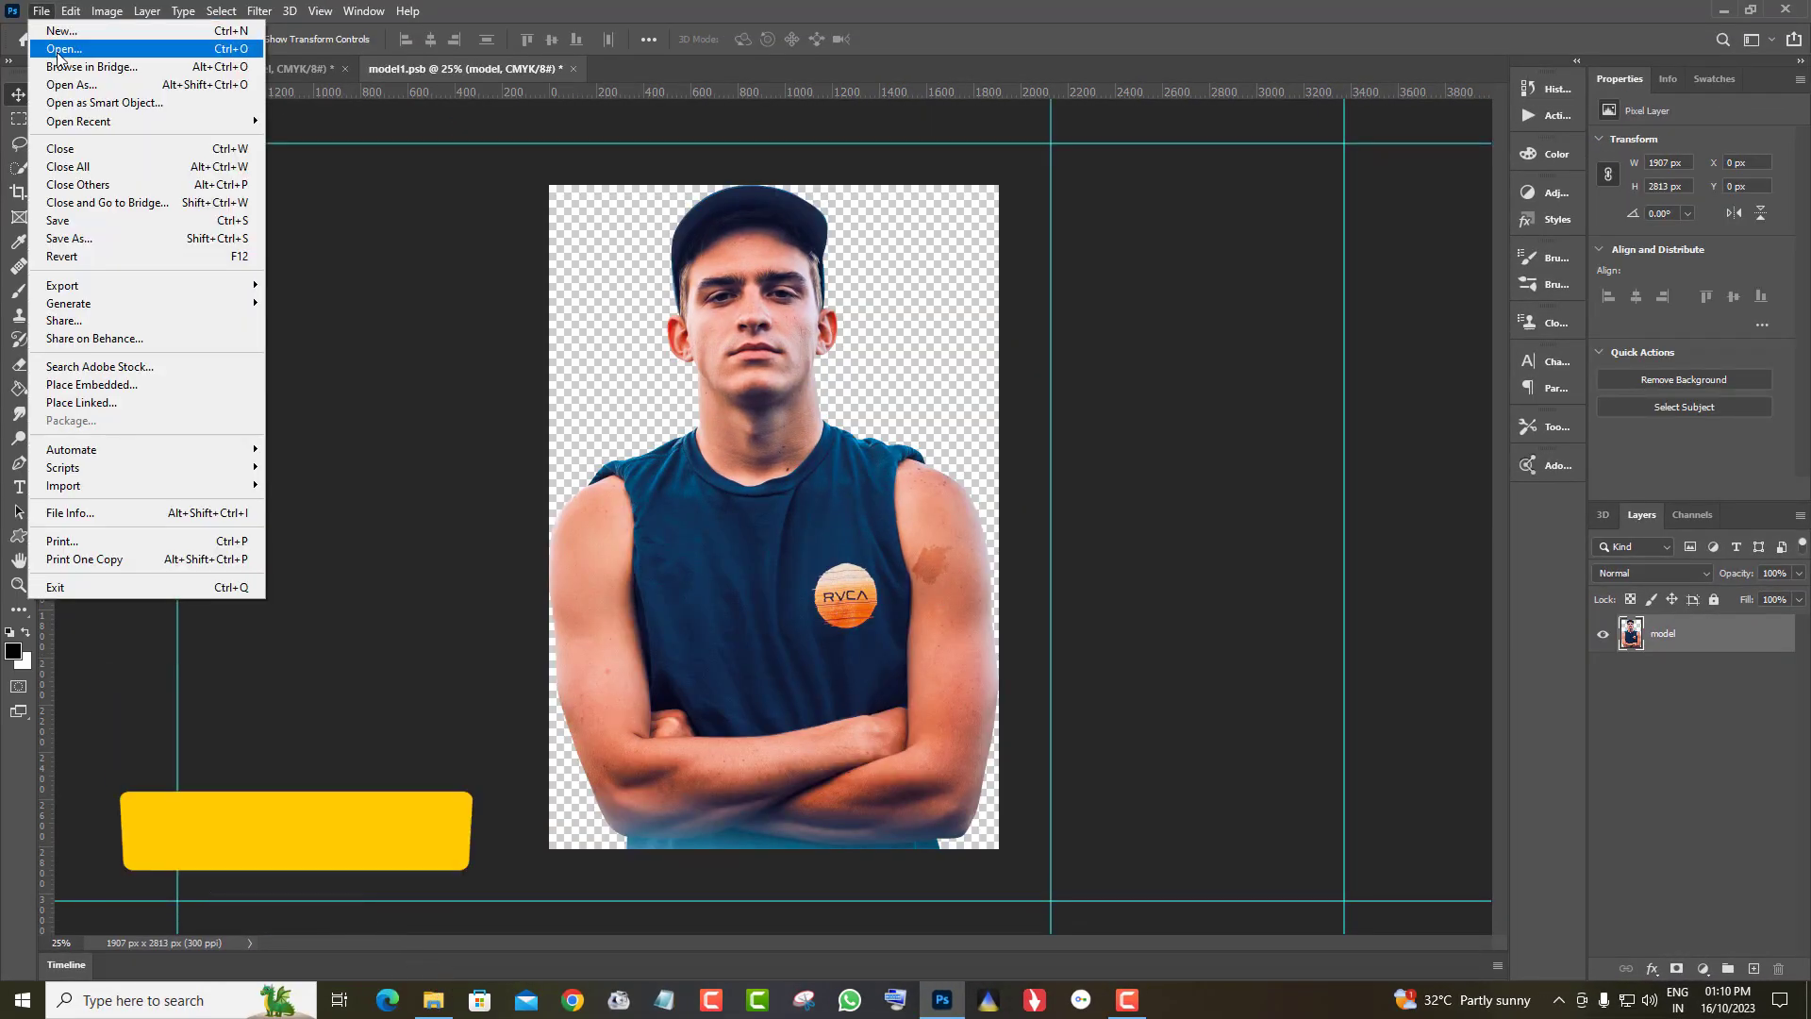
click(59, 50)
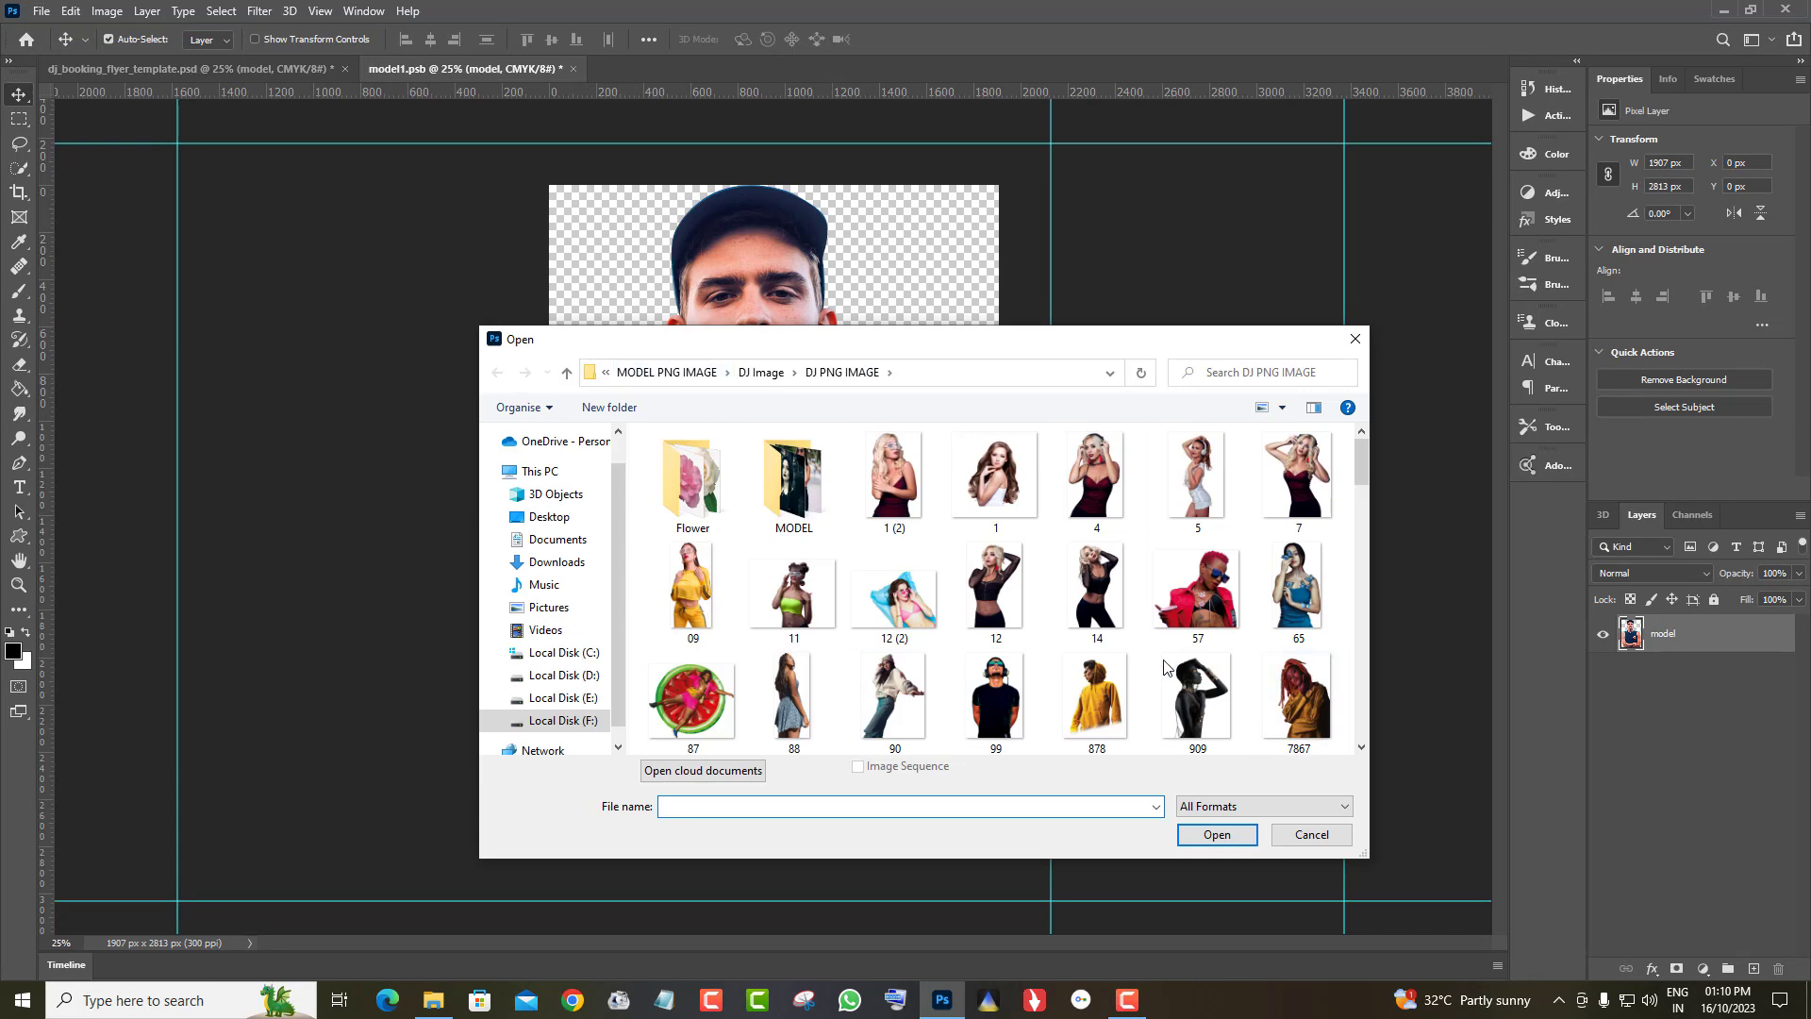
scroll(1167, 667, down, 10)
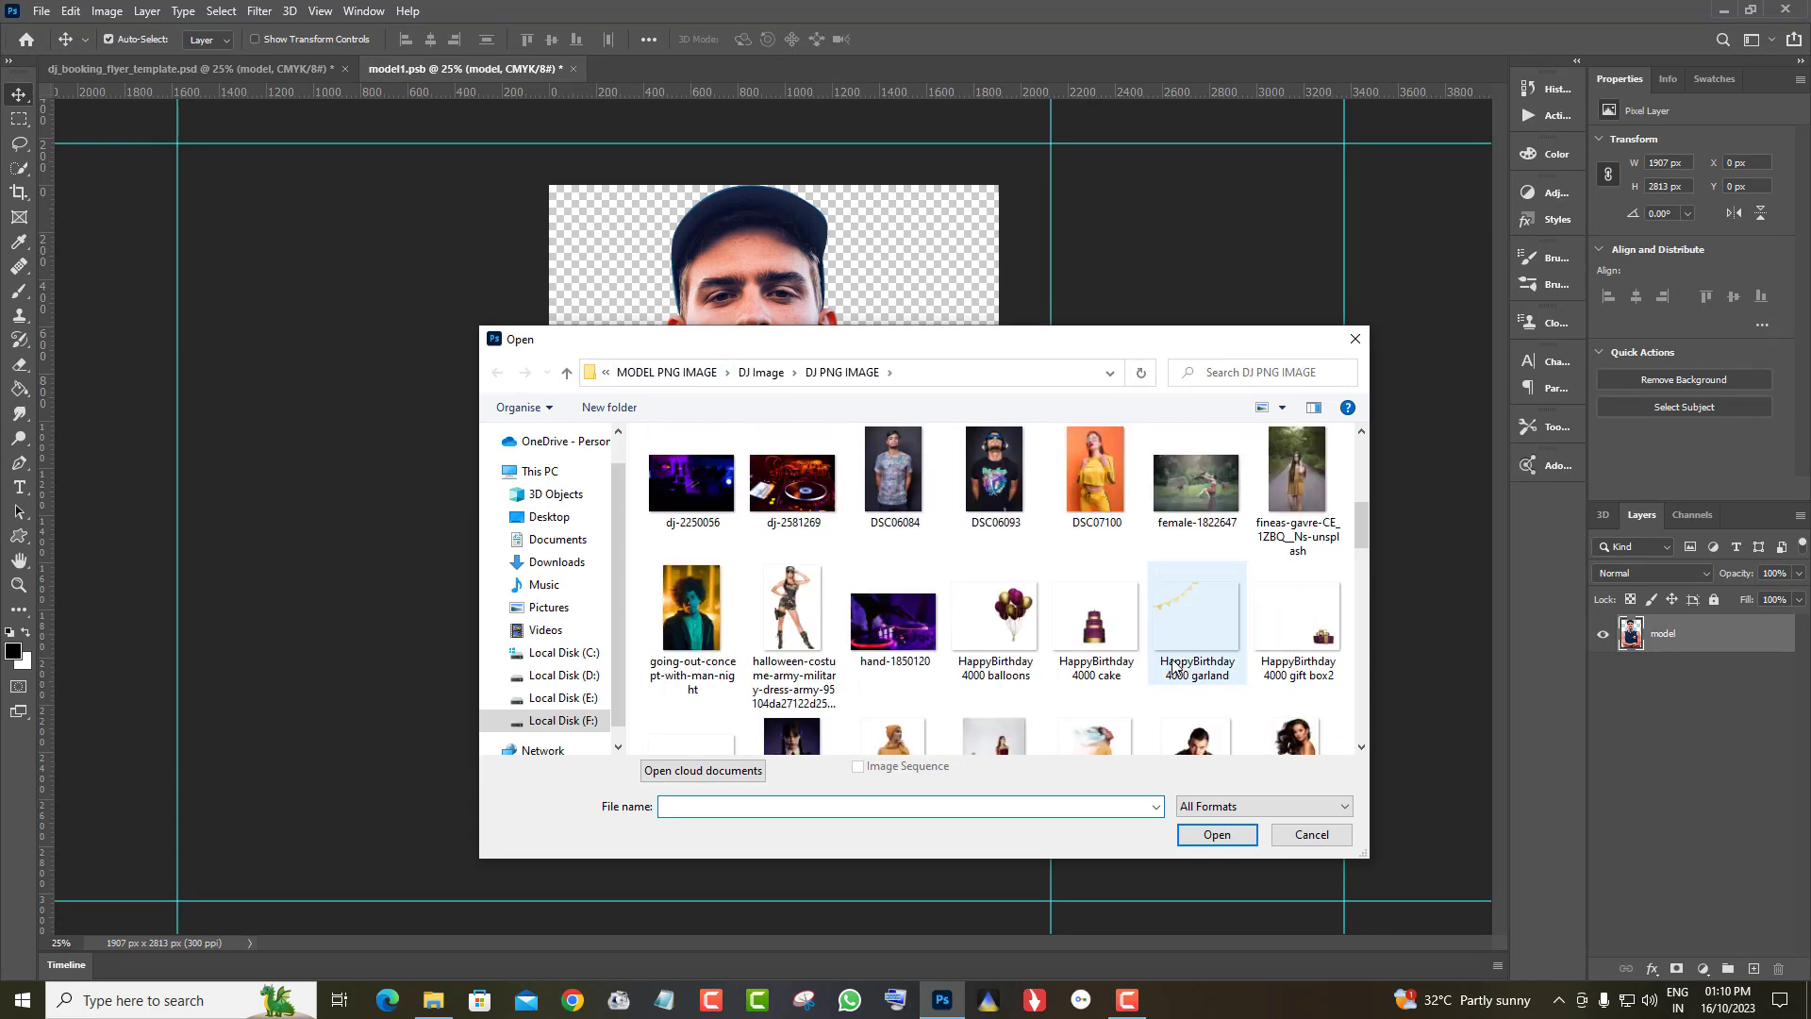
click(994, 472)
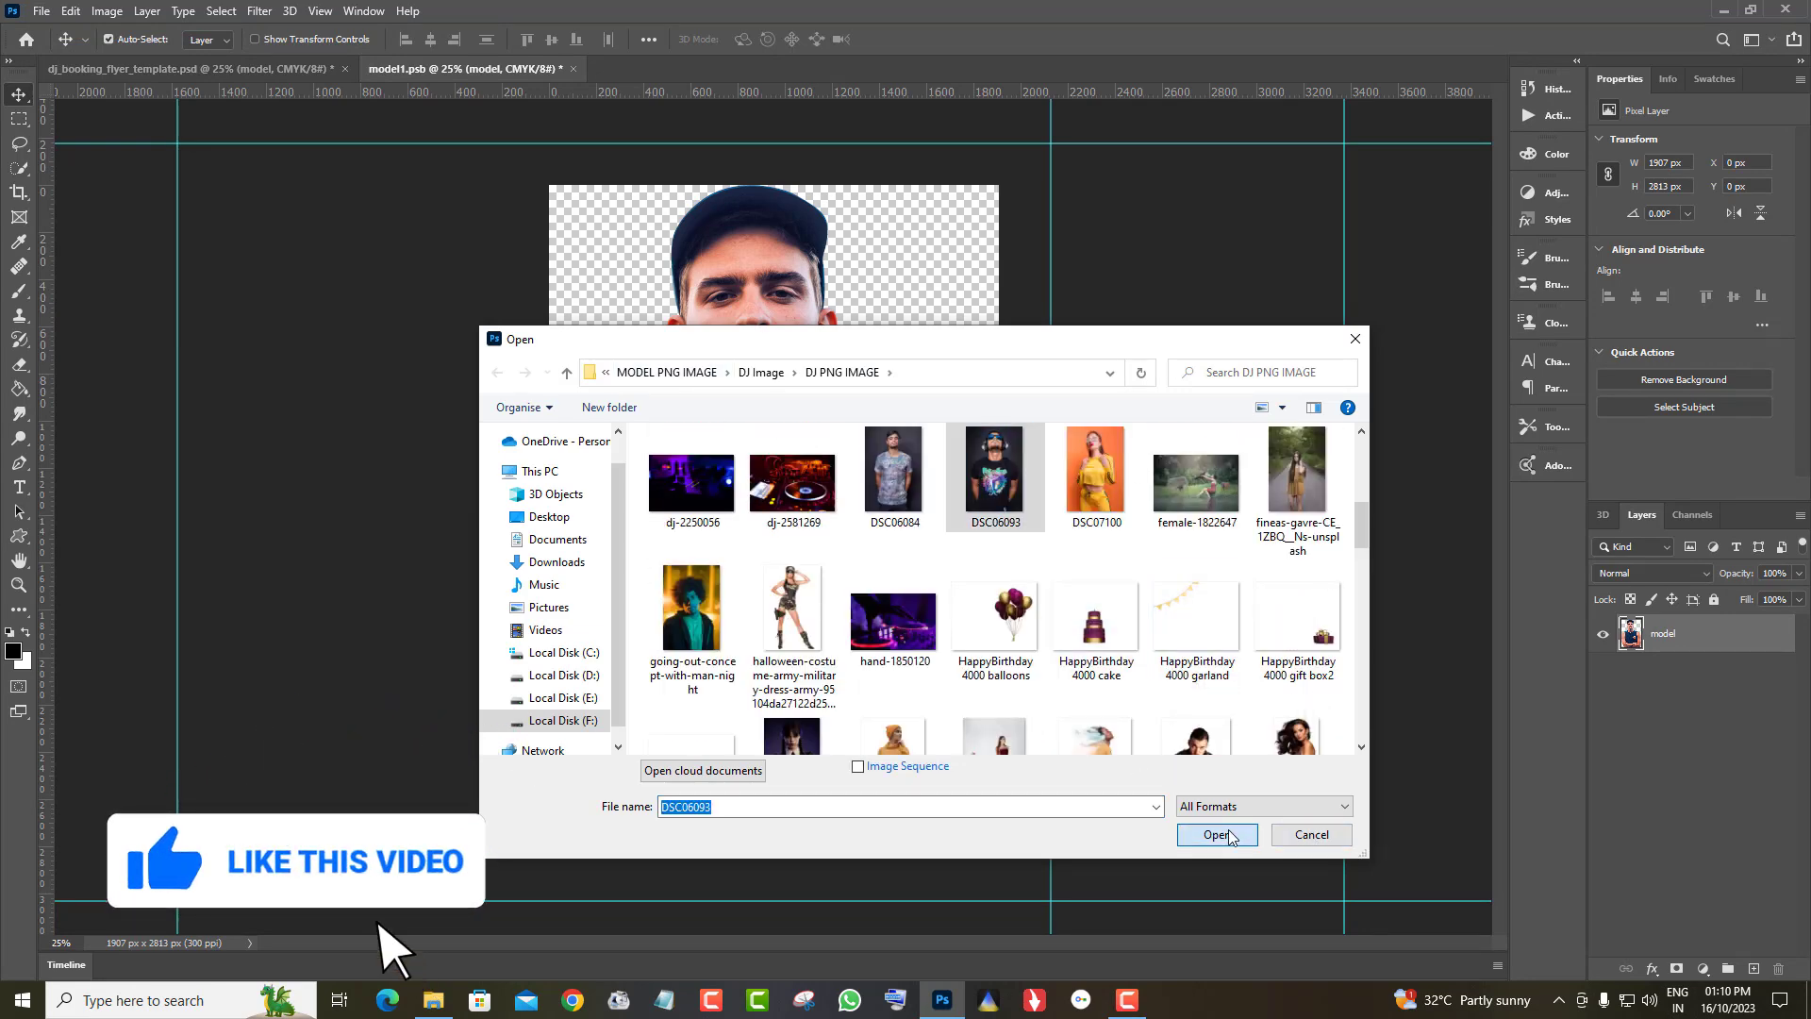
click(1229, 835)
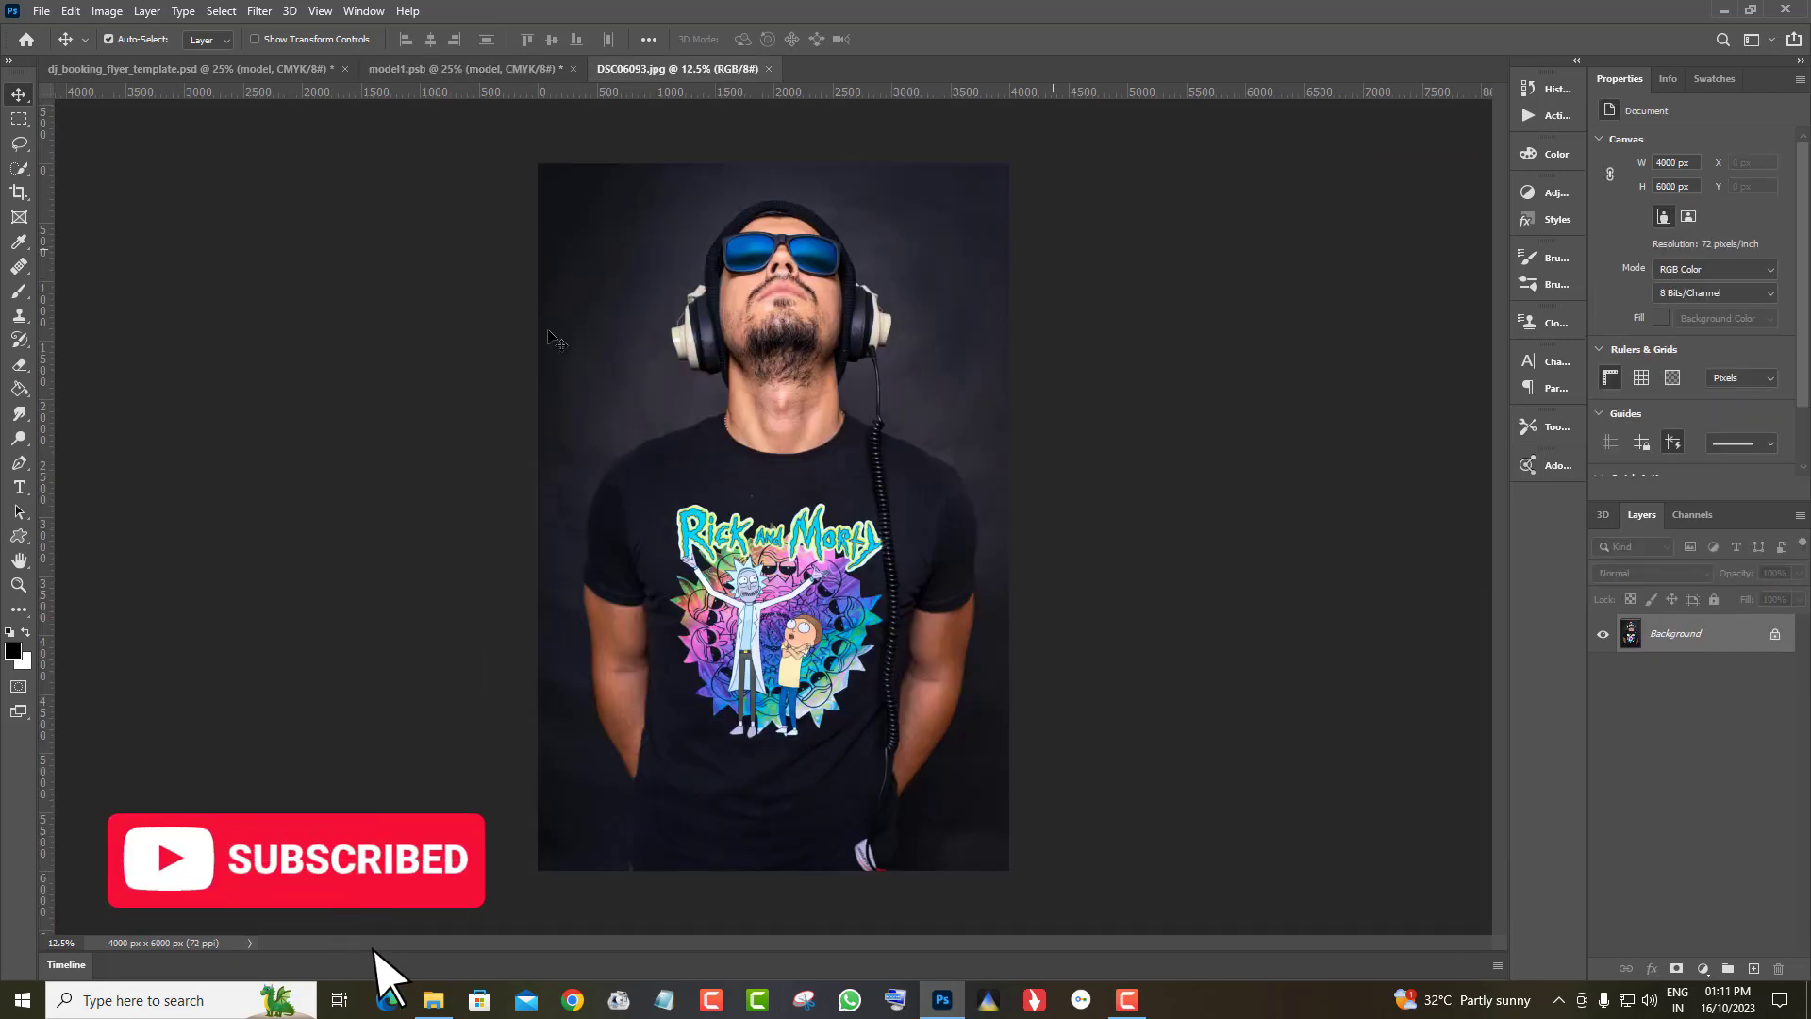
Cut the man with headphones out of the photo's dark background and bring him into the model1.psb document
click(18, 168)
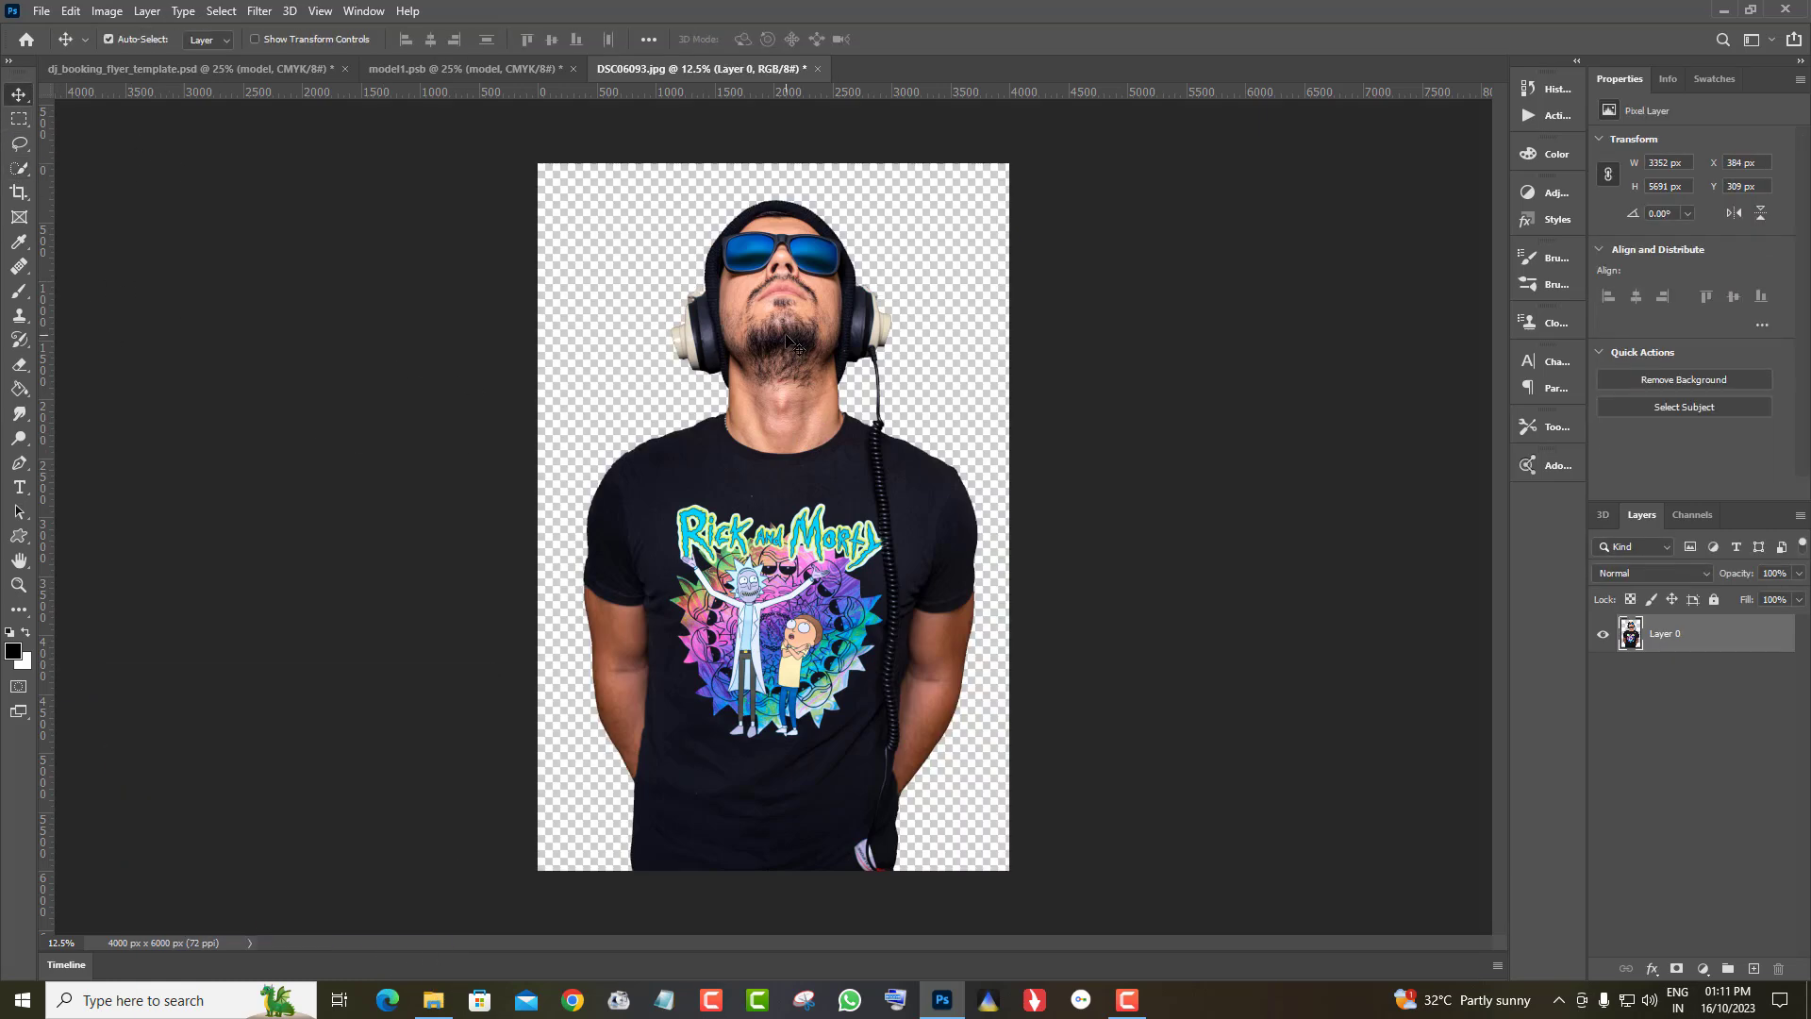
drag(786, 338, 560, 172)
drag(830, 433, 829, 430)
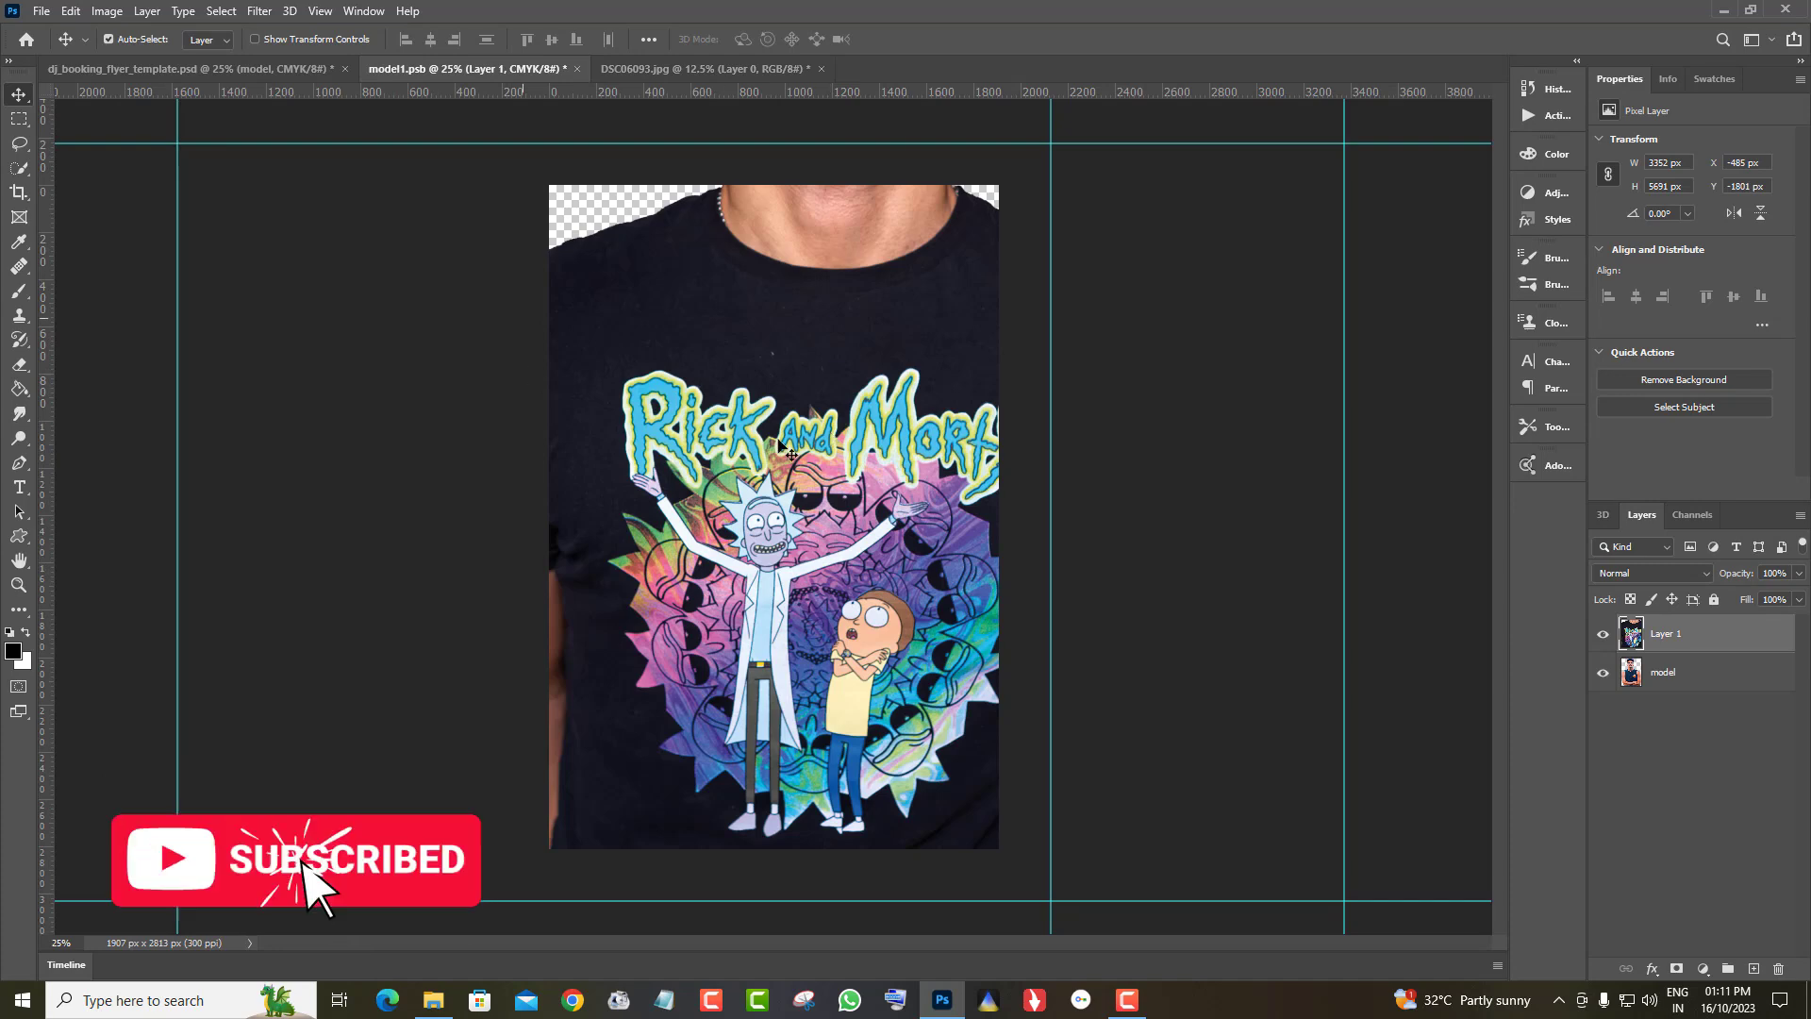
Scale the imported man to about 56% so he fits the canvas, and delete the original model layer
click(71, 10)
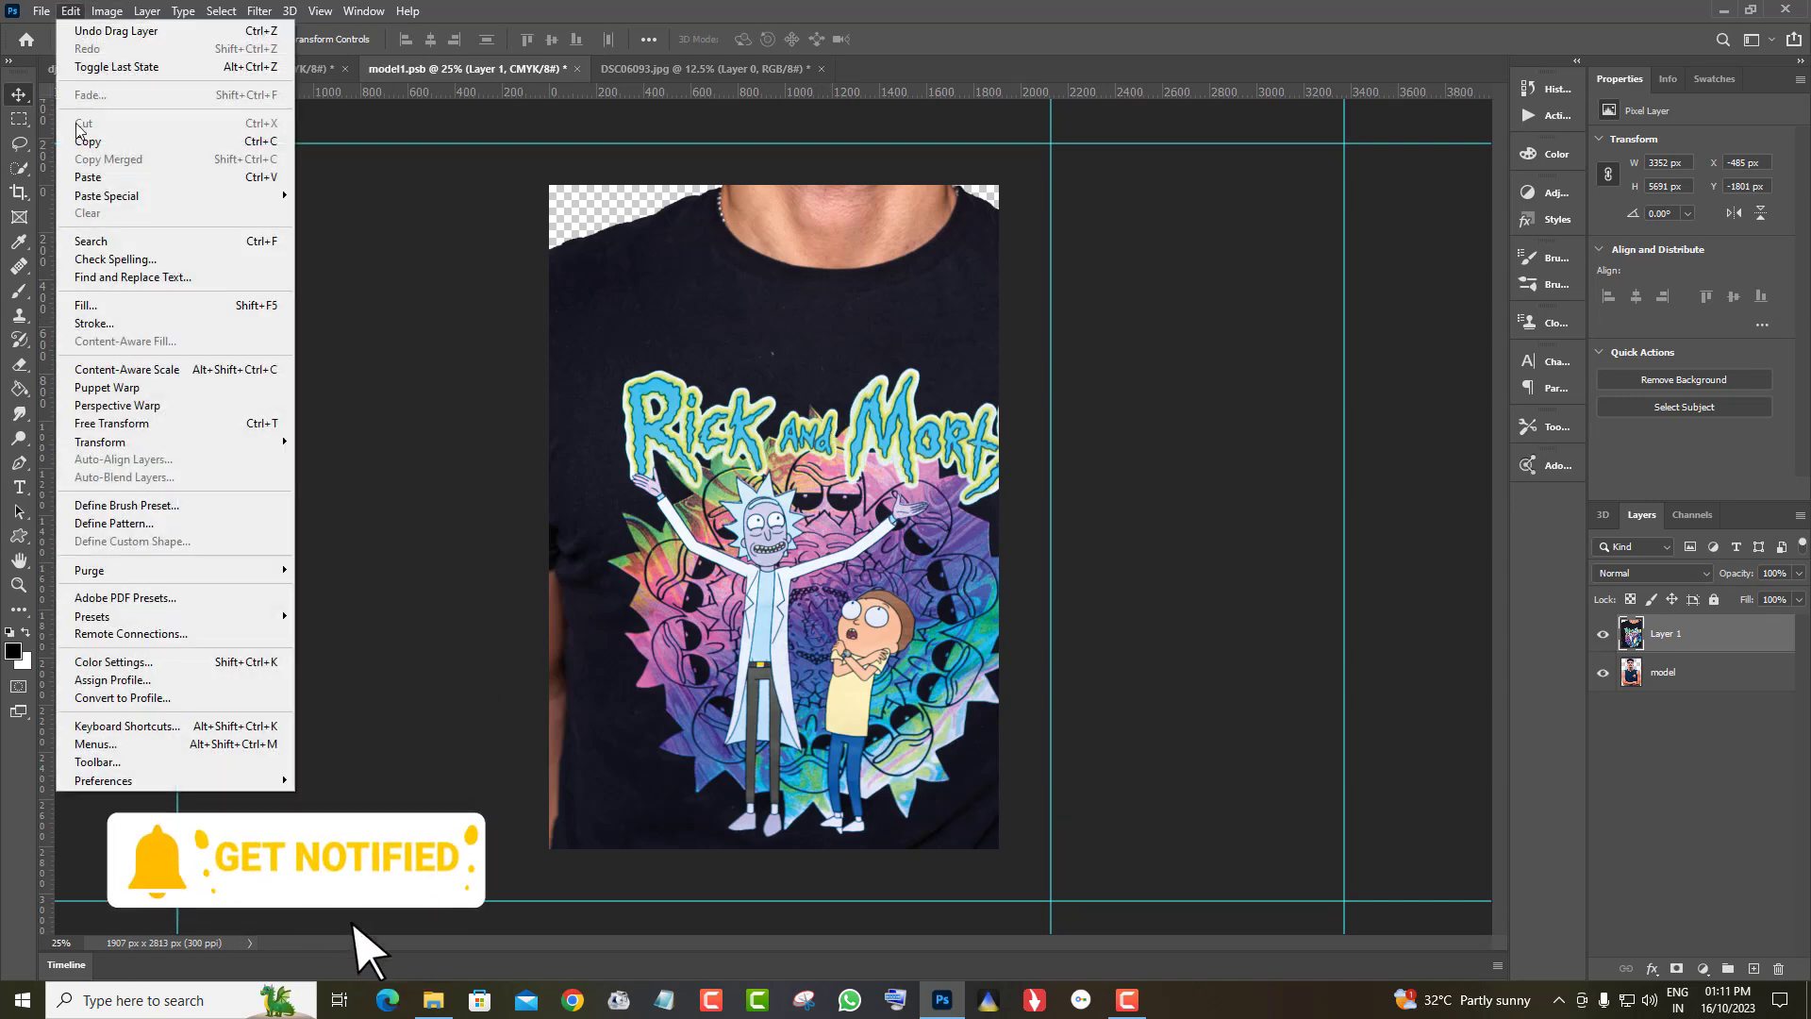
click(111, 422)
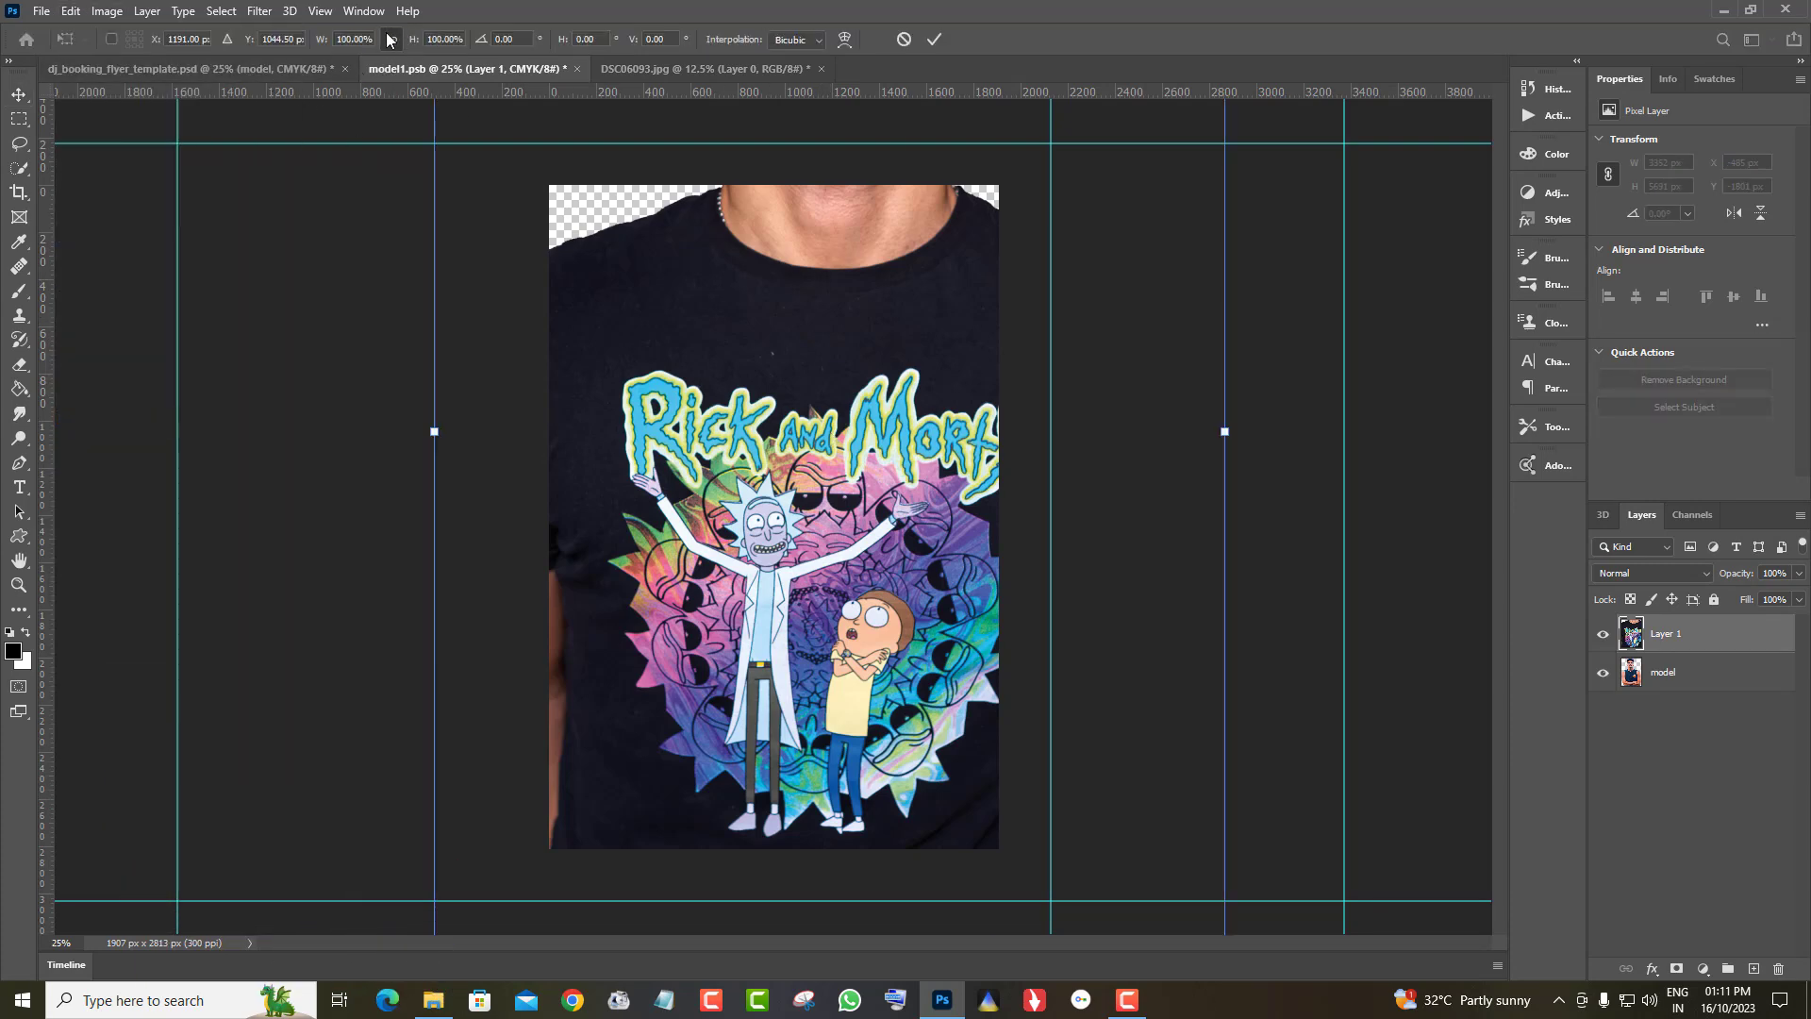
drag(1225, 434, 839, 470)
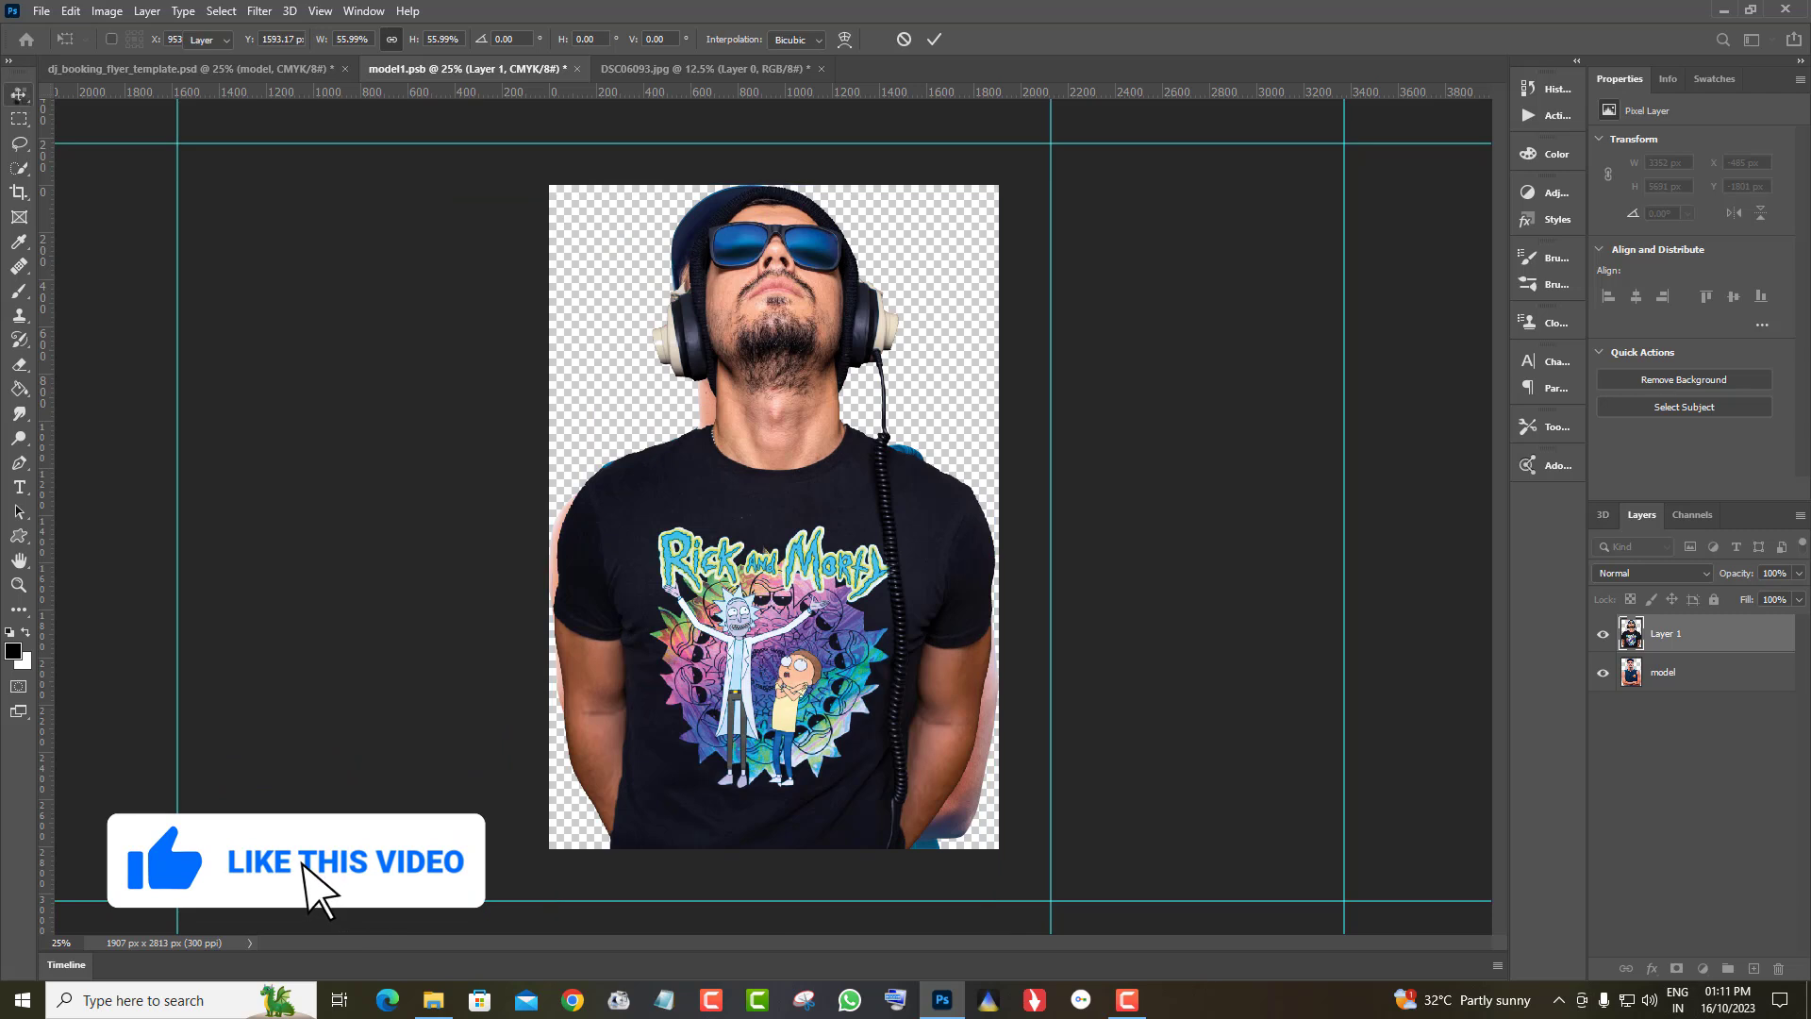
key(Return)
click(1768, 679)
drag(1768, 679, 1778, 968)
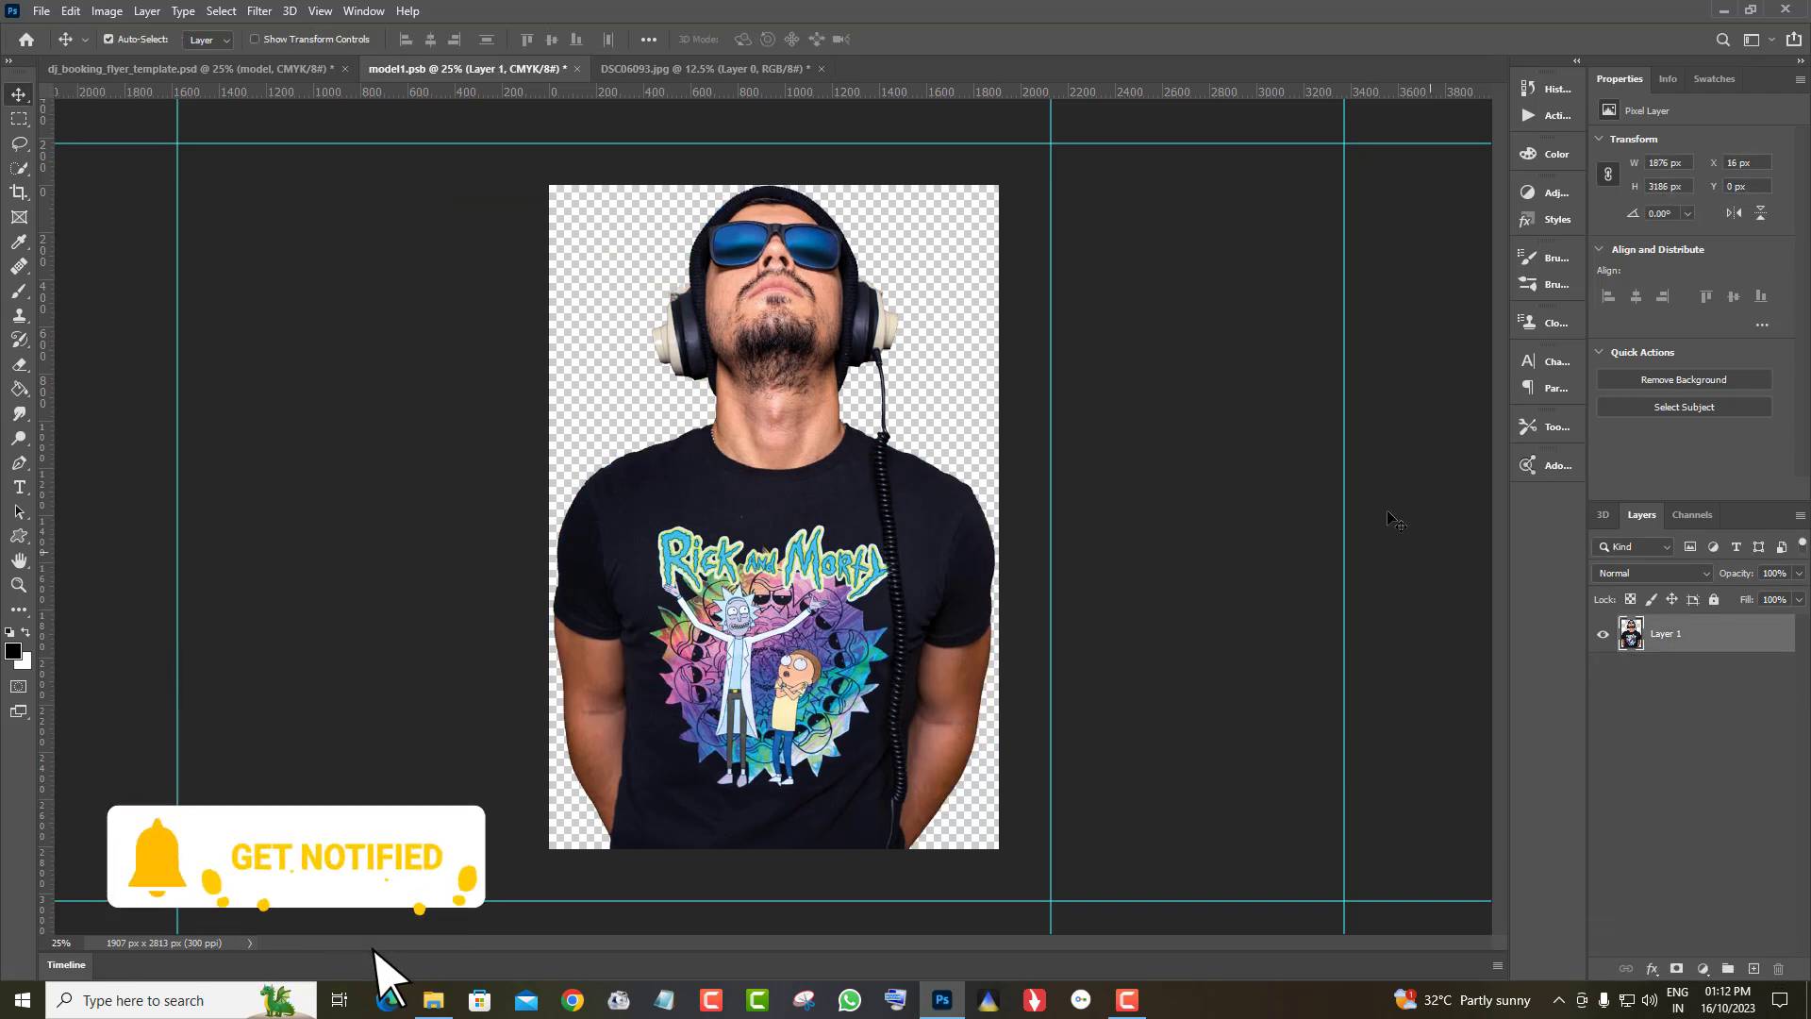
Close the DSC06093 photo without saving, and save and close model1.psb to update the flyer
click(821, 69)
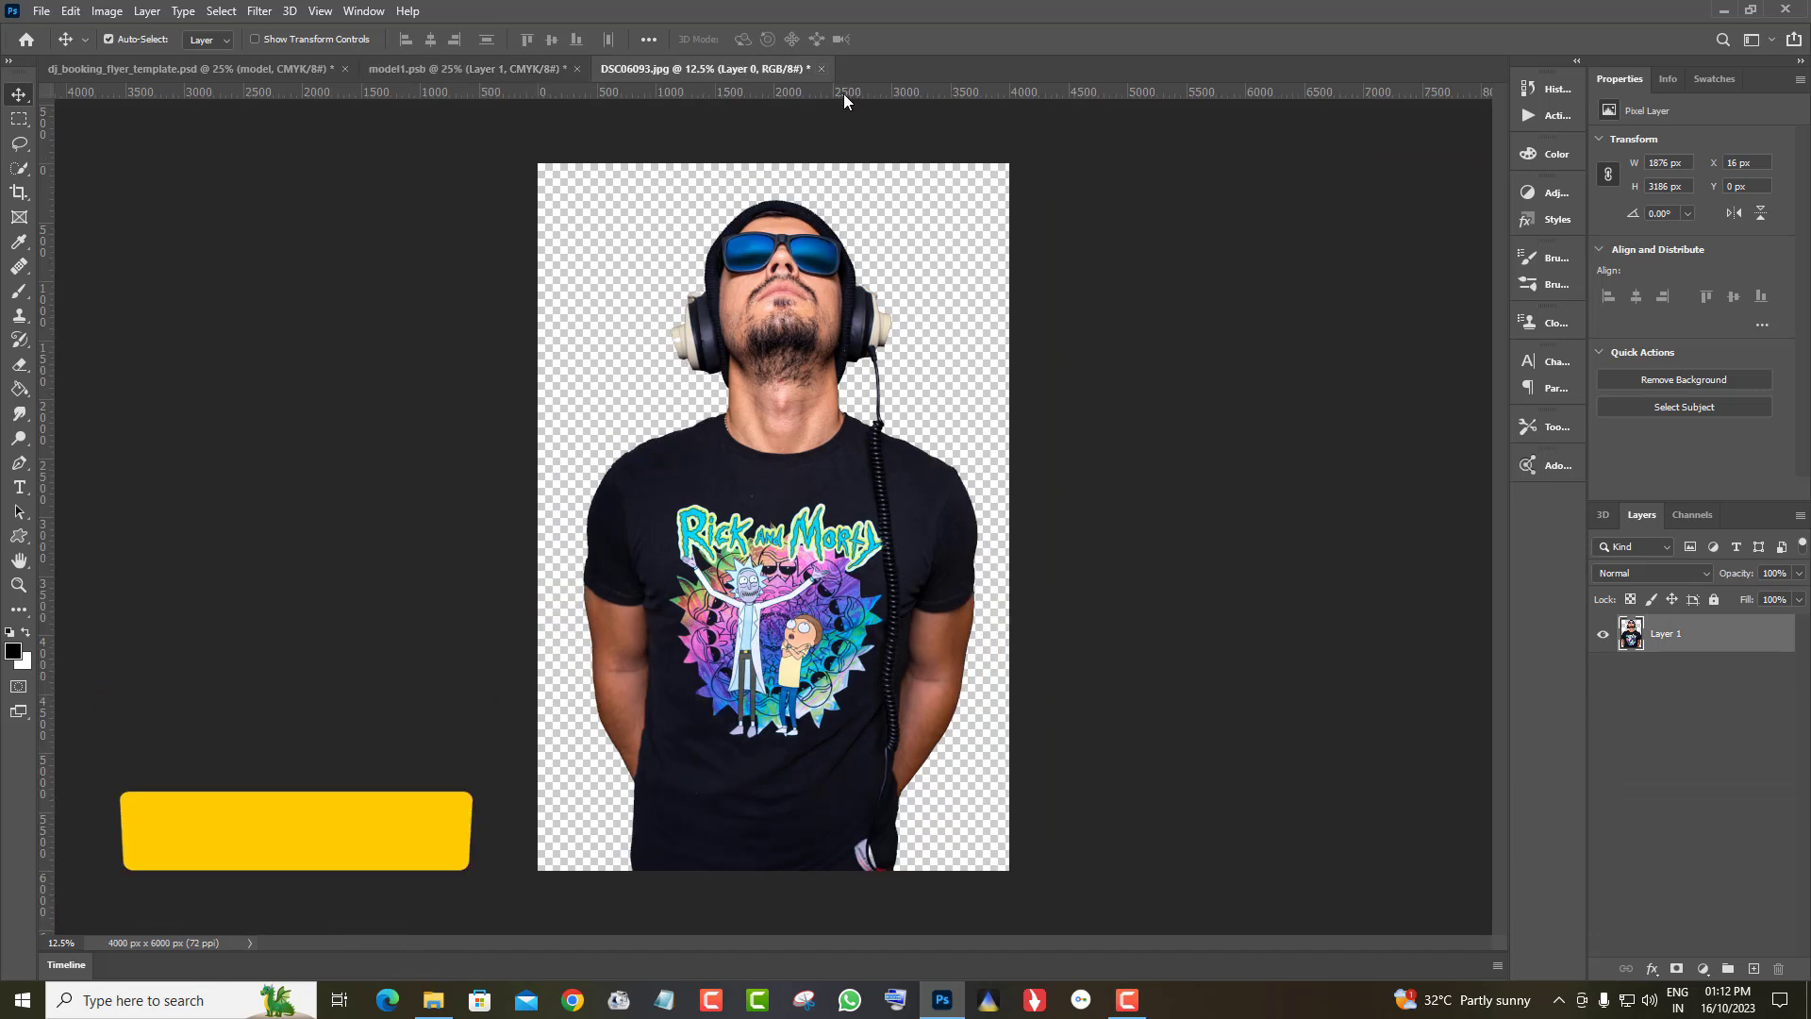
click(913, 373)
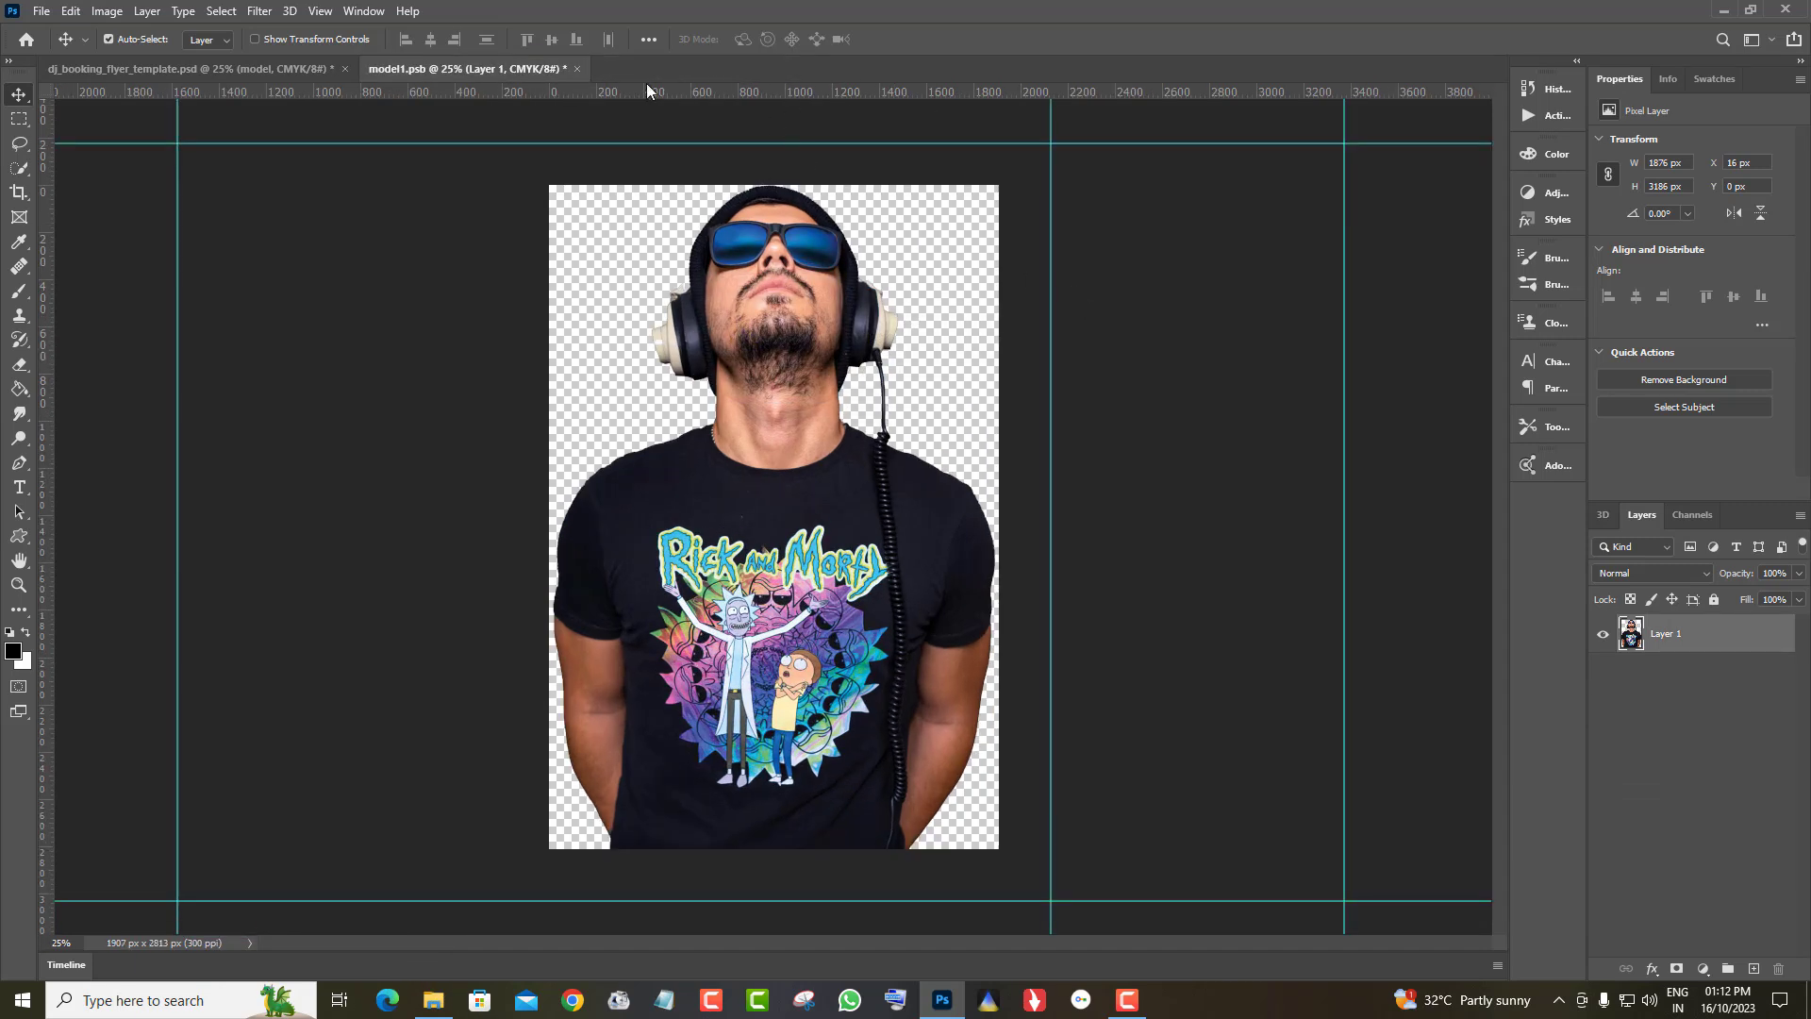
click(576, 69)
click(815, 370)
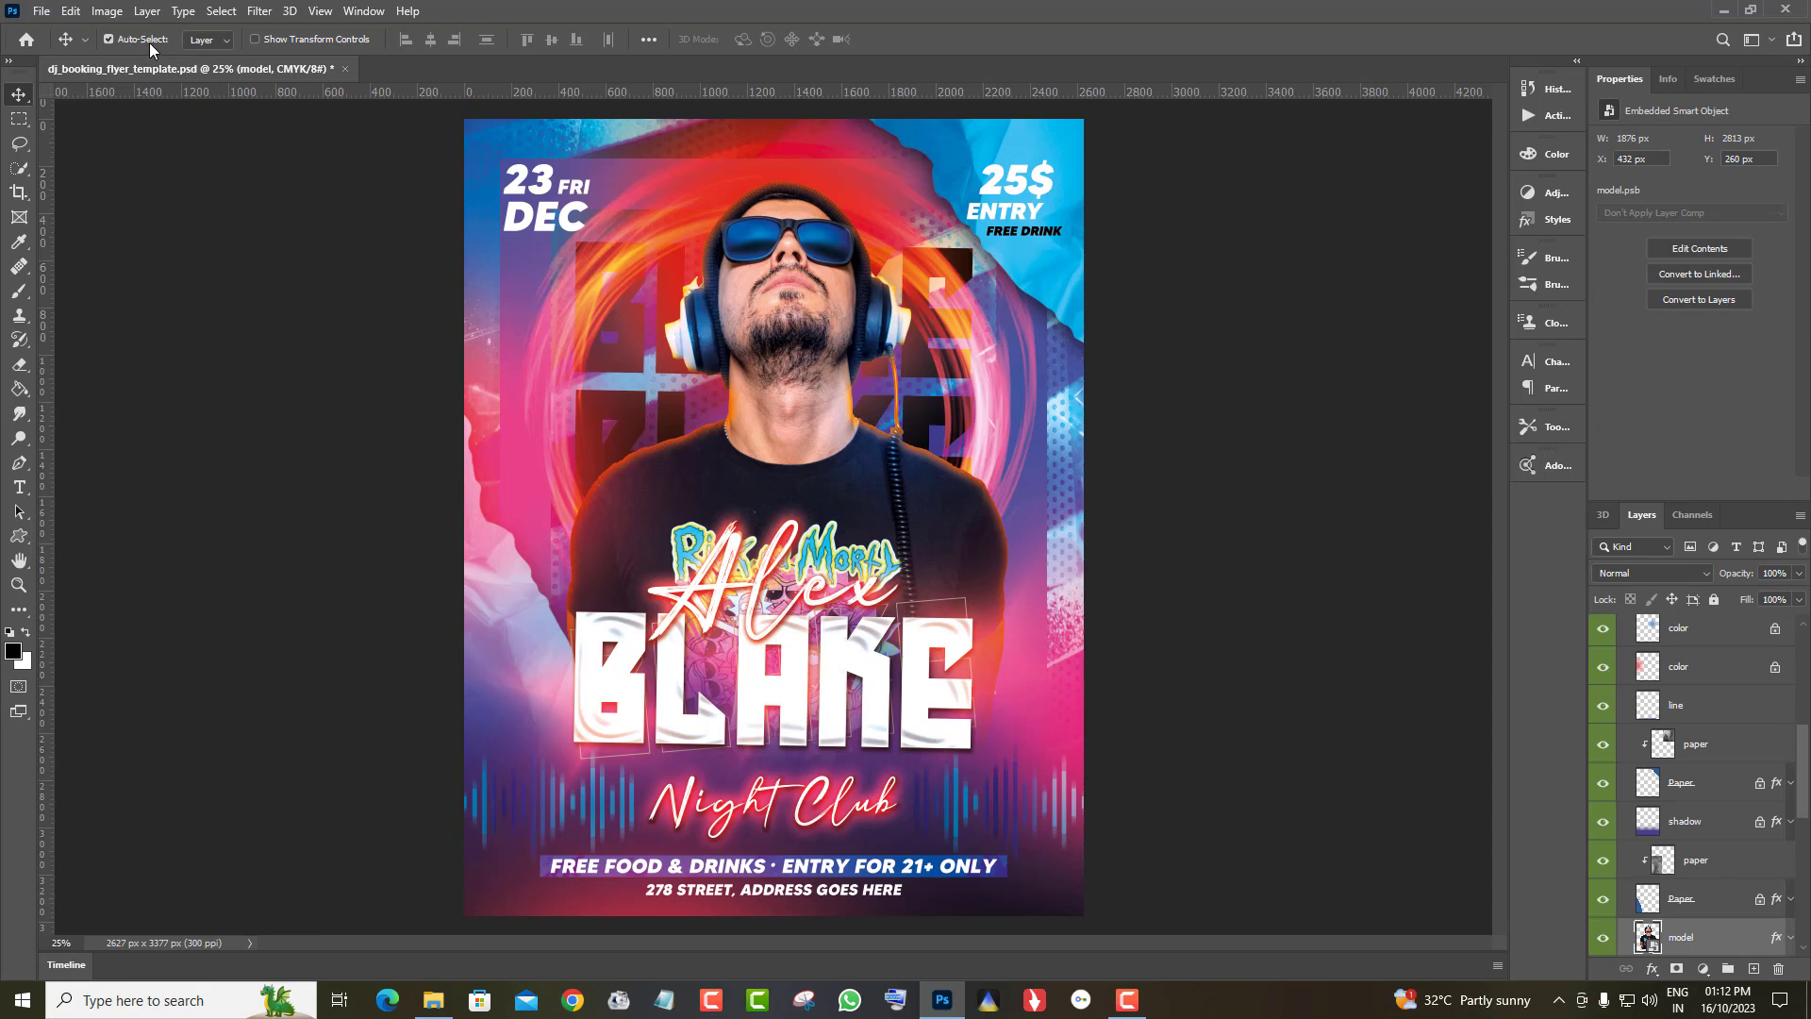
Reposition the replaced model on the flyer to X 390 px and Y 242 px
click(71, 11)
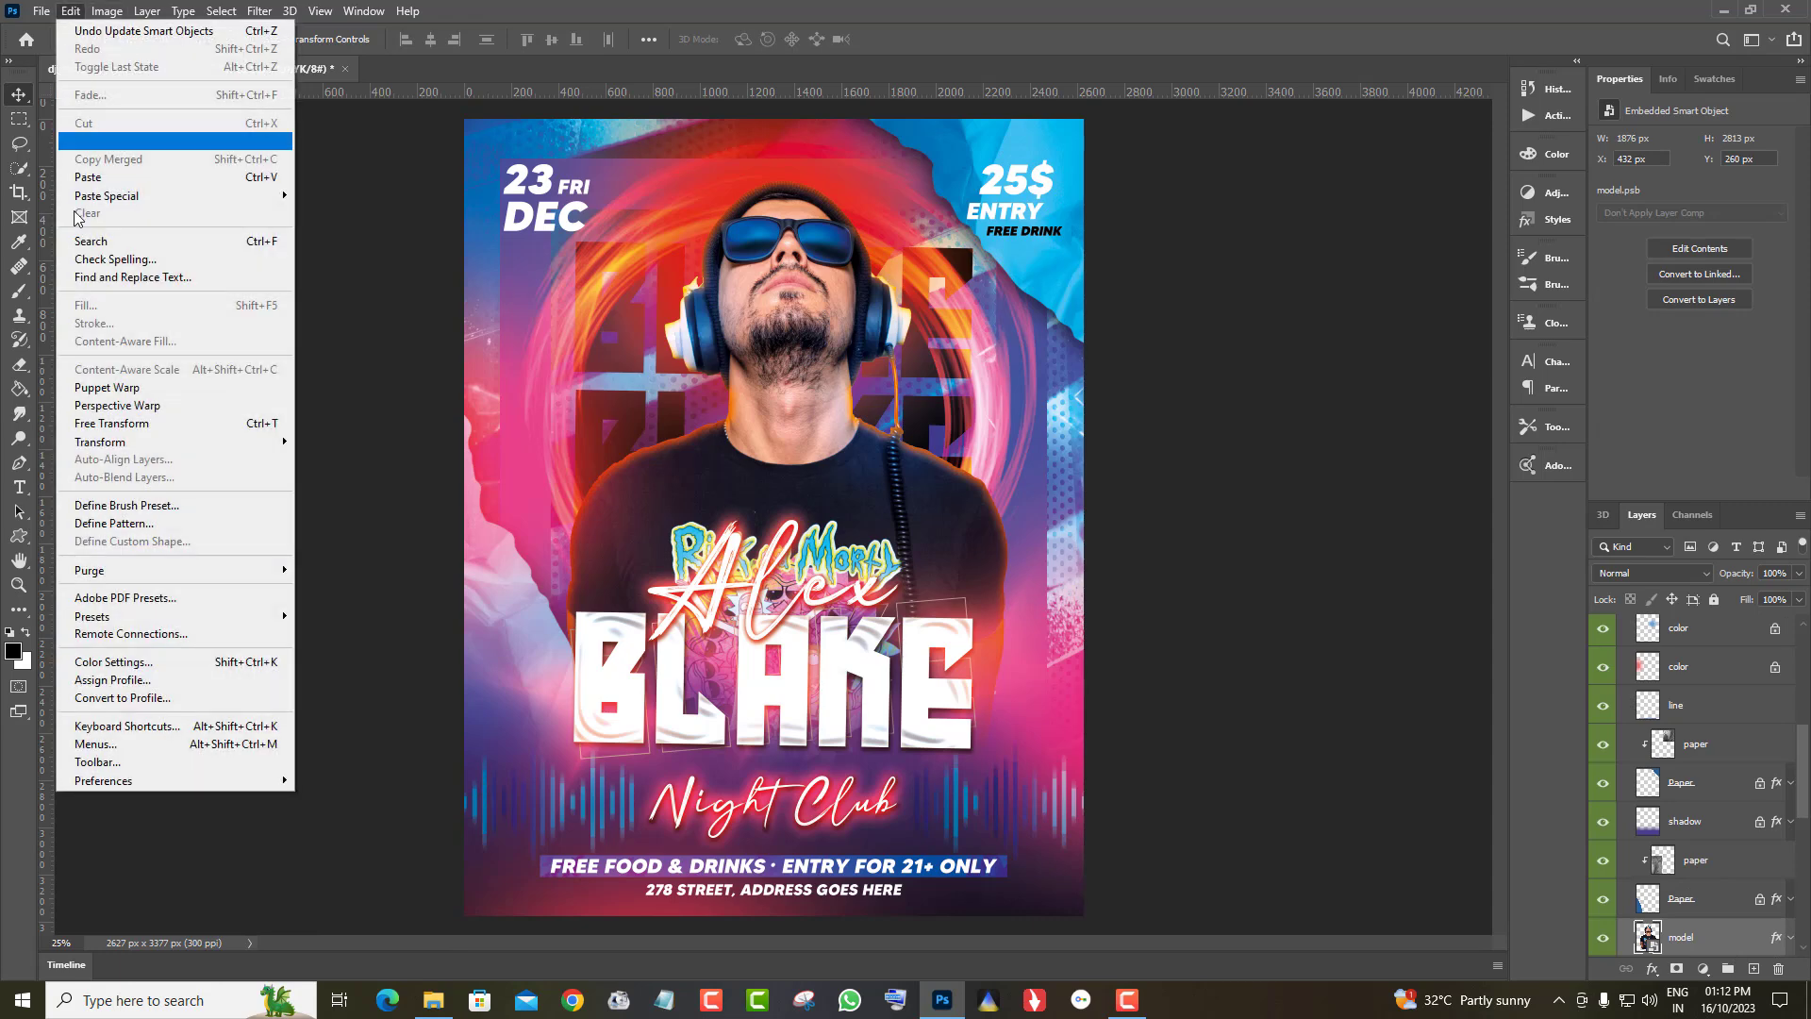
click(140, 423)
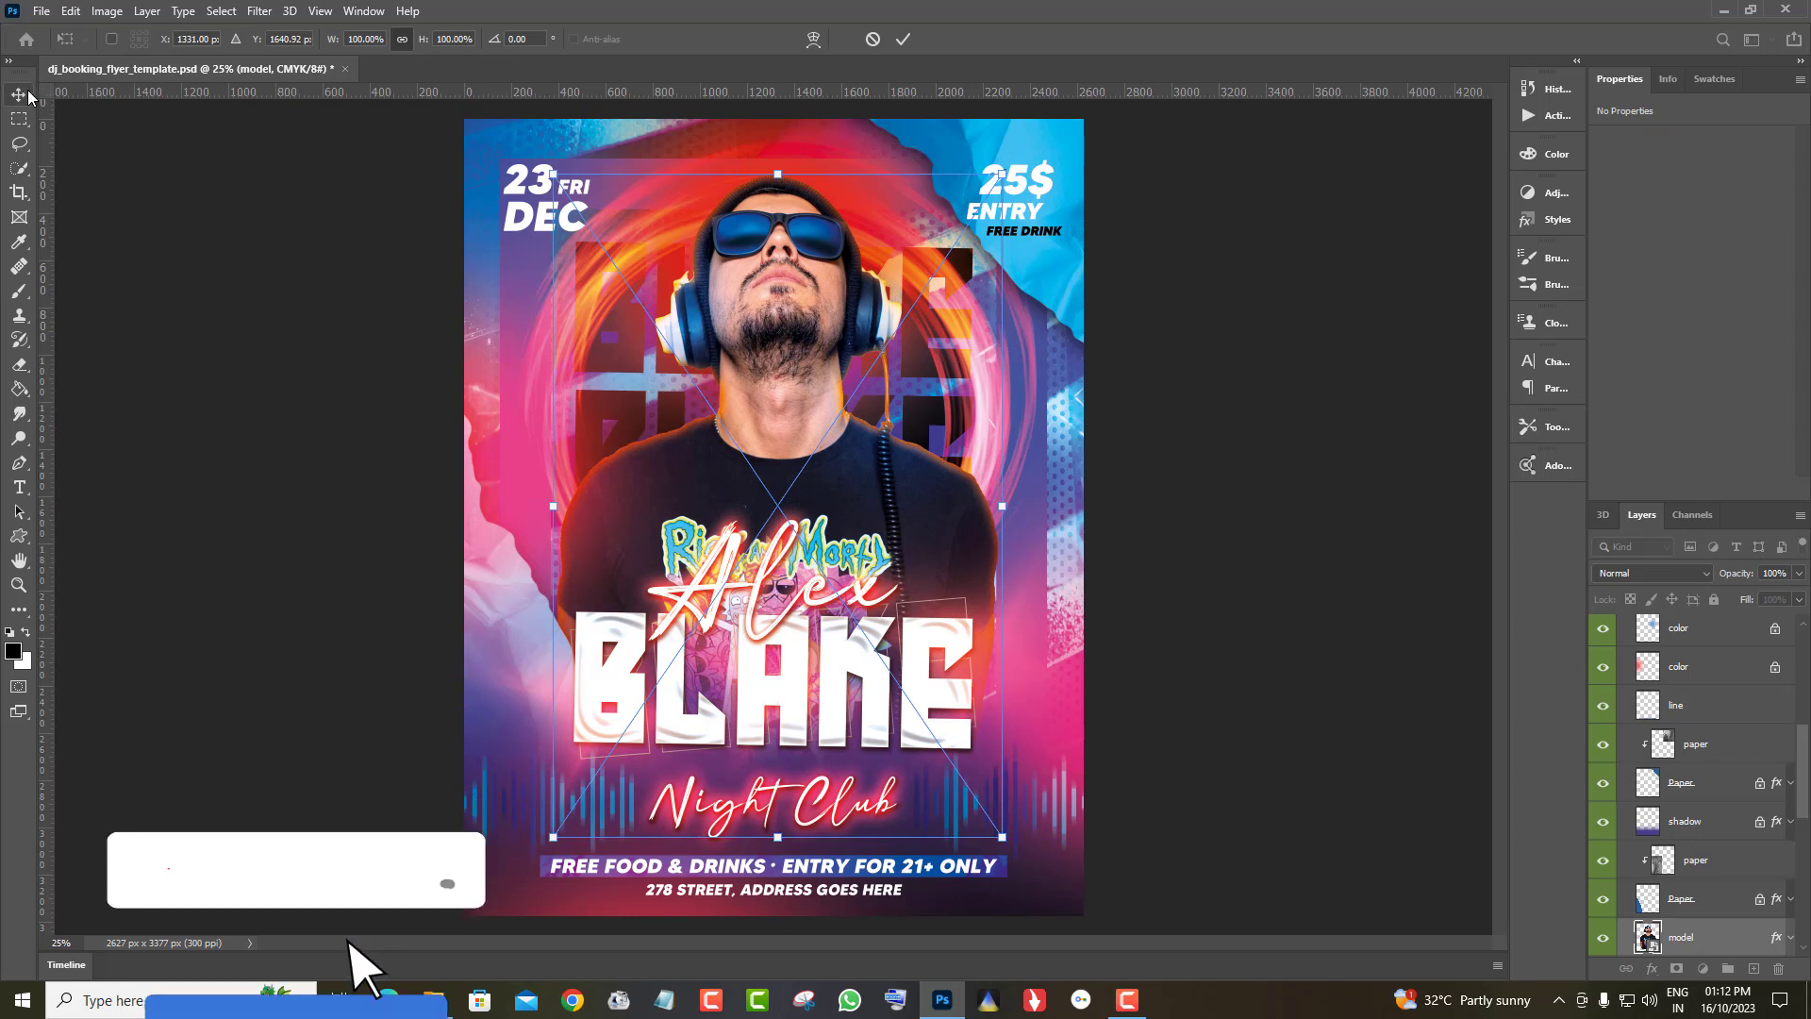
key(Return)
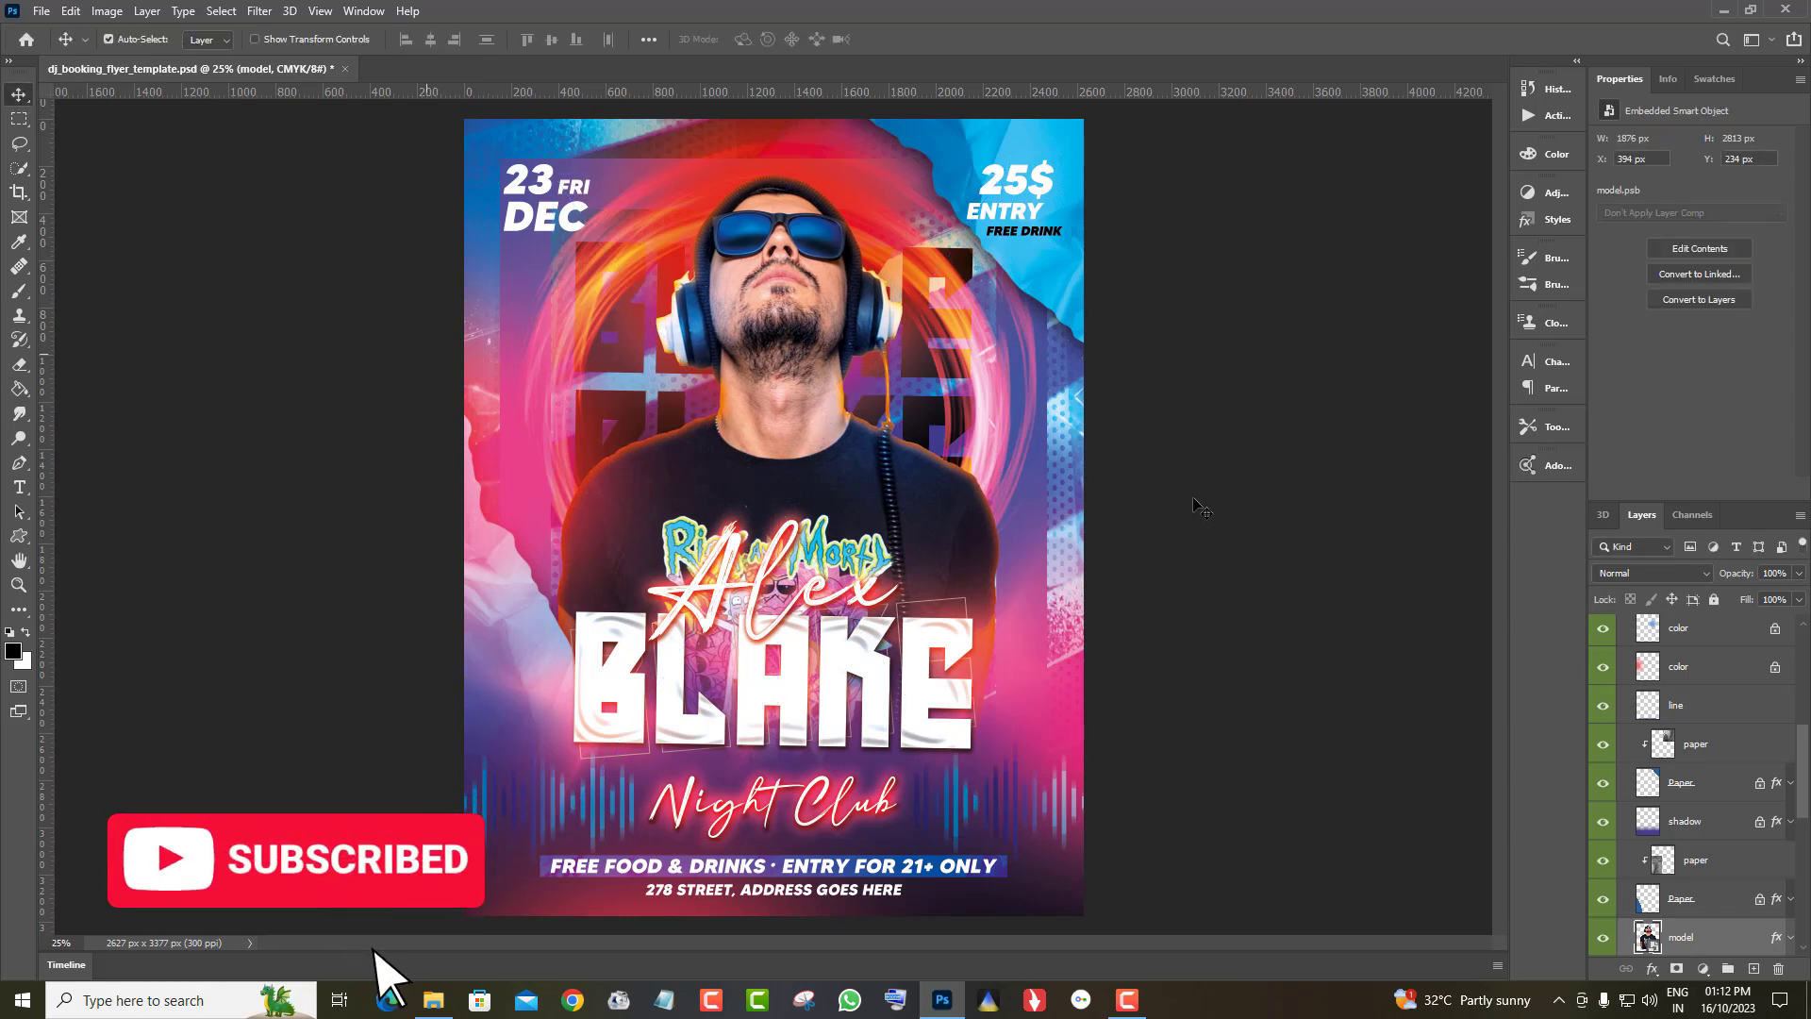
key(Down)
key(Down)
key(Down)
key(Down)
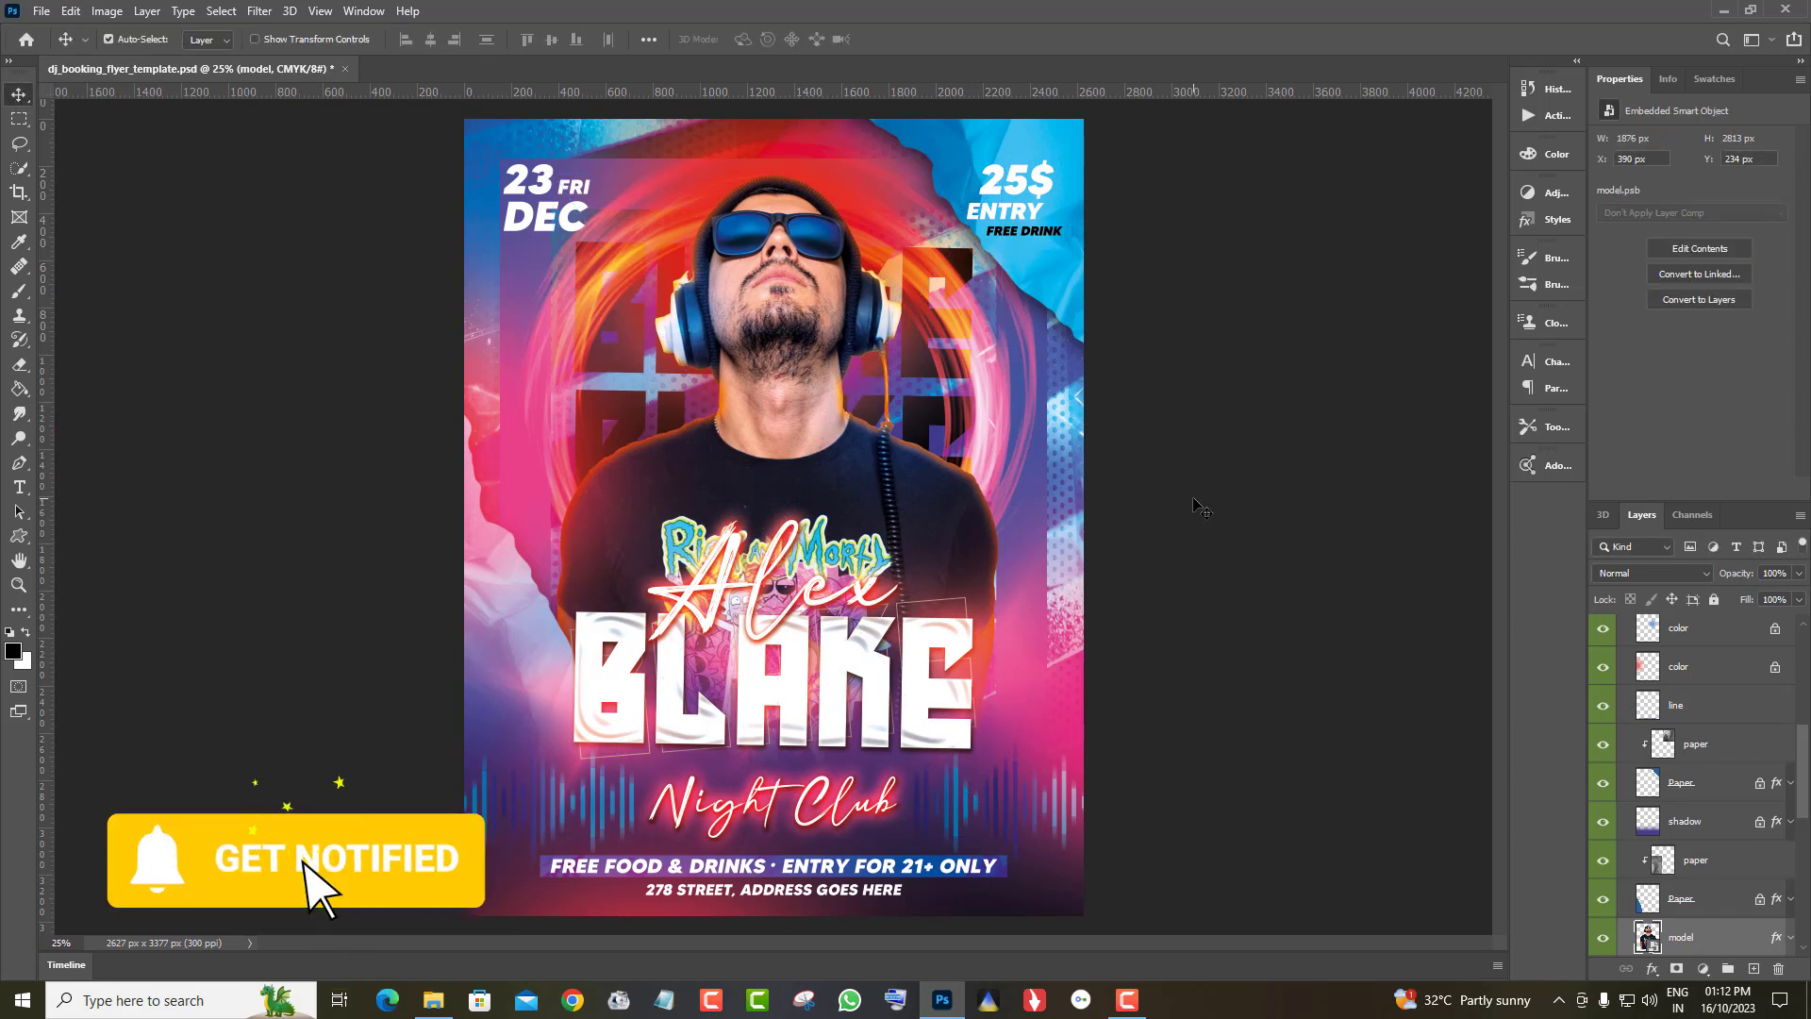
key(Down)
key(Down)
key(Down)
key(Down)
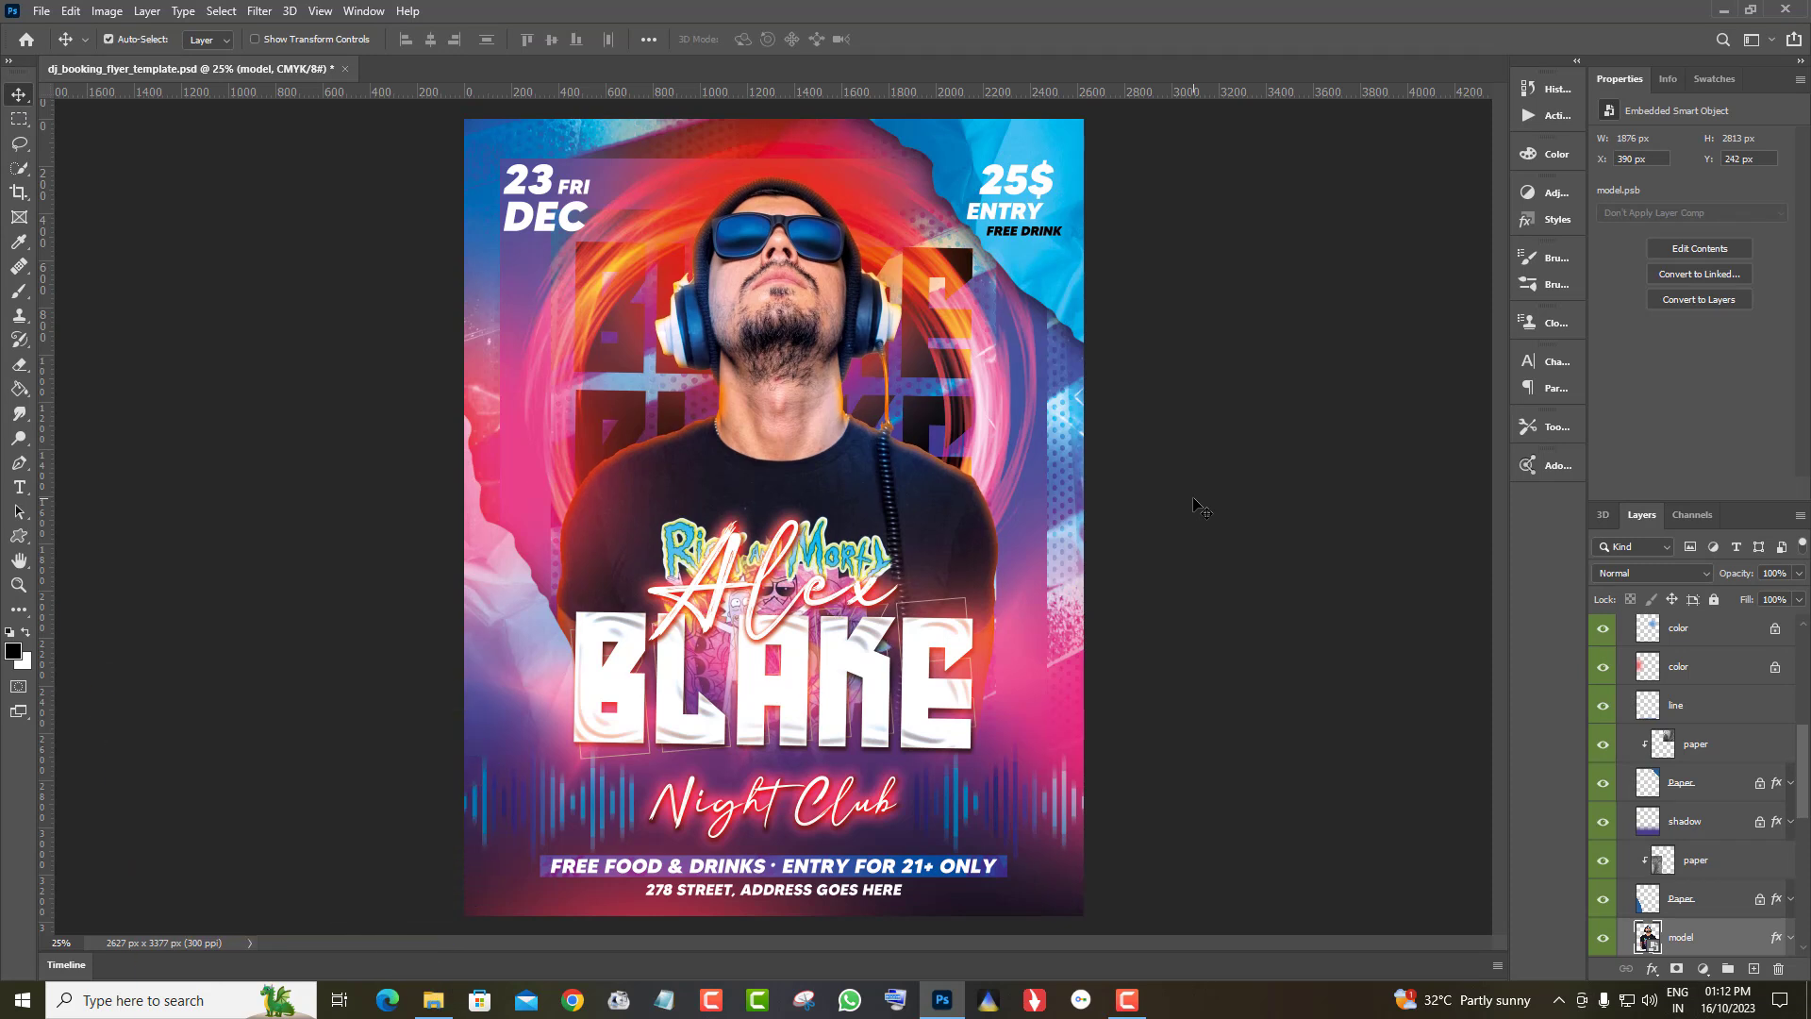
Set the size of the model layer's Inner Shadow effect to 193 px
scroll(1754, 888, down, 3)
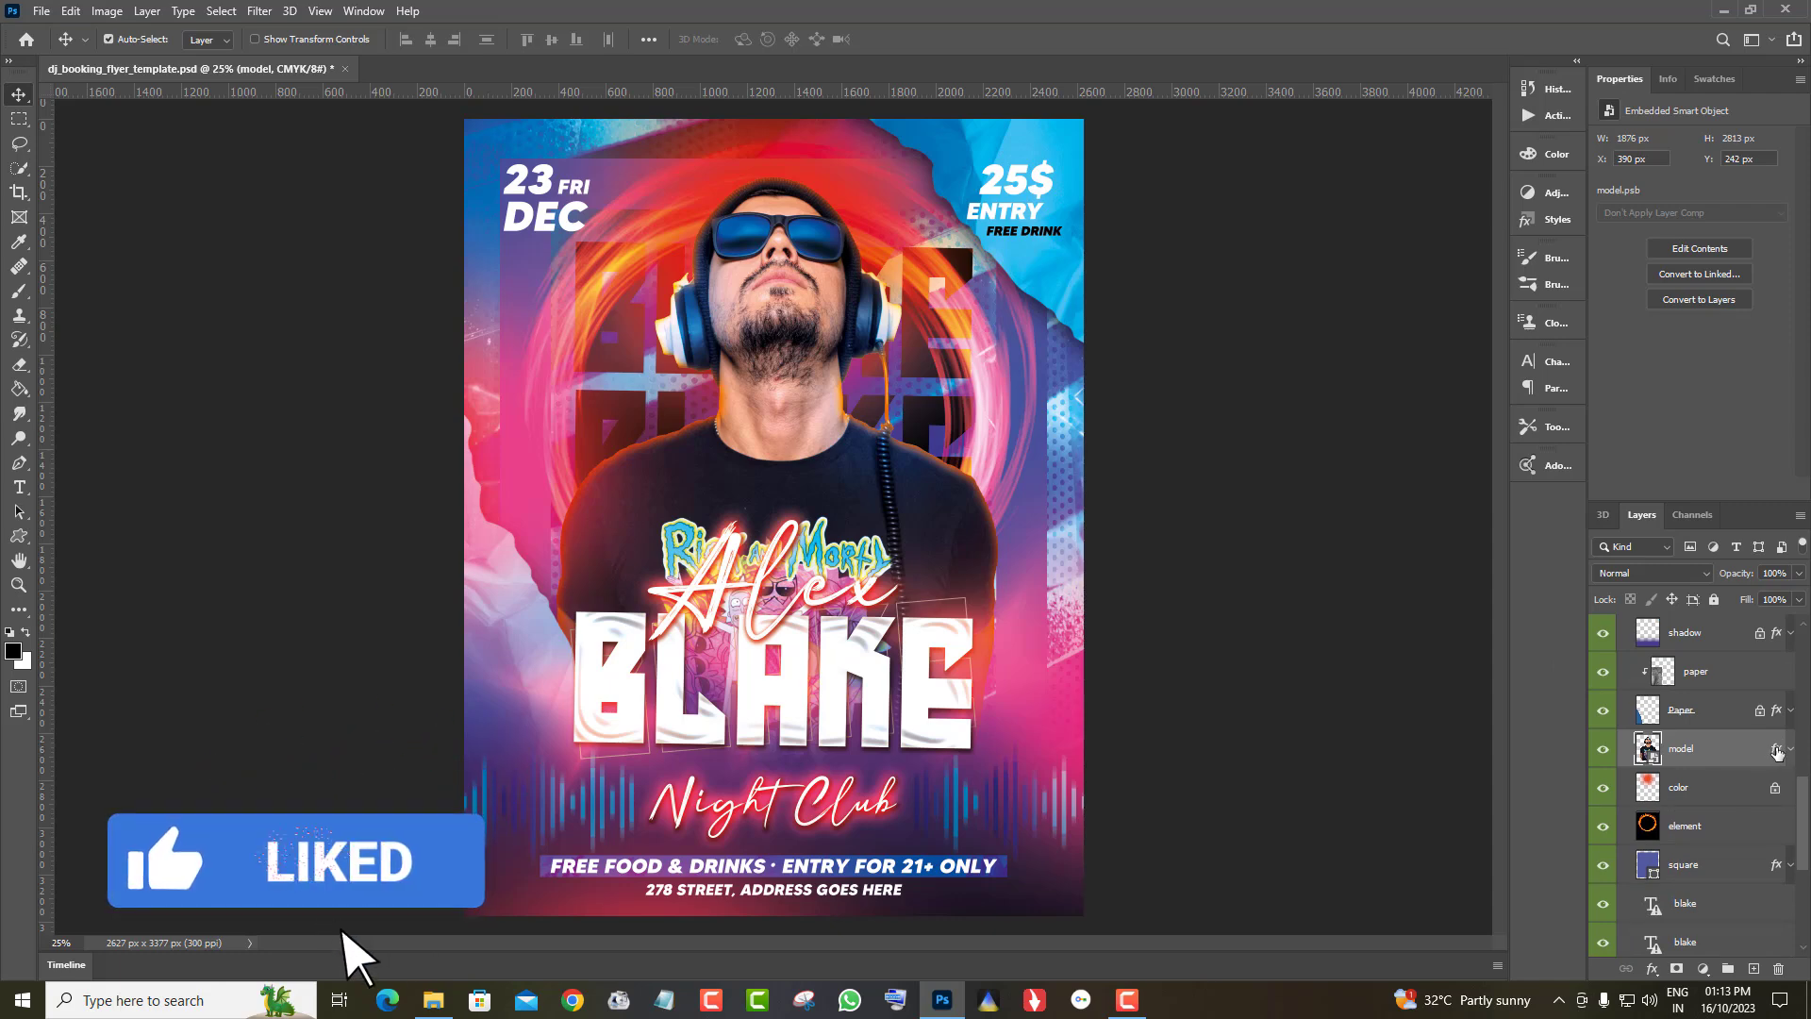
double_click(1777, 752)
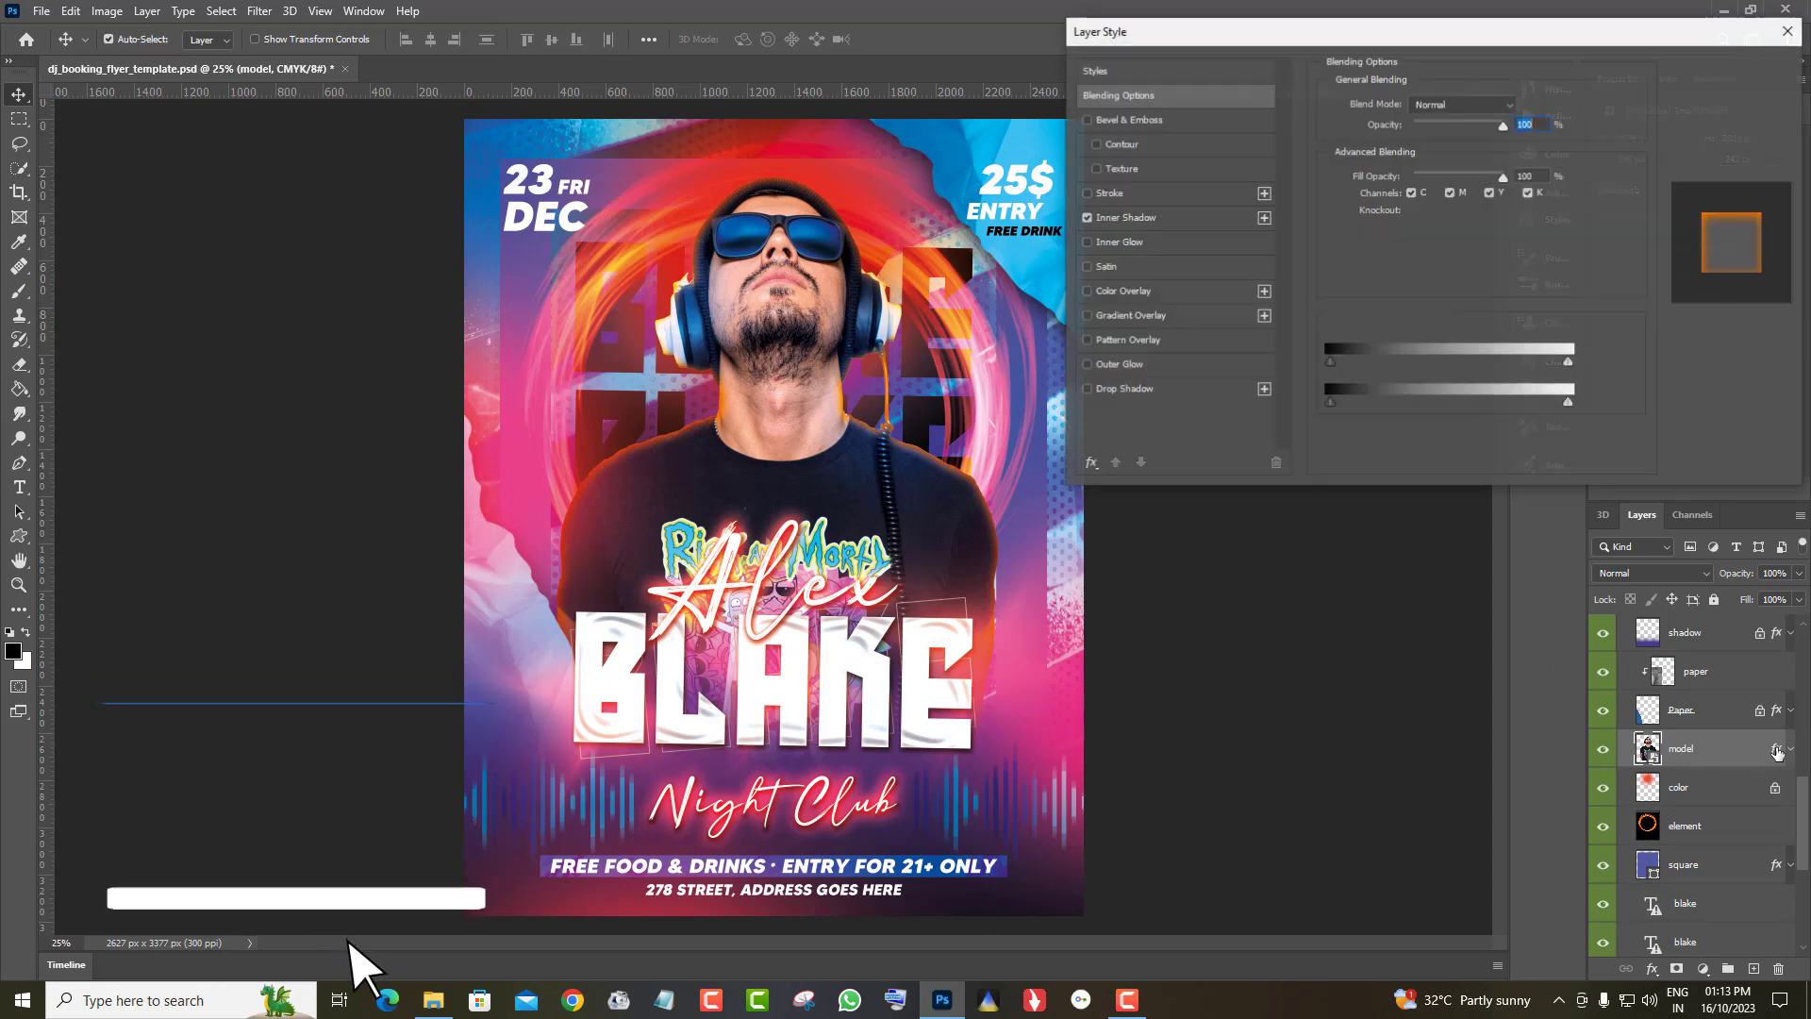
click(1140, 223)
drag(1334, 43, 1412, 85)
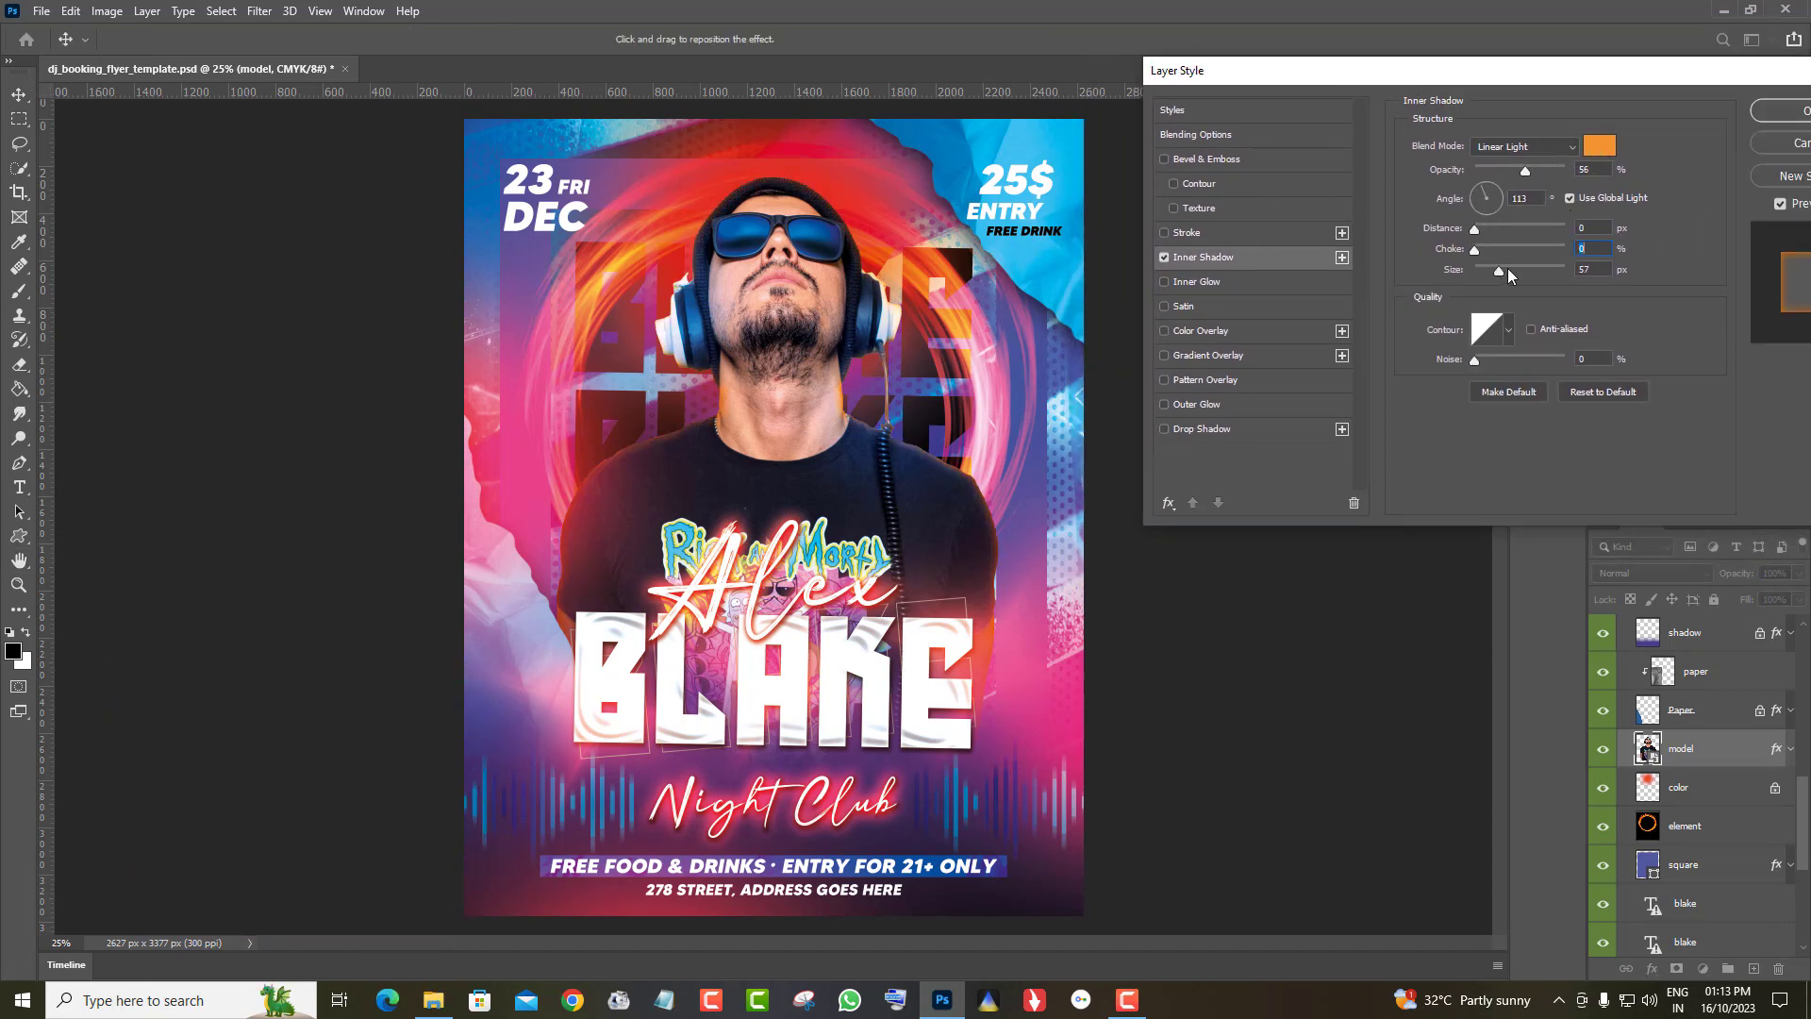
drag(1507, 268, 1548, 268)
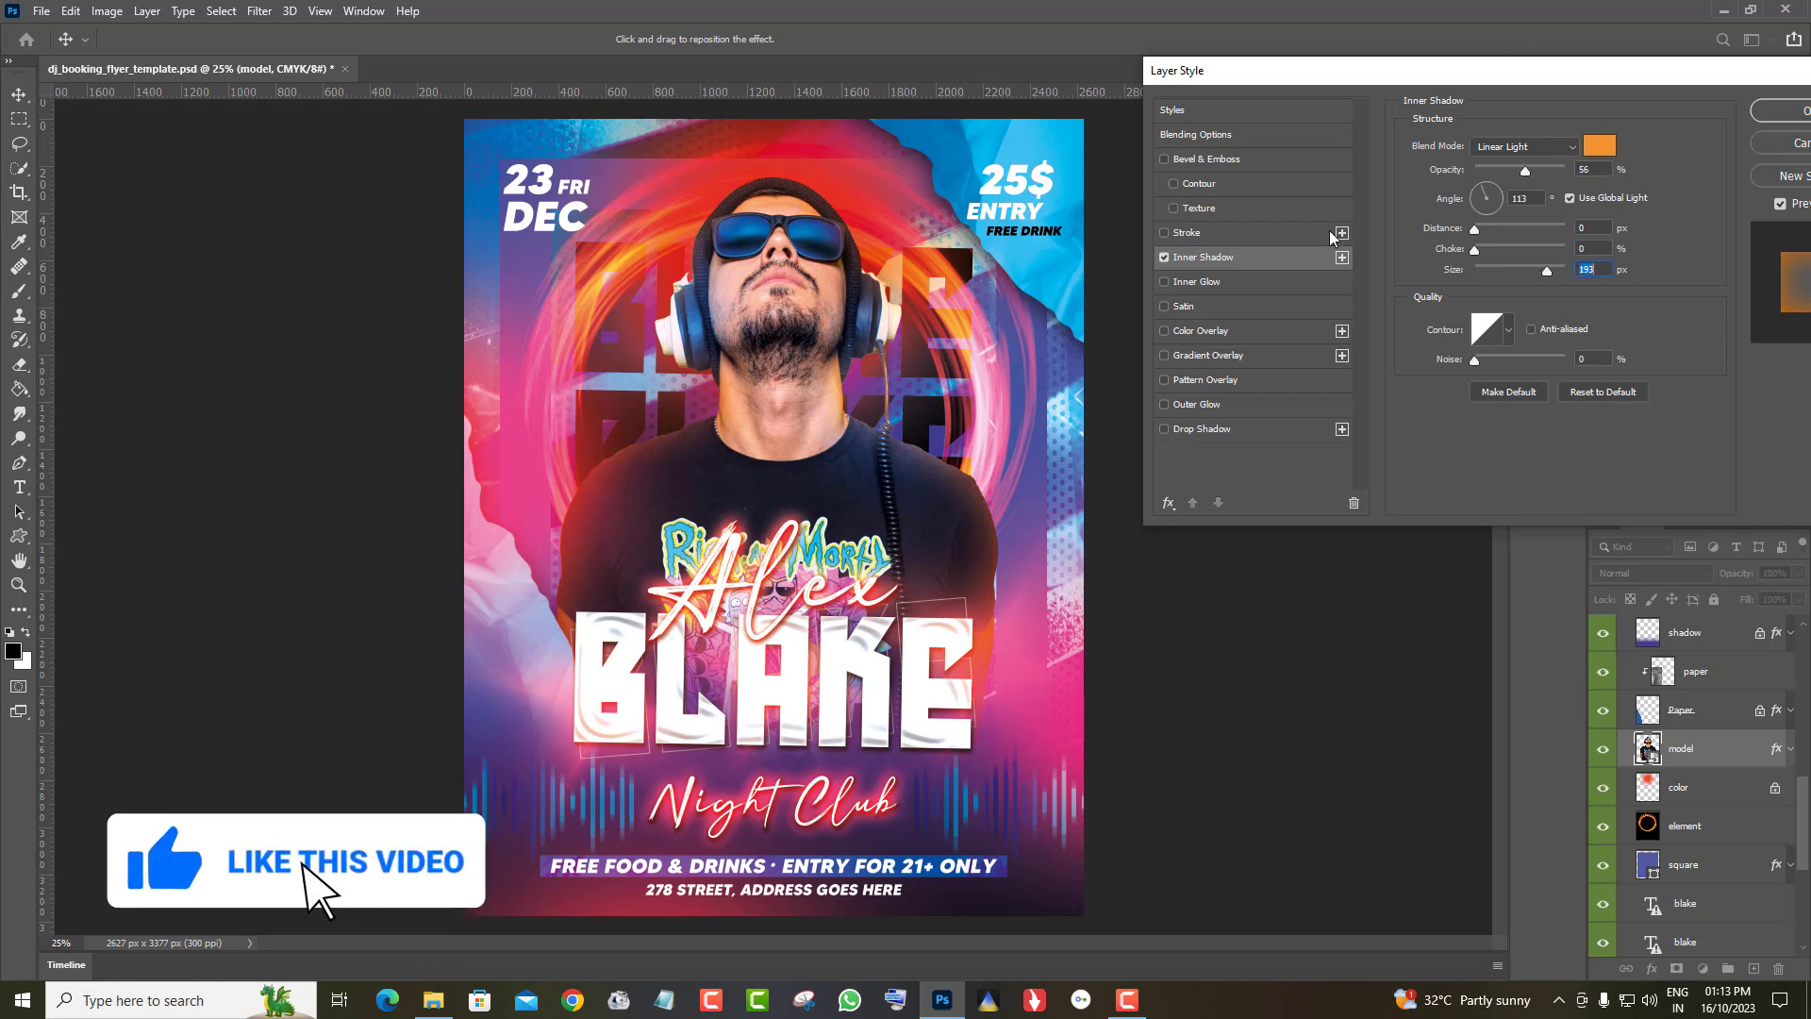
Change the model's Inner Shadow colour to the blue #32bef0 sampled from the flyer's torn paper area
click(1596, 149)
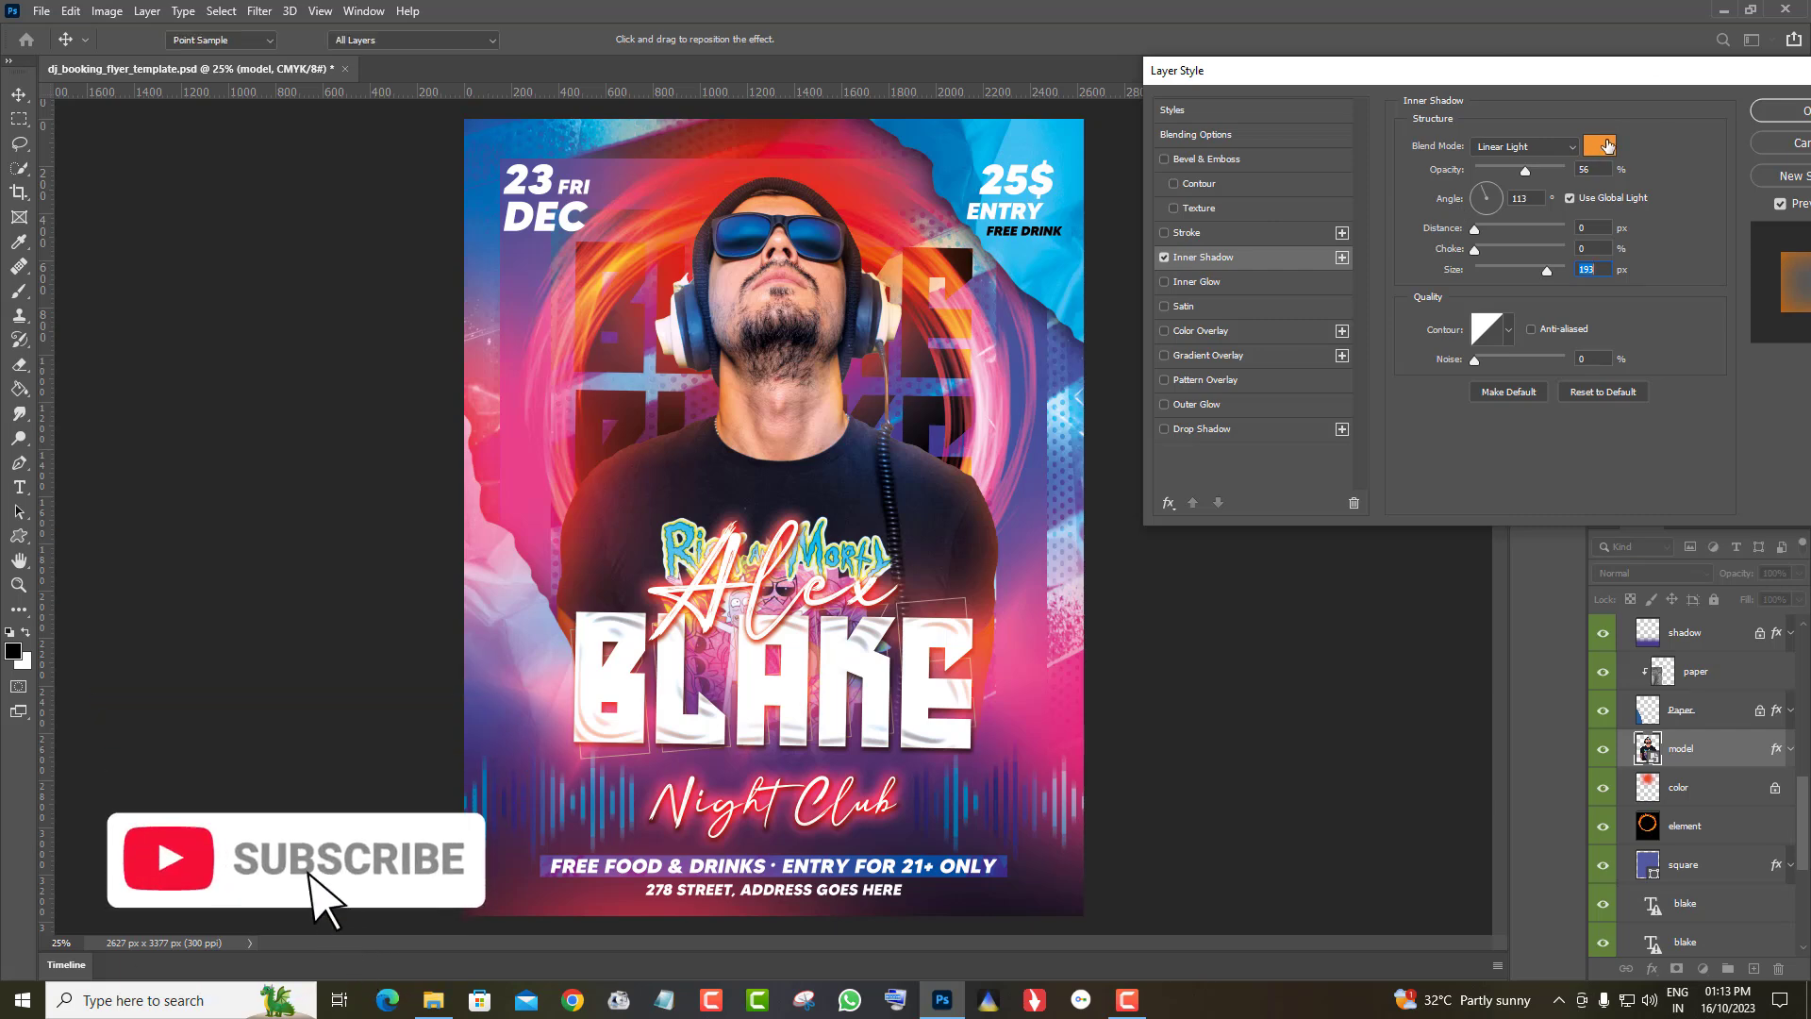
click(1023, 274)
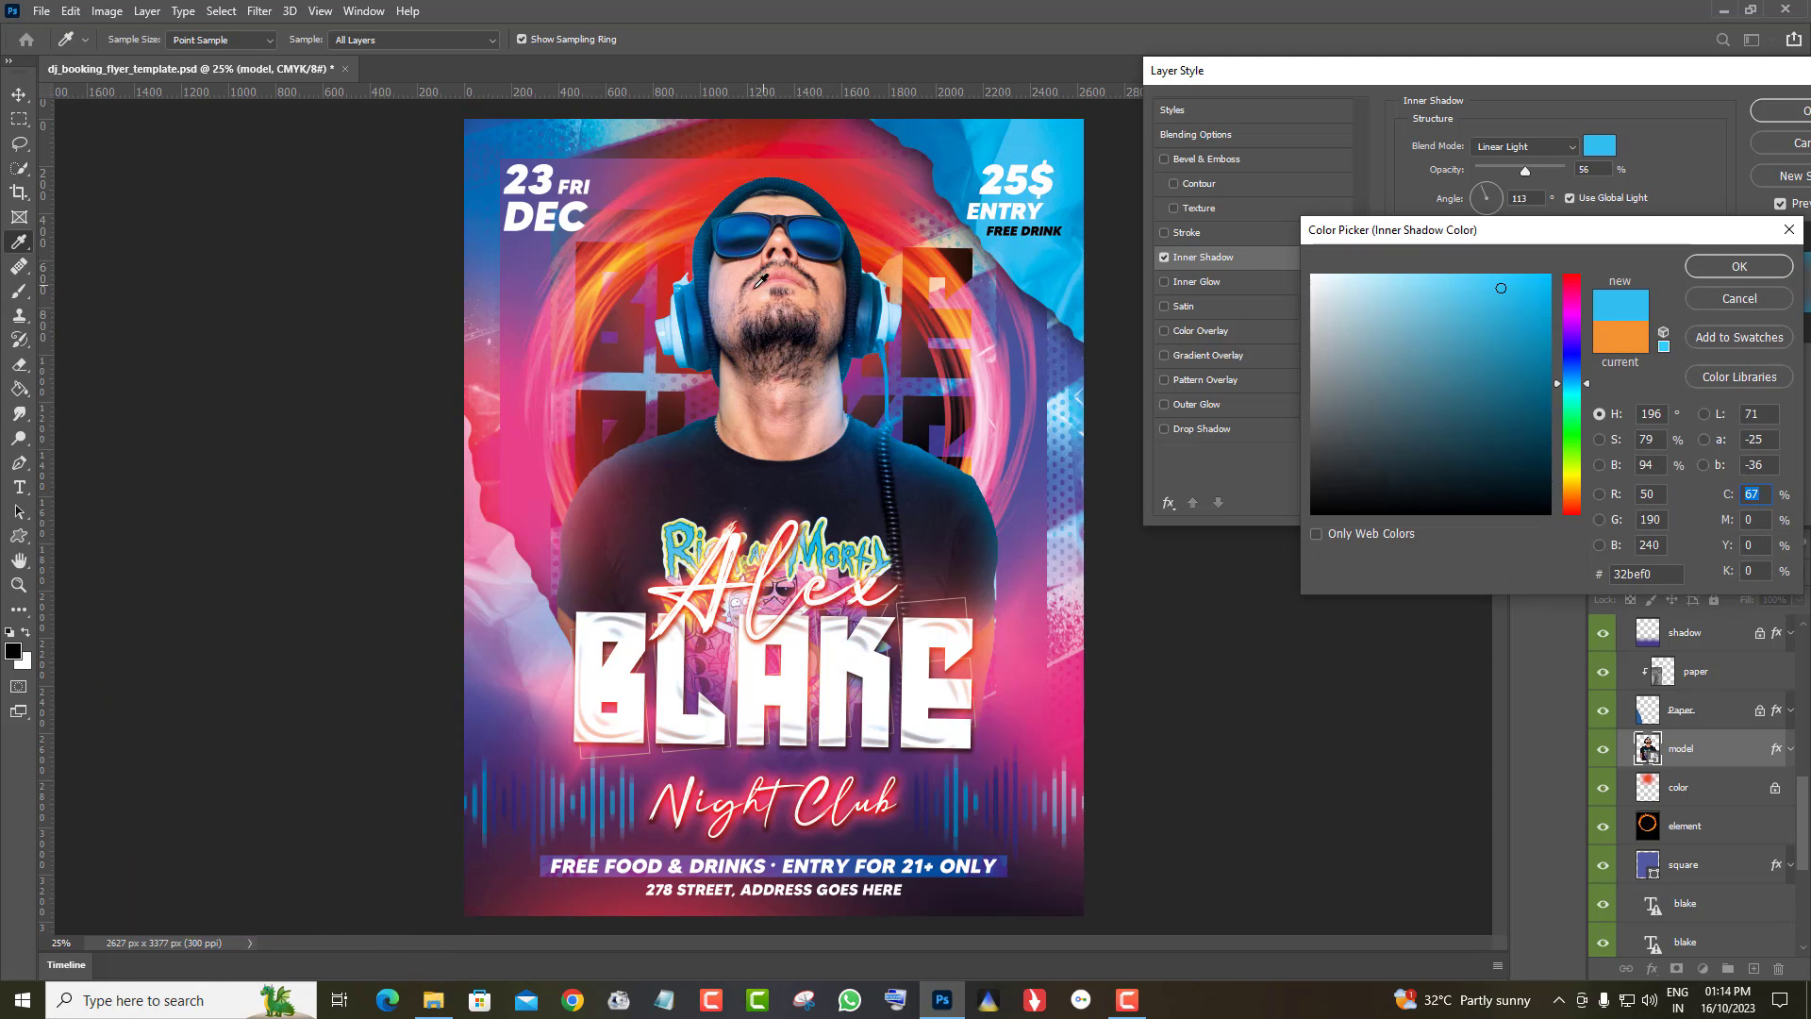
click(1743, 269)
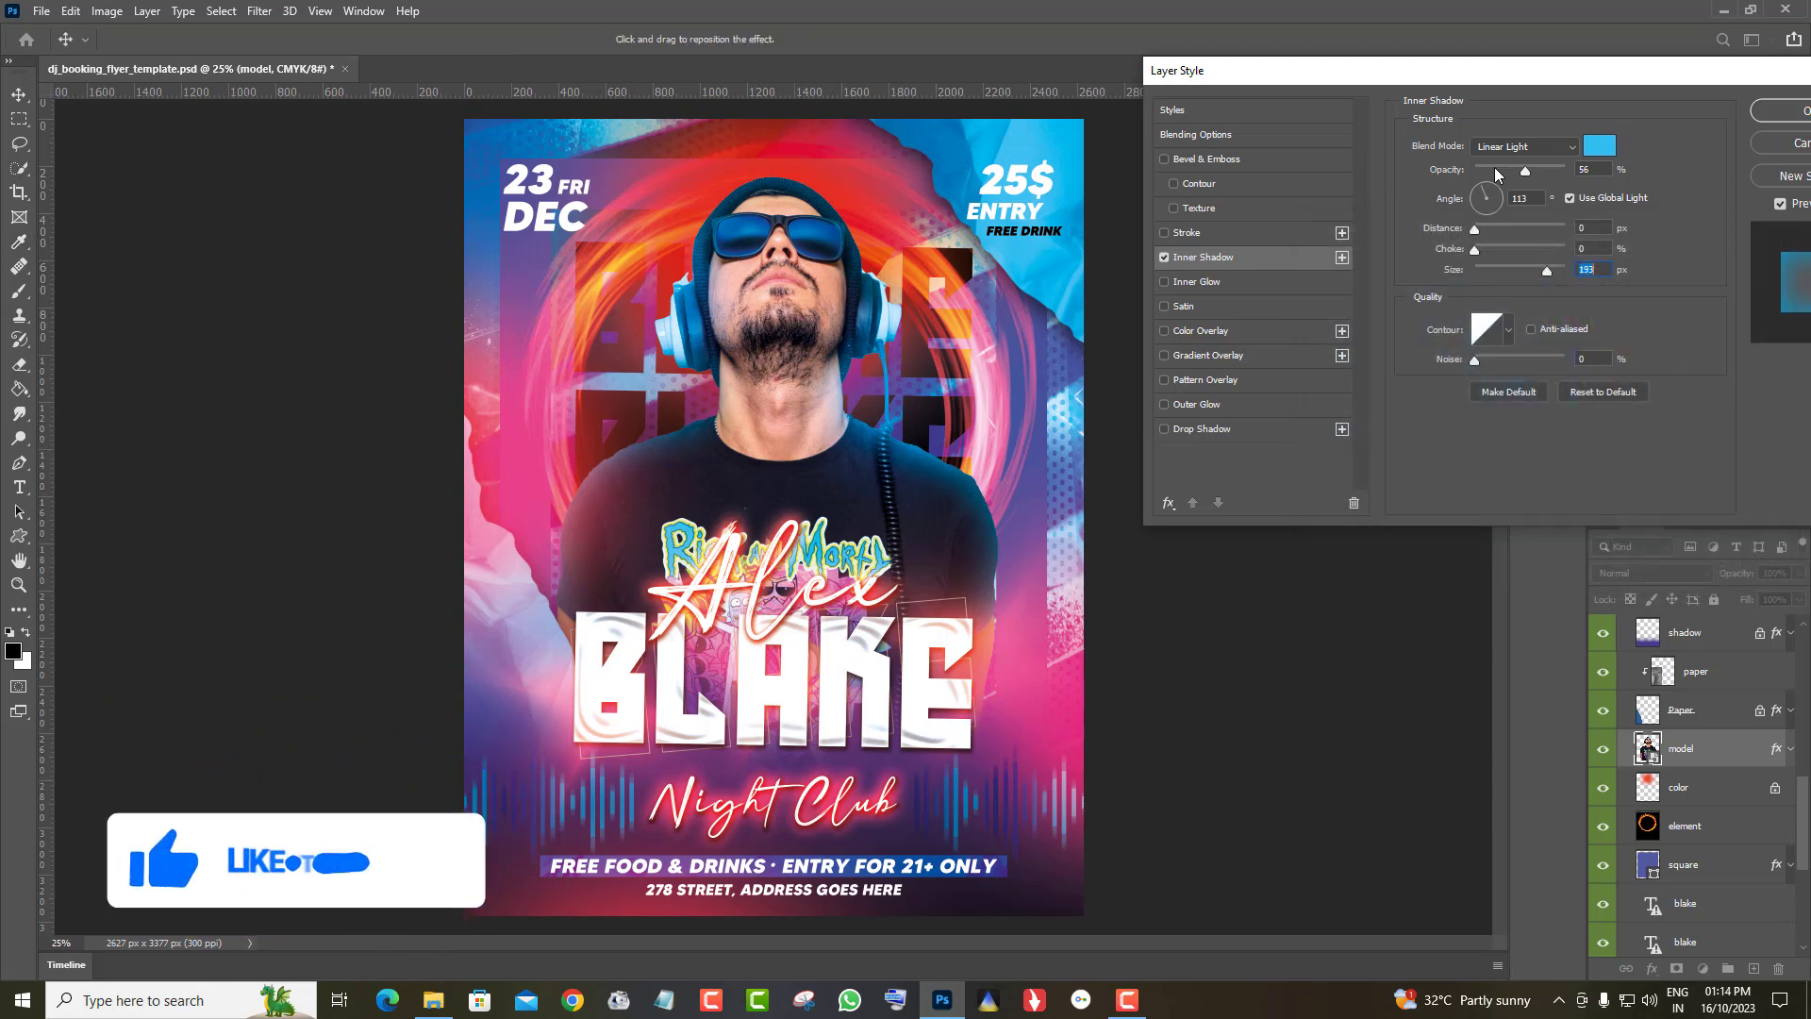
Set the Inner Shadow size to 106 px, keeping its distance at 0 px
drag(1575, 80, 1585, 56)
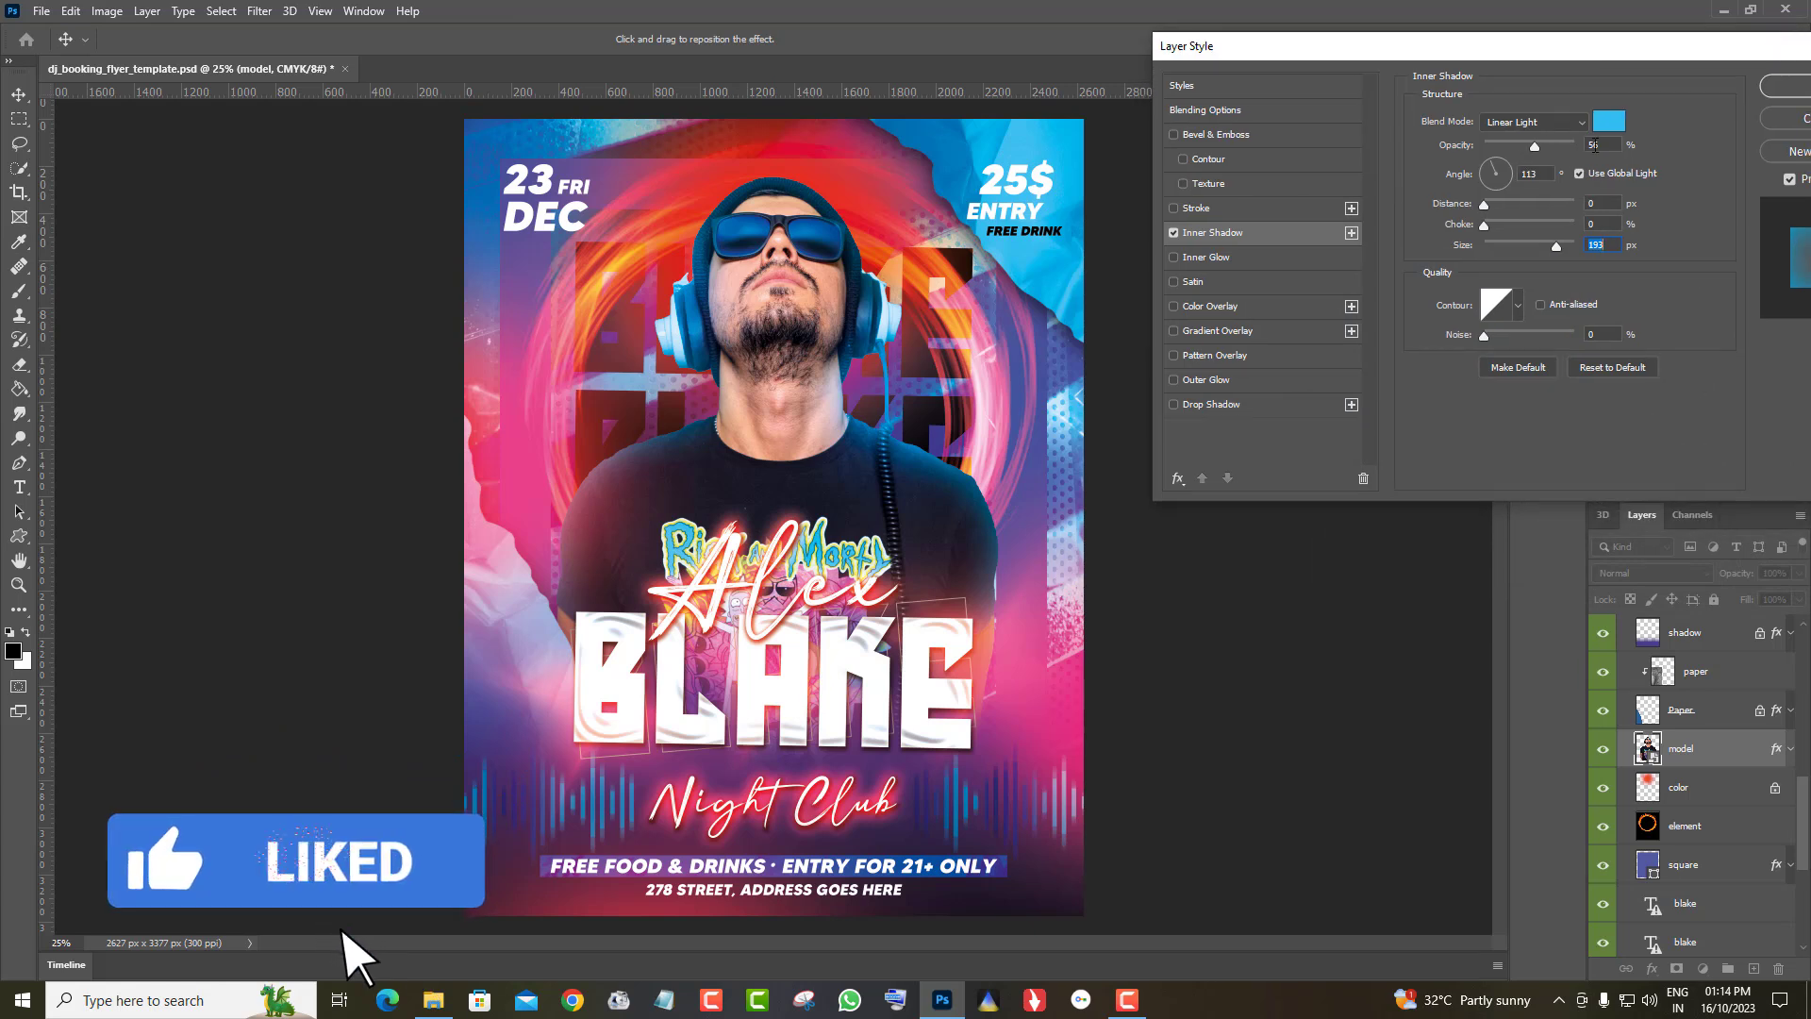
double_click(1592, 248)
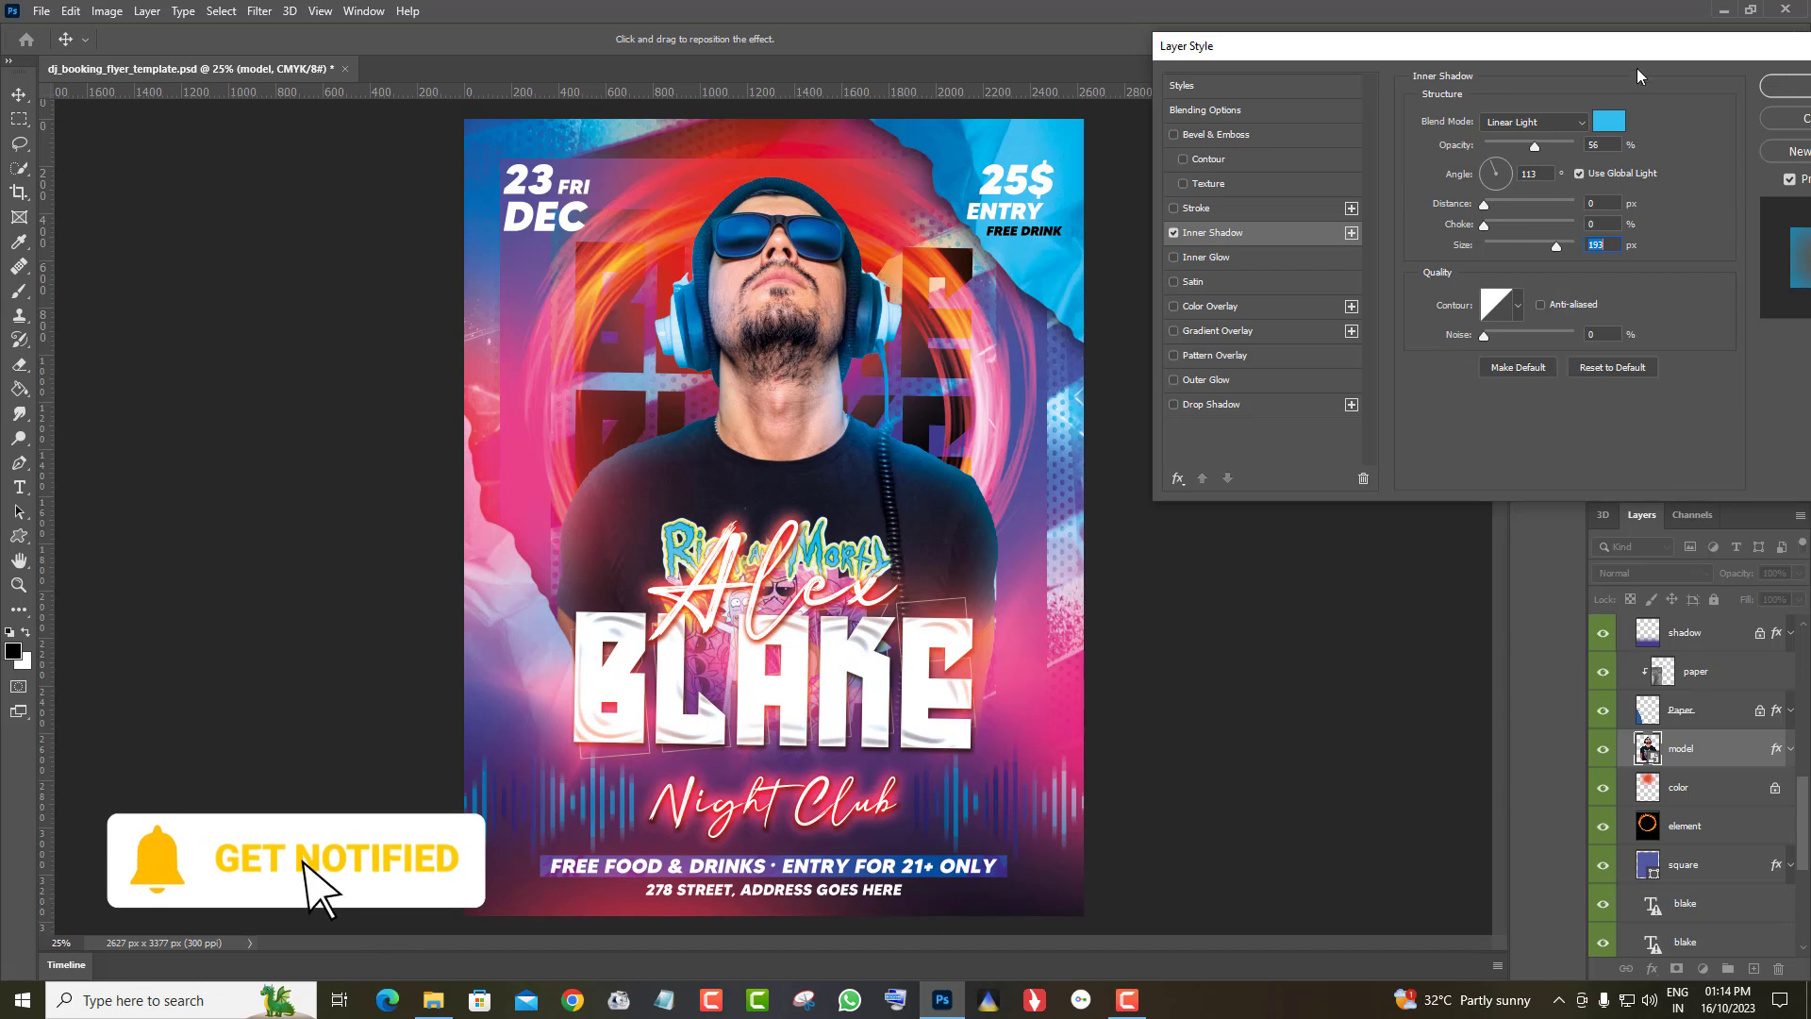
drag(1624, 54, 1555, 115)
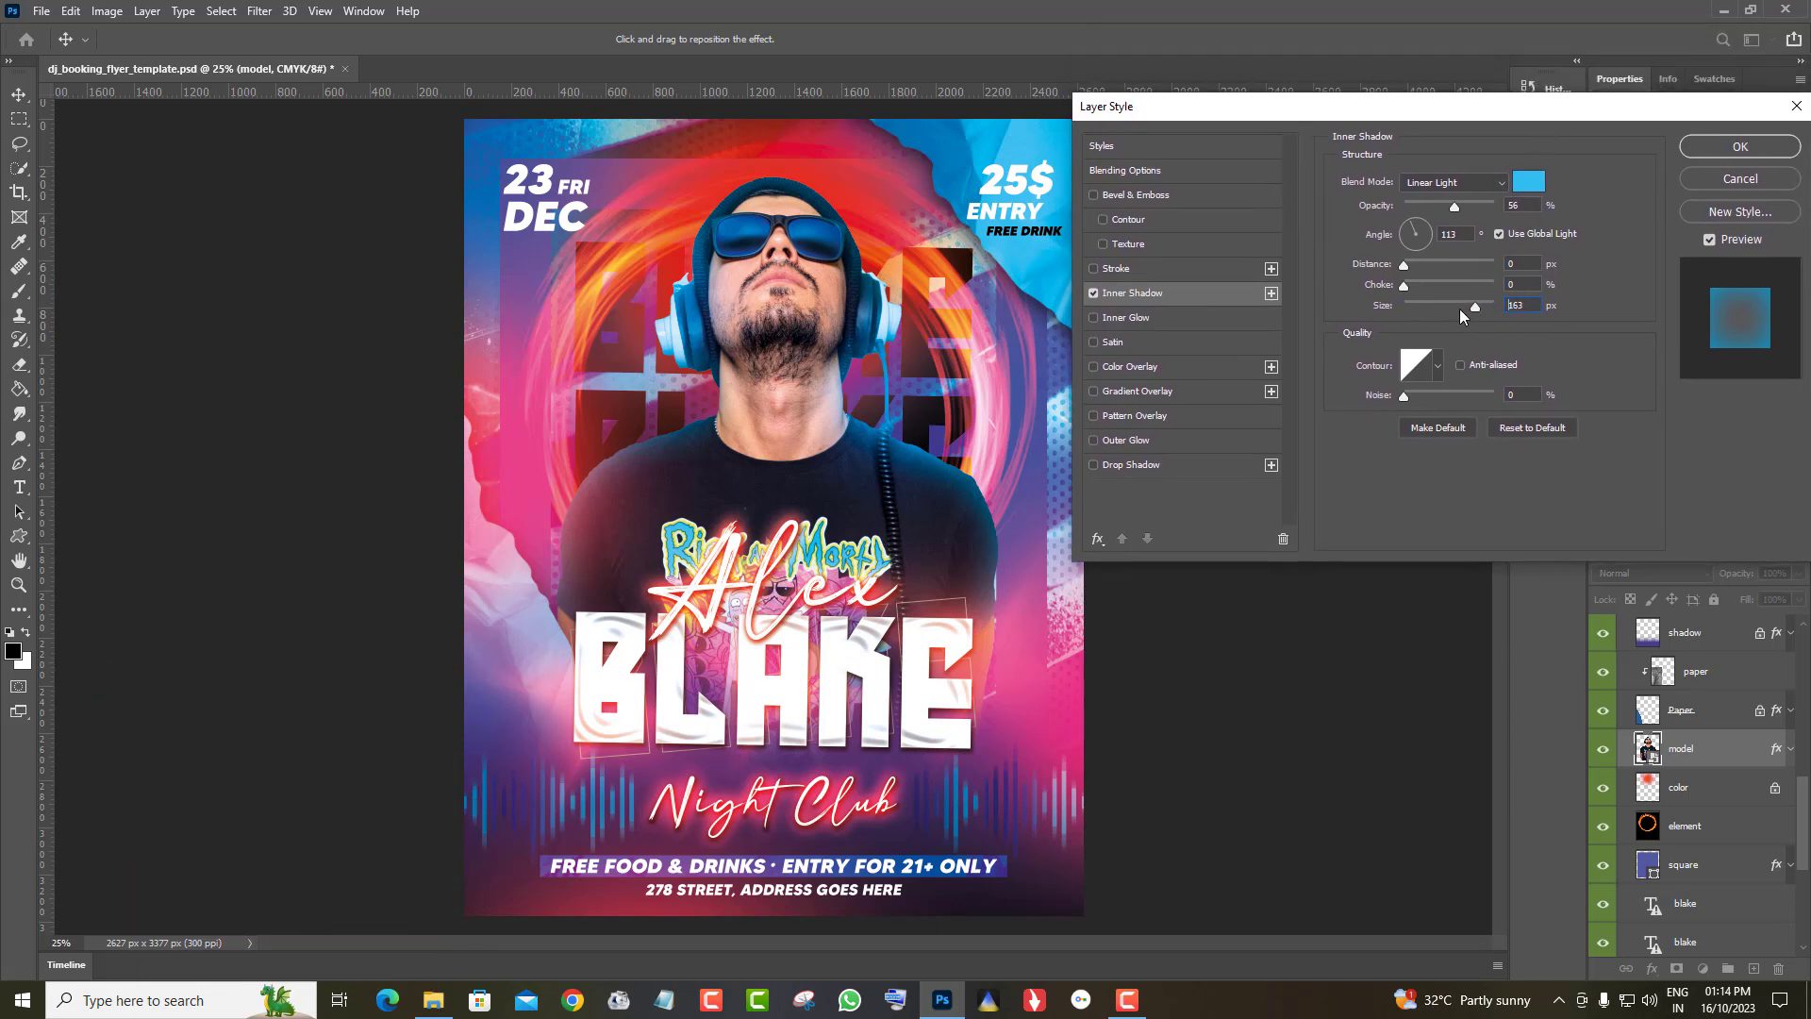
drag(1444, 309, 1445, 308)
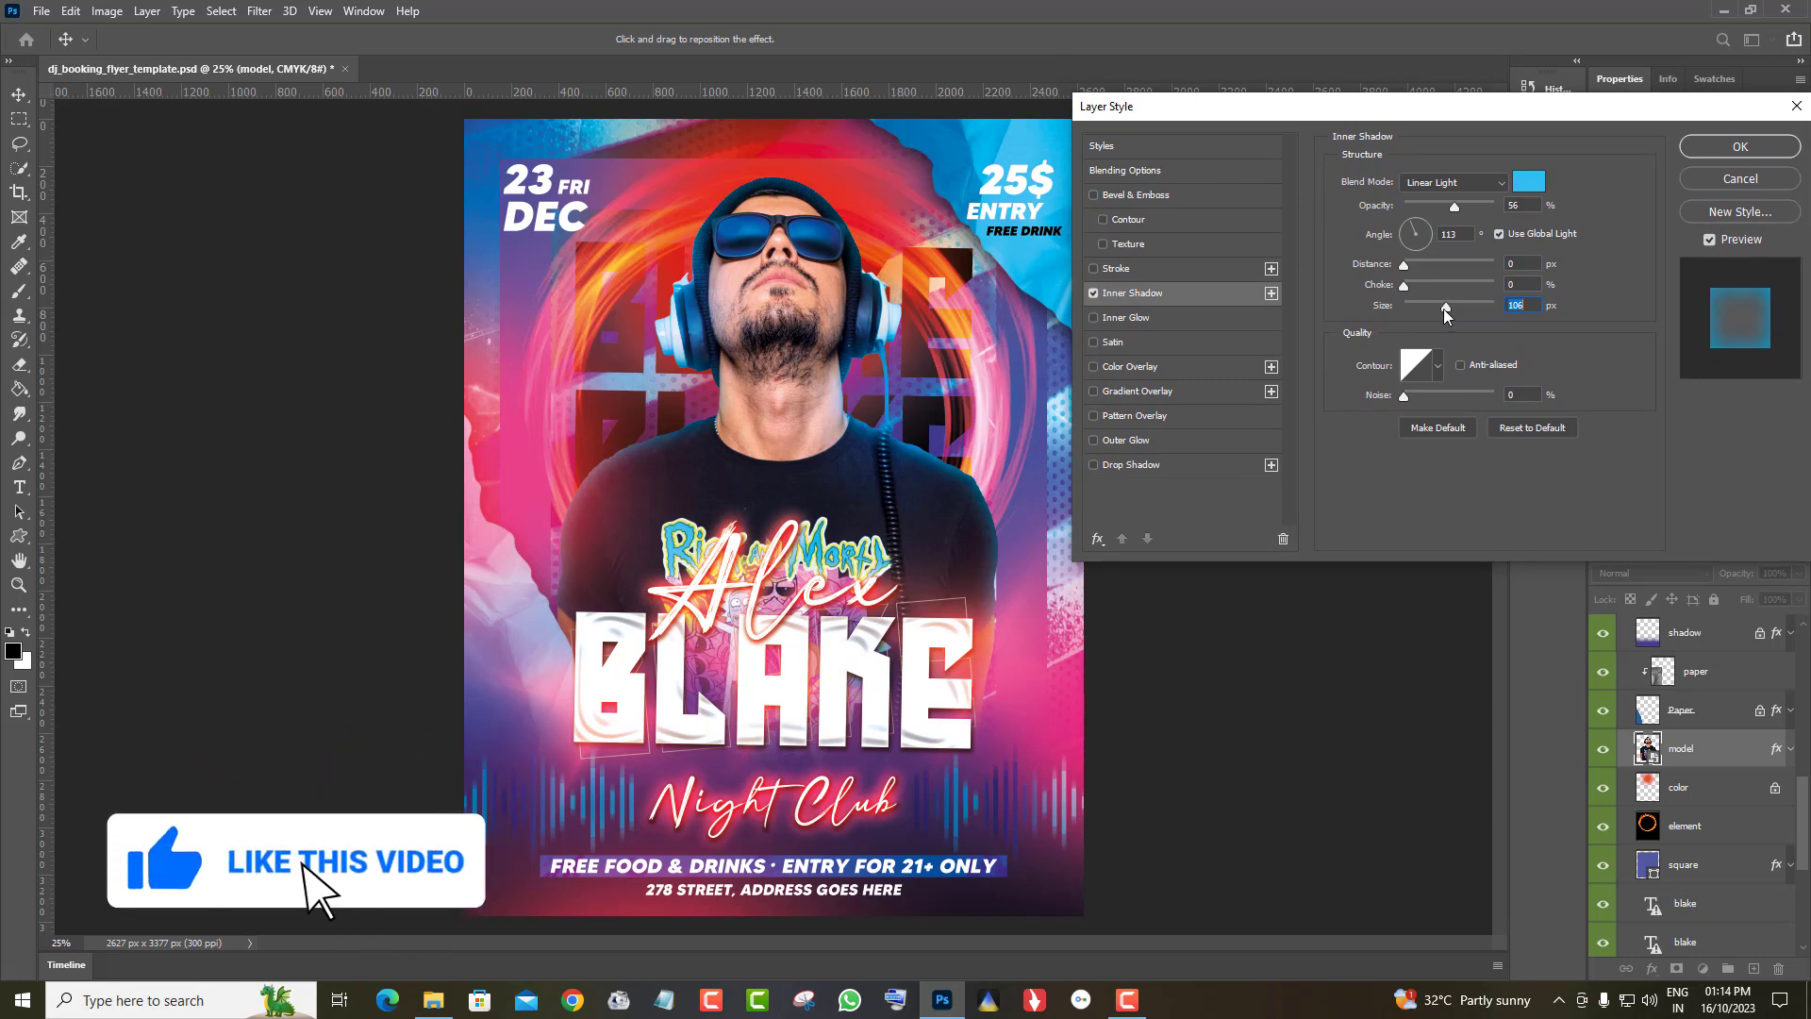
click(1403, 265)
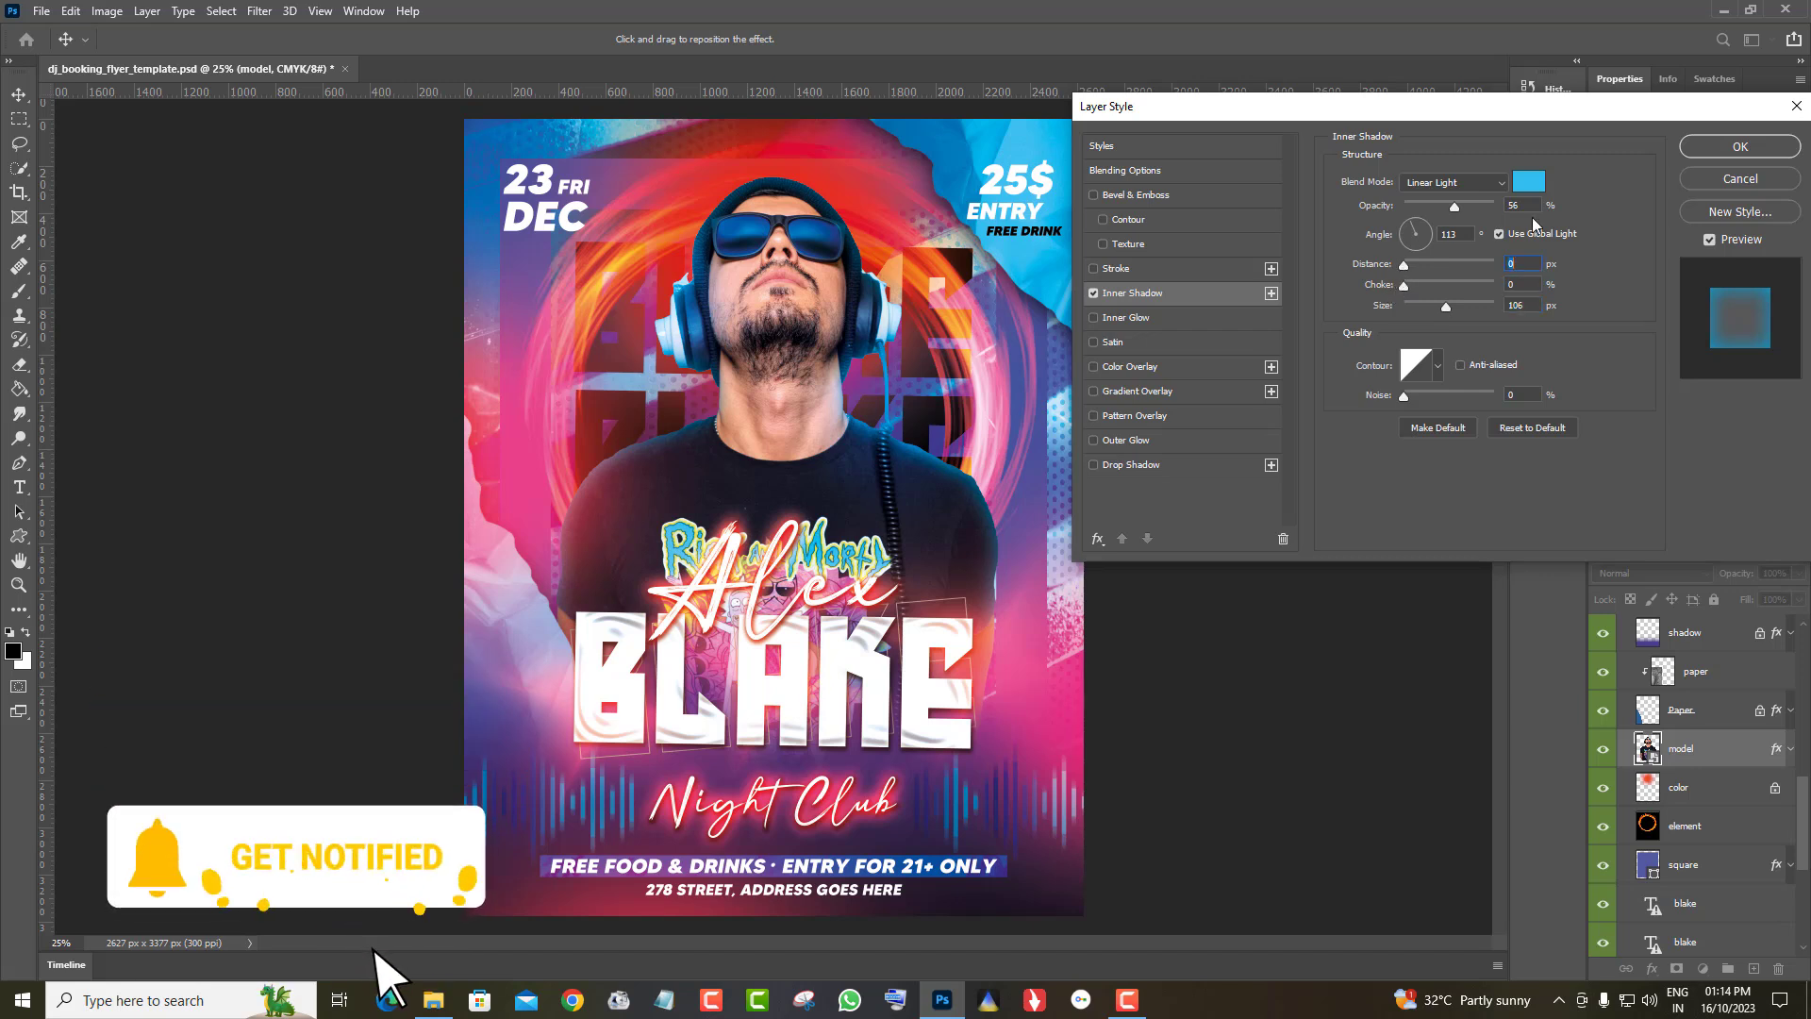
Lower the Inner Shadow opacity to about 44% and apply the model's layer style
drag(1441, 206, 1433, 205)
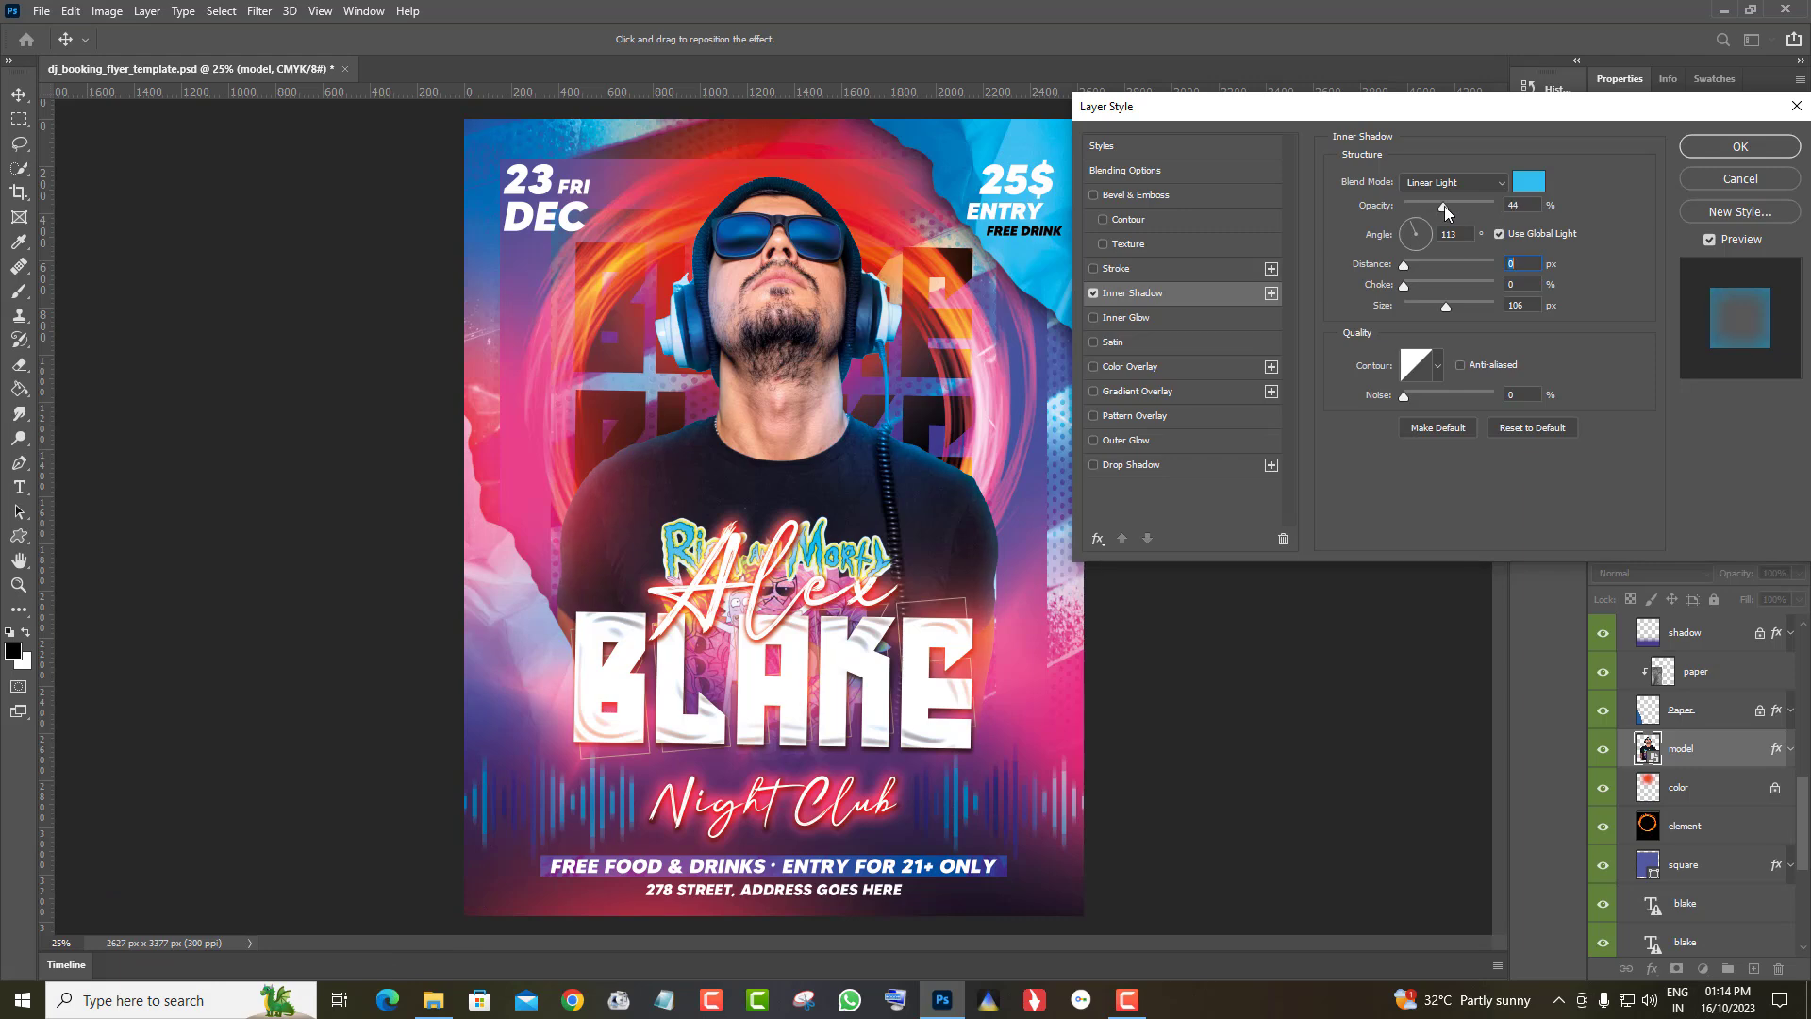
drag(1439, 206, 1438, 206)
click(1757, 146)
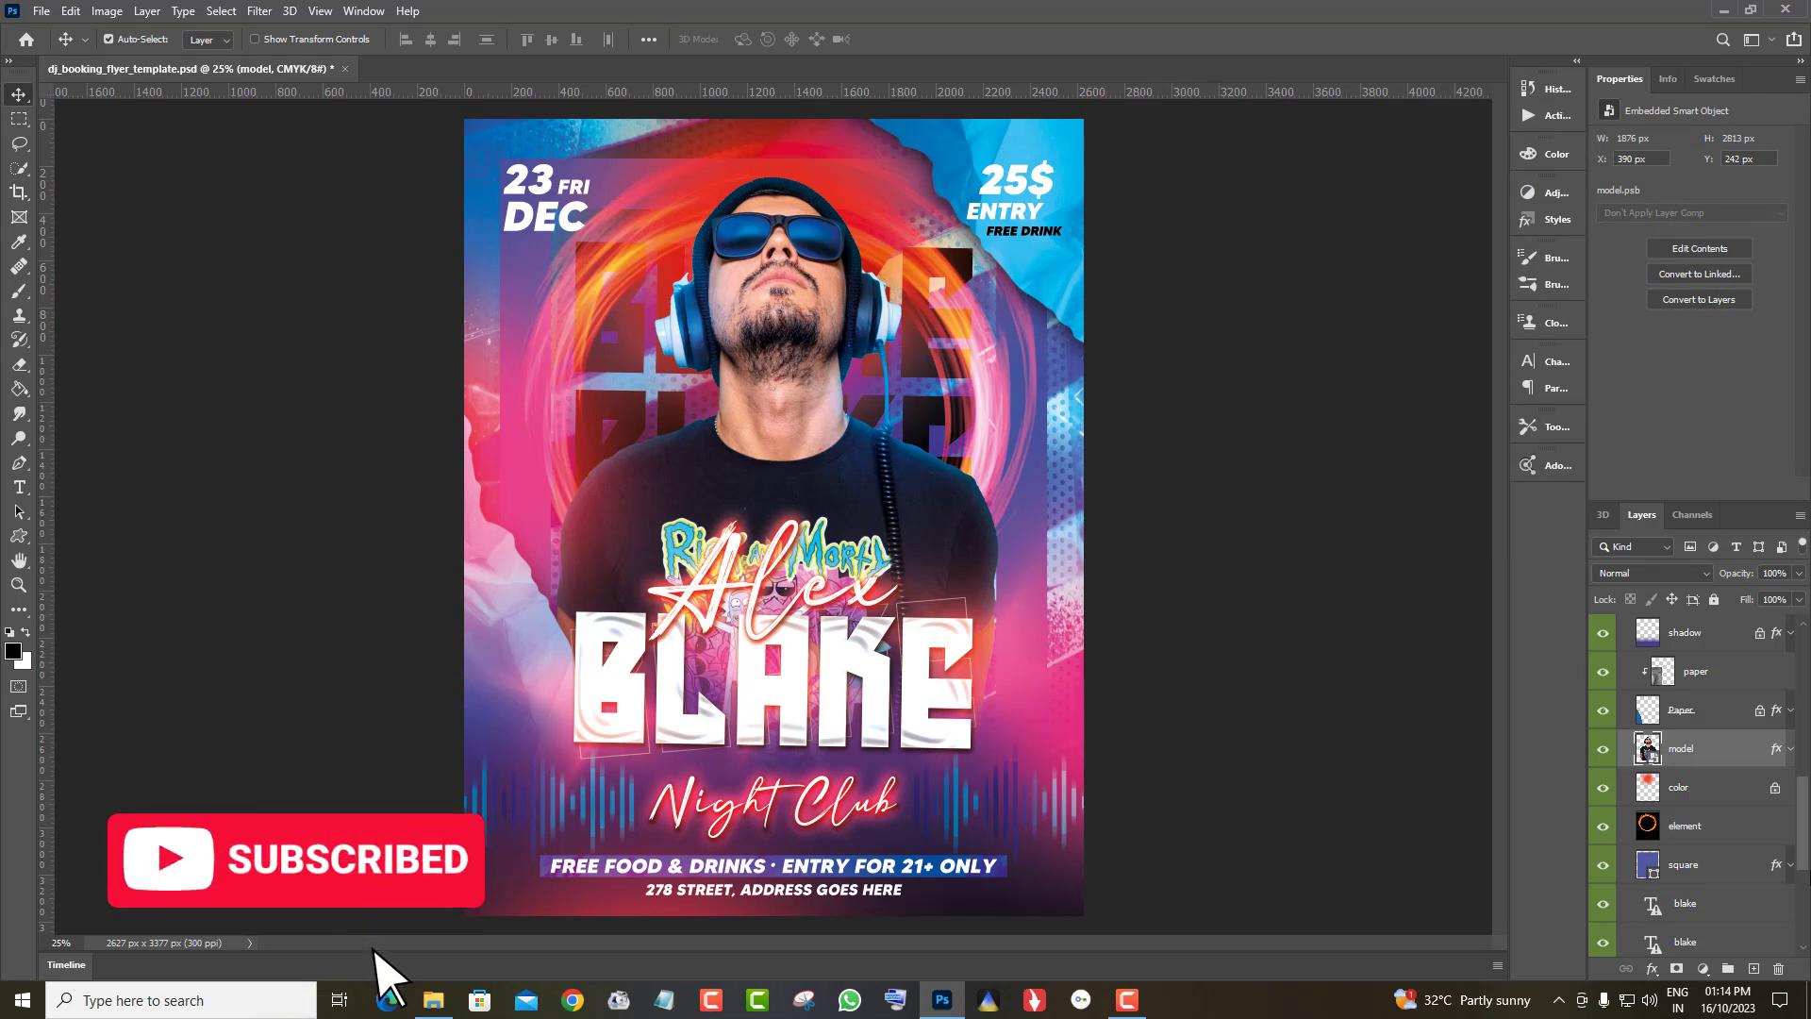
Hide the model layer to expose the black background lettering behind it
scroll(1604, 769, down, 4)
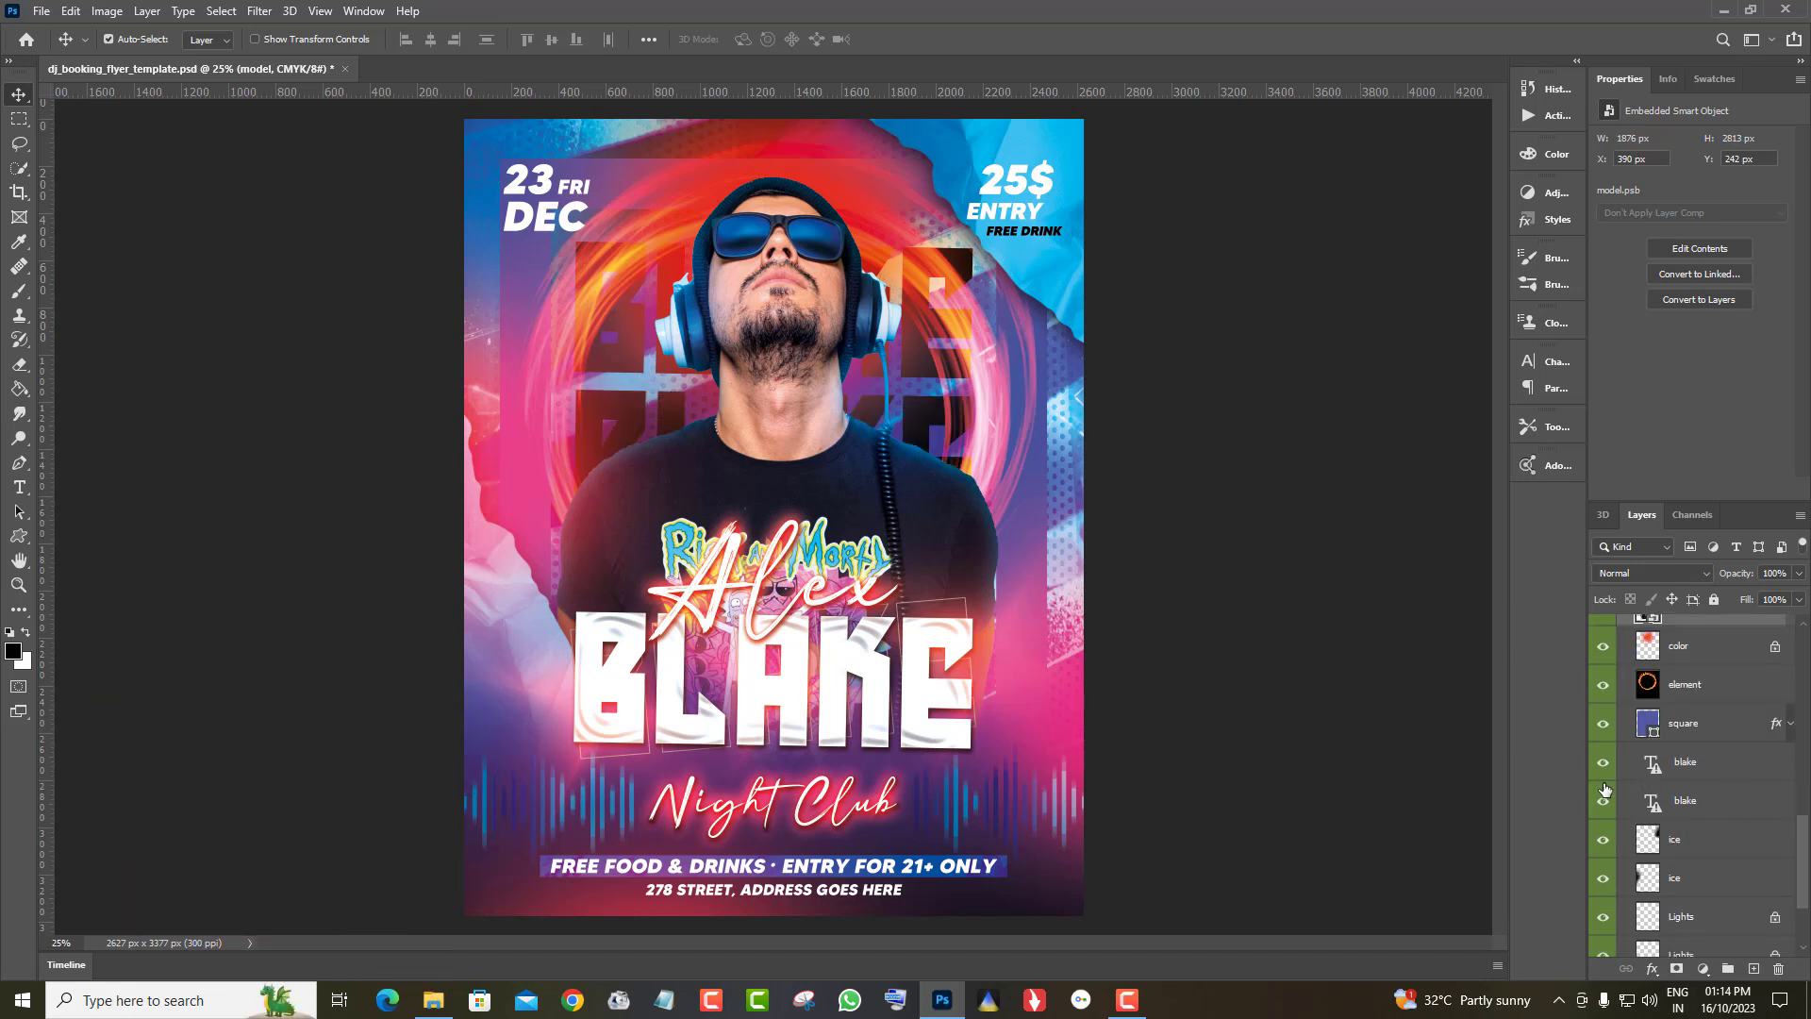
click(1603, 802)
scroll(1703, 802, up, 3)
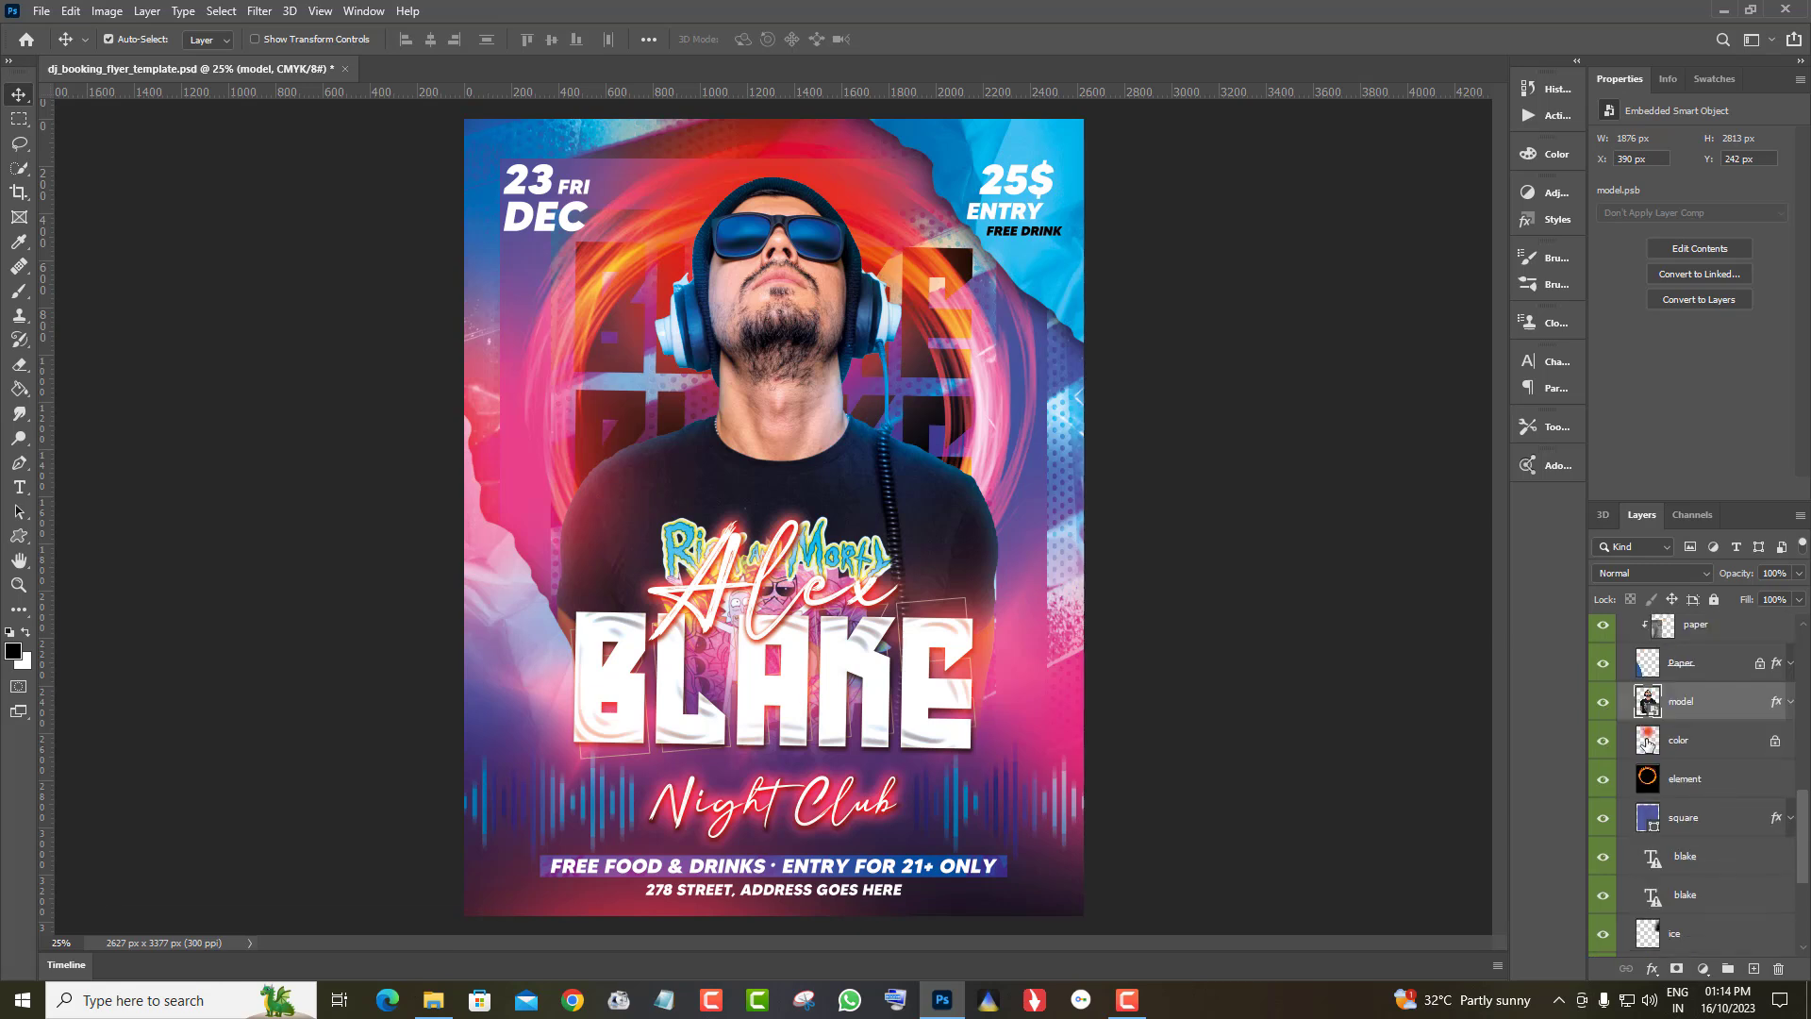
click(1601, 702)
Replace the lower of the two black background texts with YOUR
scroll(1701, 816, down, 2)
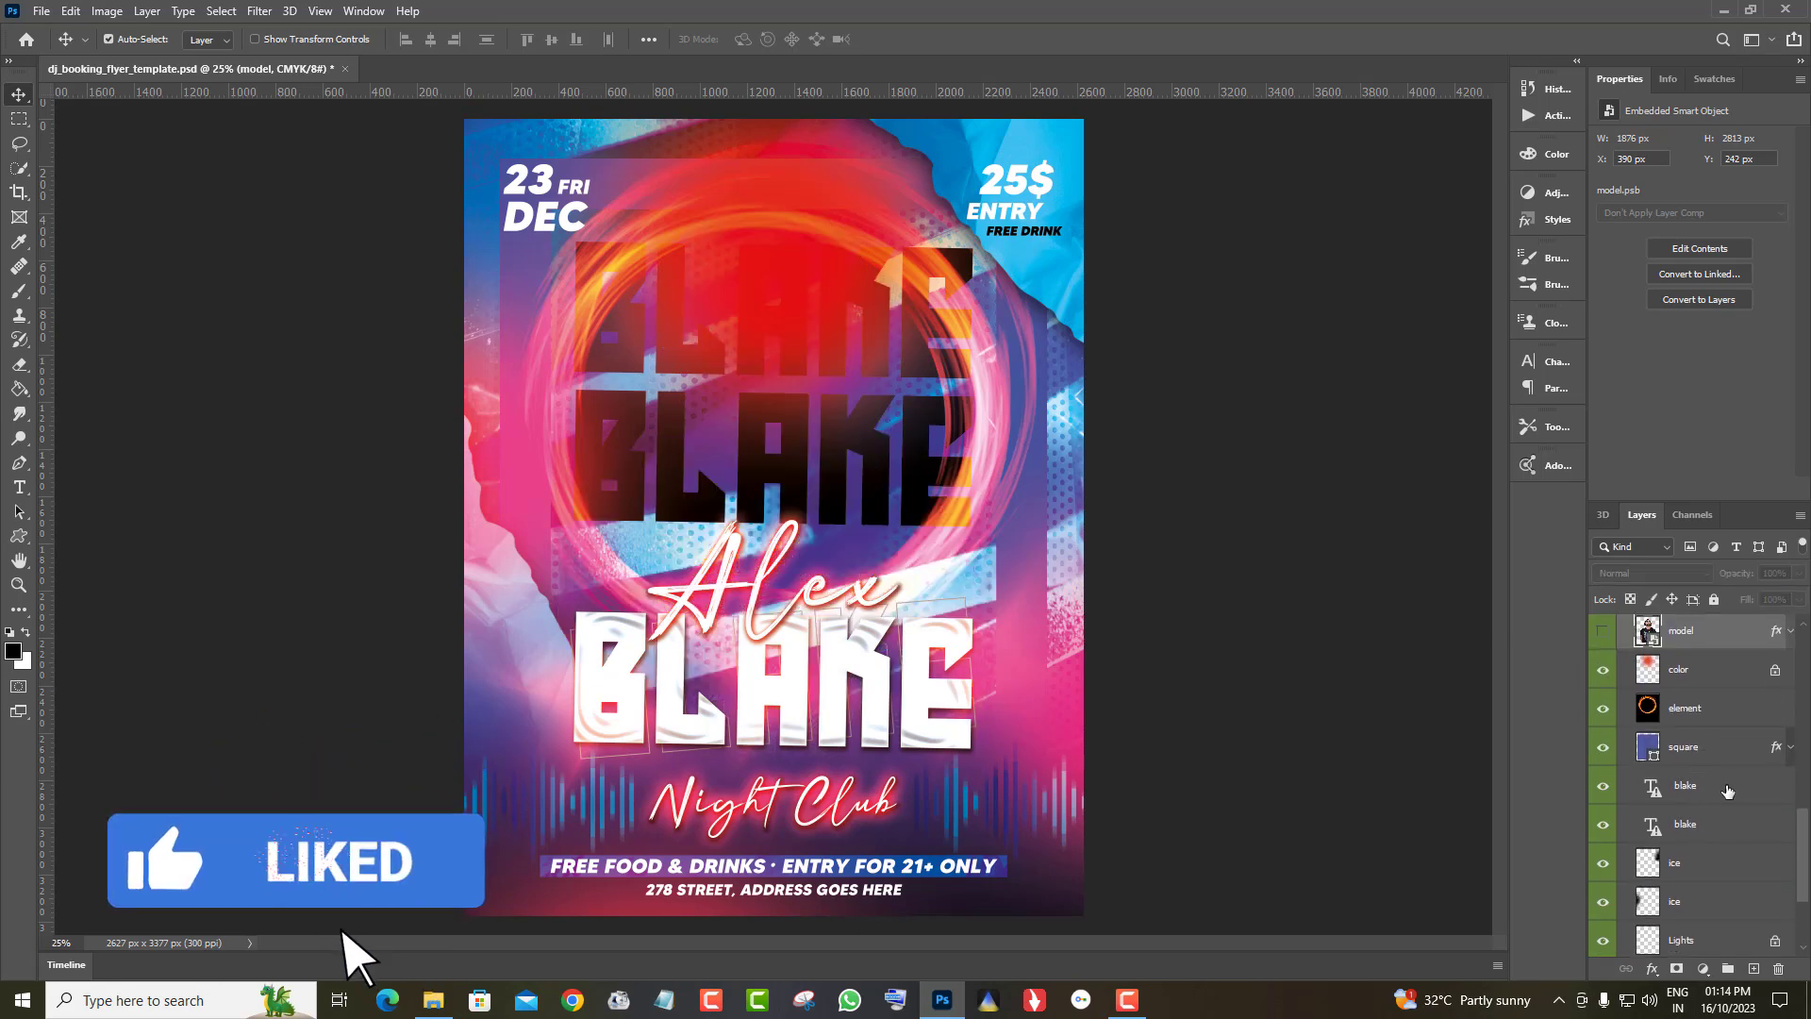
click(1658, 795)
double_click(1658, 794)
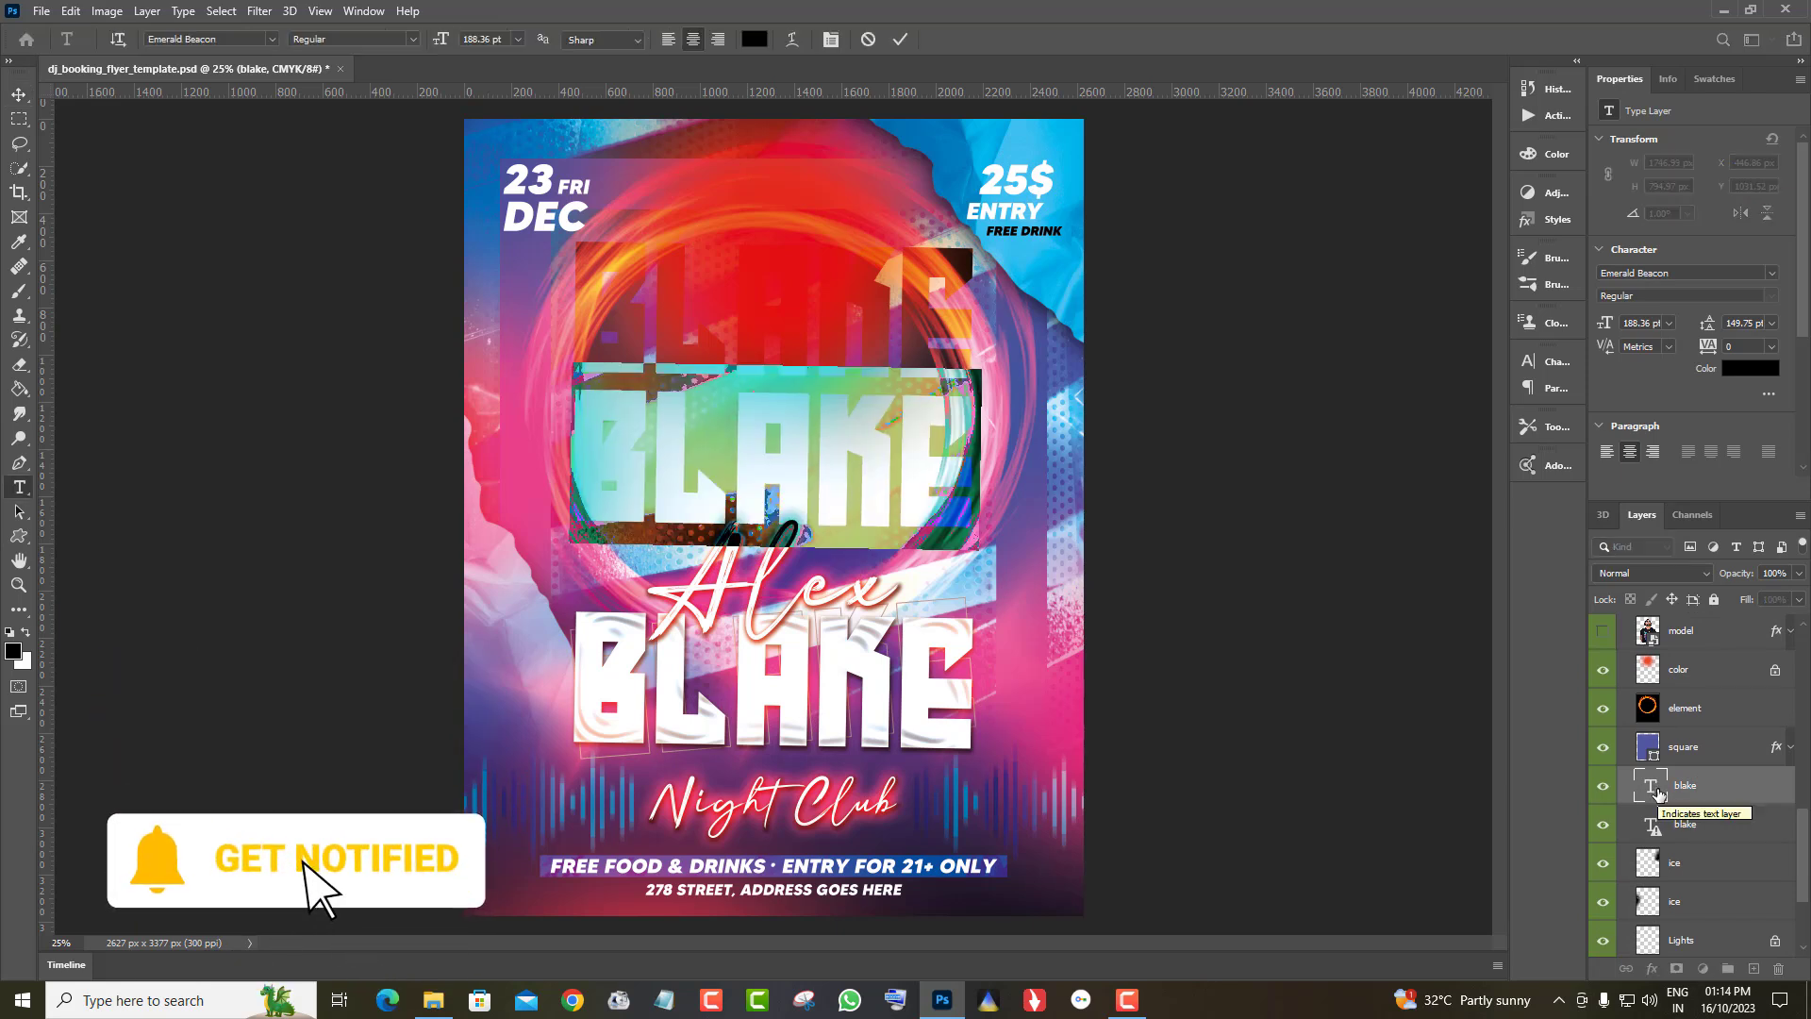
text(Y)
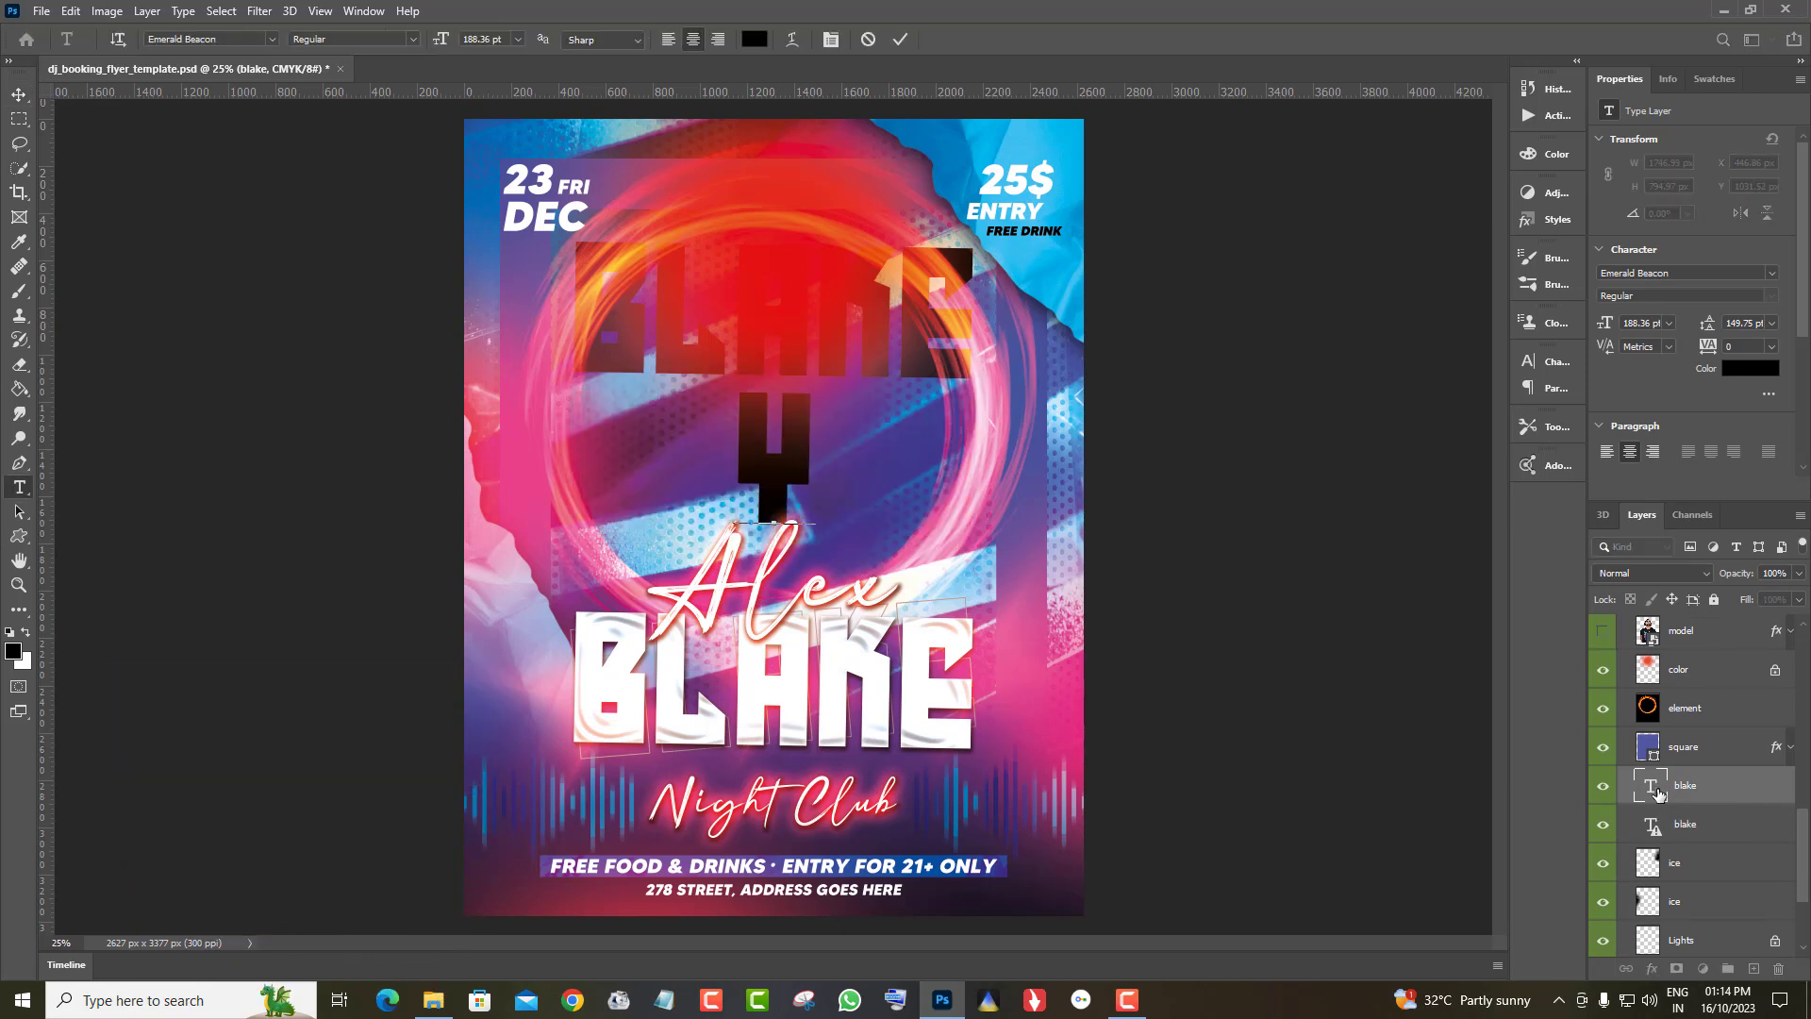
text(OUR)
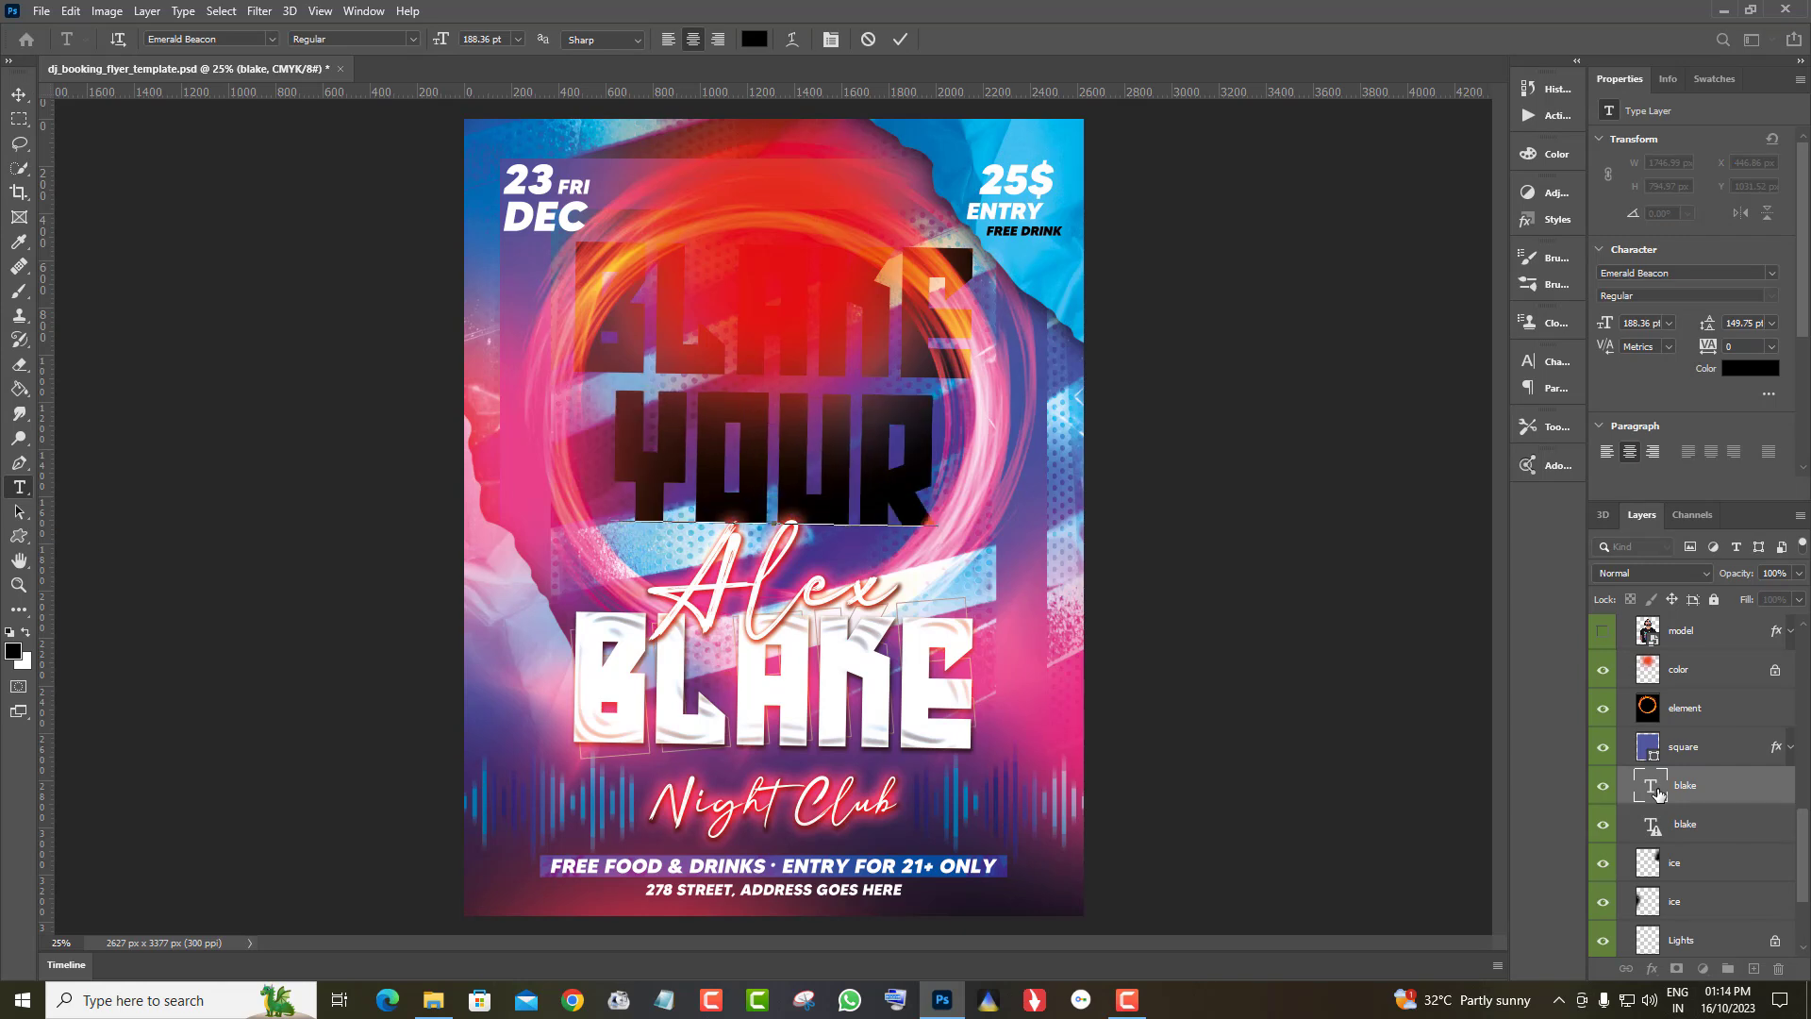
Replace the upper black background text with TEXT and commit the edit
click(1658, 826)
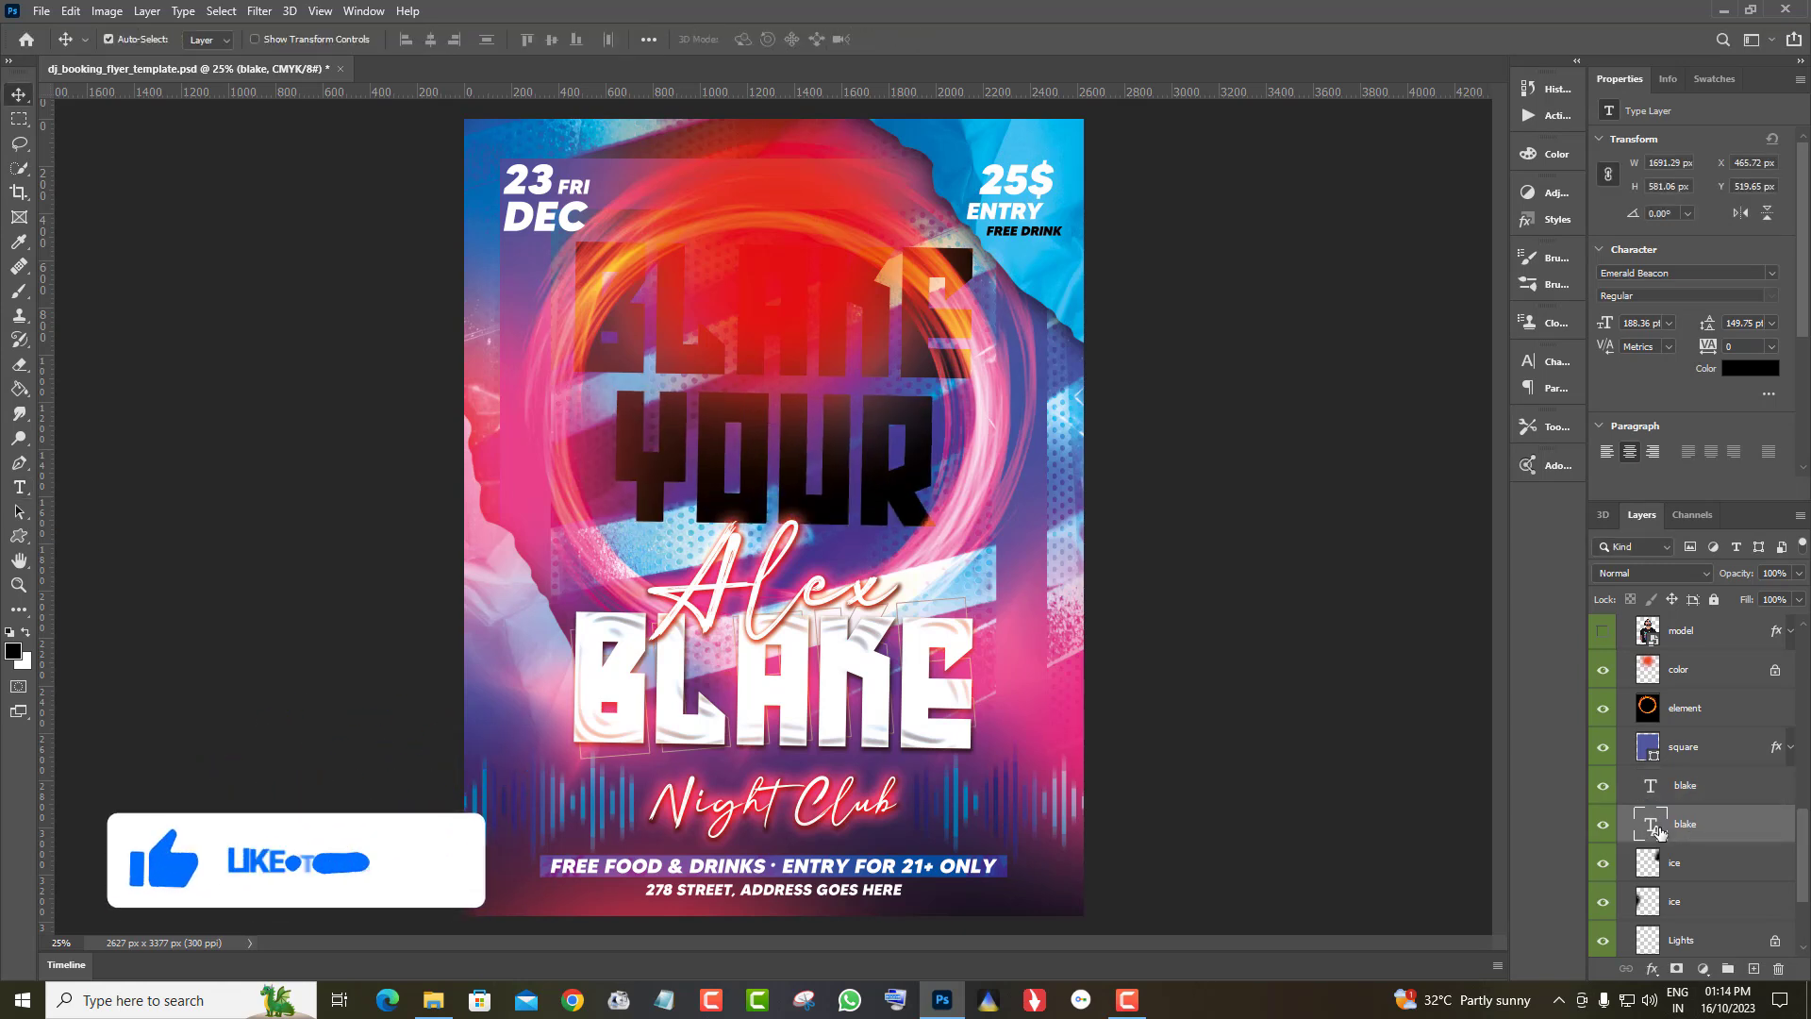
double_click(1658, 826)
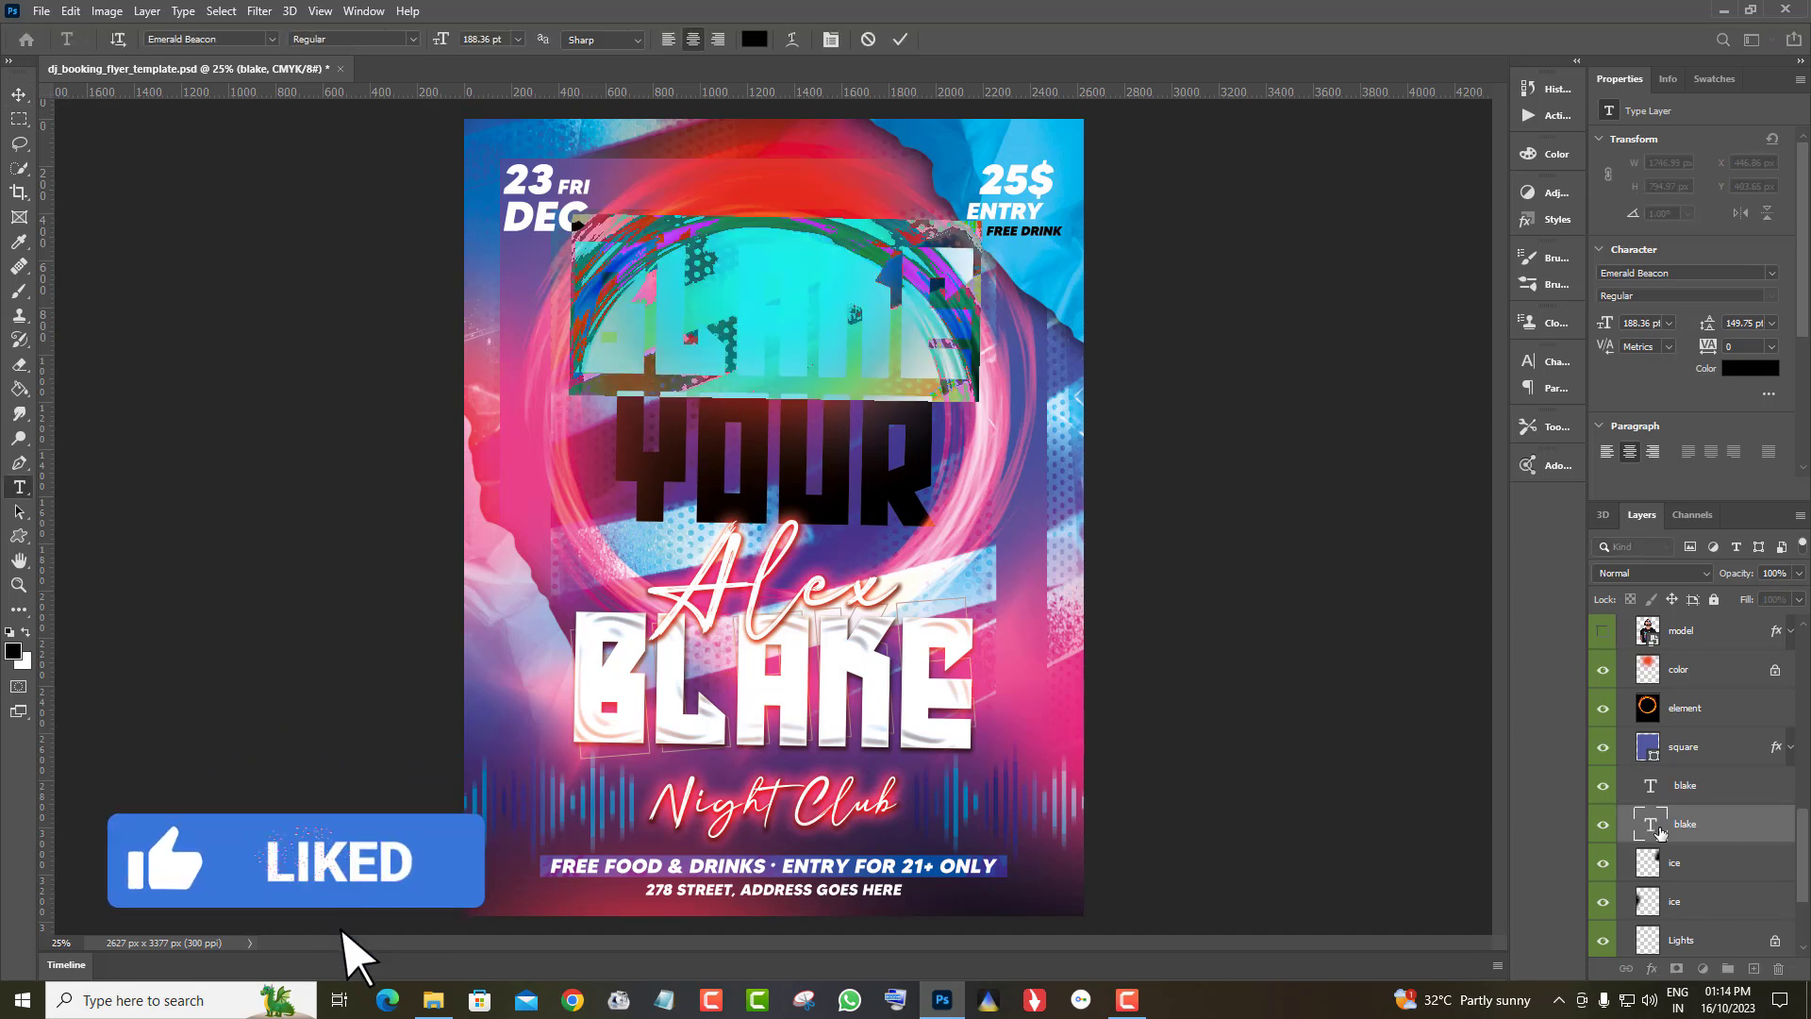
key(BackSpace)
text(TEXT)
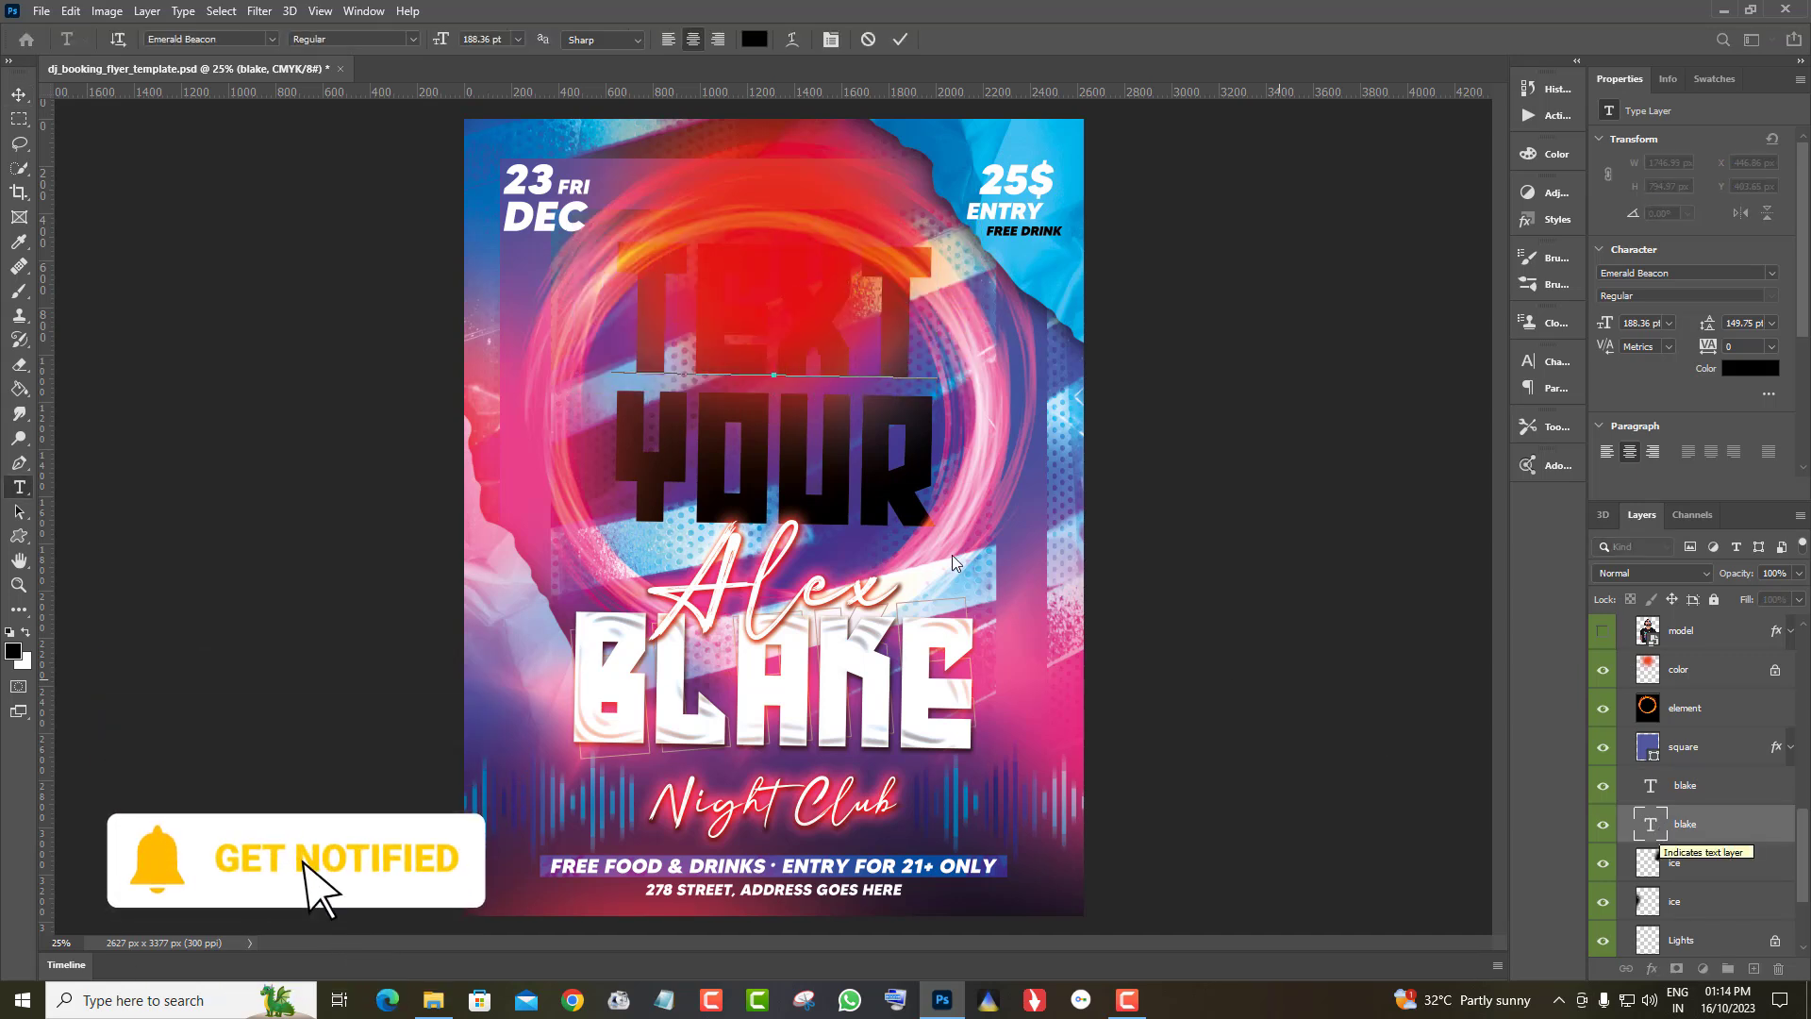
click(19, 95)
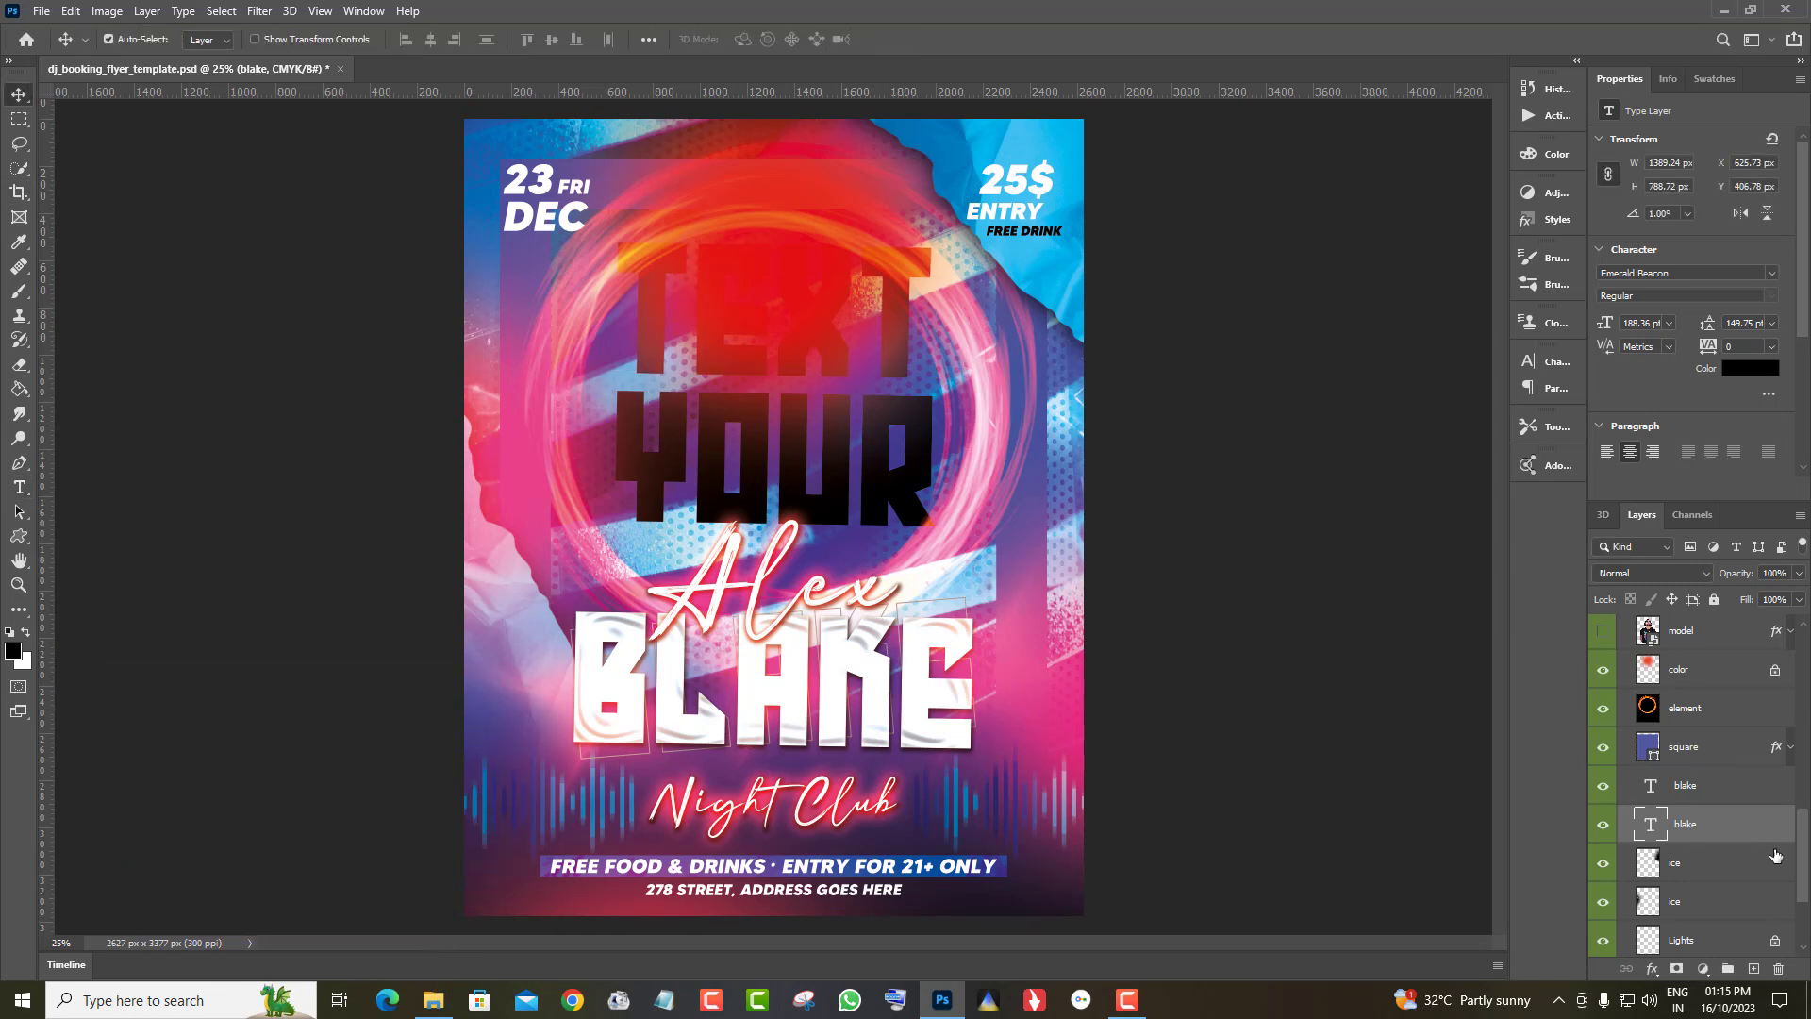
Unlock the color layer and reduce its opacity to 79%
click(1609, 671)
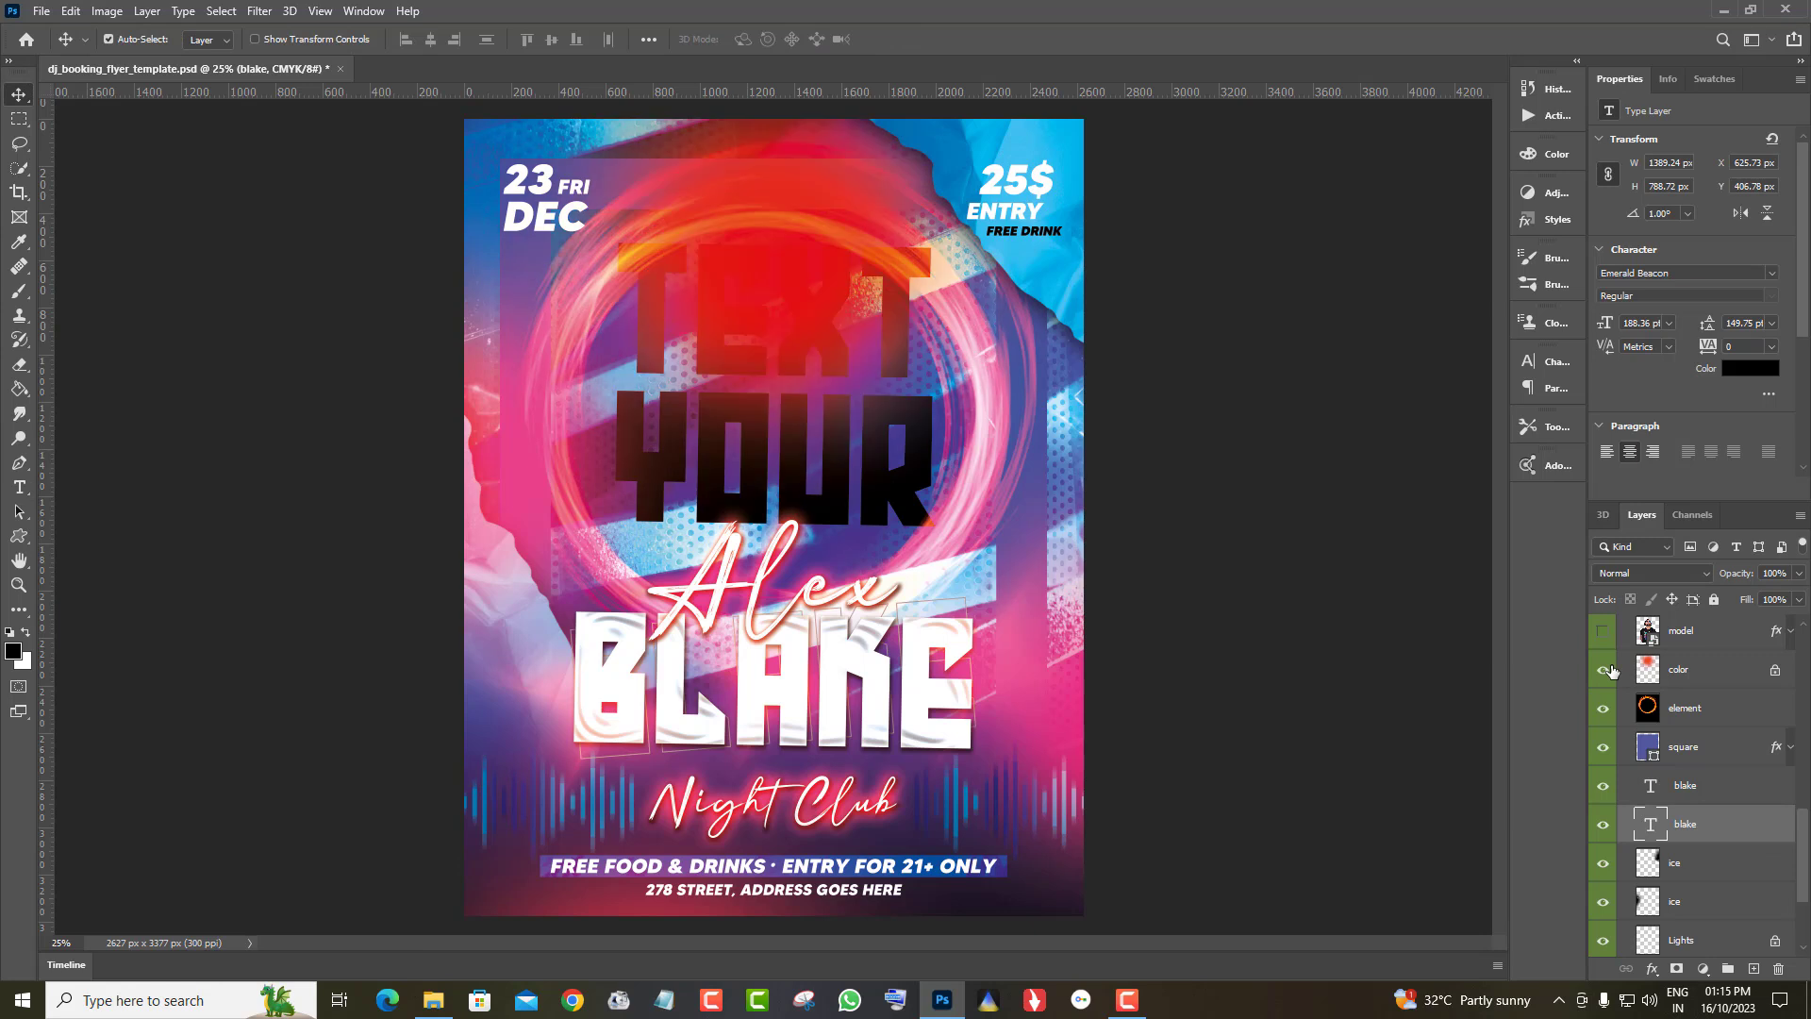
click(1773, 674)
click(1798, 574)
mouse_move(1797, 594)
mouse_down()
mouse_move(1767, 597)
mouse_move(1780, 602)
mouse_up()
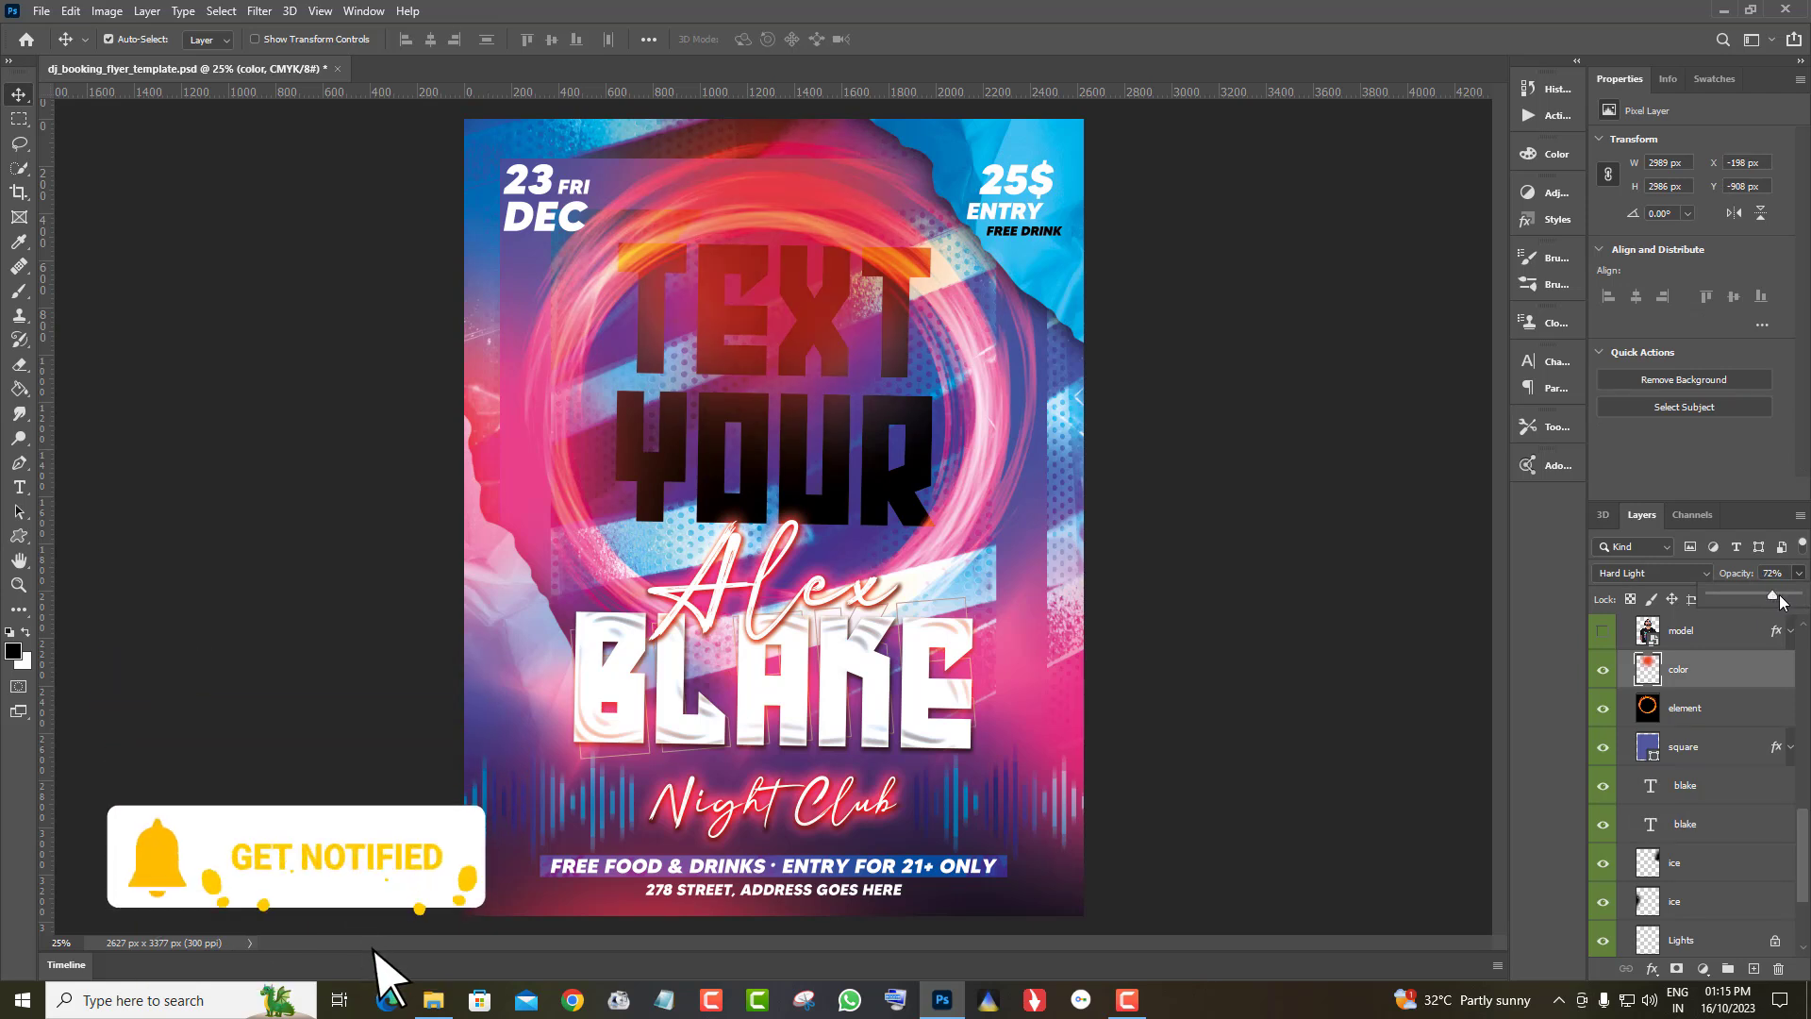
Show the model layer again and scale both background text layers together to about 123%, centred behind the man
scroll(1694, 660, up, 1)
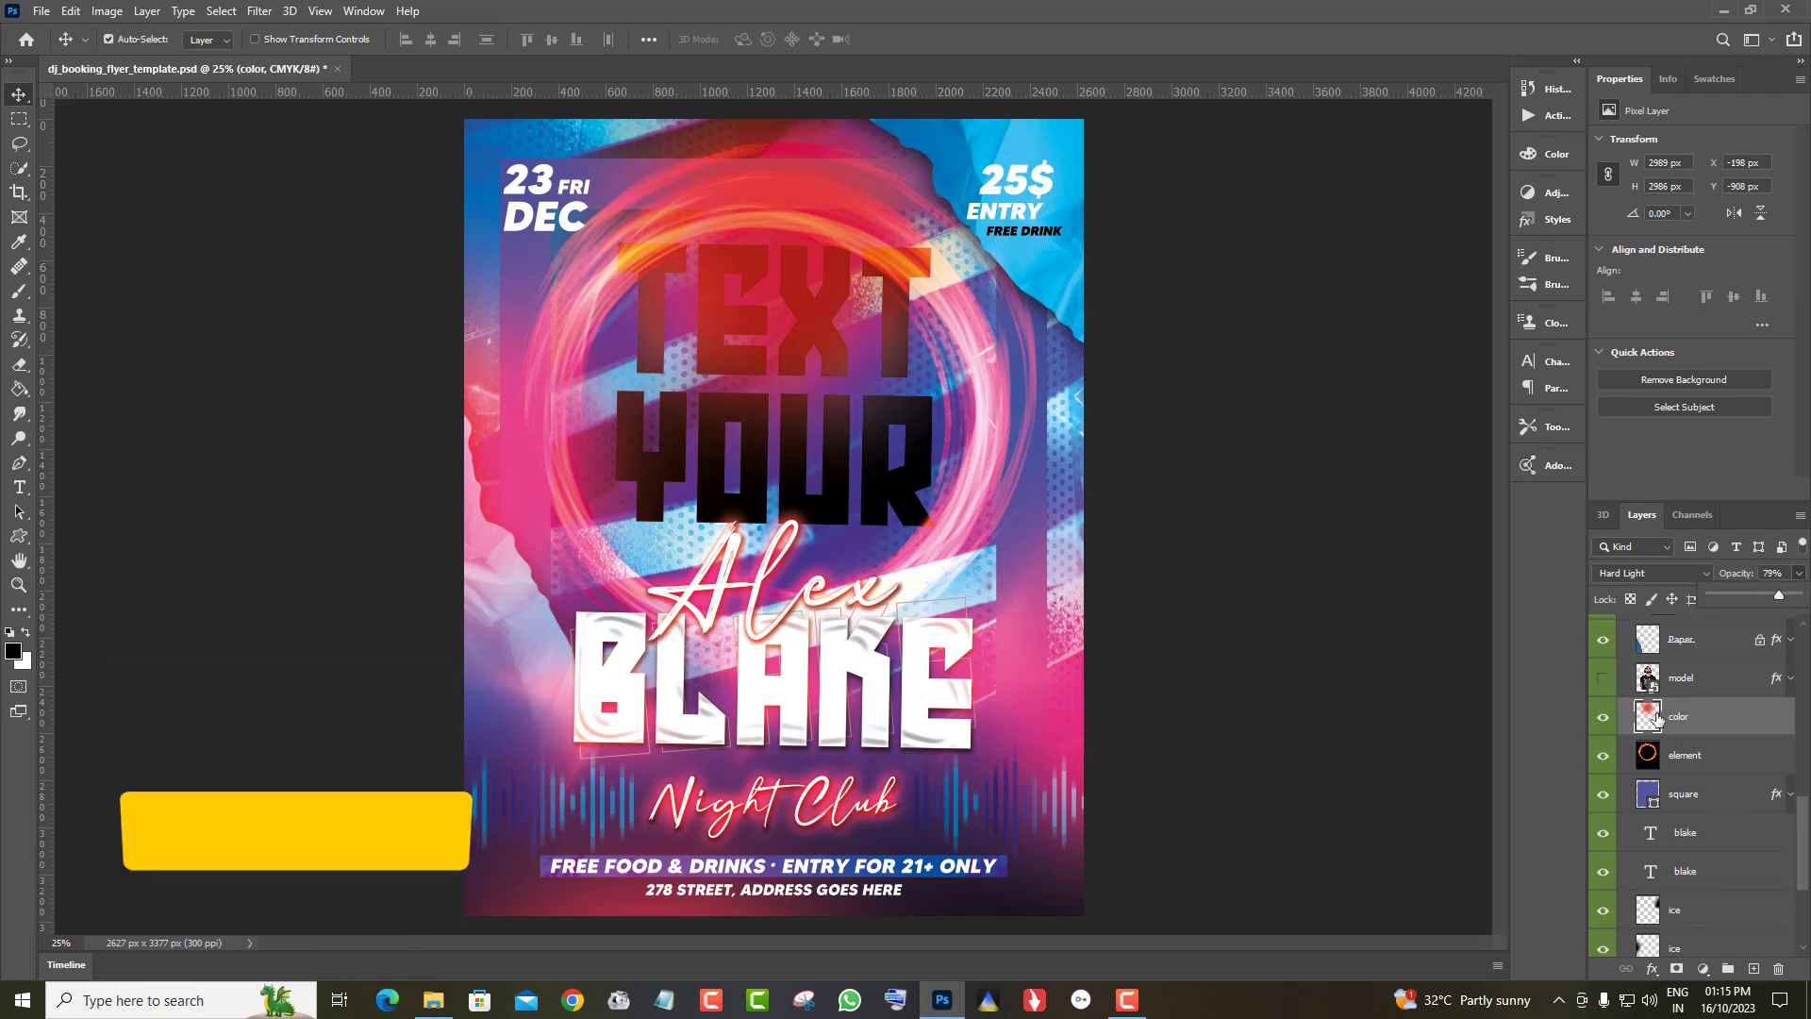
click(1603, 679)
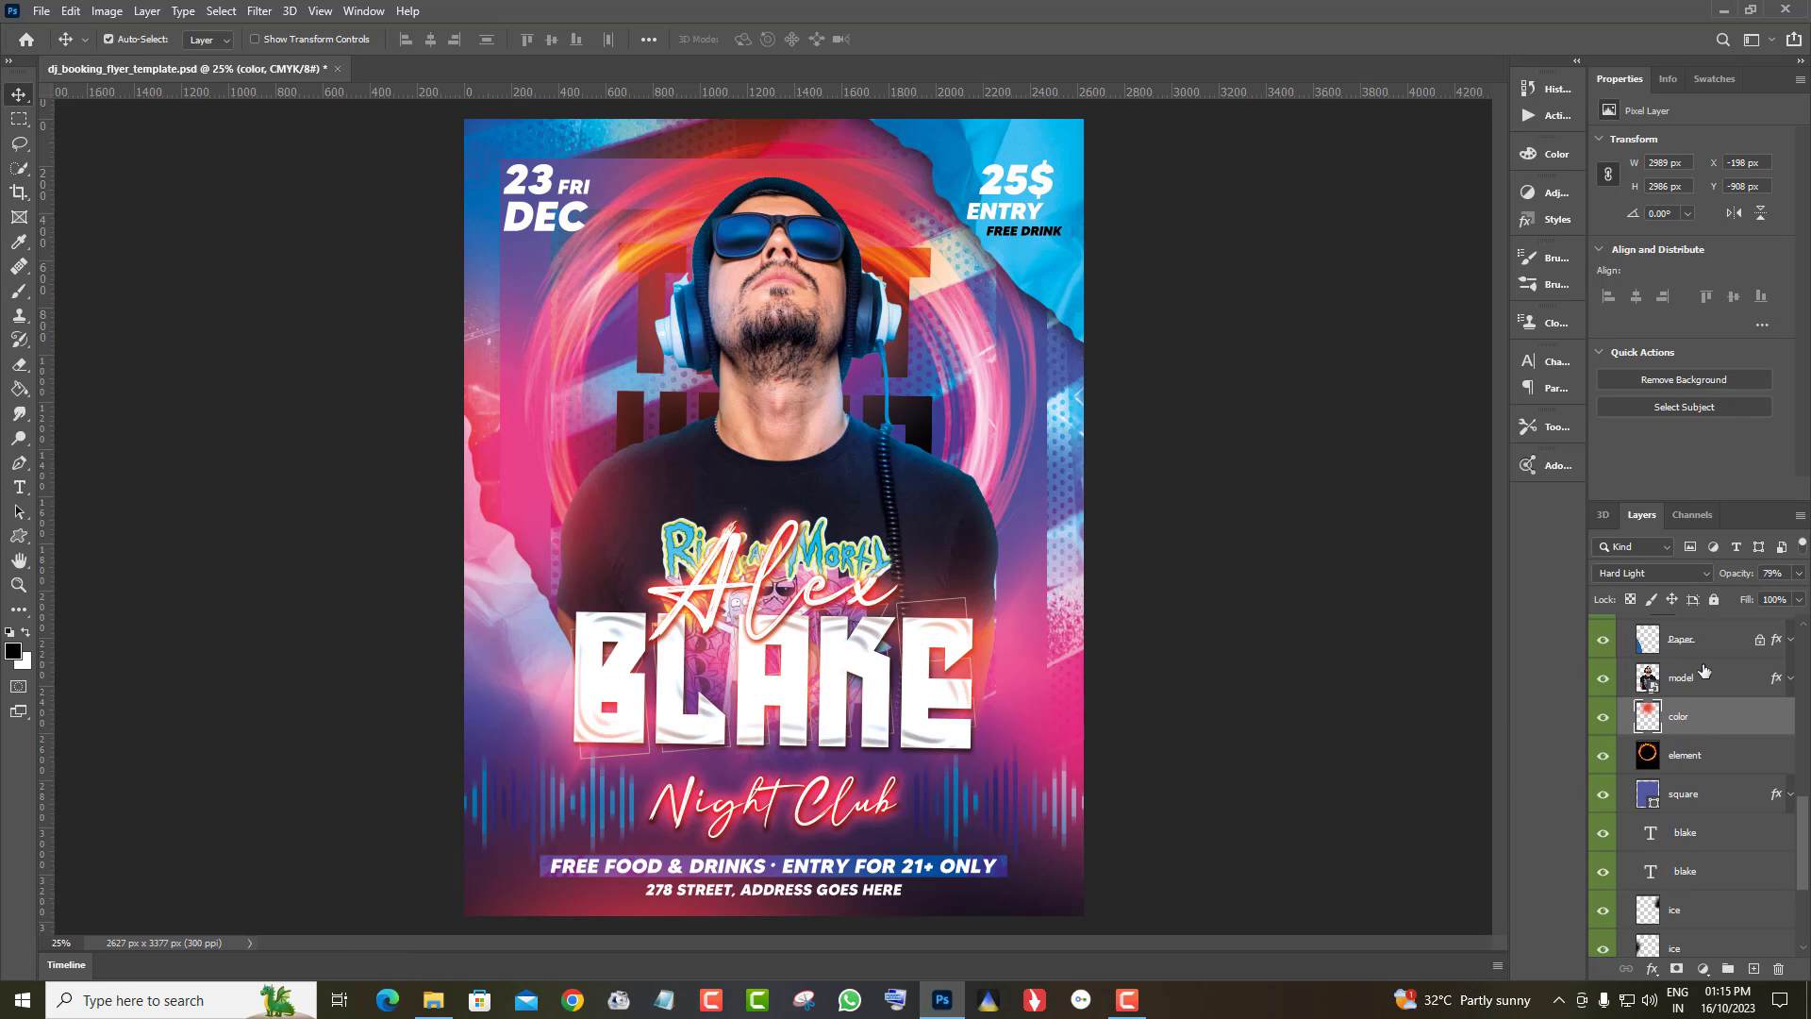
click(1738, 841)
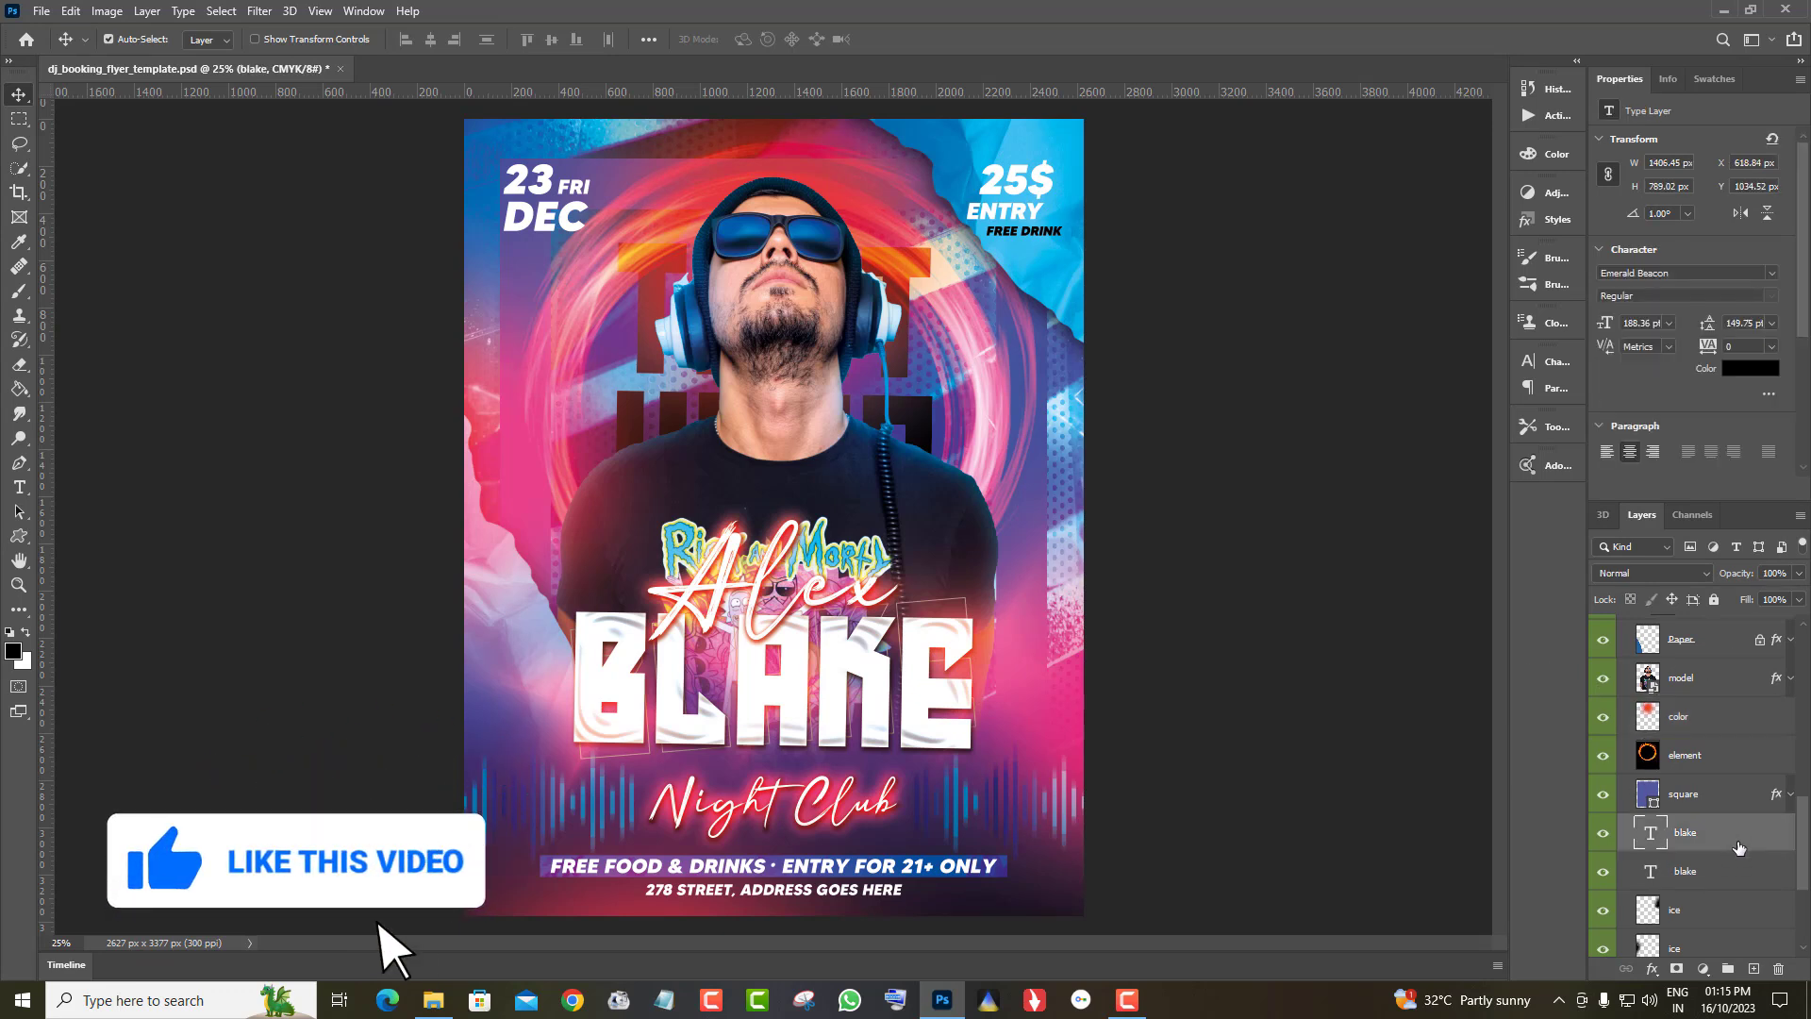
shift+click(1729, 871)
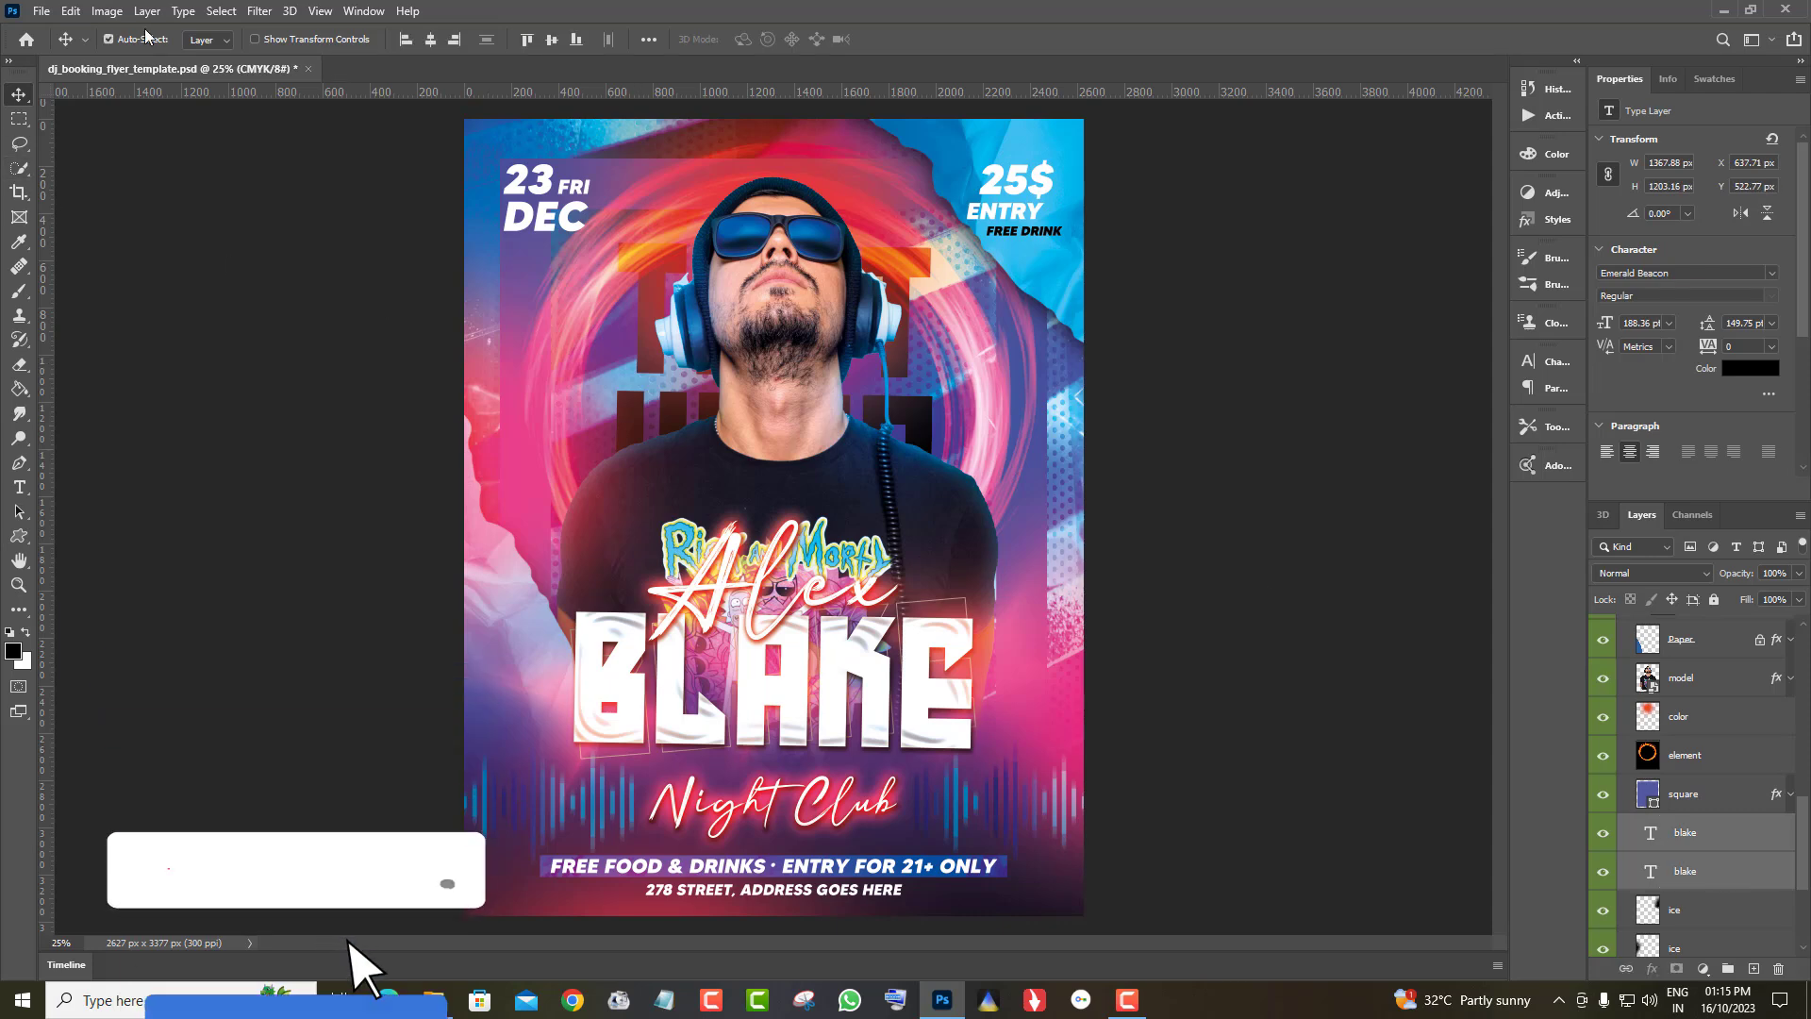
click(71, 11)
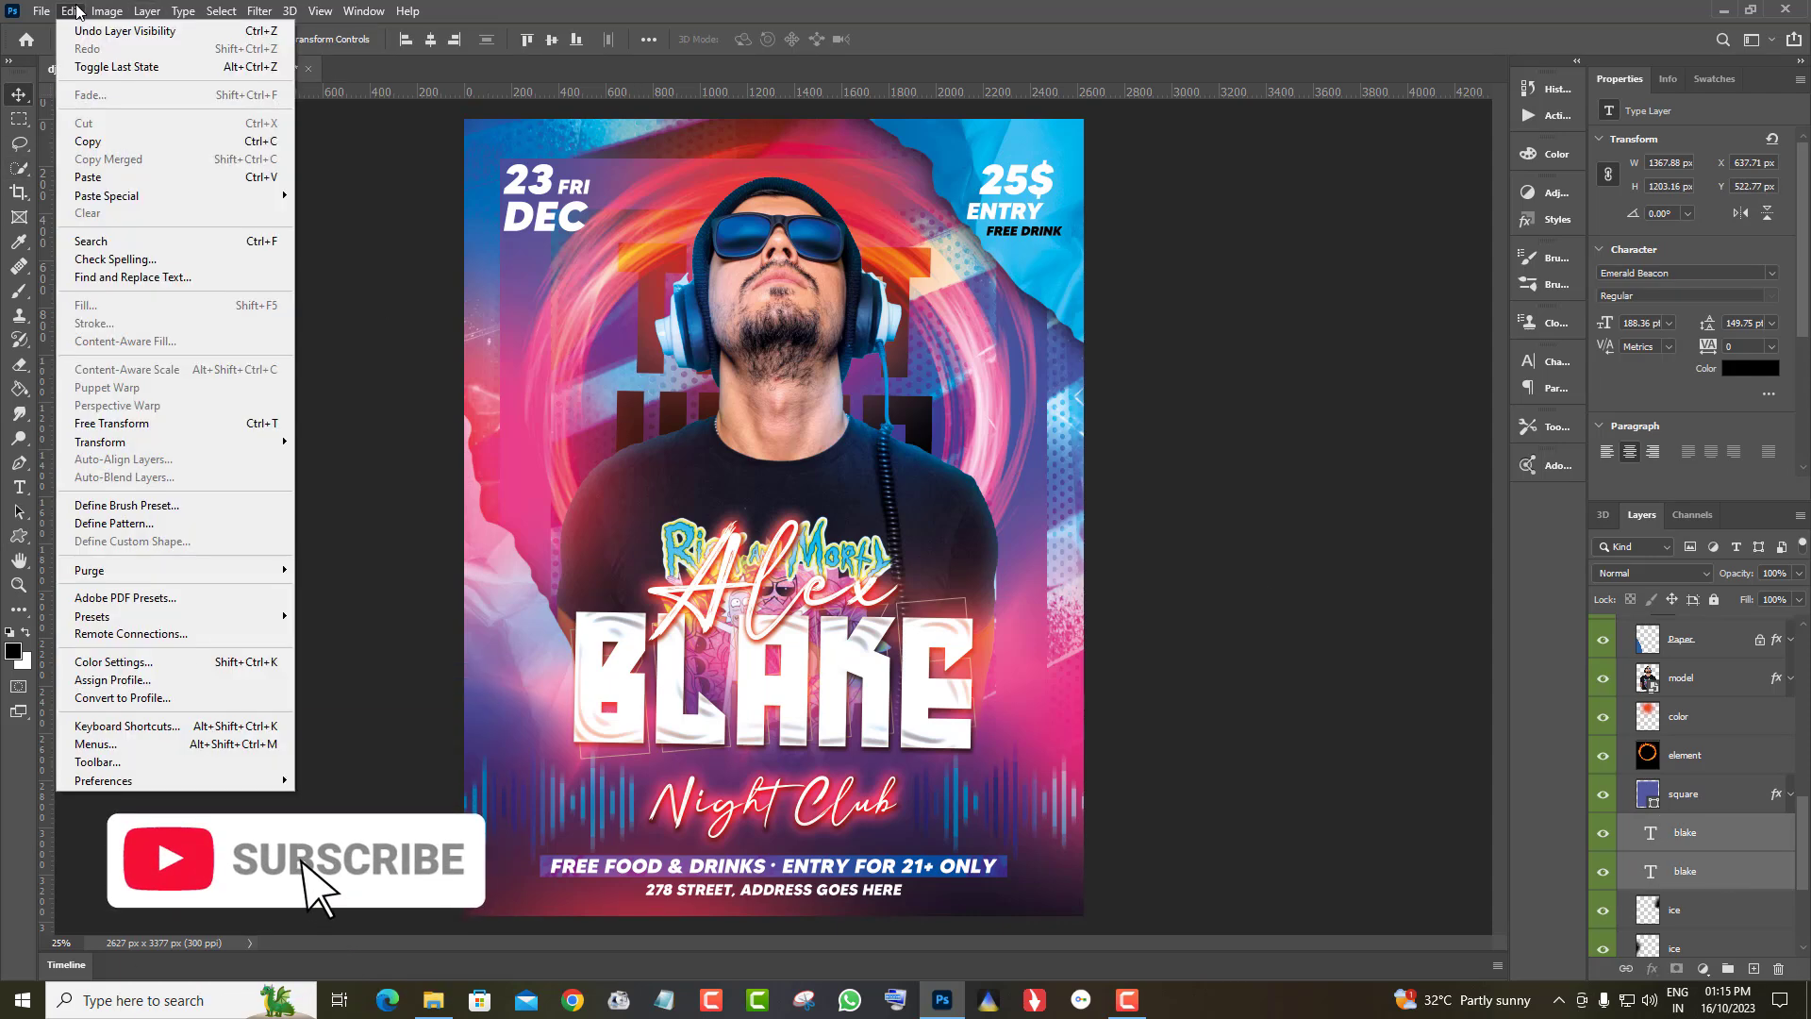
click(143, 422)
drag(943, 377, 921, 445)
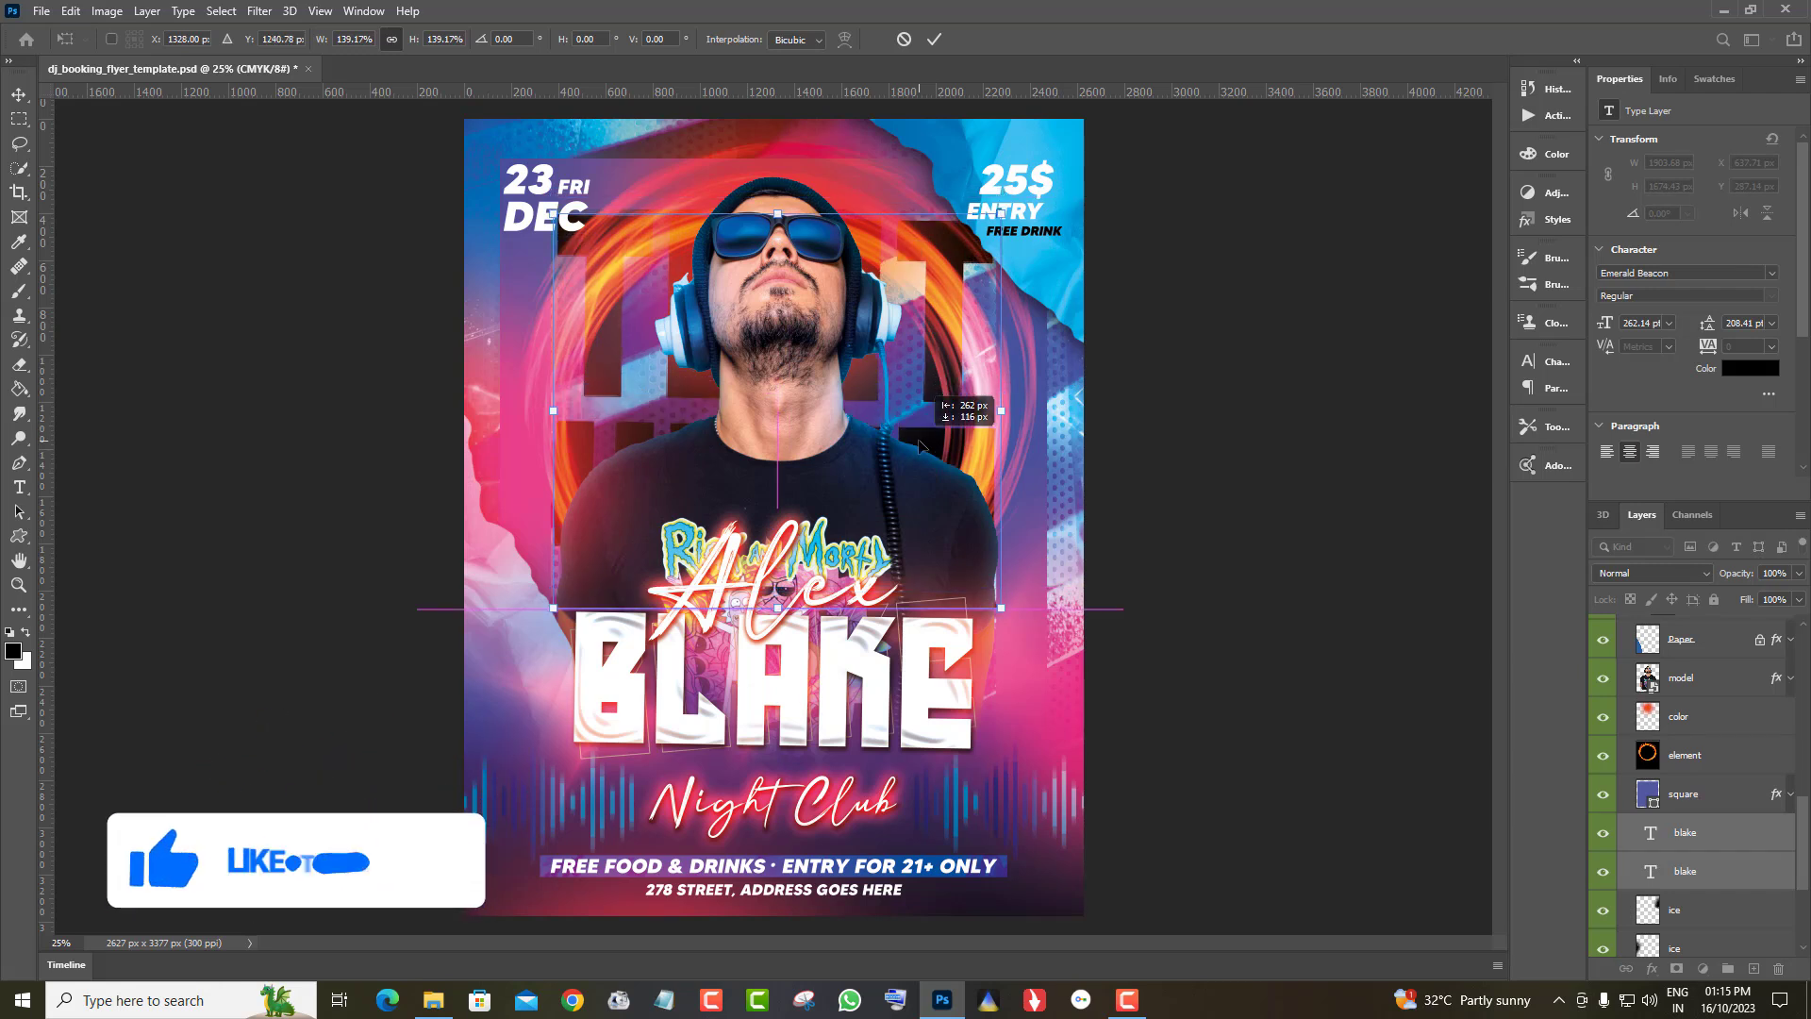
drag(777, 607, 769, 562)
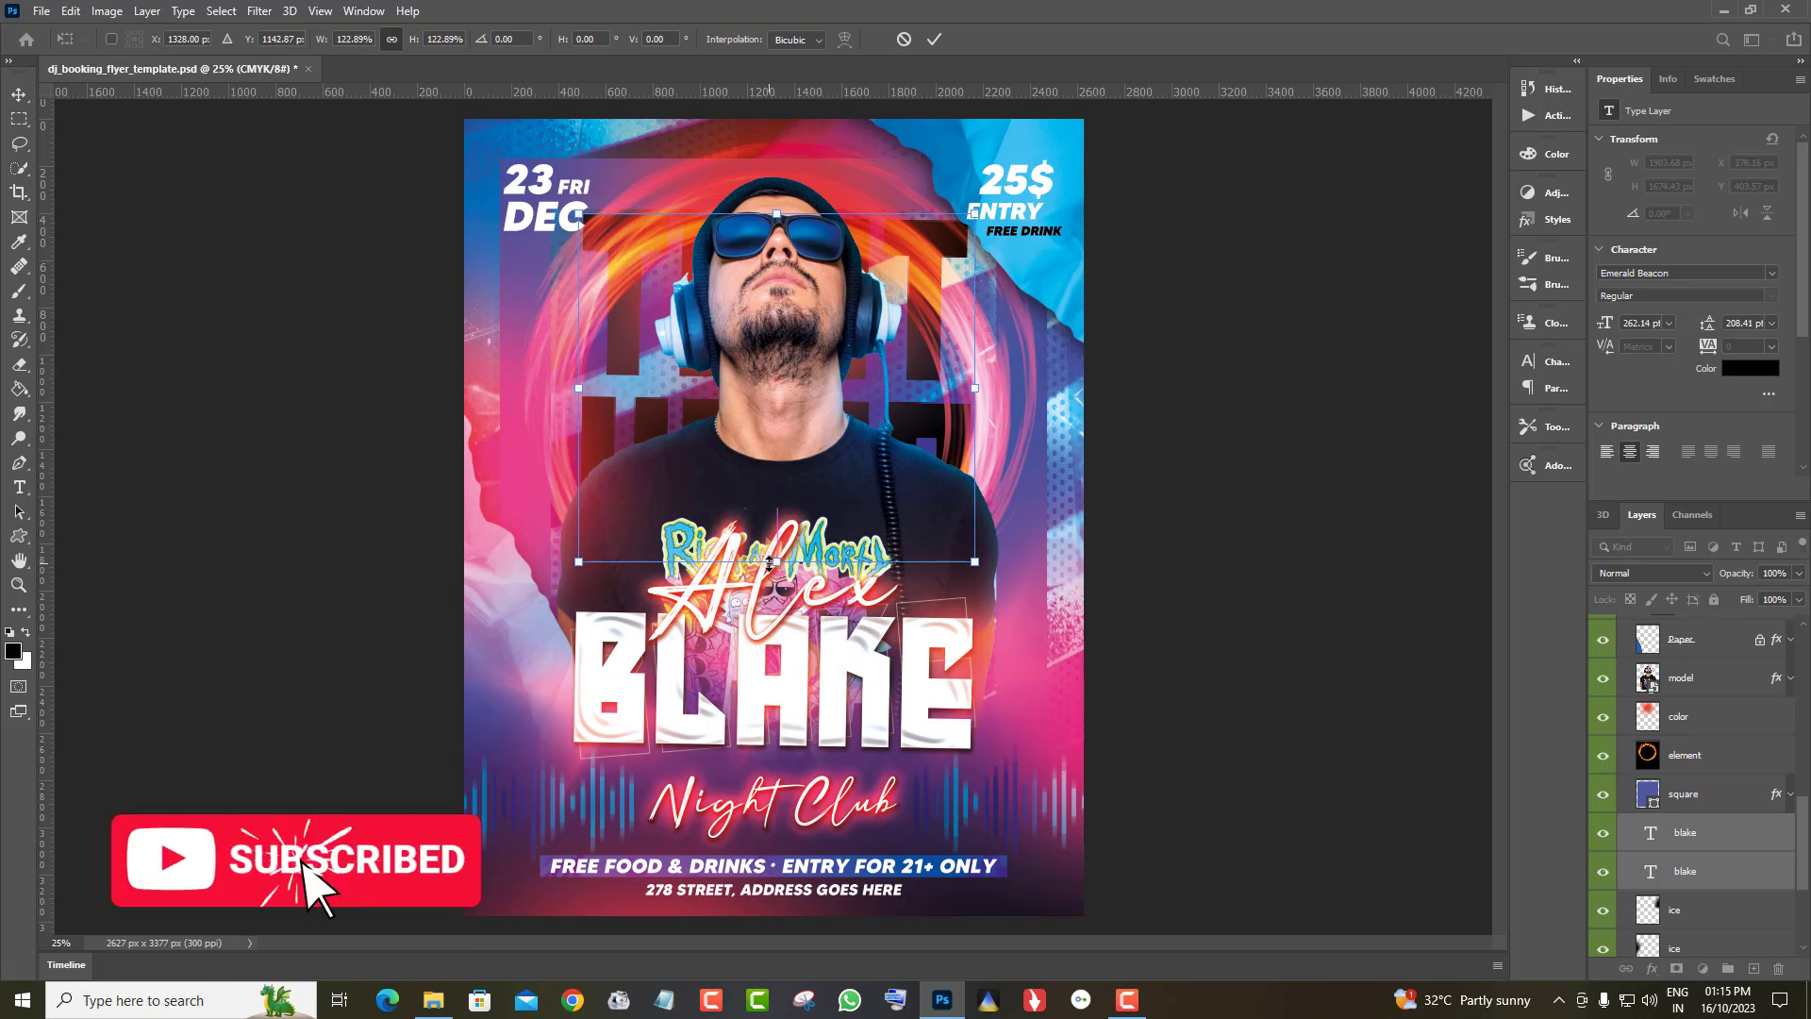
click(19, 95)
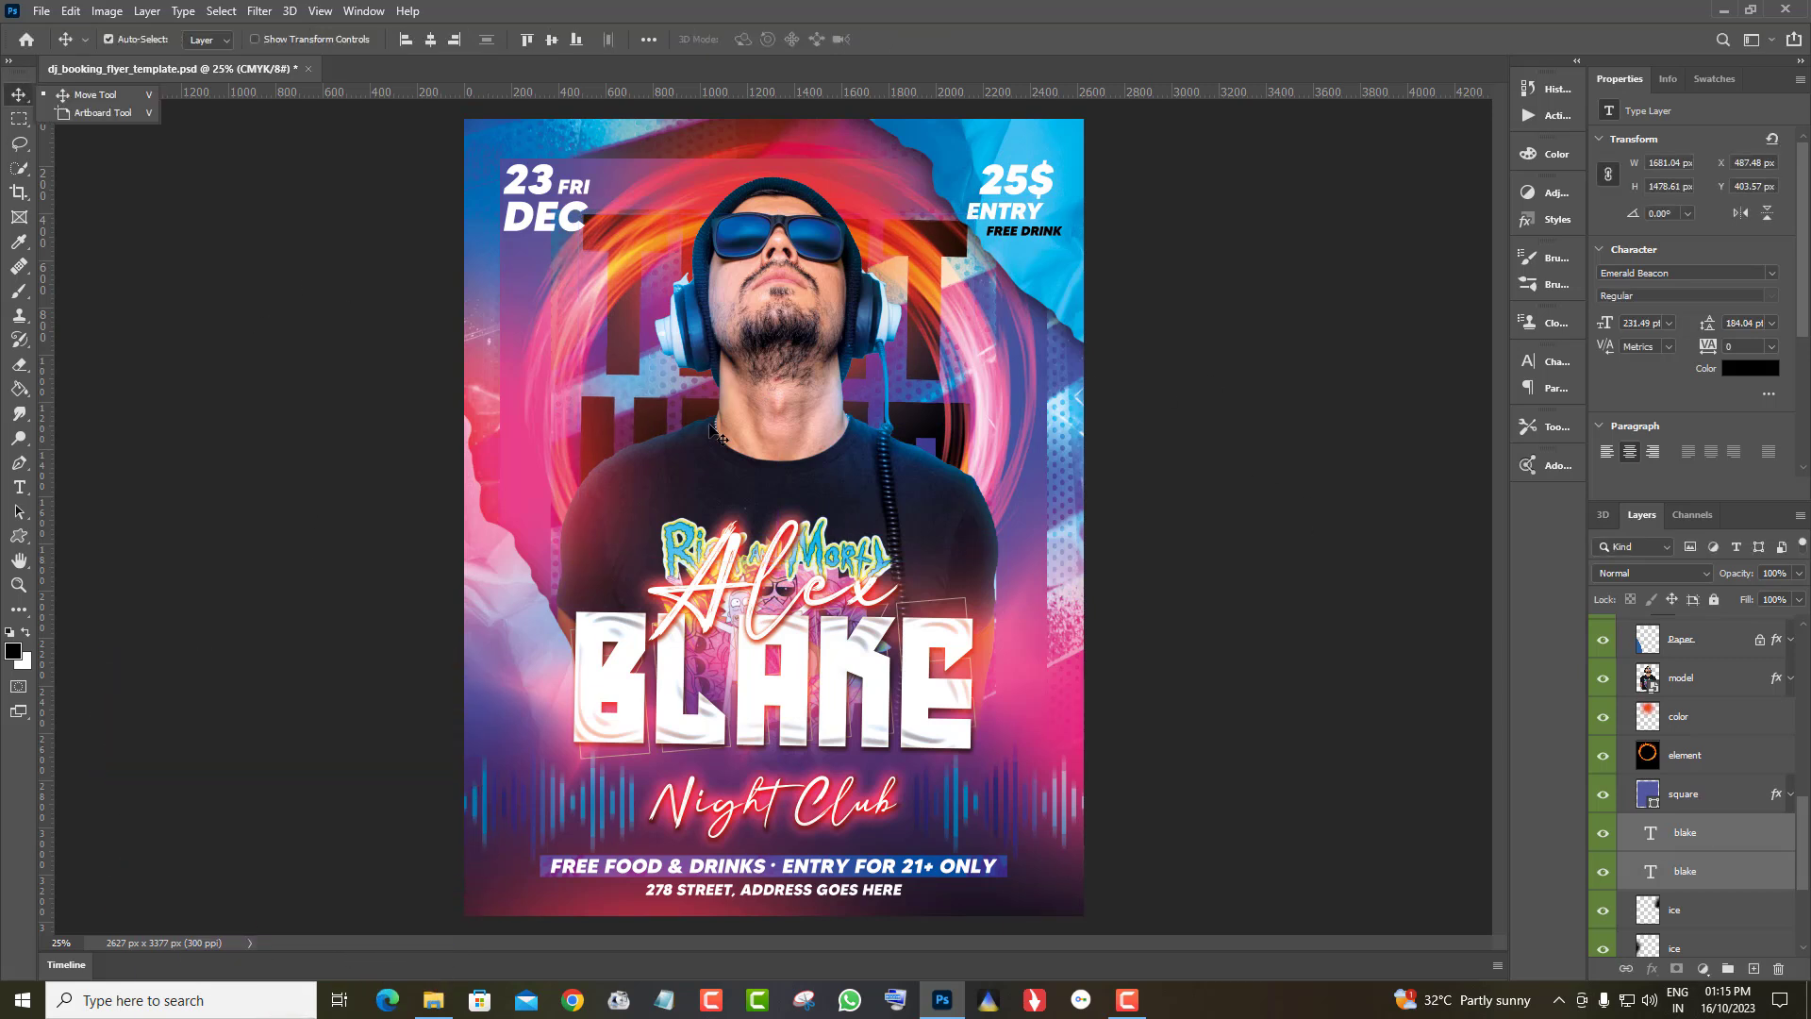
Toggle the visibility of the two ice layers to check what each contributes to the background
scroll(1698, 854, down, 5)
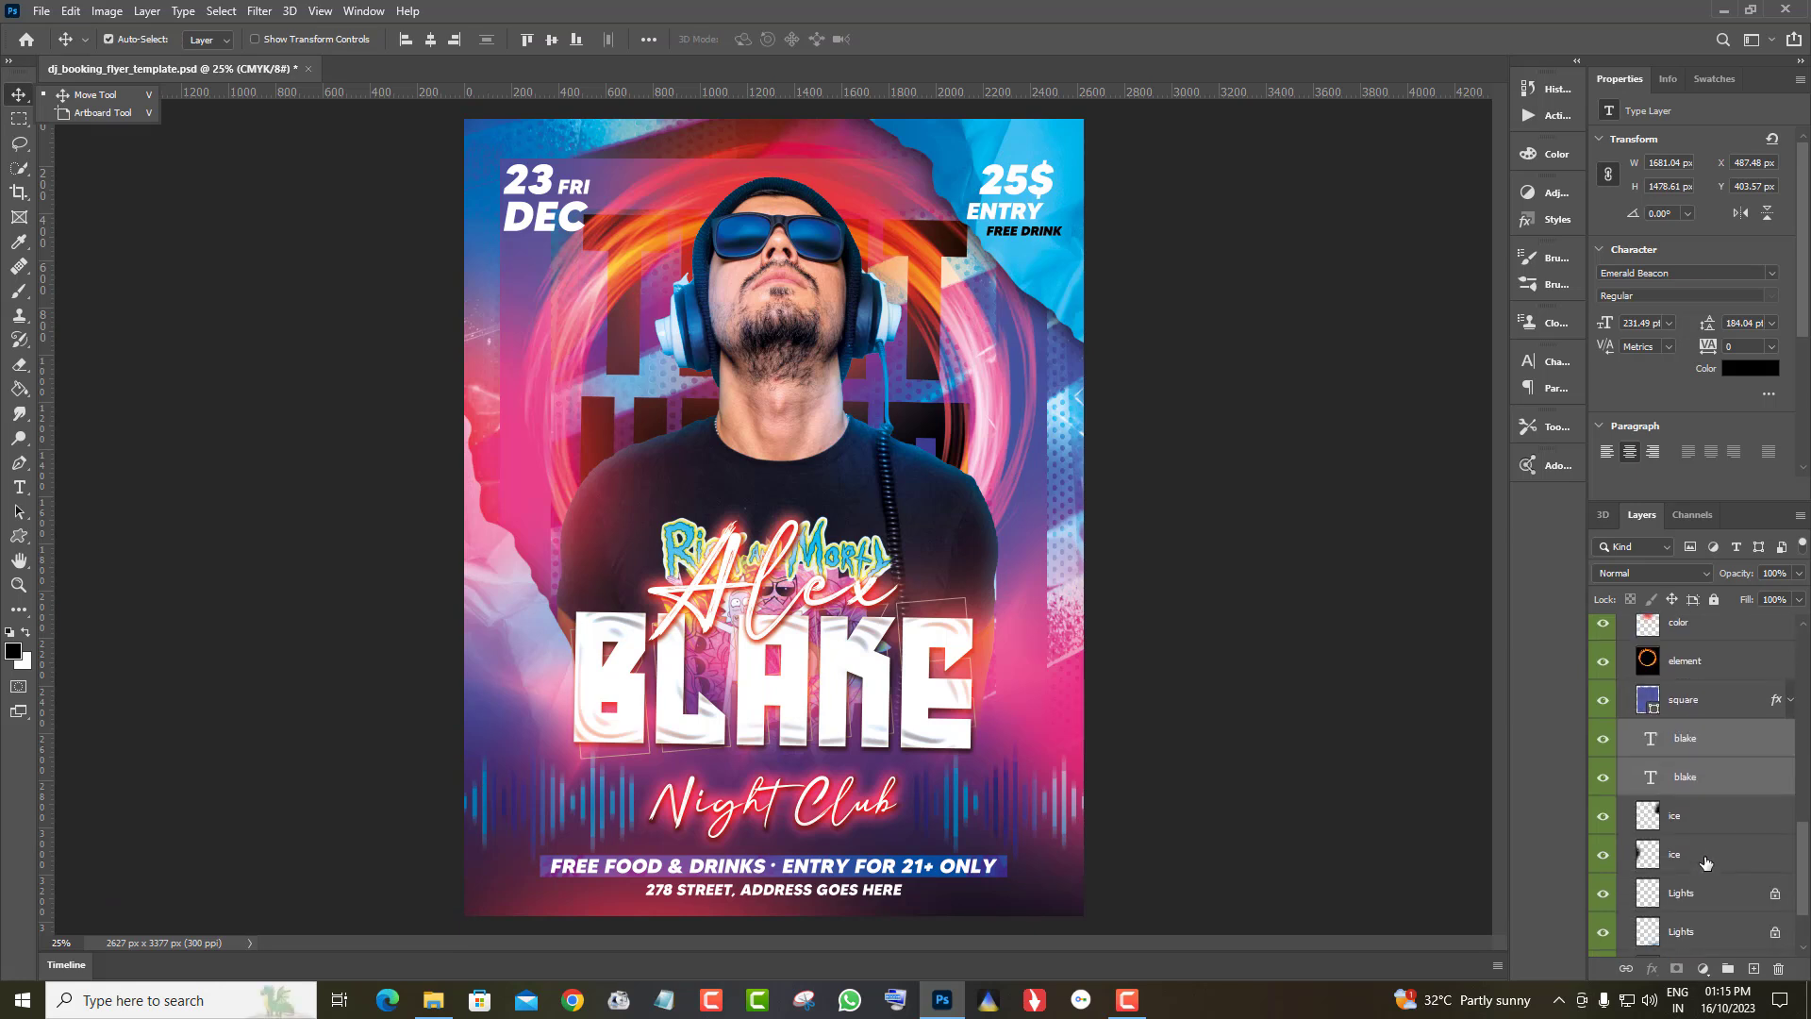
click(1645, 722)
click(1599, 722)
click(1599, 723)
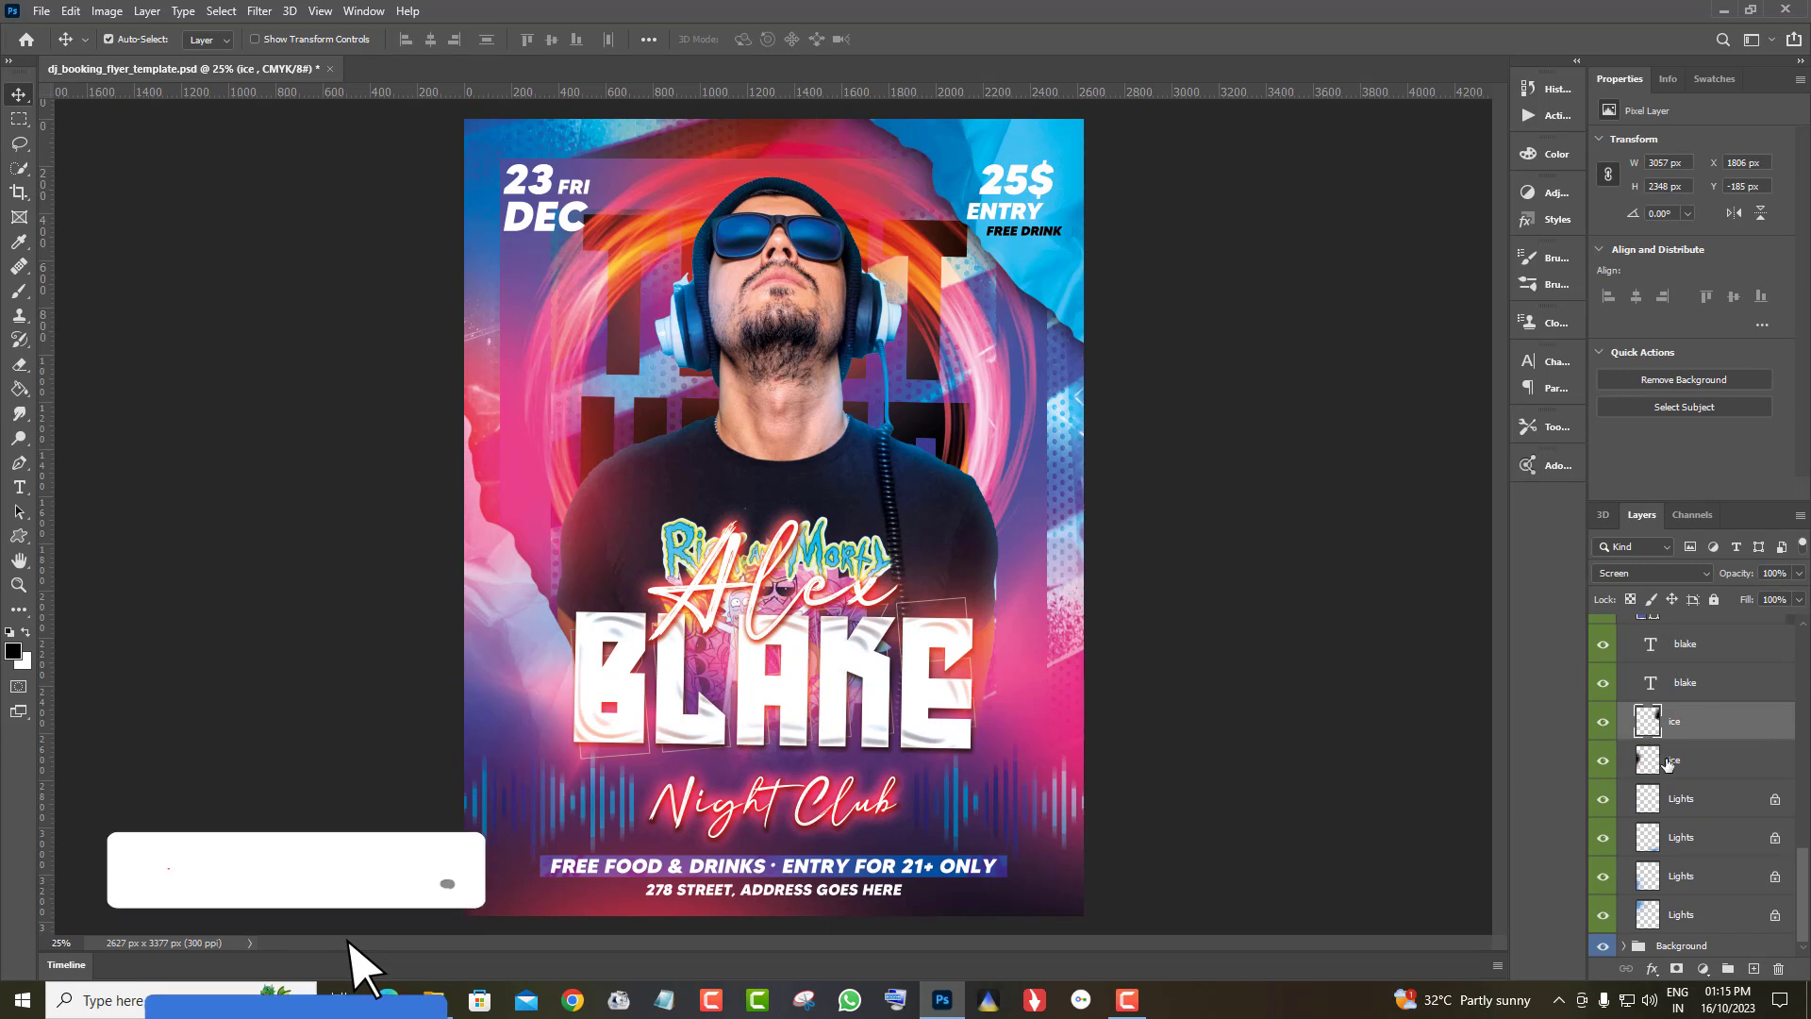
click(1600, 761)
click(1600, 760)
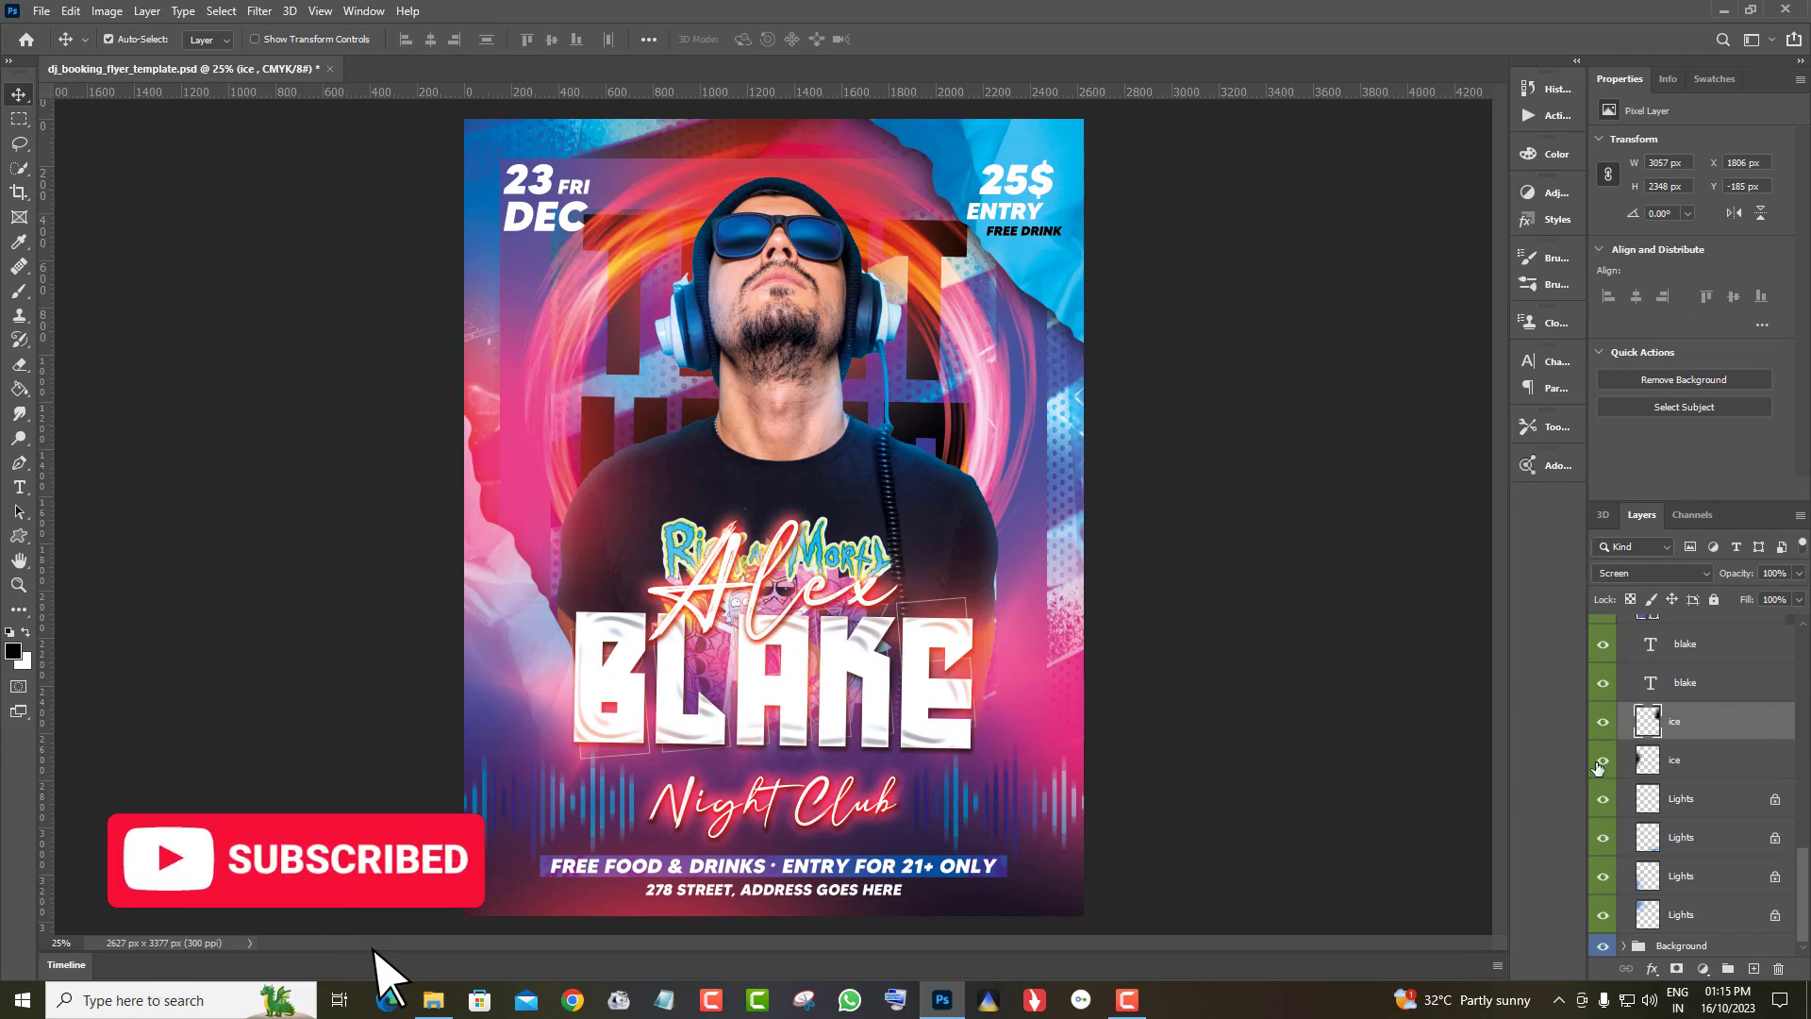
Unlock the four Lights layers above the Background group
click(1601, 914)
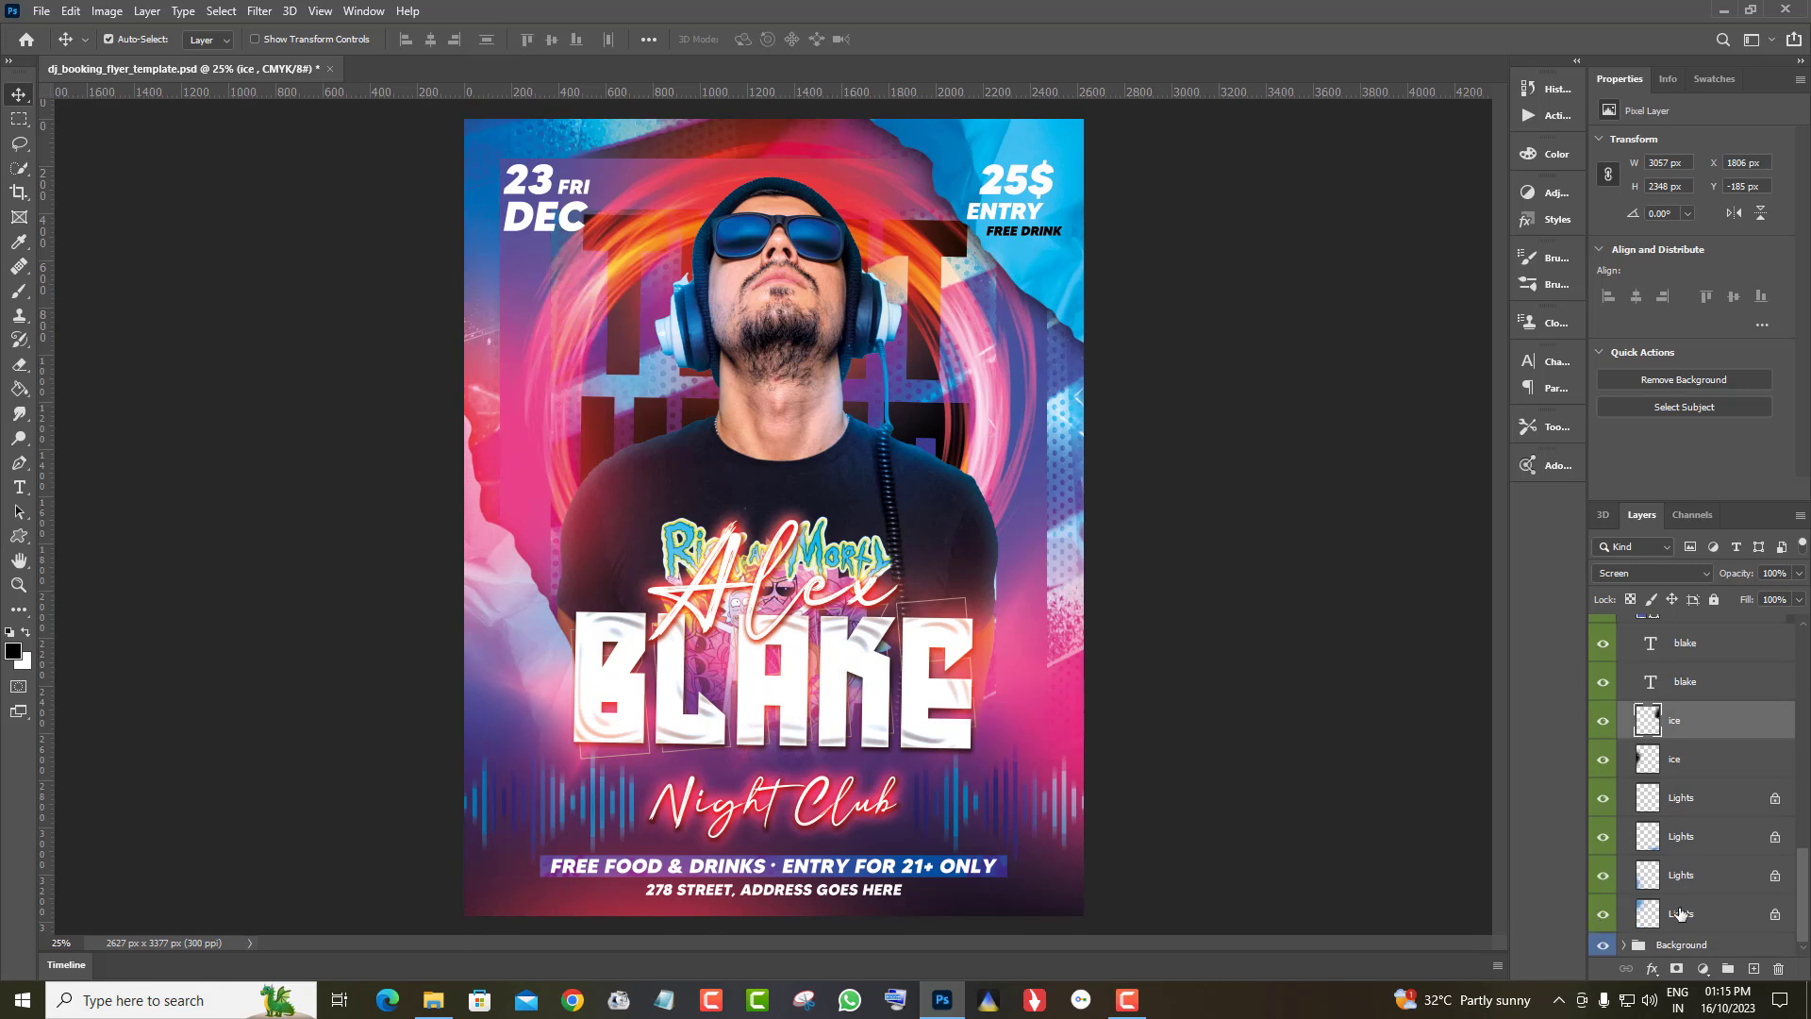
scroll(1760, 916, up, 5)
scroll(1760, 917, down, 5)
click(1774, 875)
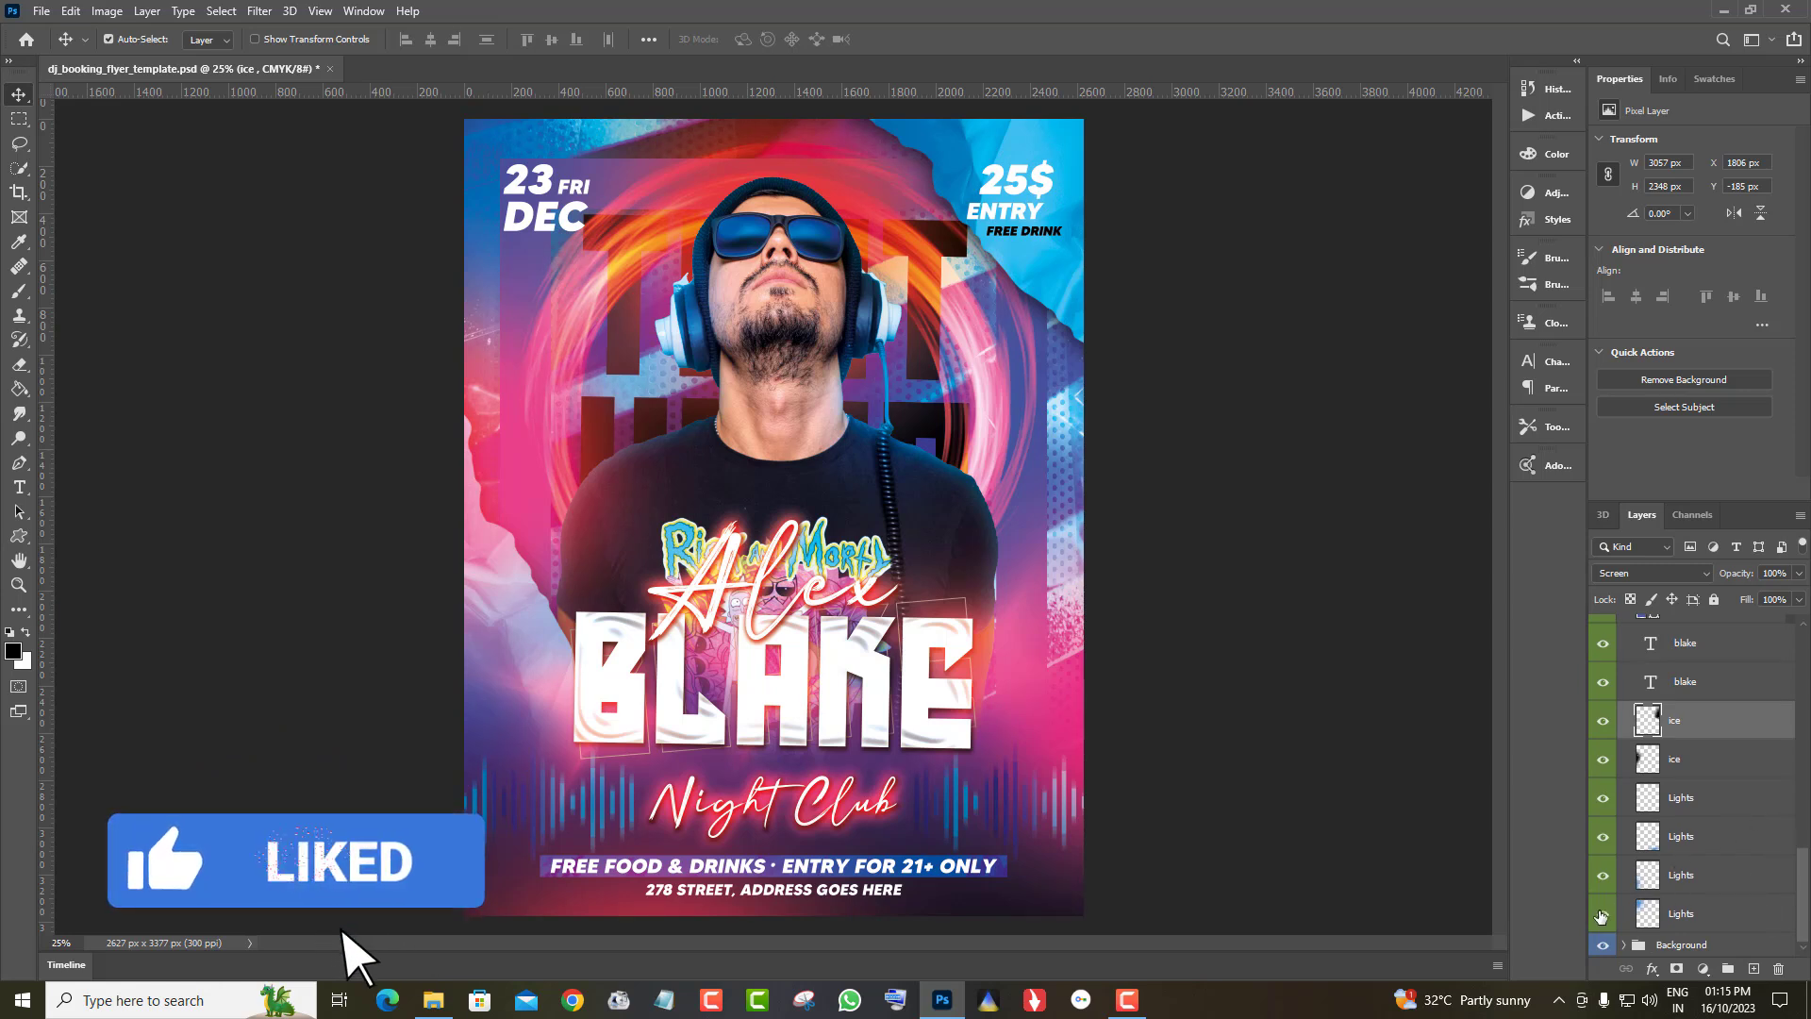
Try a Color Overlay in Color blend mode with orange f66108 on the lowest Lights layer
click(1757, 915)
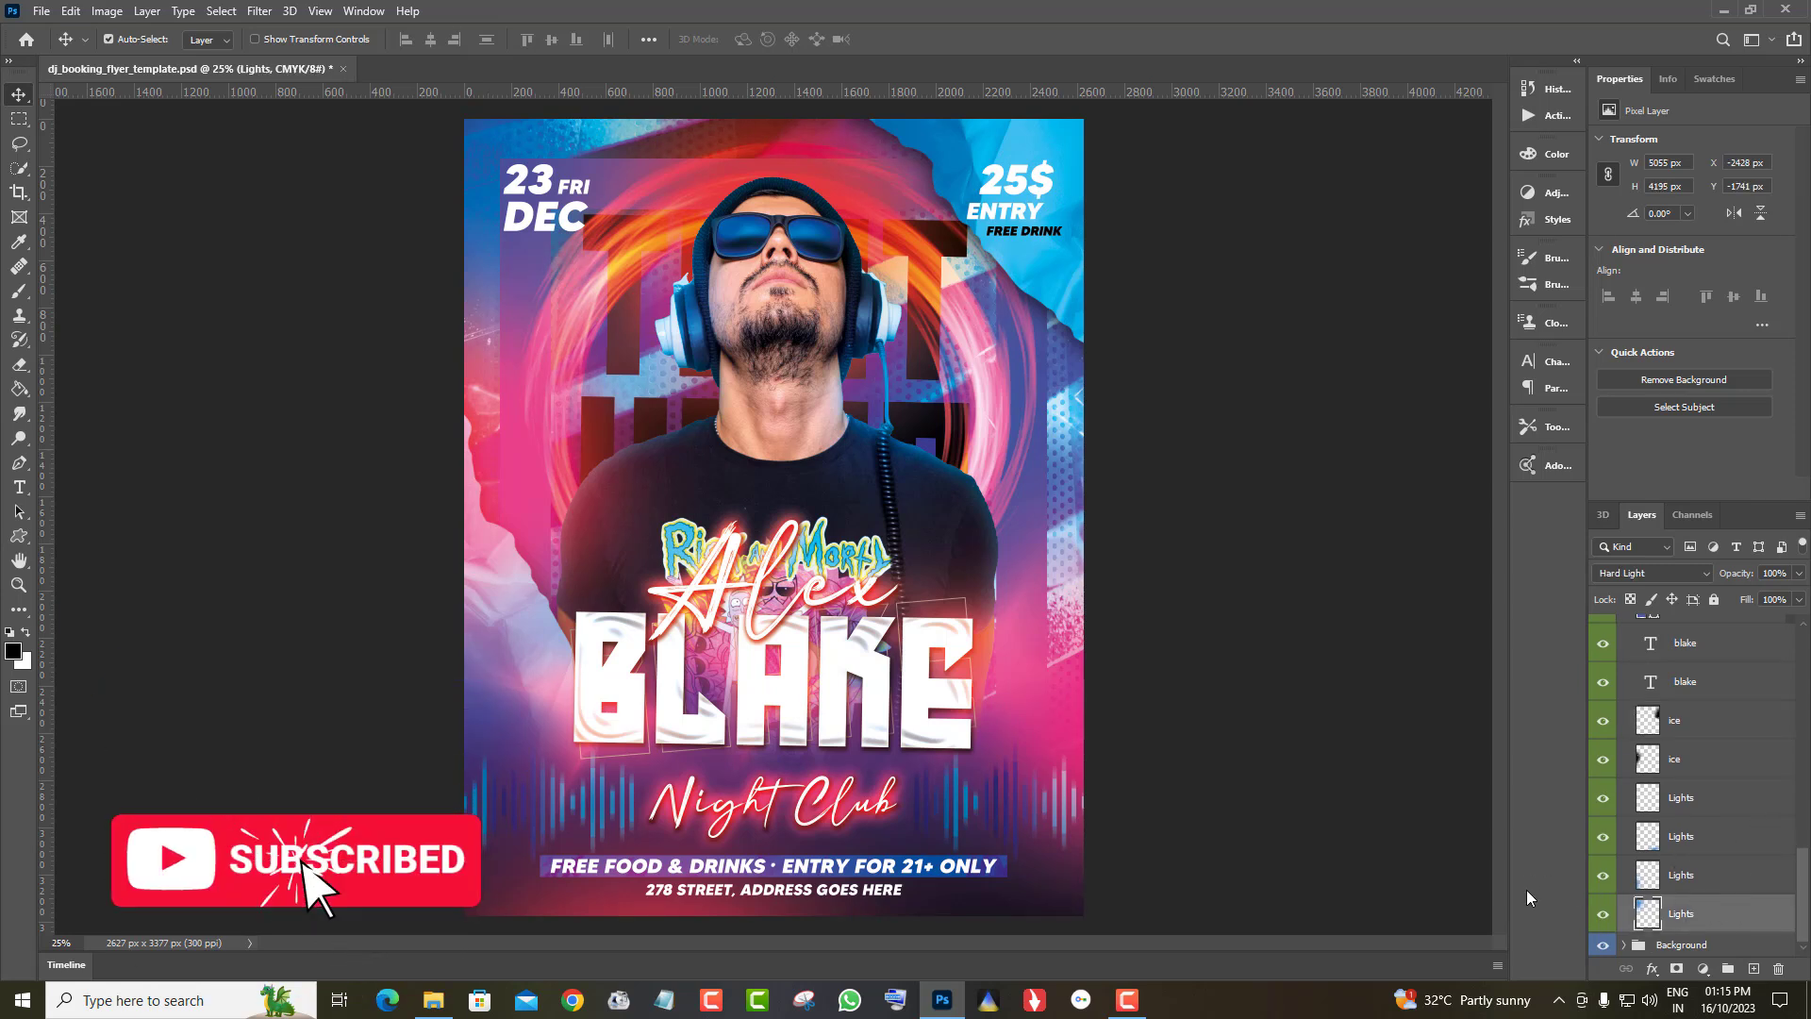
double_click(1772, 913)
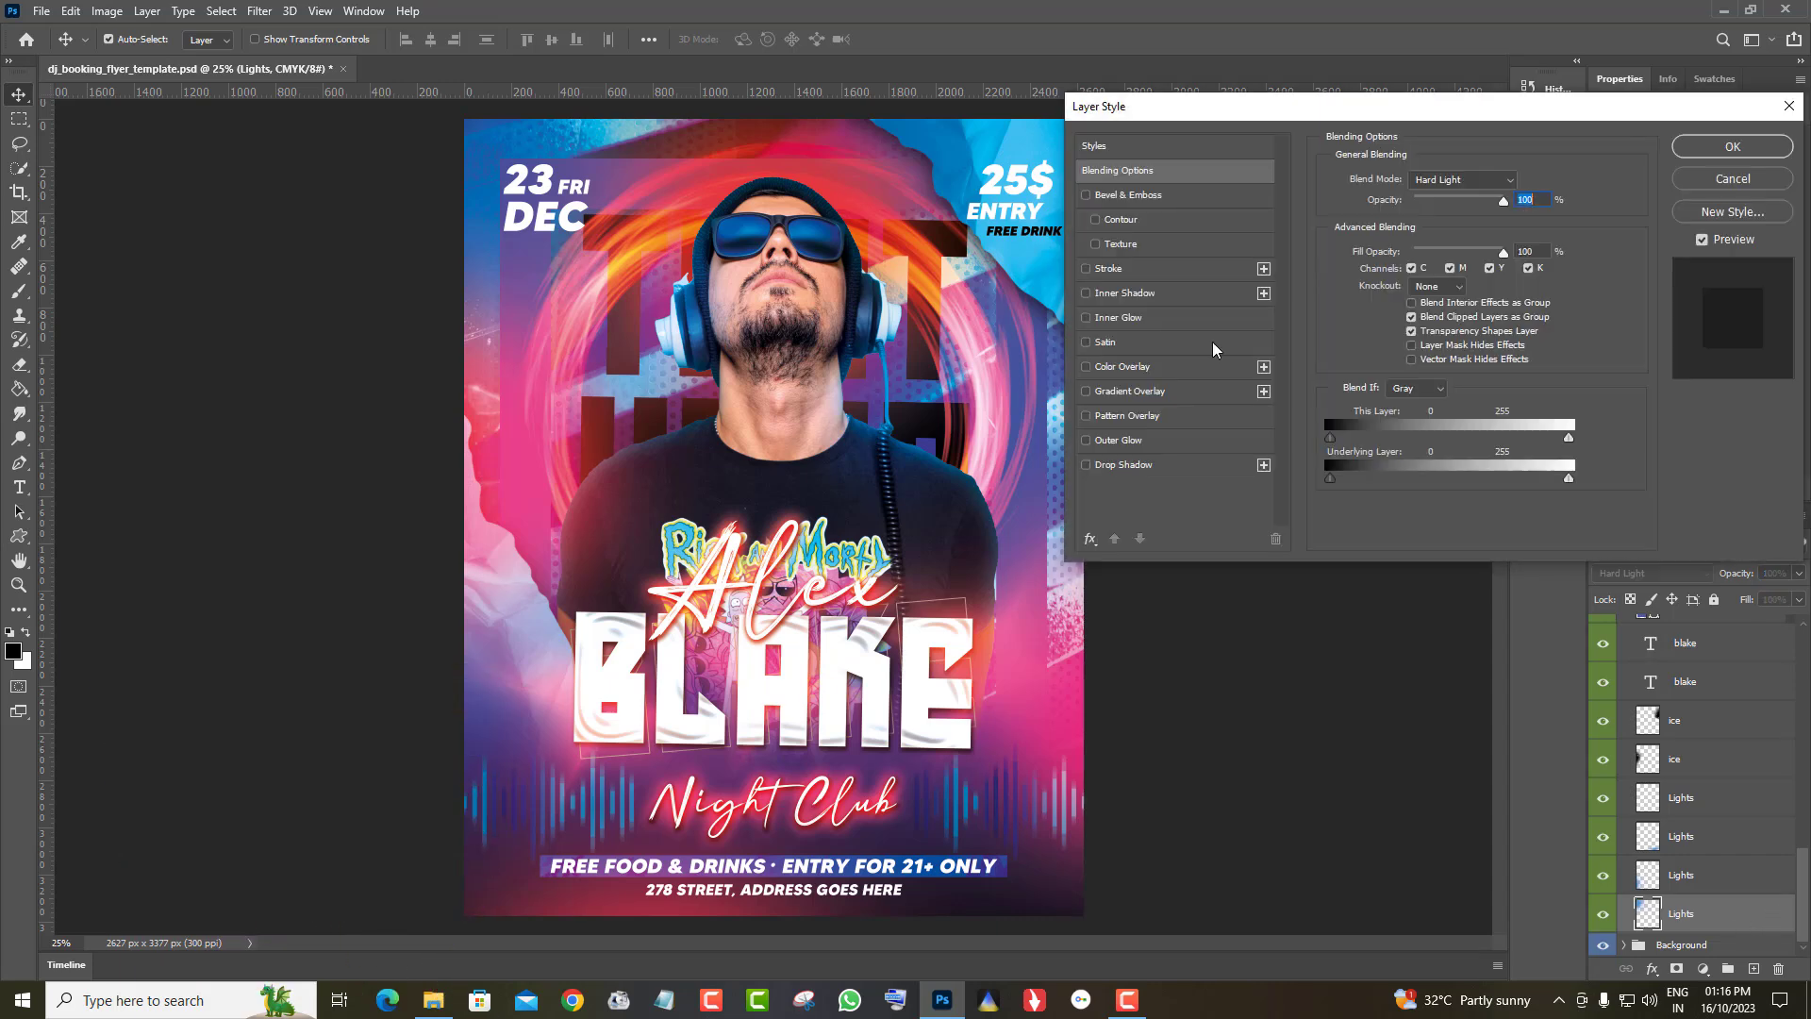
click(1128, 367)
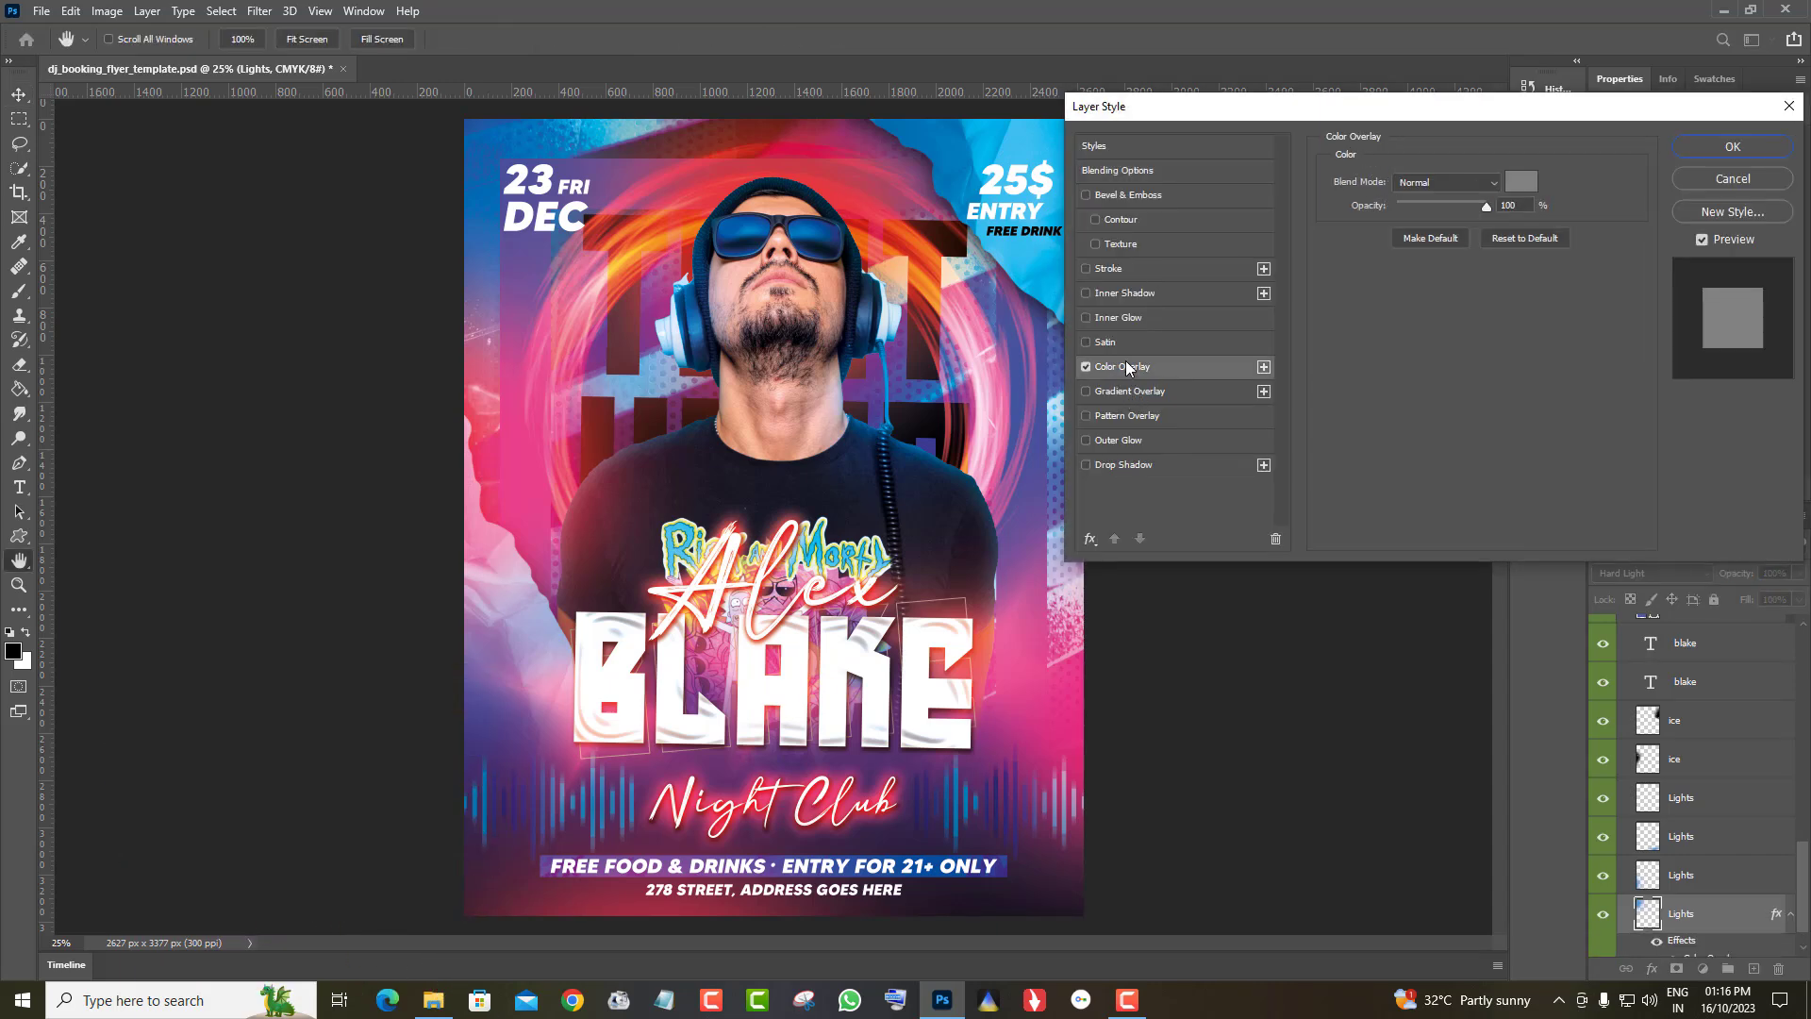
click(1443, 182)
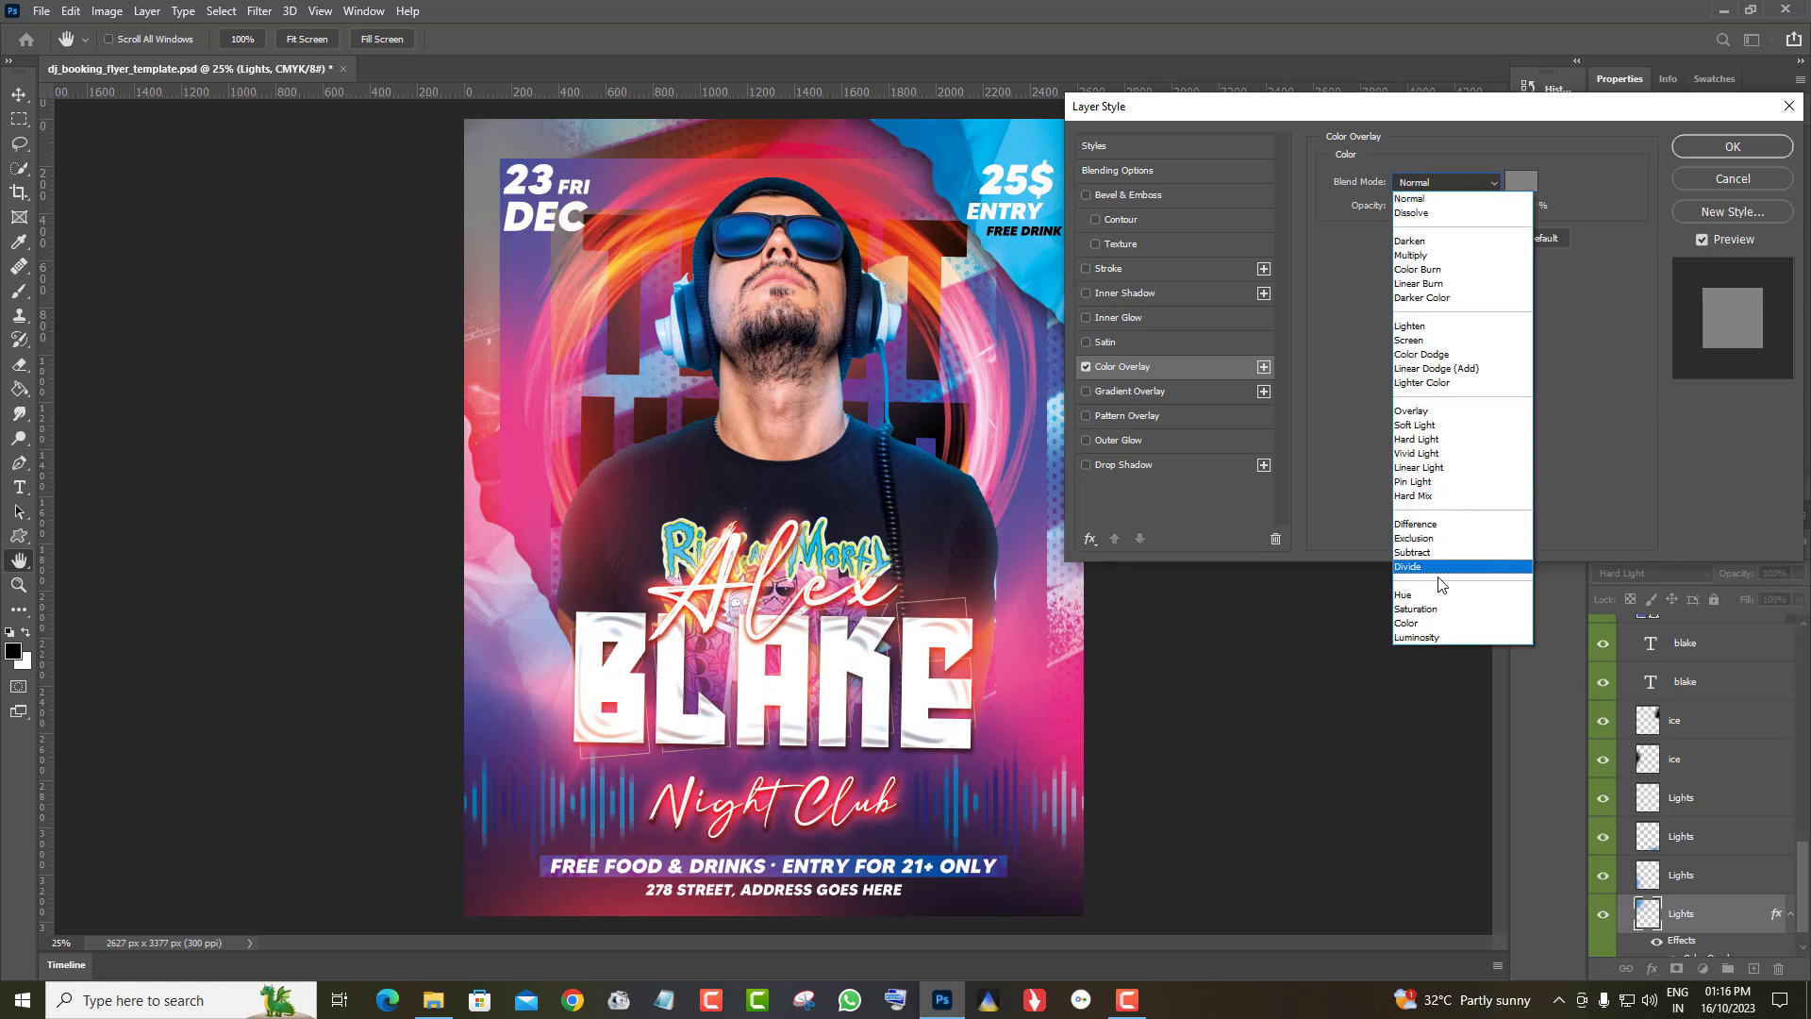
click(1410, 623)
click(1522, 183)
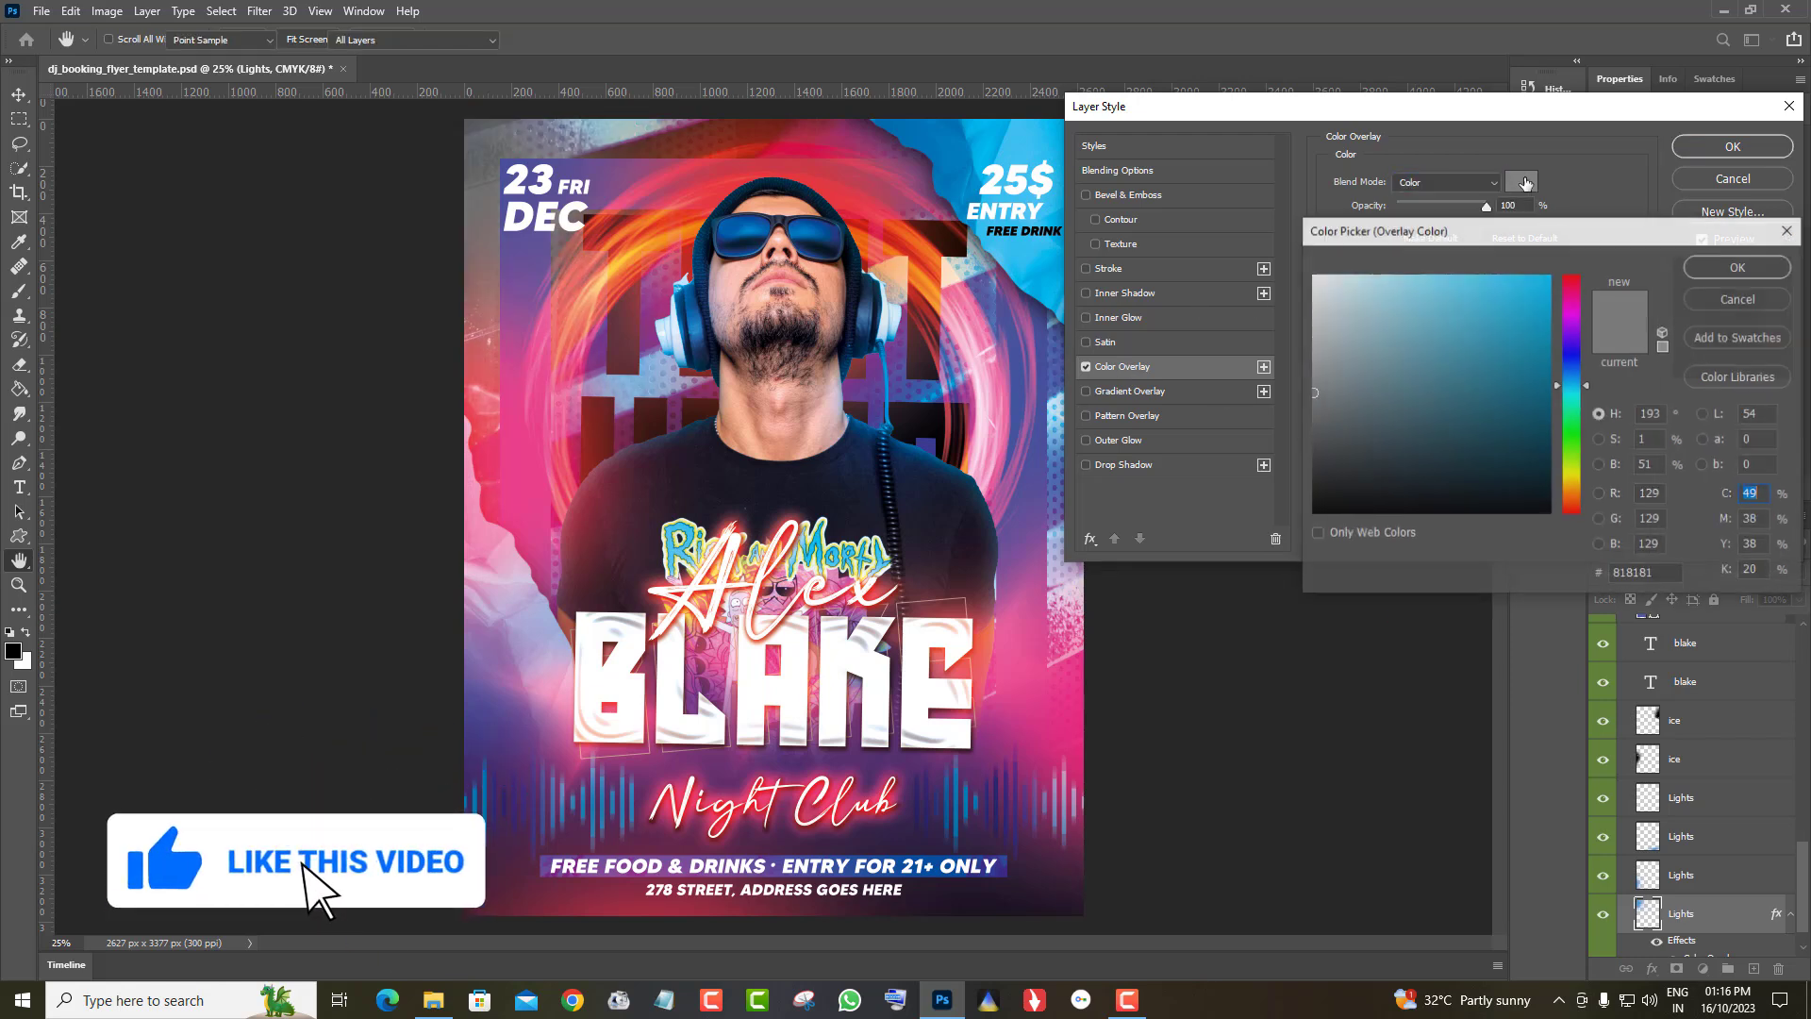
click(1573, 334)
click(1543, 283)
drag(1575, 381, 1574, 499)
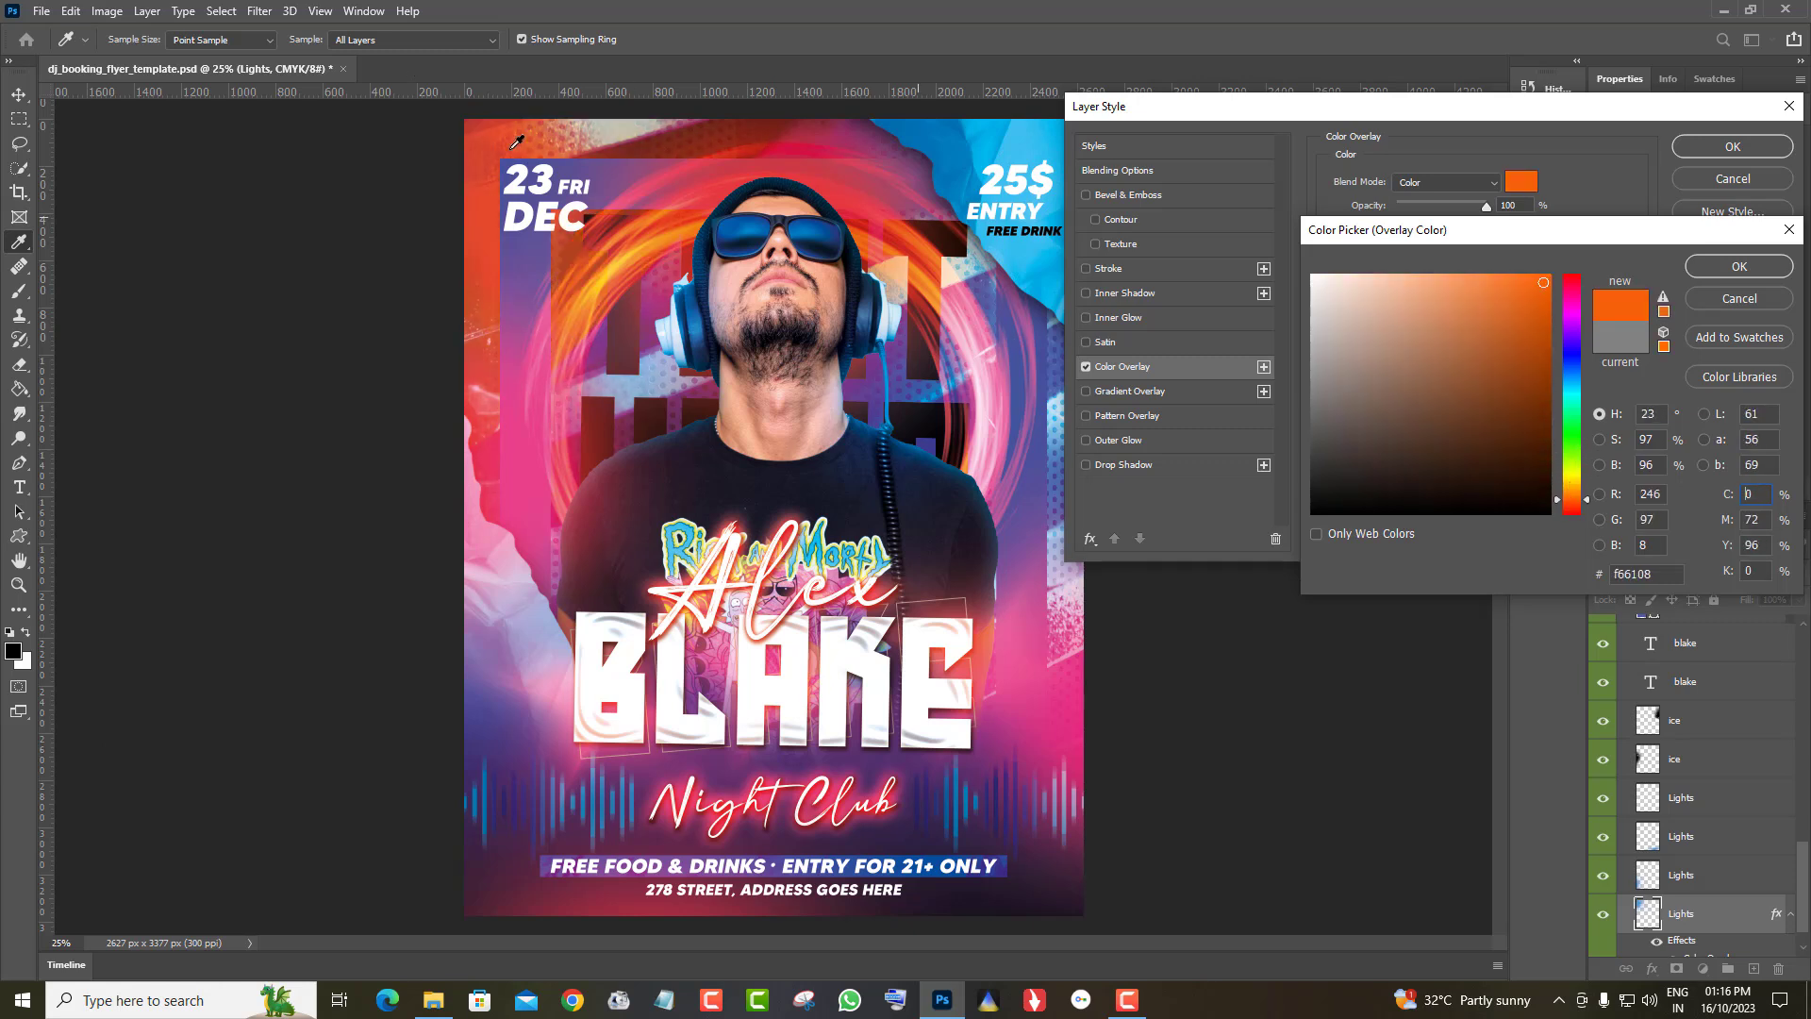
click(1730, 302)
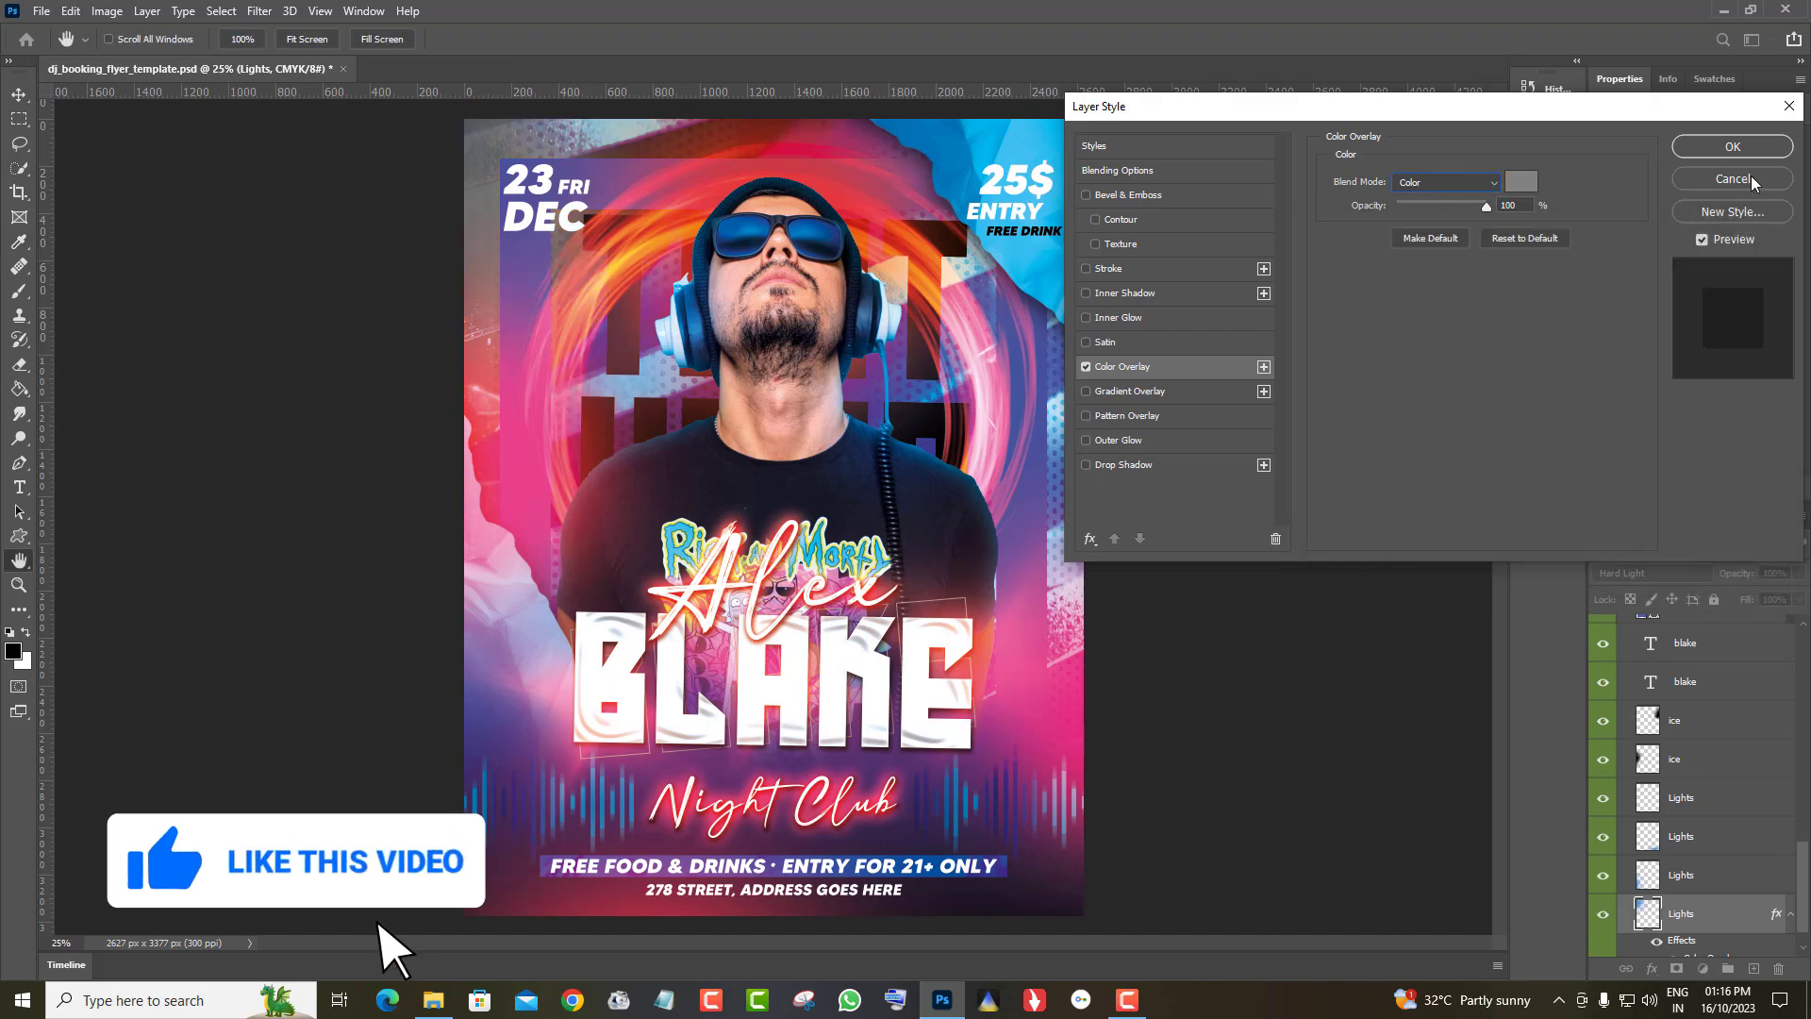
click(1750, 178)
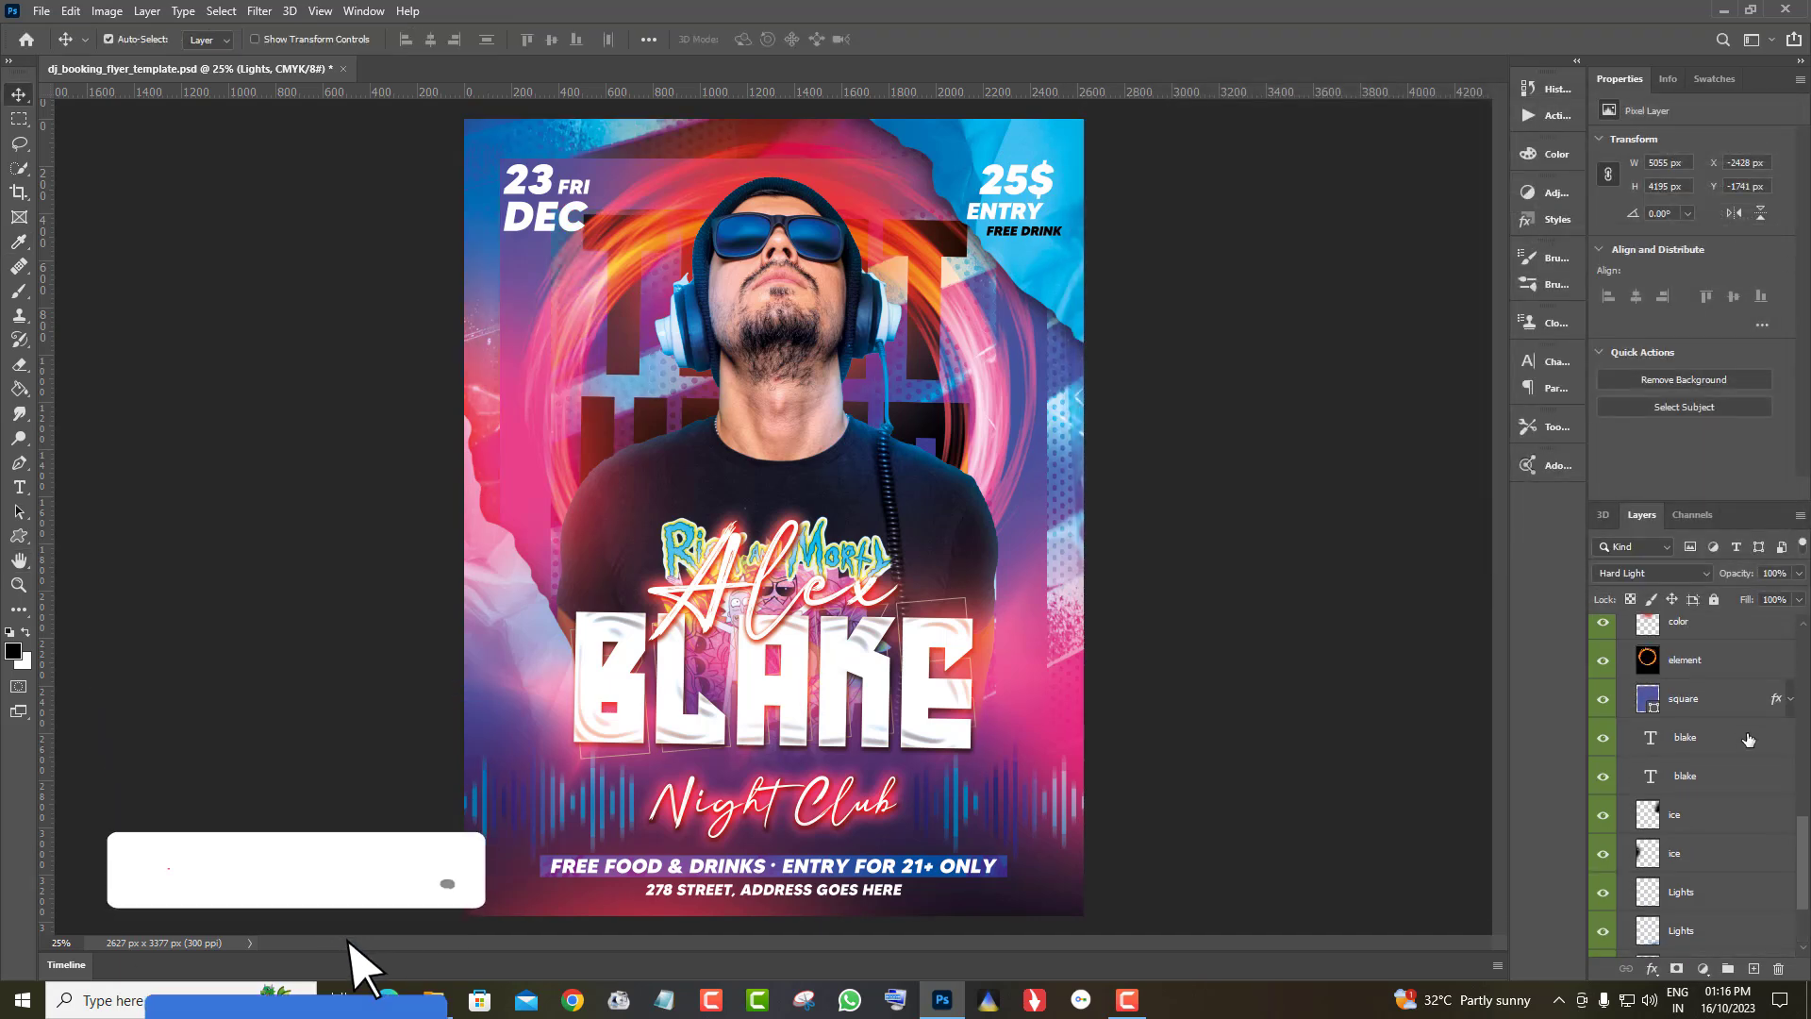
Collapse the Objects group and expand the Text group to reach the flyer's text layers
scroll(1749, 739, up, 10)
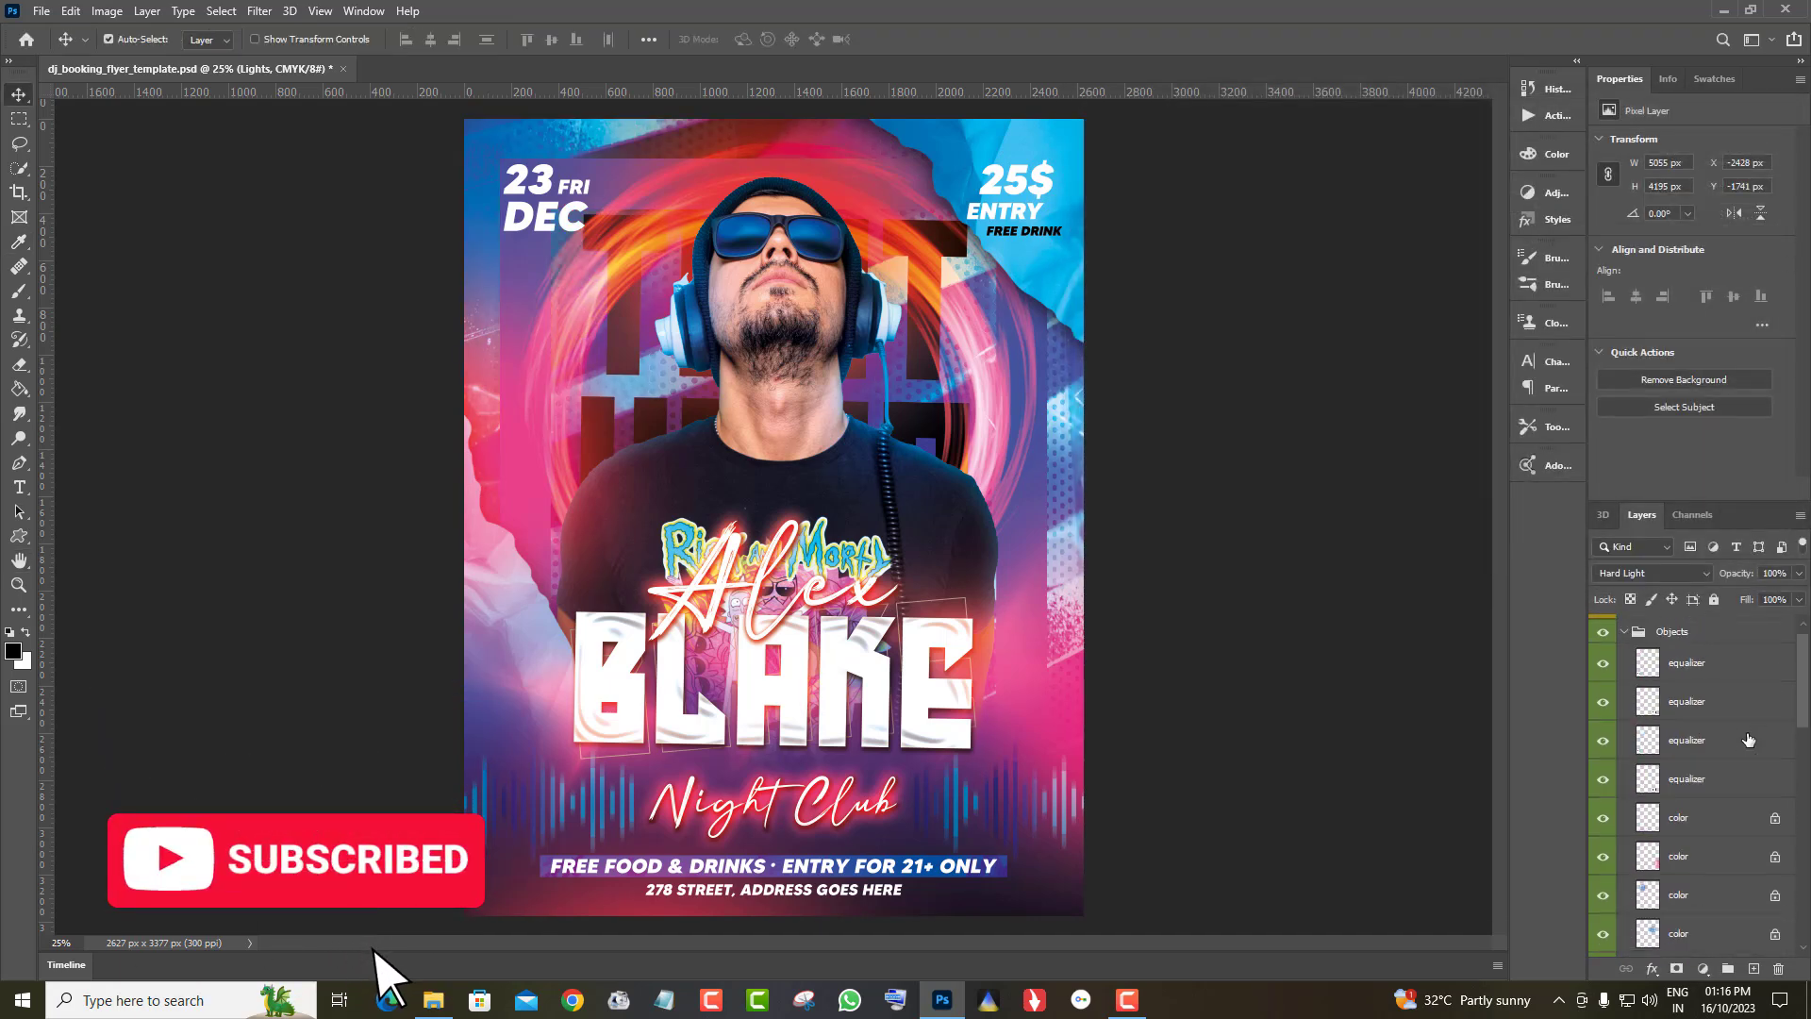
scroll(1748, 738, up, 1)
click(1626, 674)
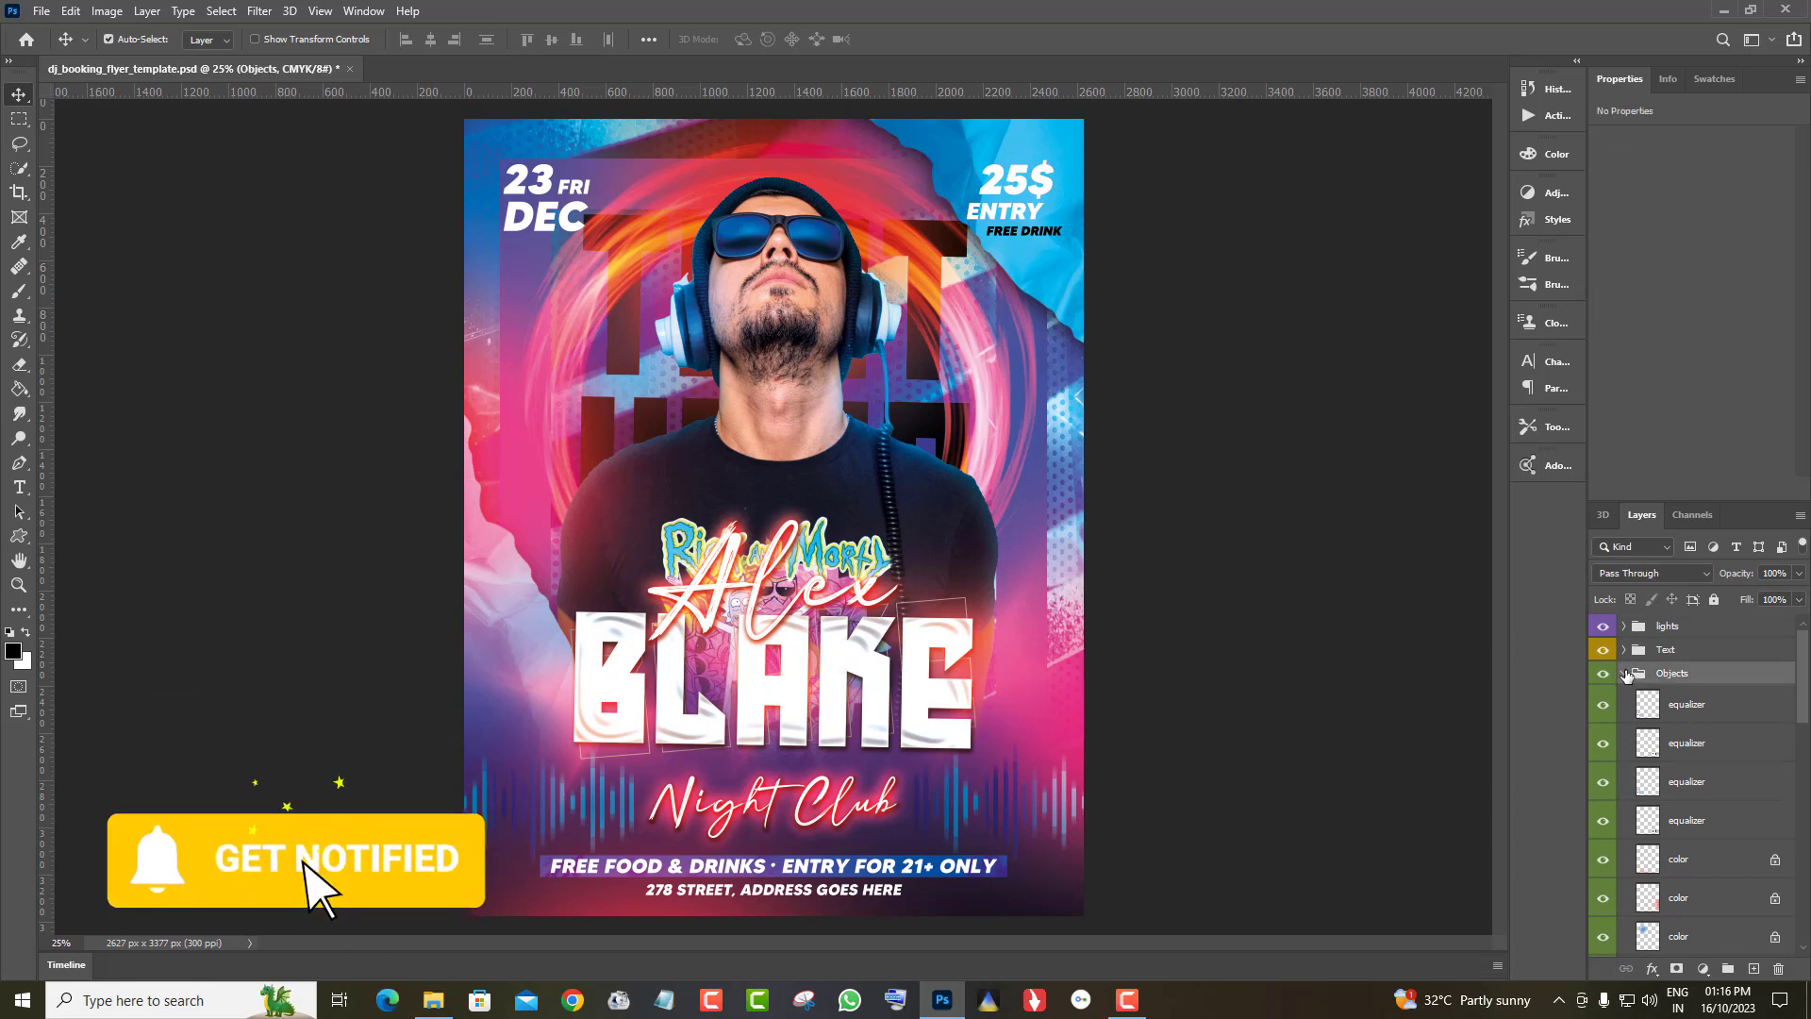
click(1625, 674)
click(1624, 650)
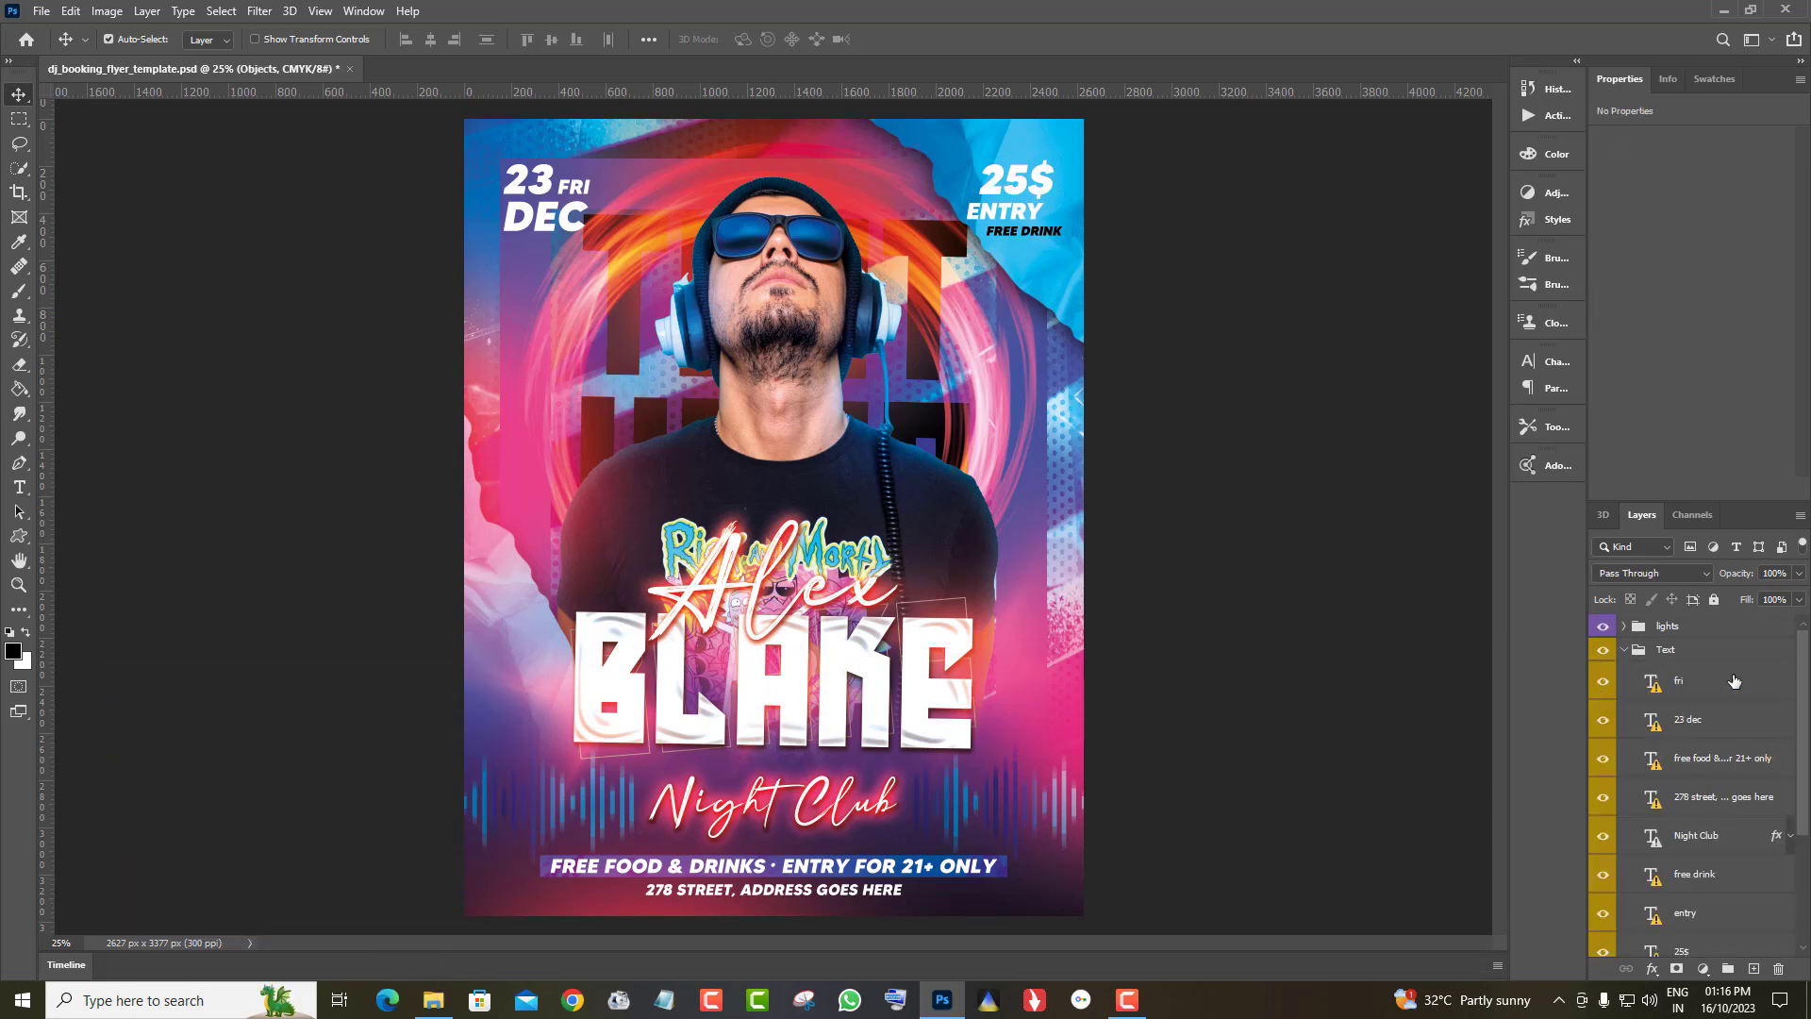
Toggle the visibility of the 23 dec and Alex text layers to identify them on the flyer
click(1604, 722)
scroll(1660, 802, down, 3)
click(1605, 815)
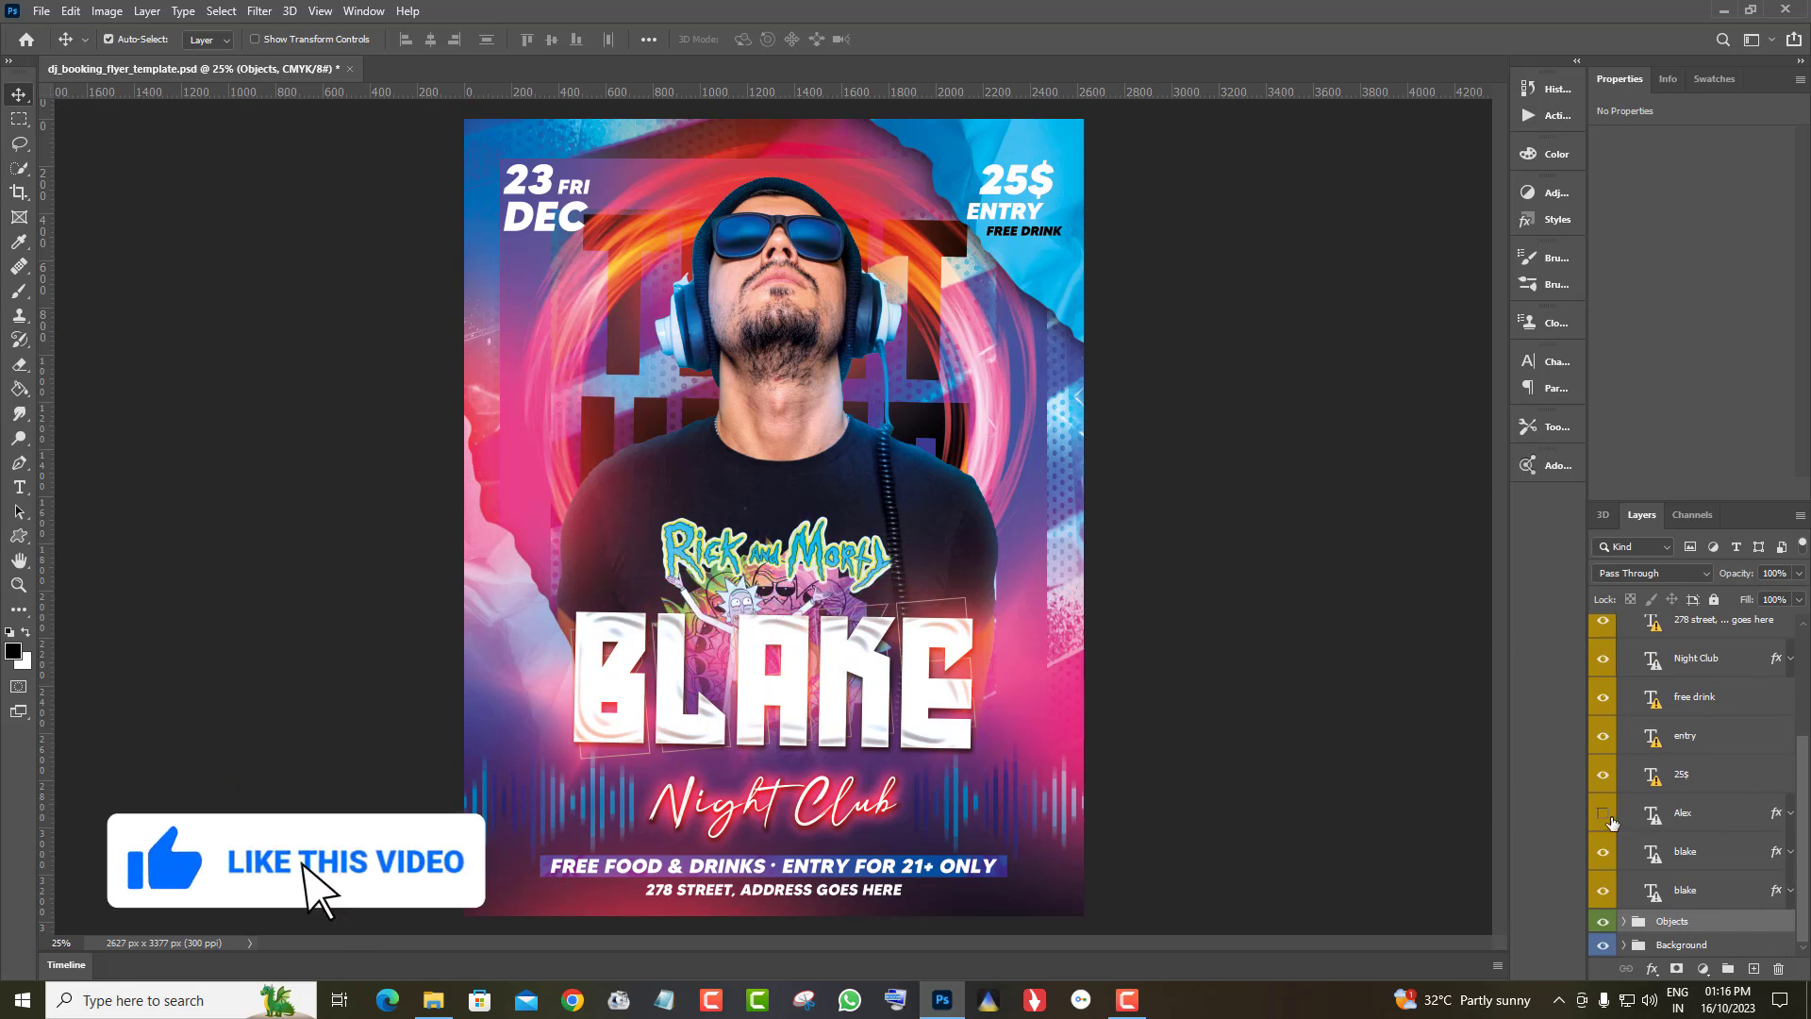
click(1609, 818)
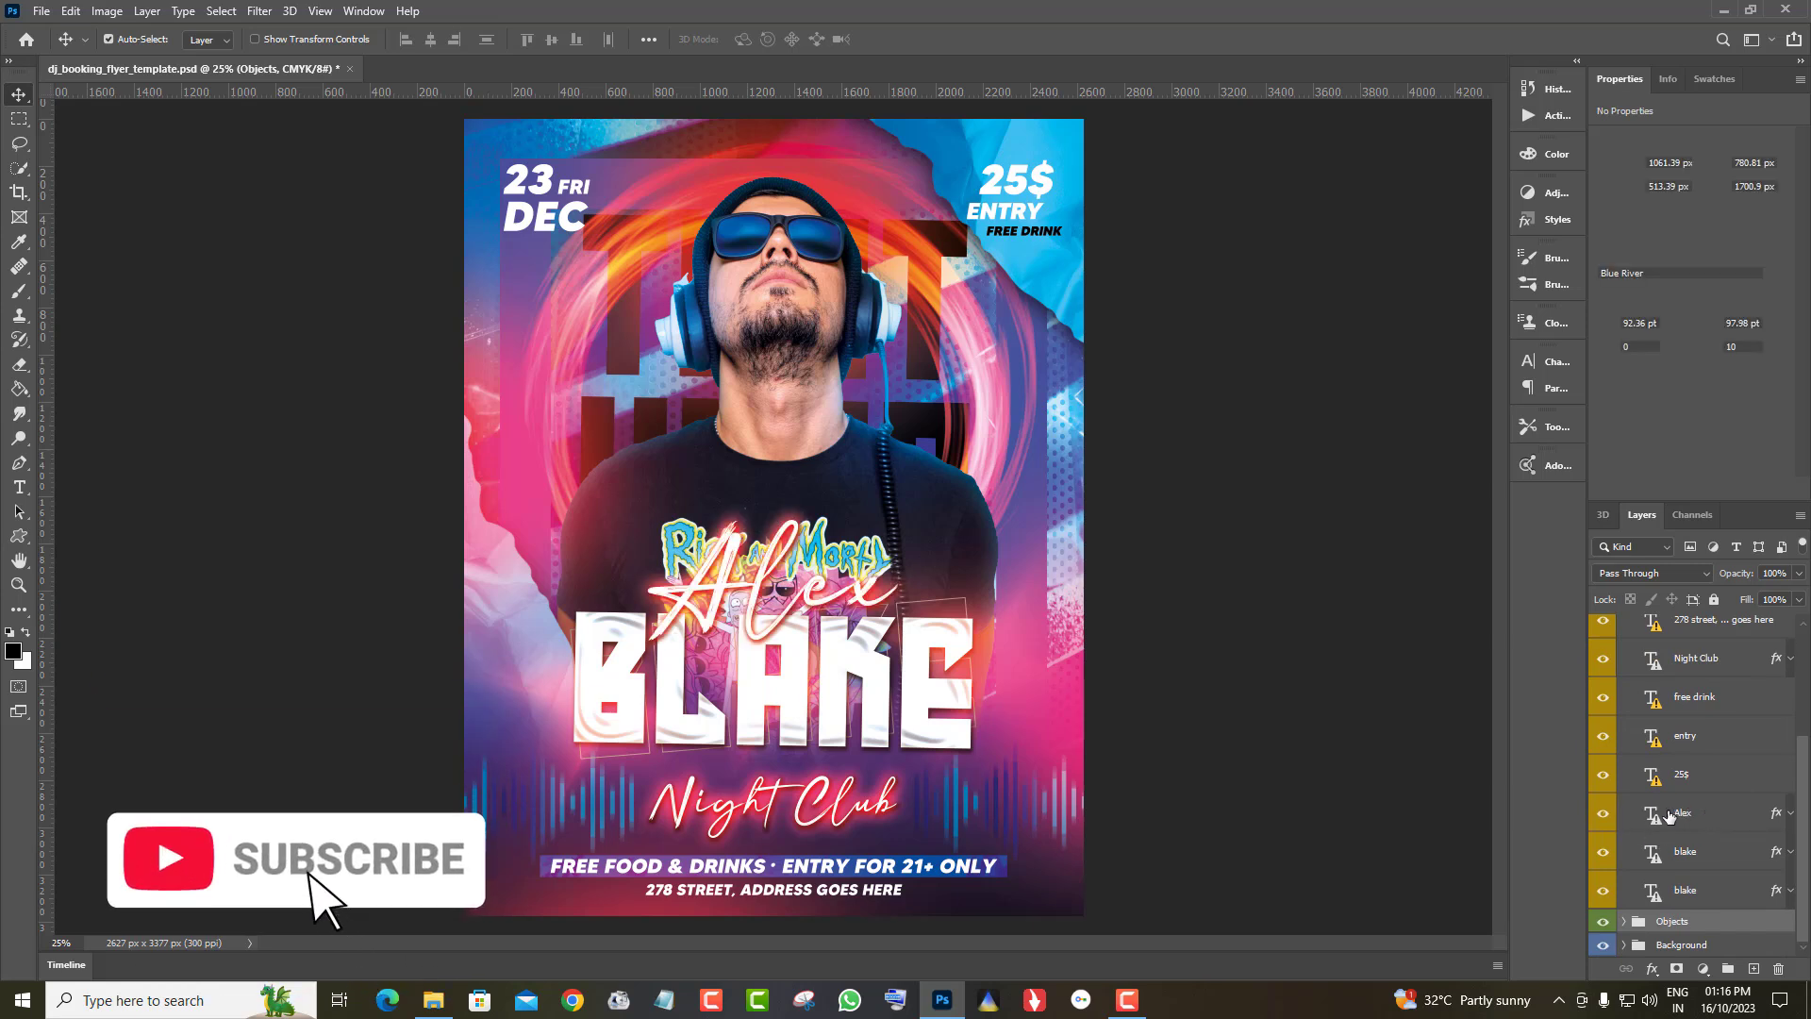
Replace the script text Alex above the title with D.j and commit the edit
click(1682, 813)
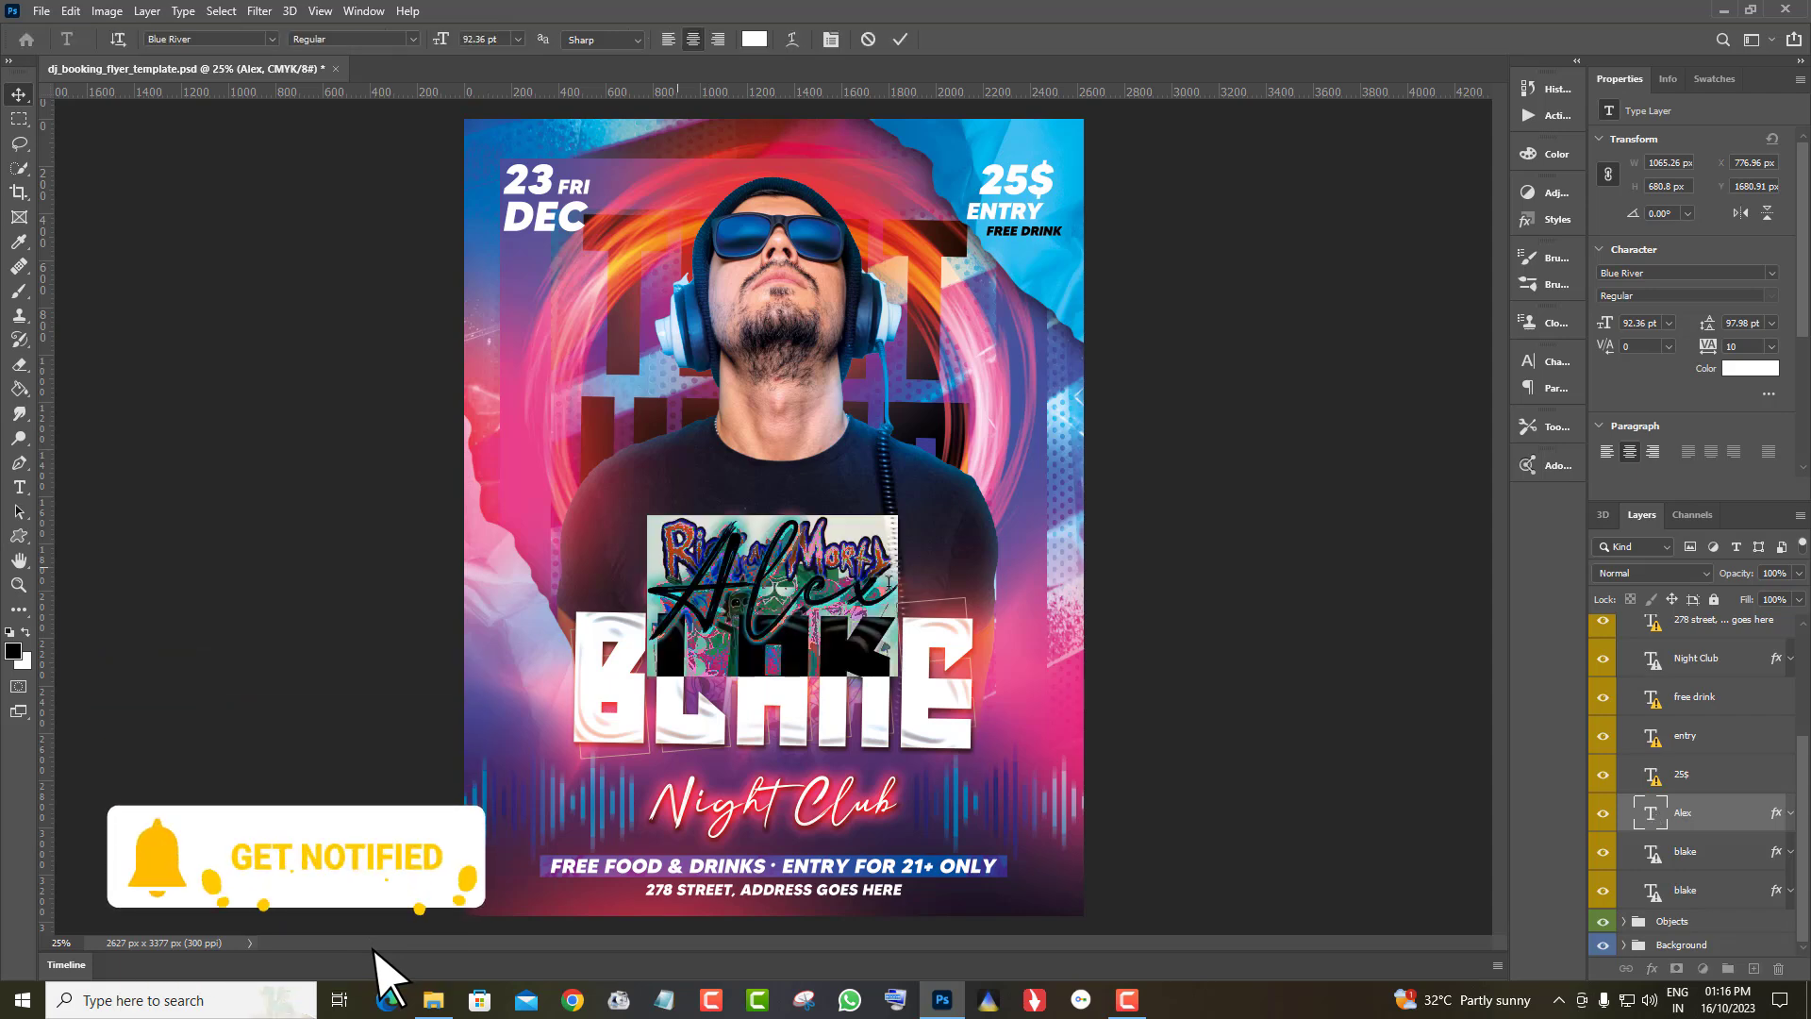
double_click(888, 582)
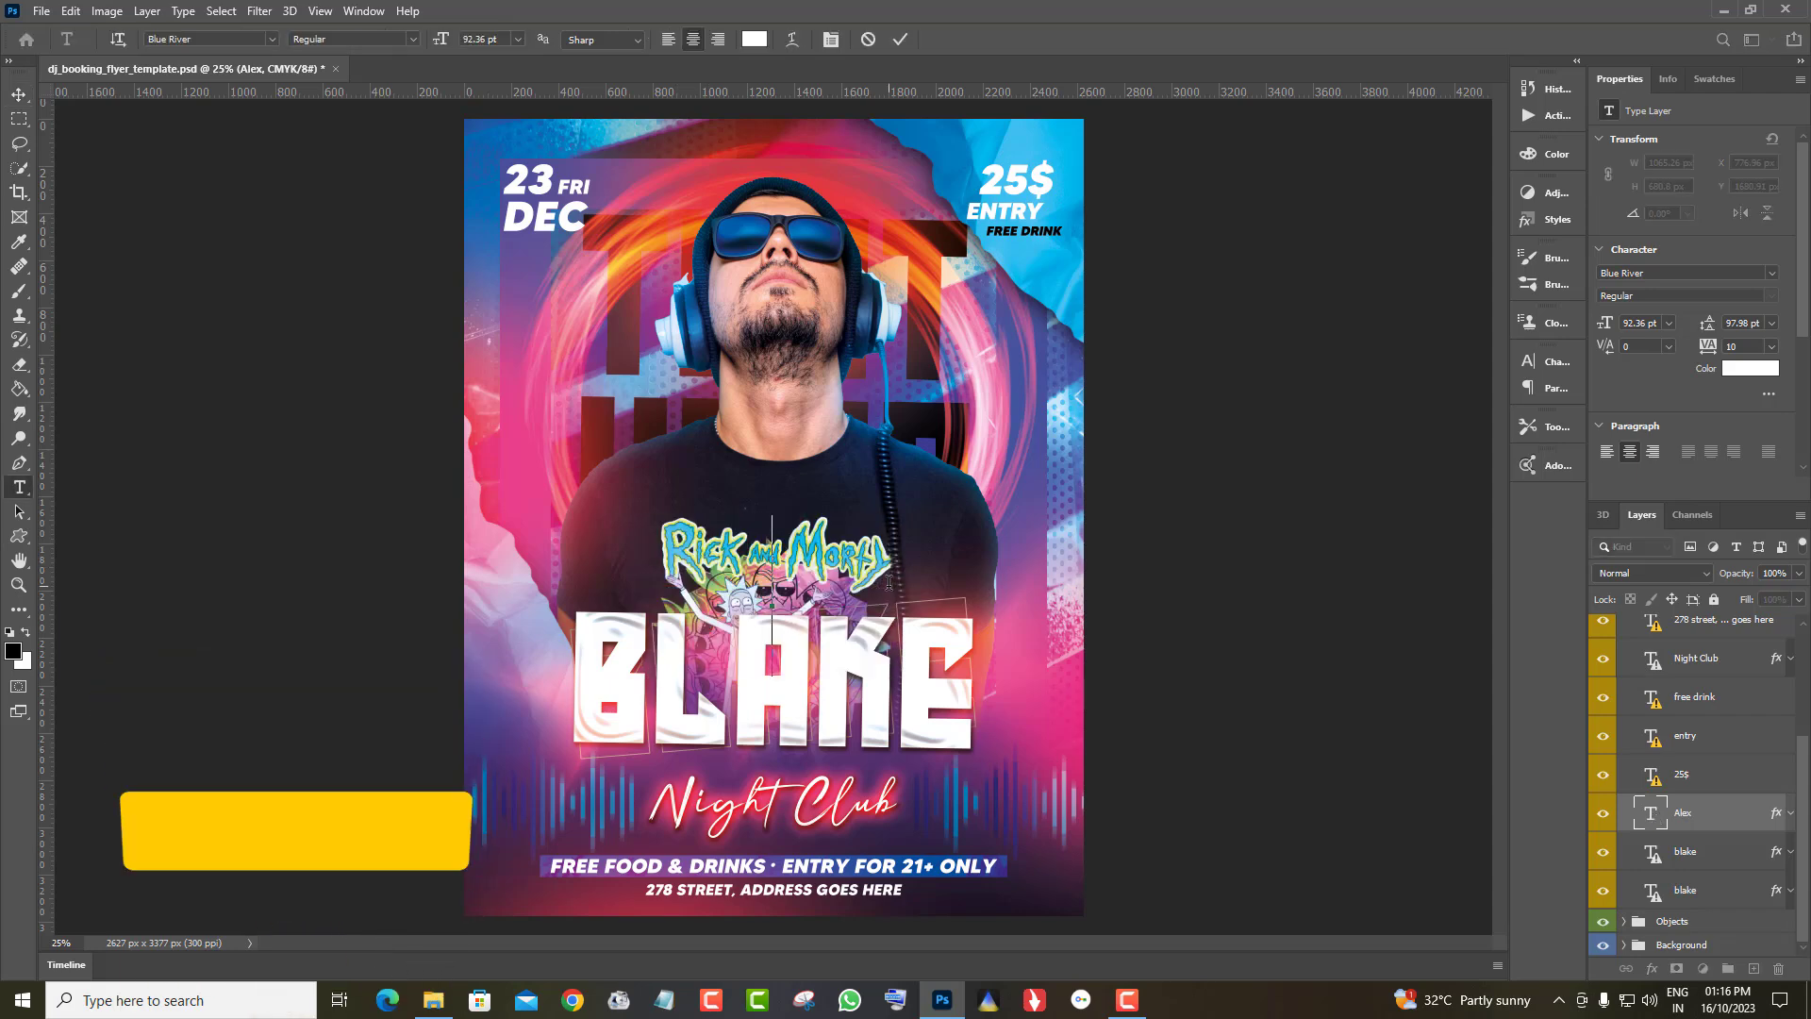
text(d)
key(BackSpace)
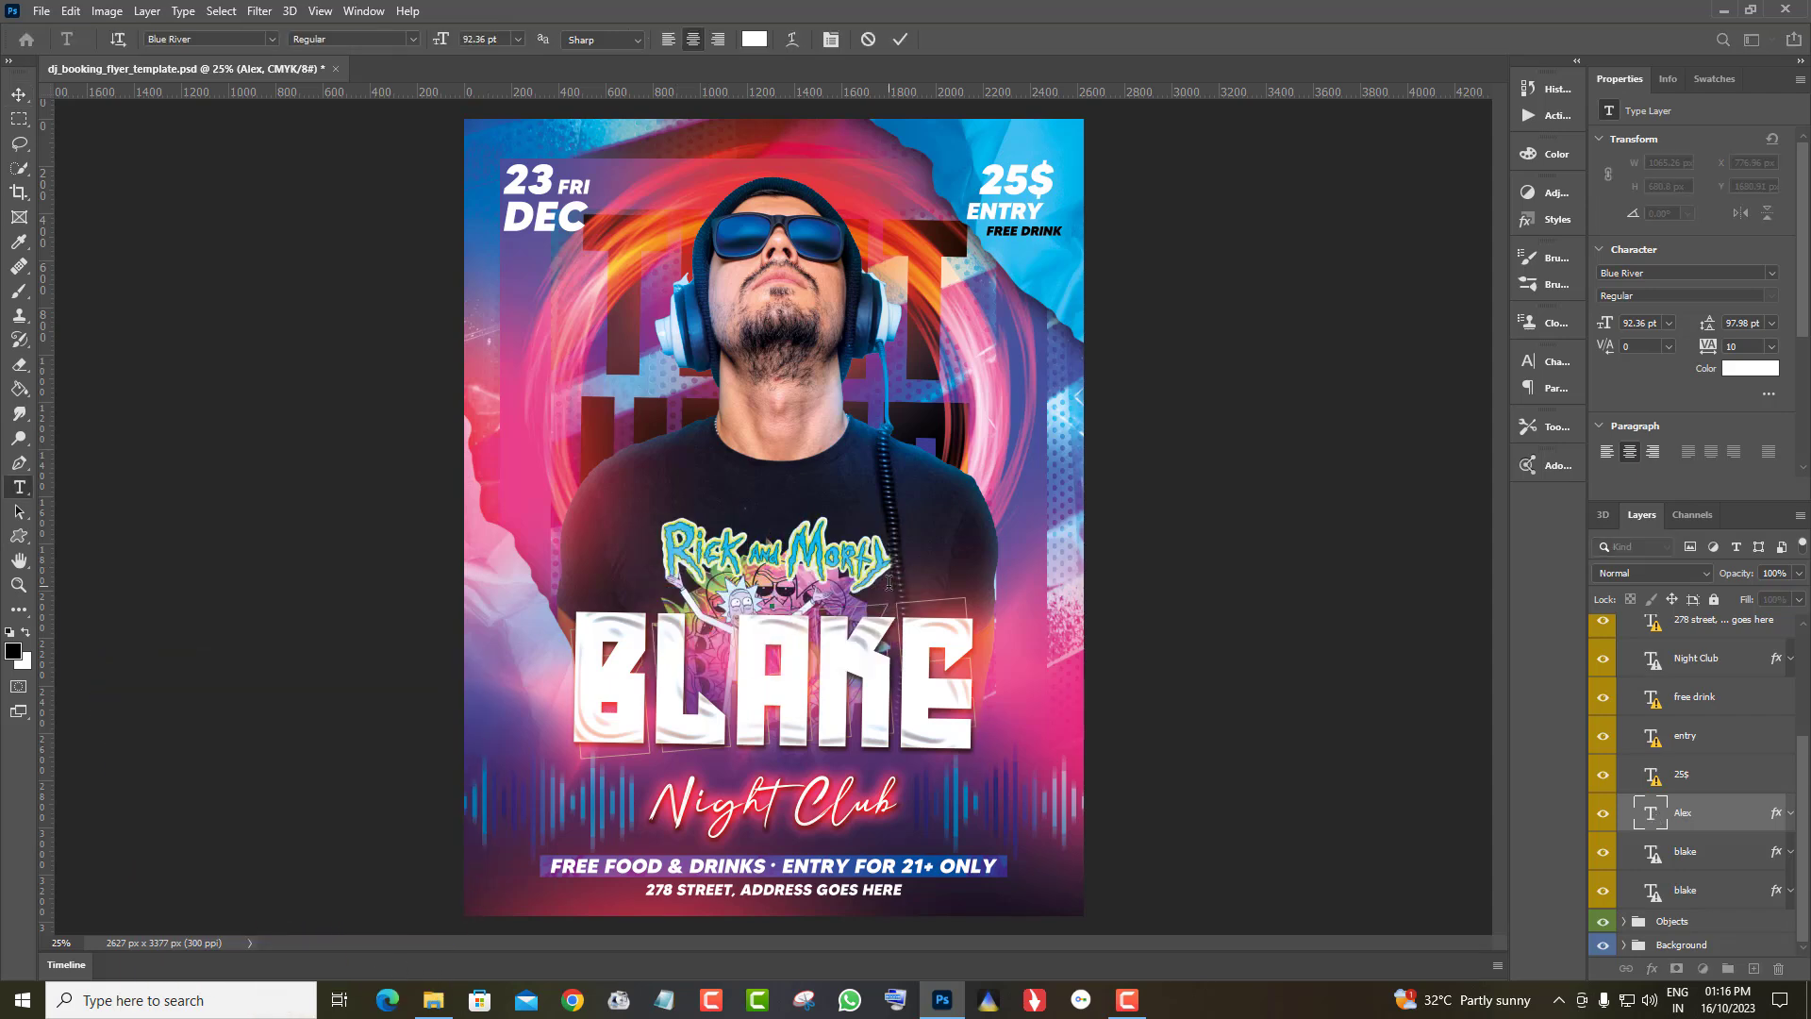
text(D)
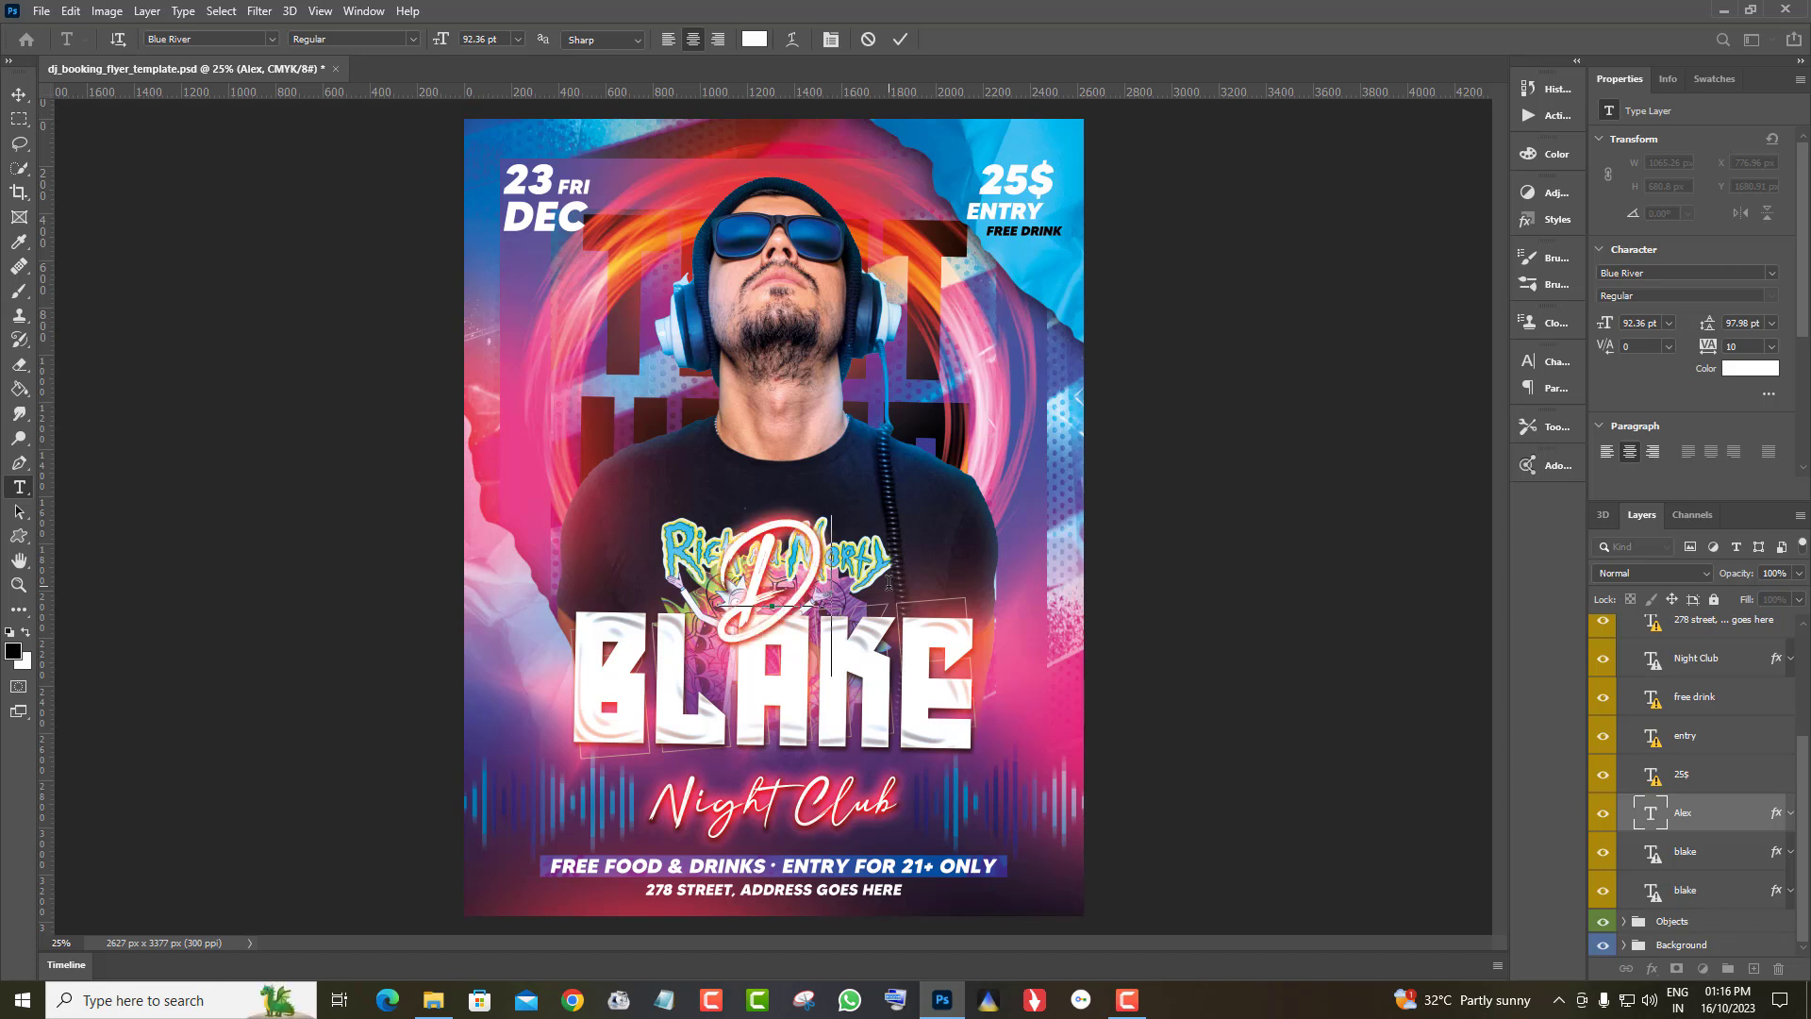
text( j)
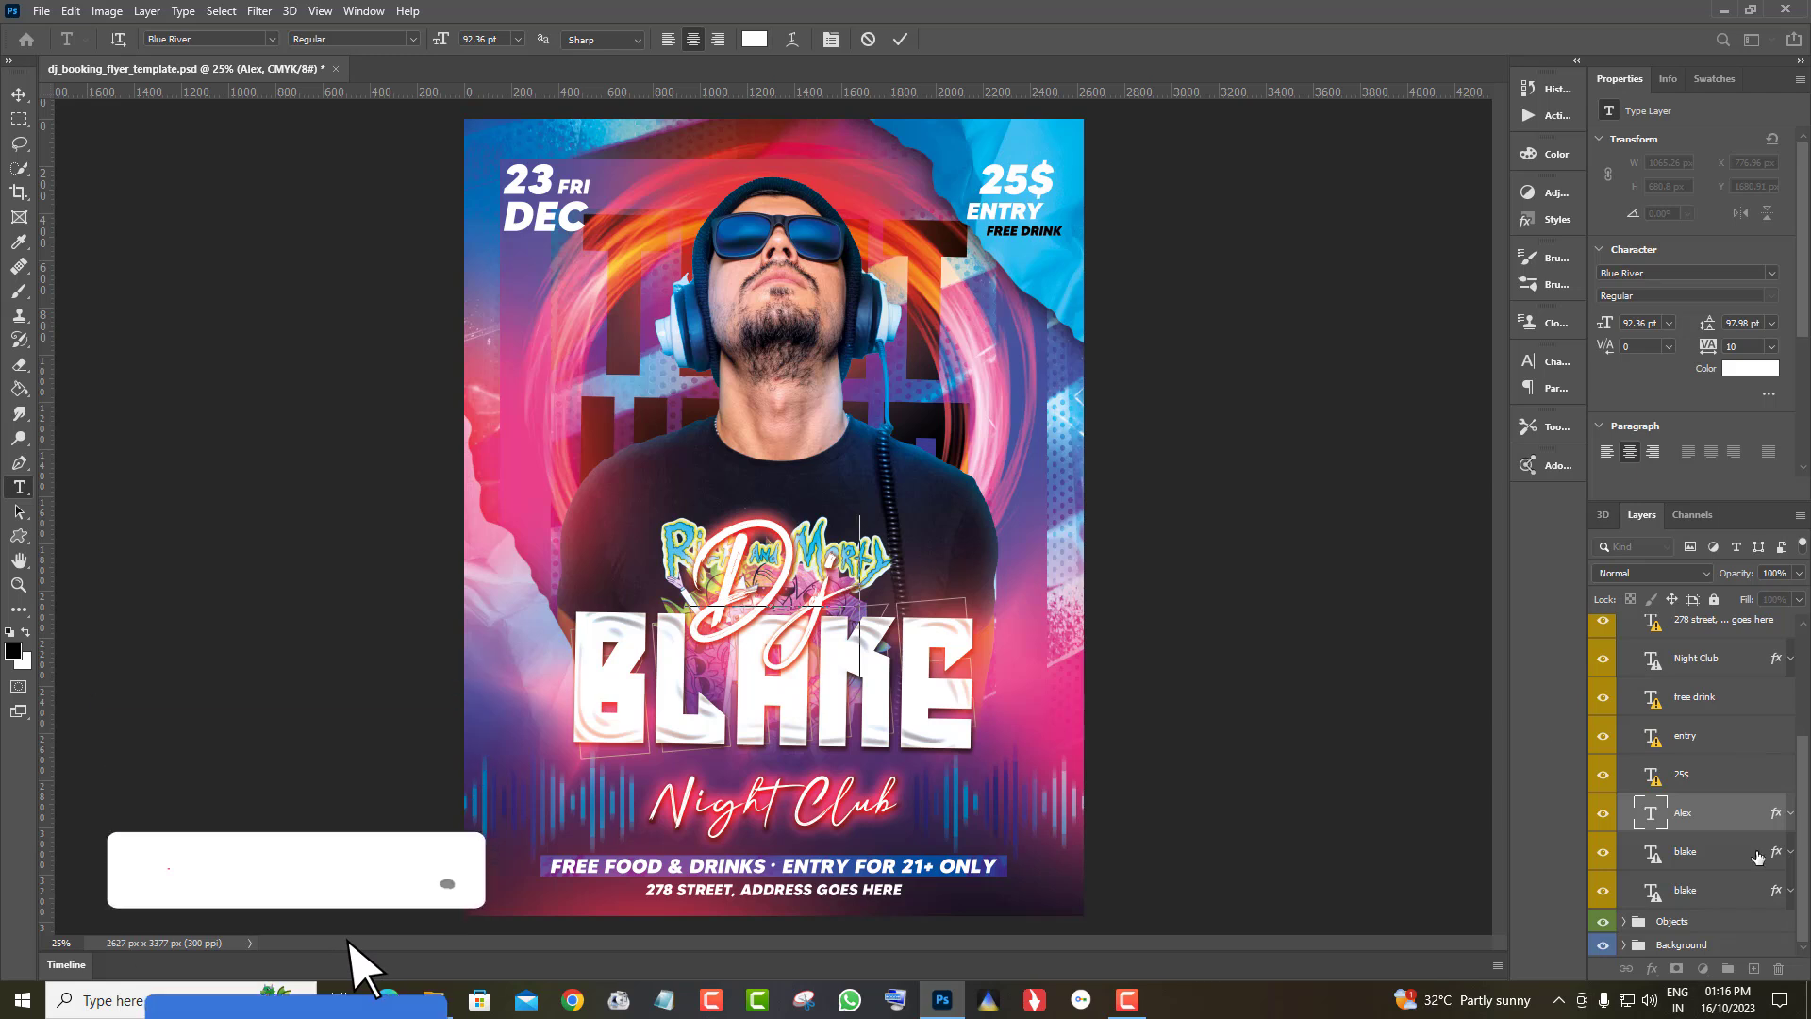
click(1709, 863)
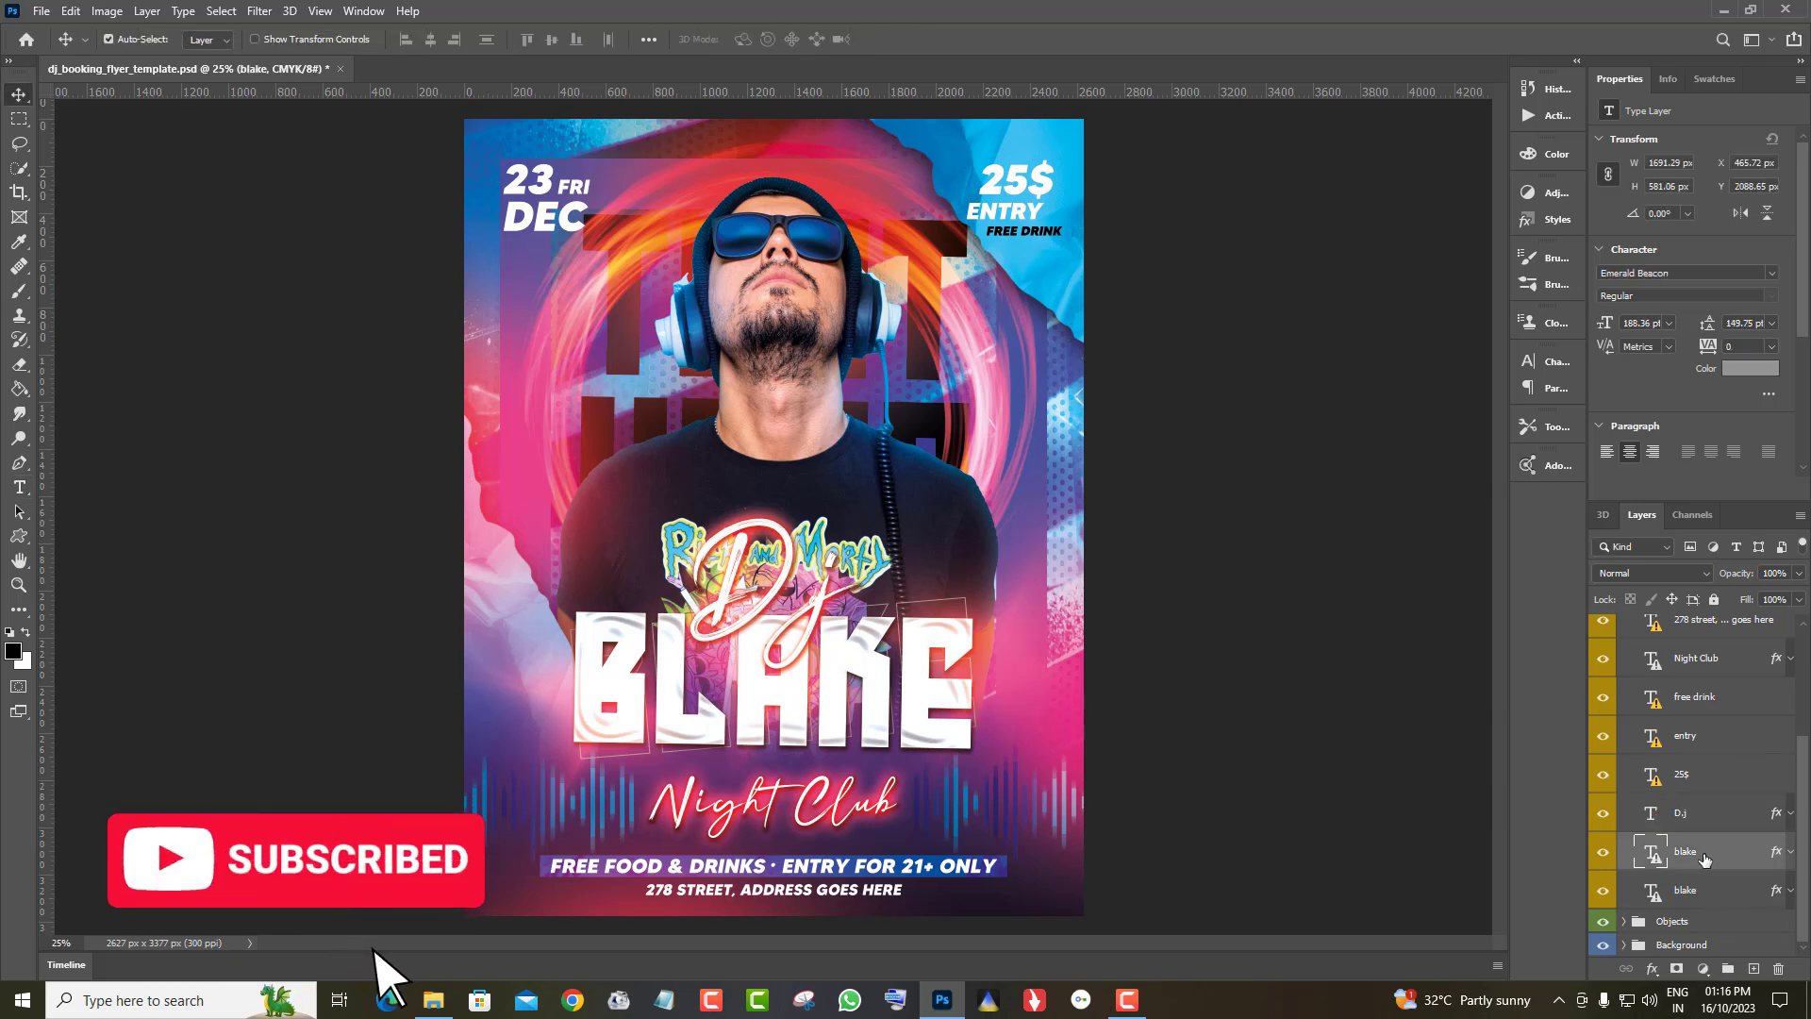
Examine the BLAKE title up close and toggle the upper blake layer to see which part it draws
click(18, 585)
click(894, 596)
click(894, 596)
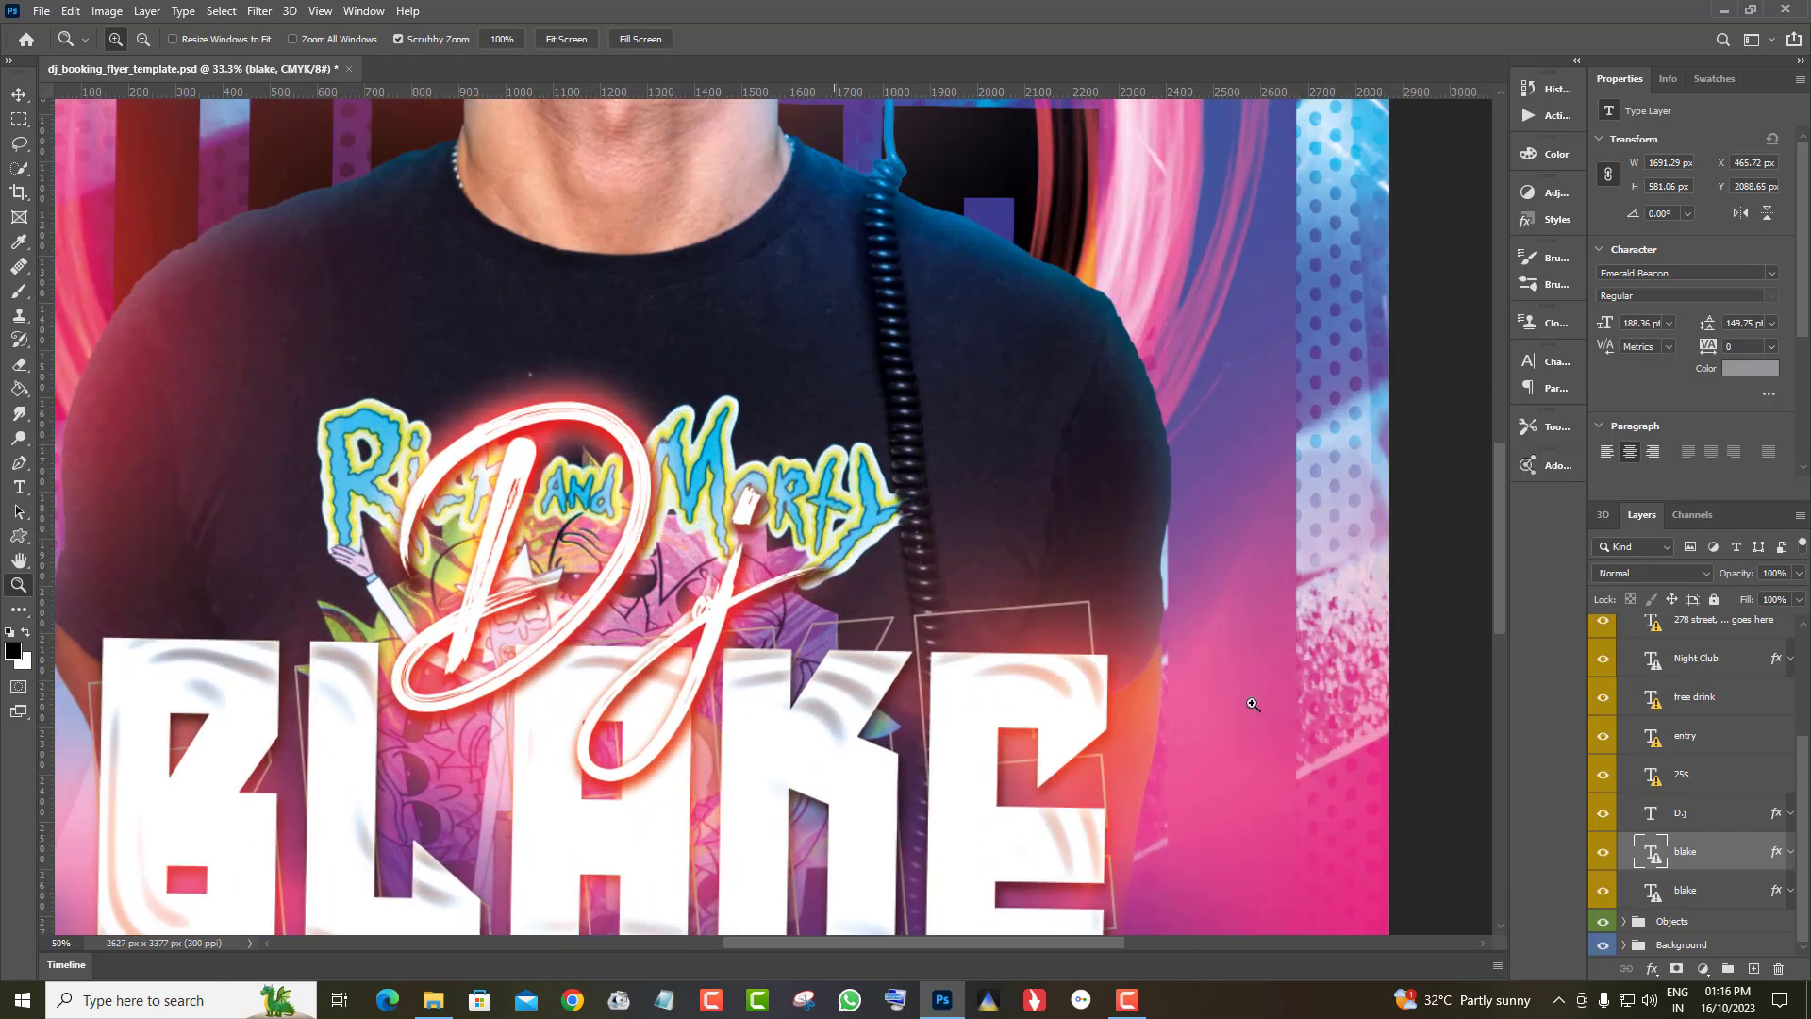
key(ctrl+minus)
scroll(941, 724, down, 5)
scroll(863, 706, up, 2)
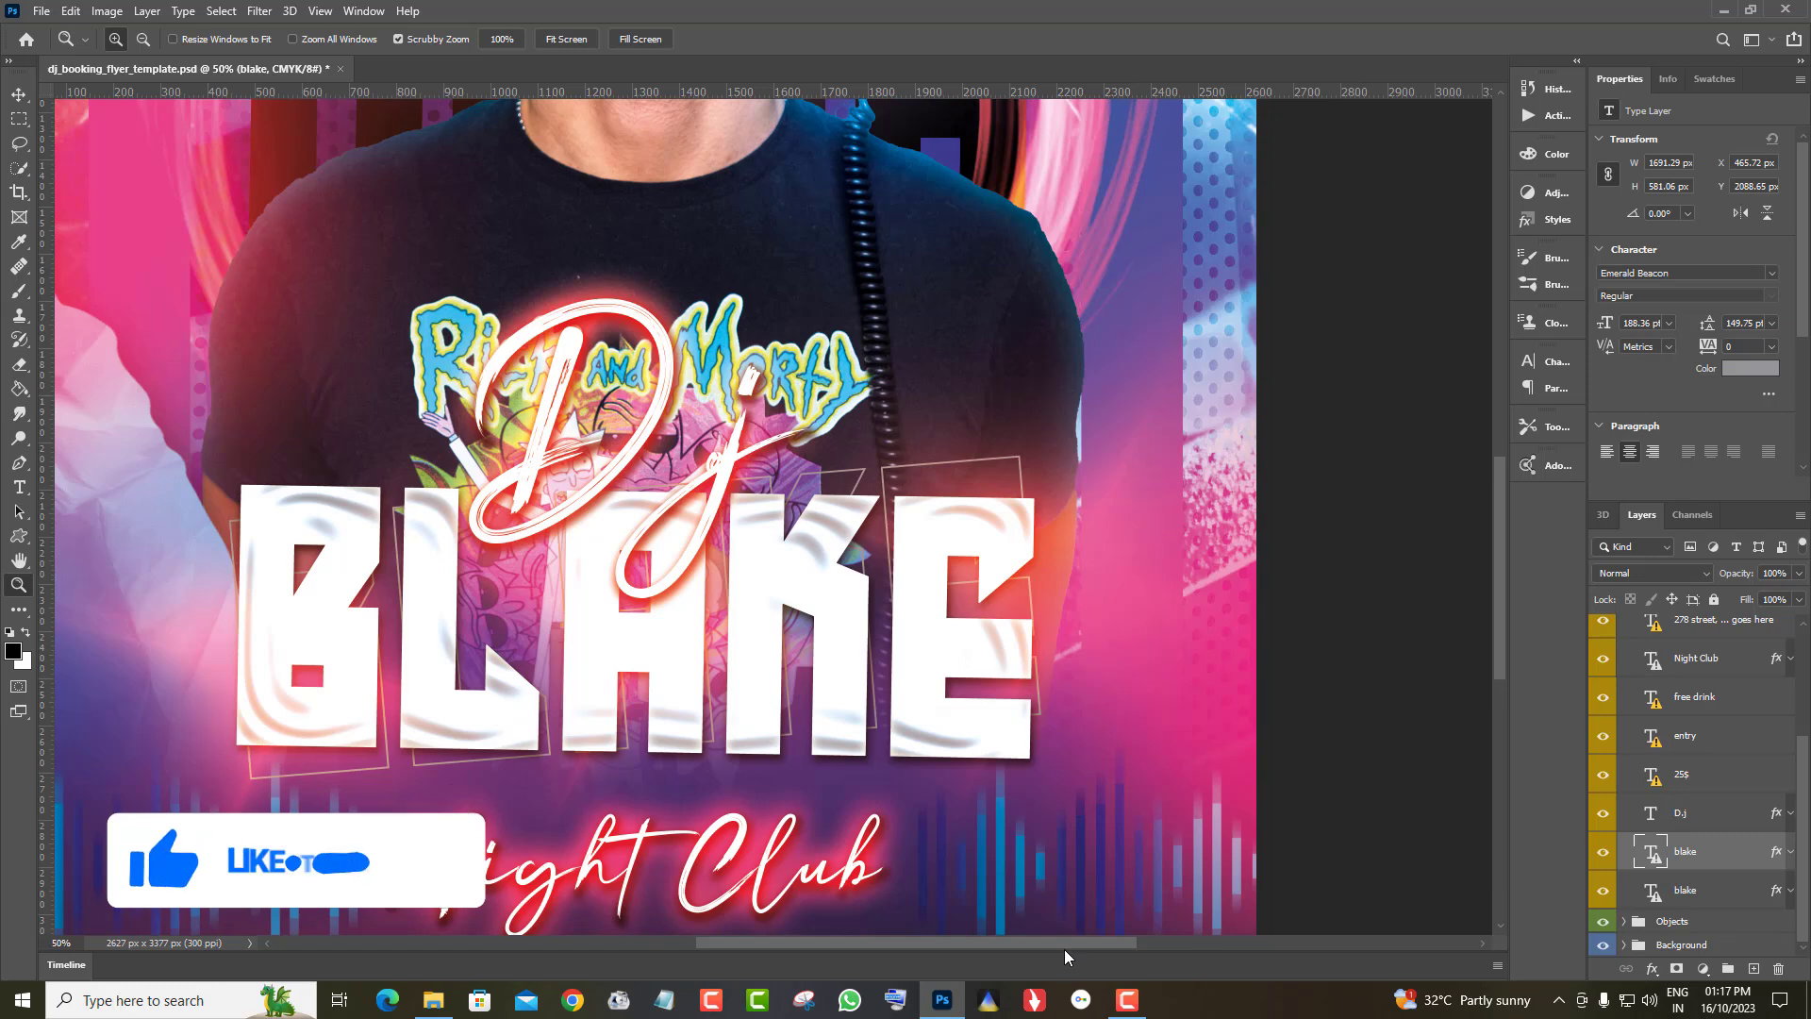
drag(1066, 941, 1002, 943)
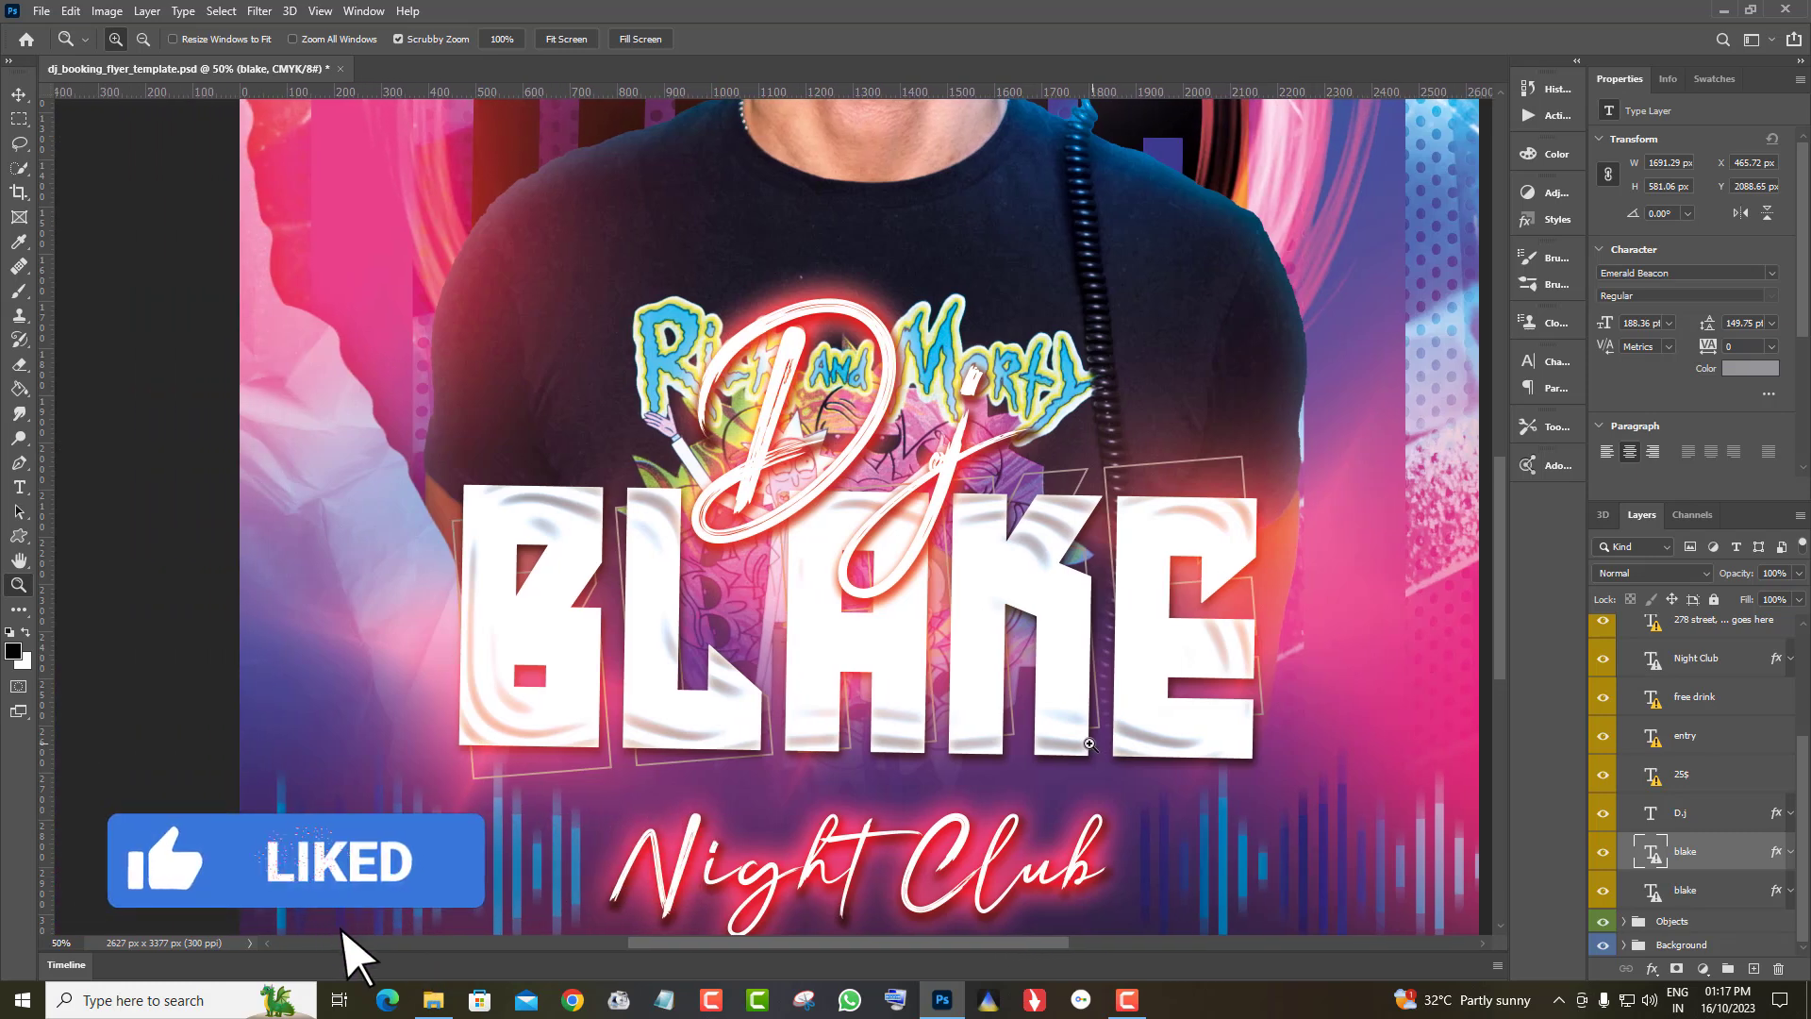
scroll(346, 945, down, 2)
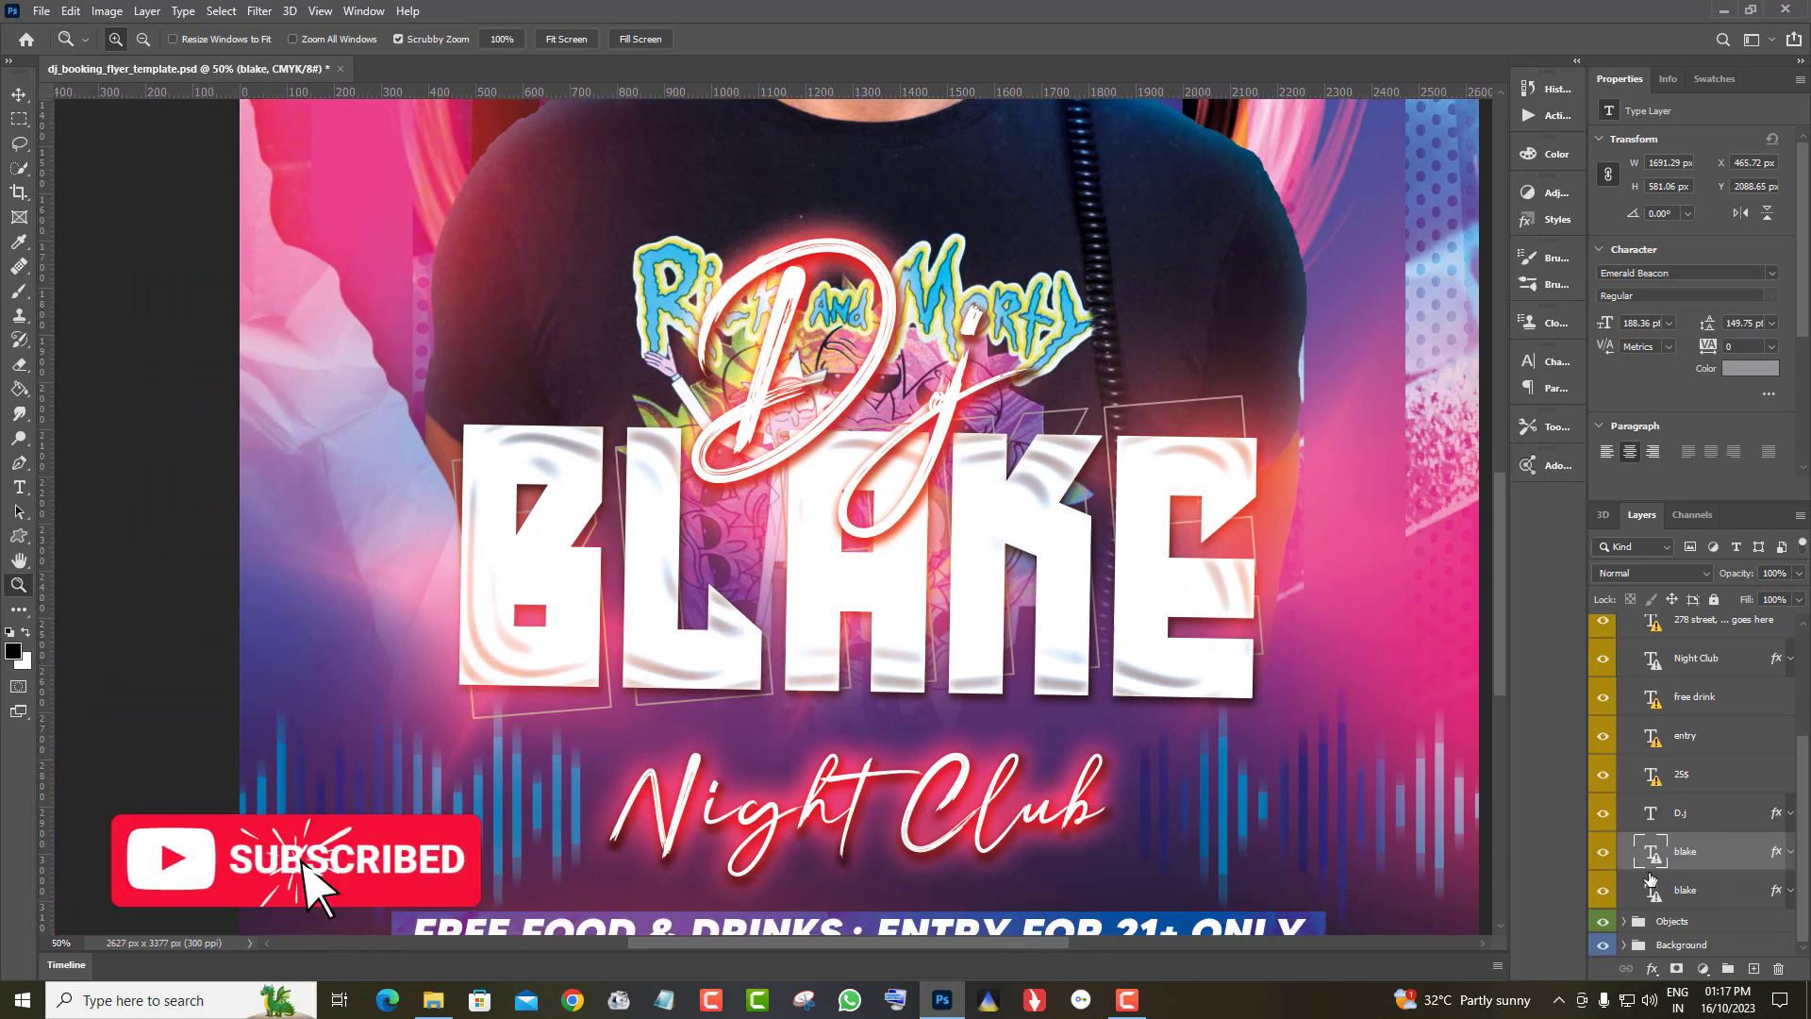
click(1601, 853)
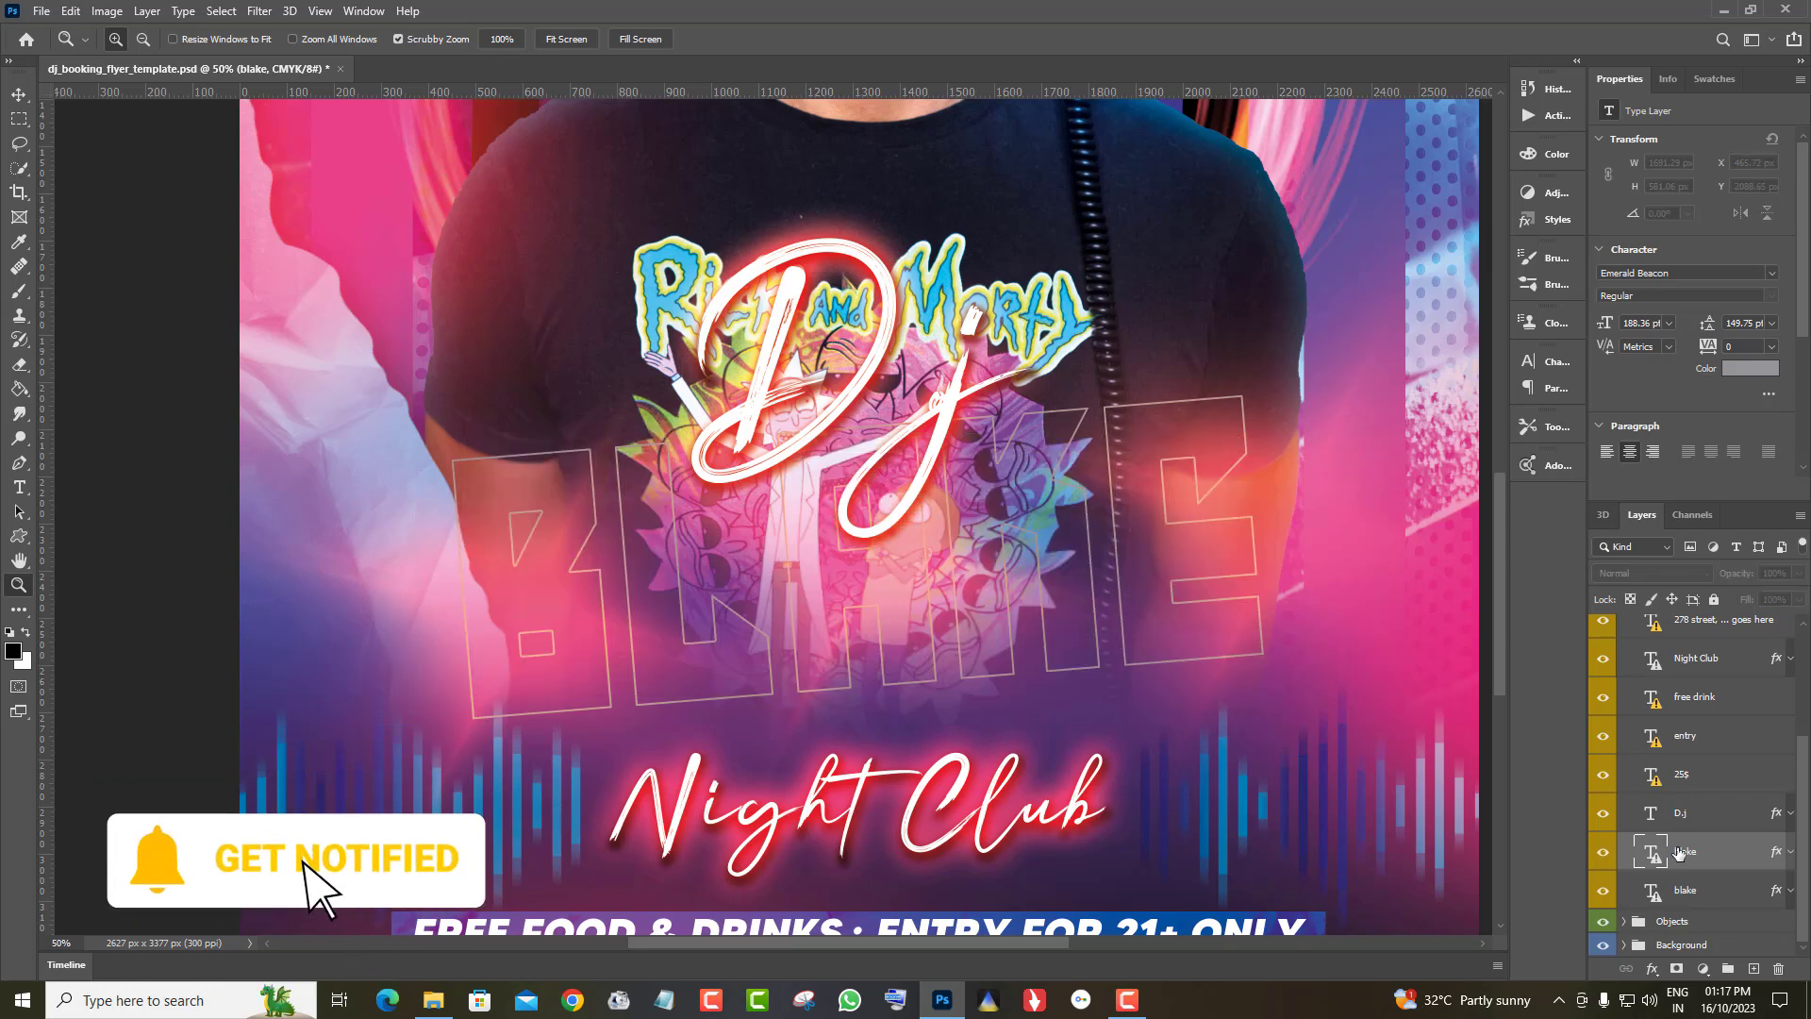
Replace the text of the upper, filled blake title layer with MAX
double_click(1648, 852)
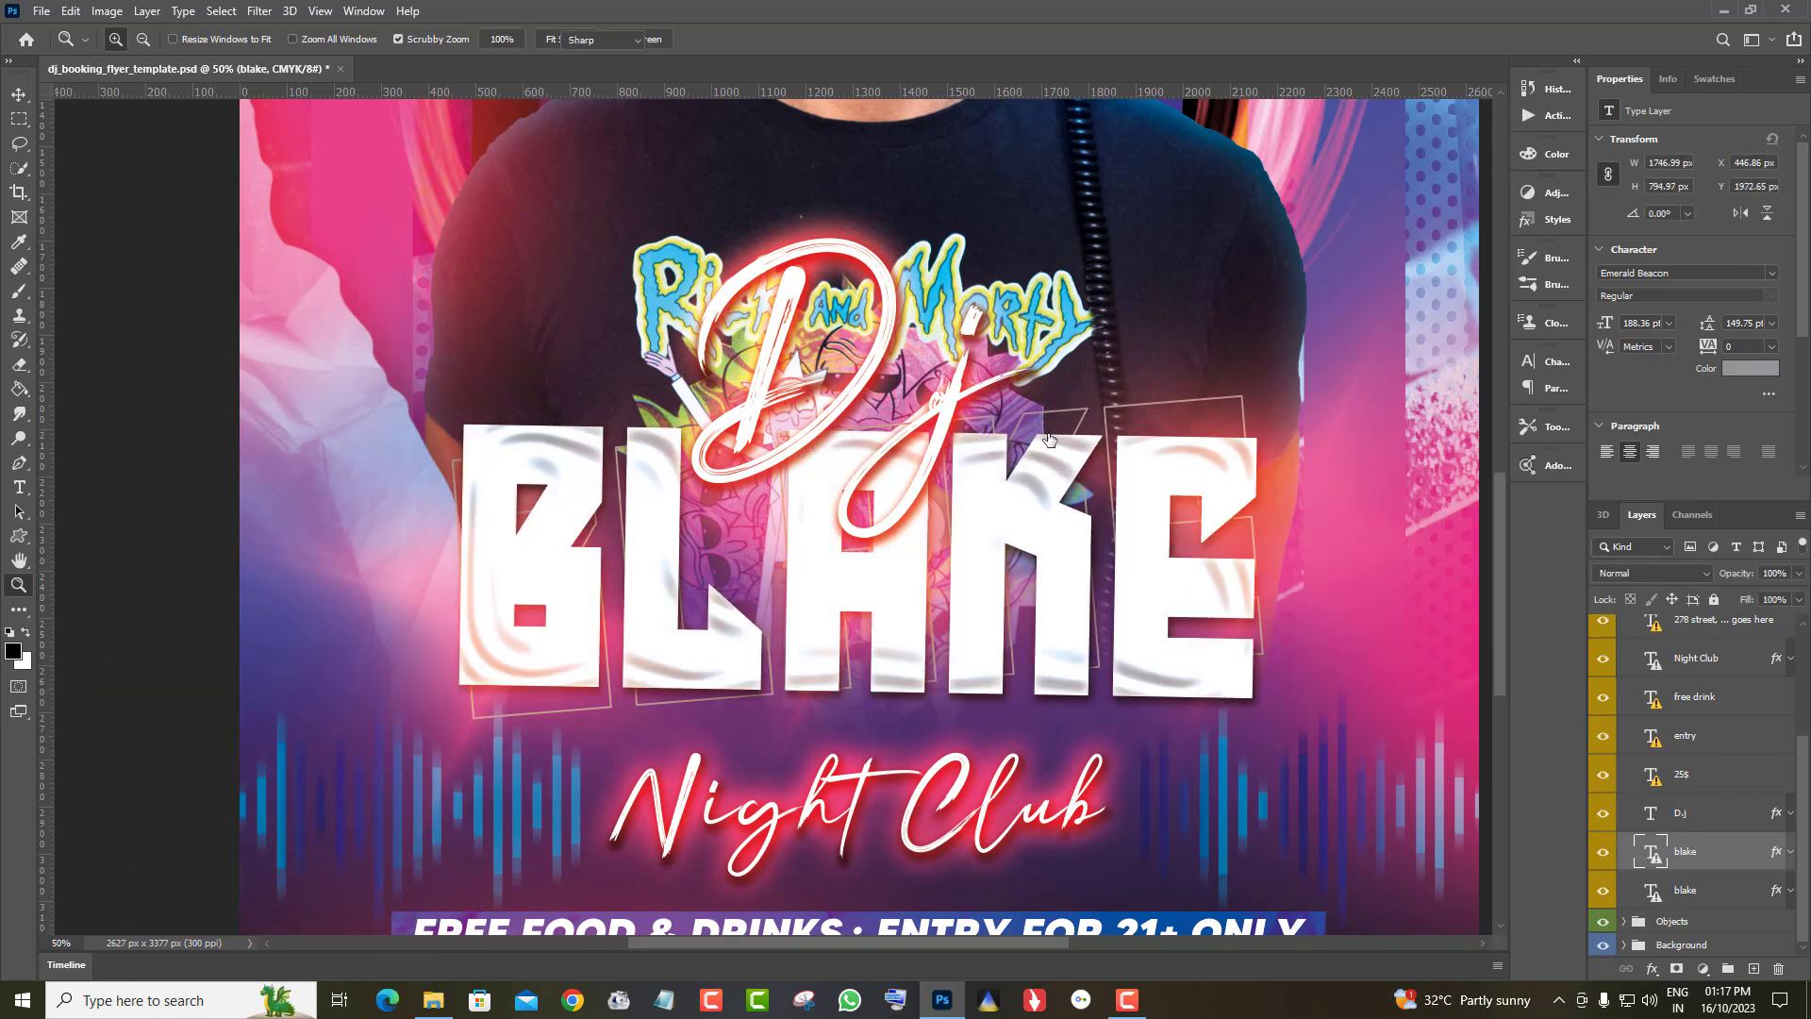
key(BackSpace)
text(MA)
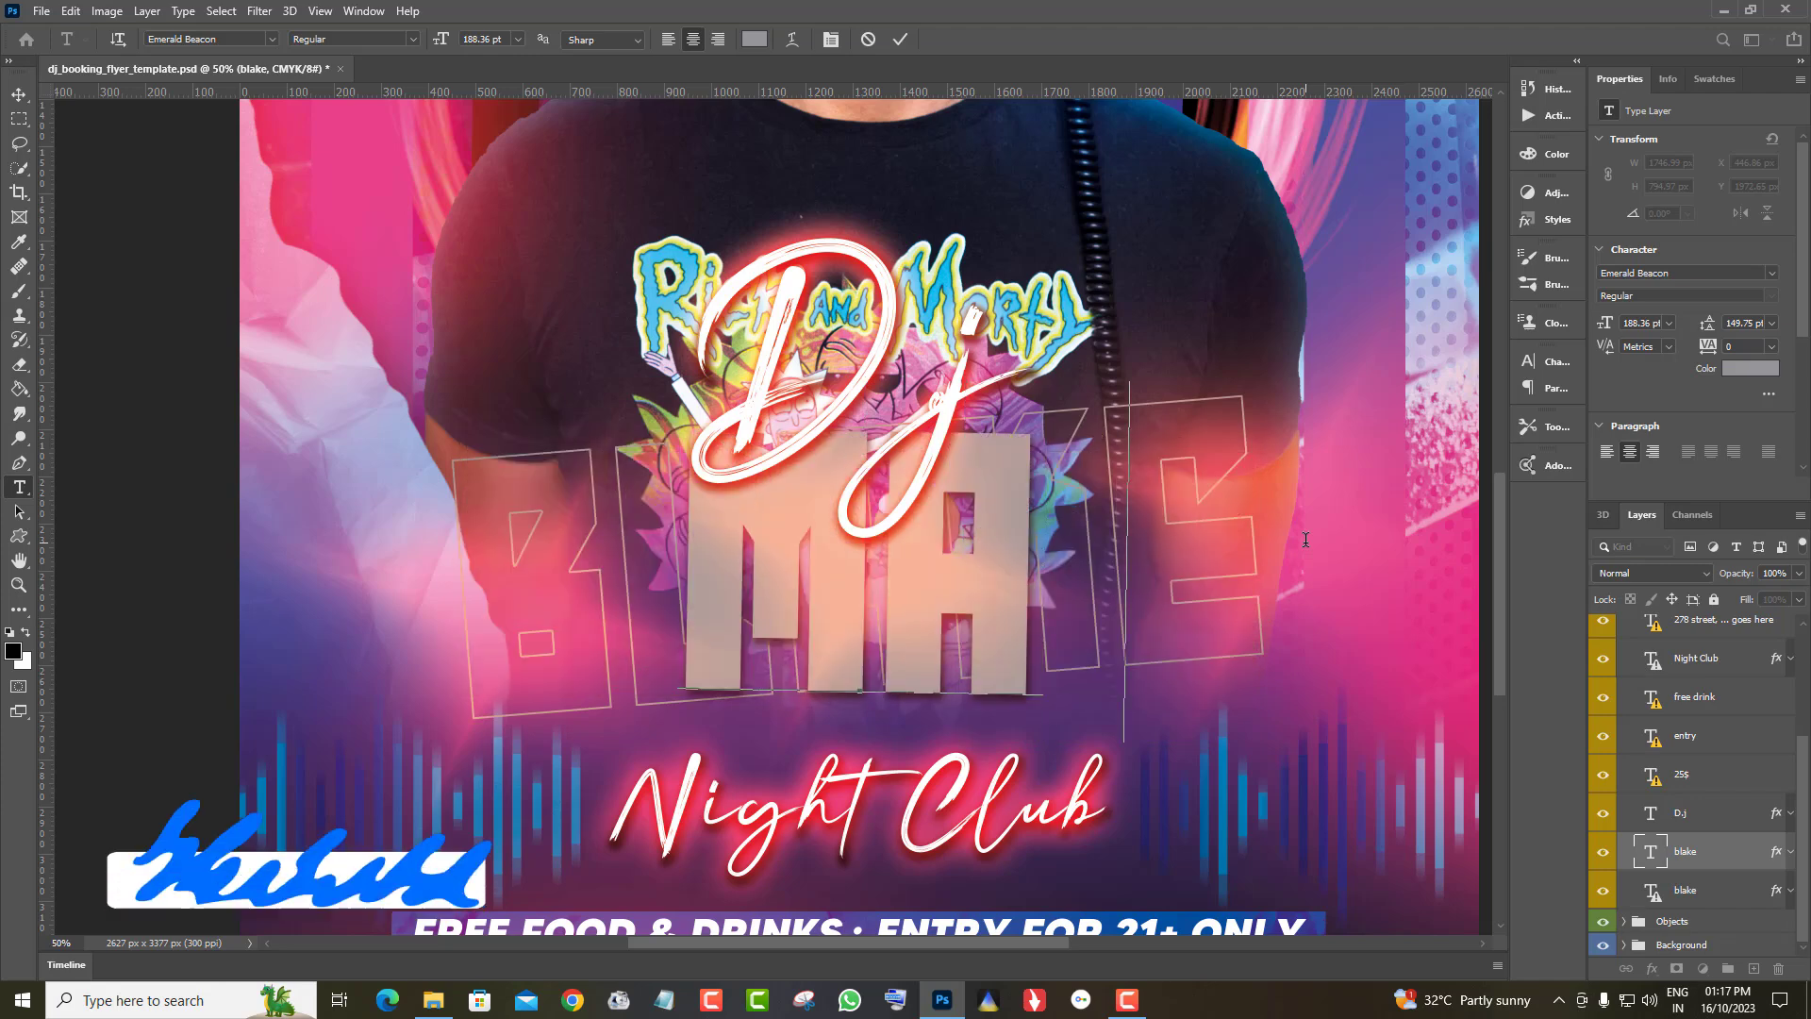
text(X)
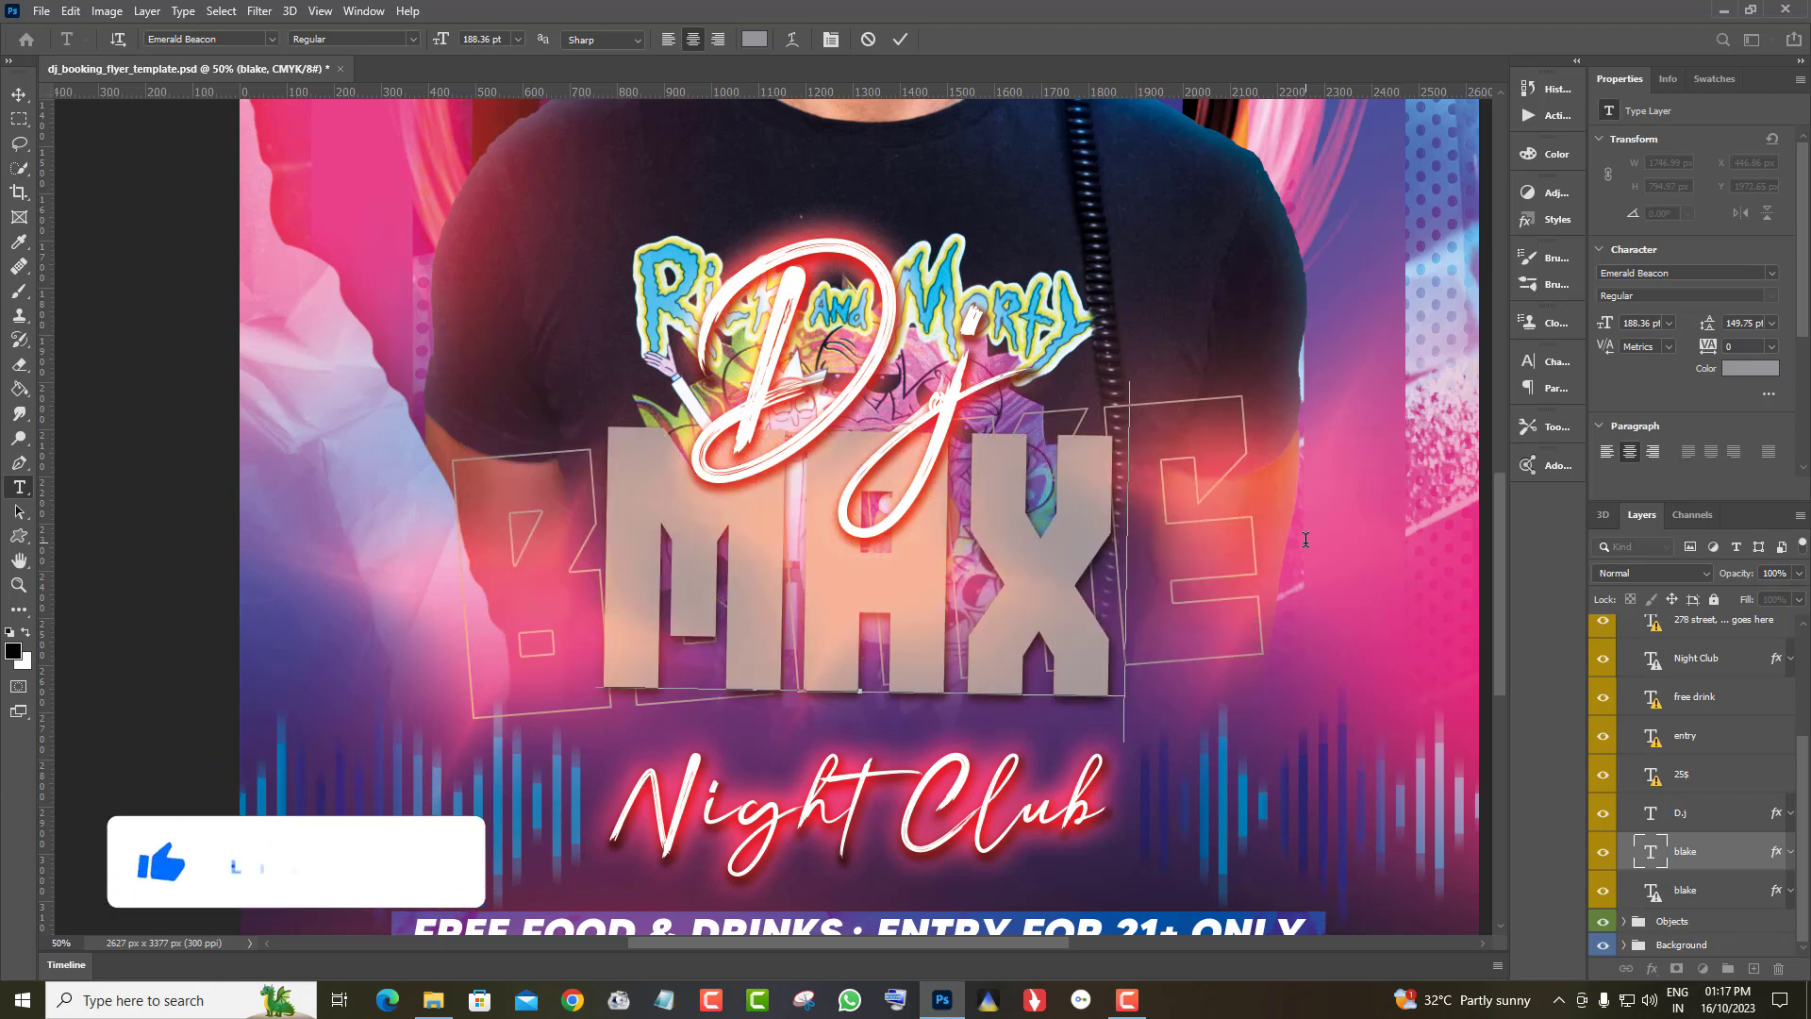
click(1729, 903)
Replace the text of the lower, tilted outline blake layer with MAX to match the title
key(z)
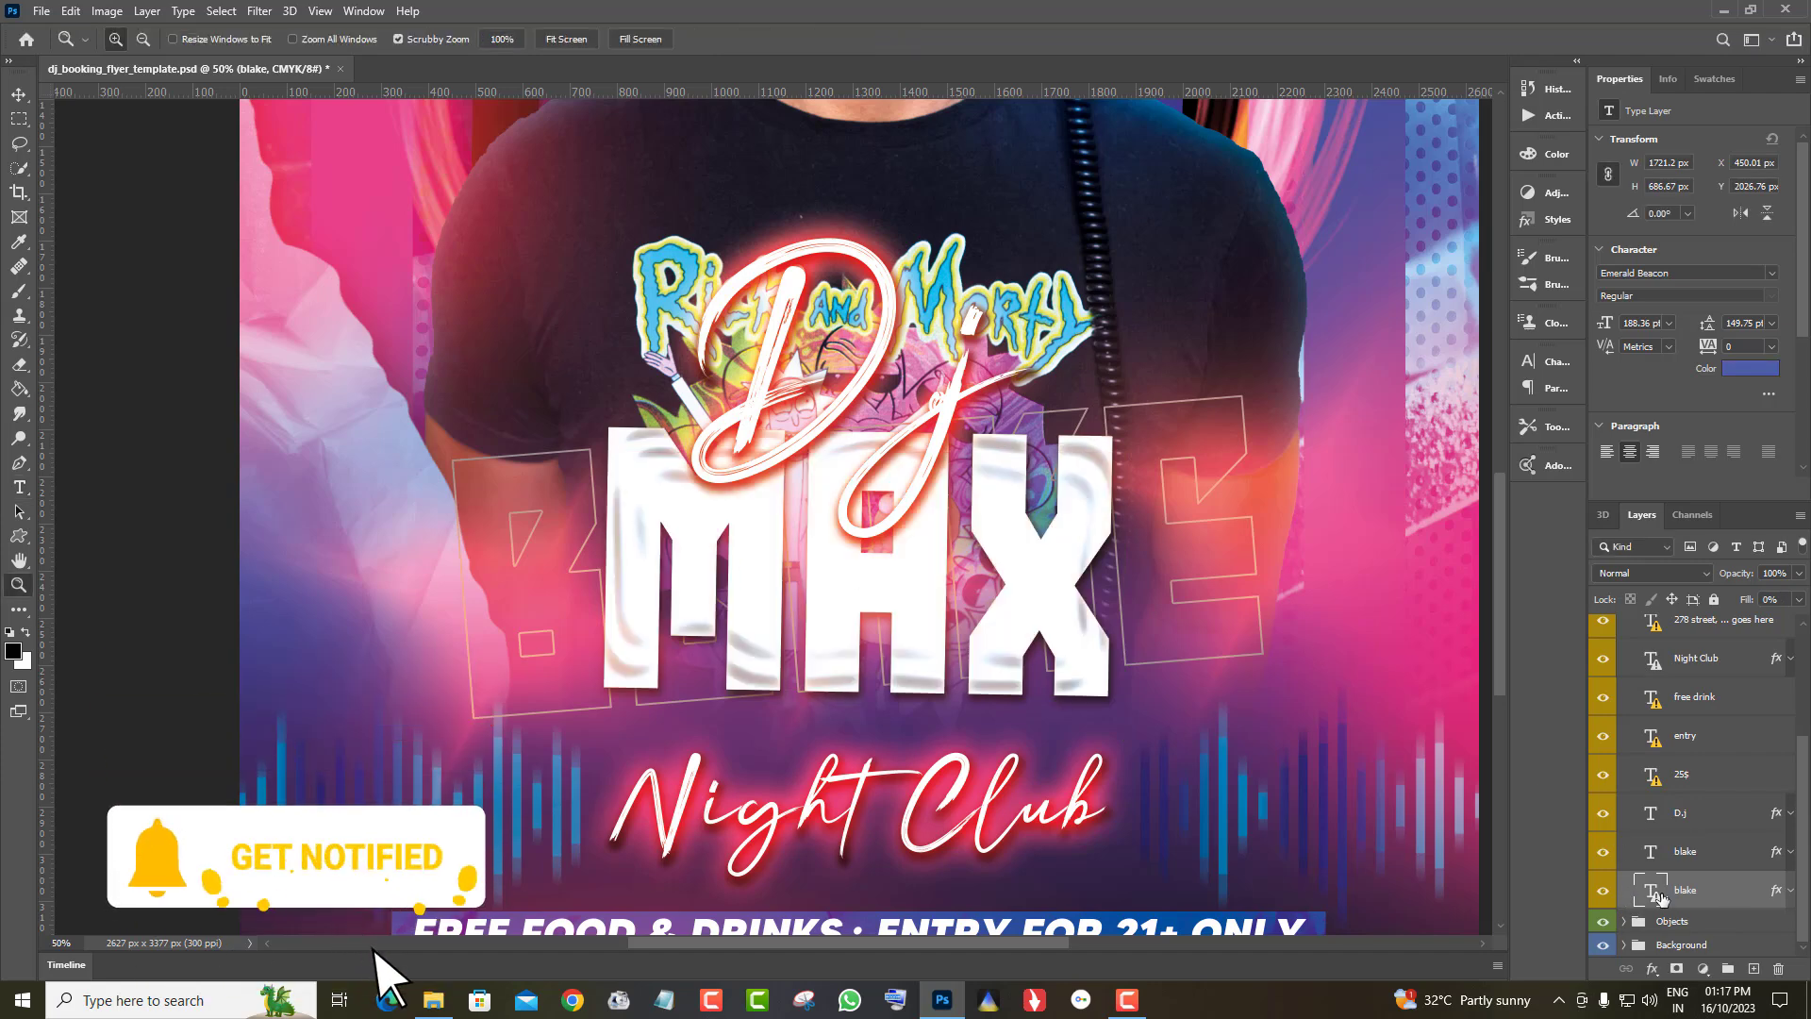
double_click(1653, 892)
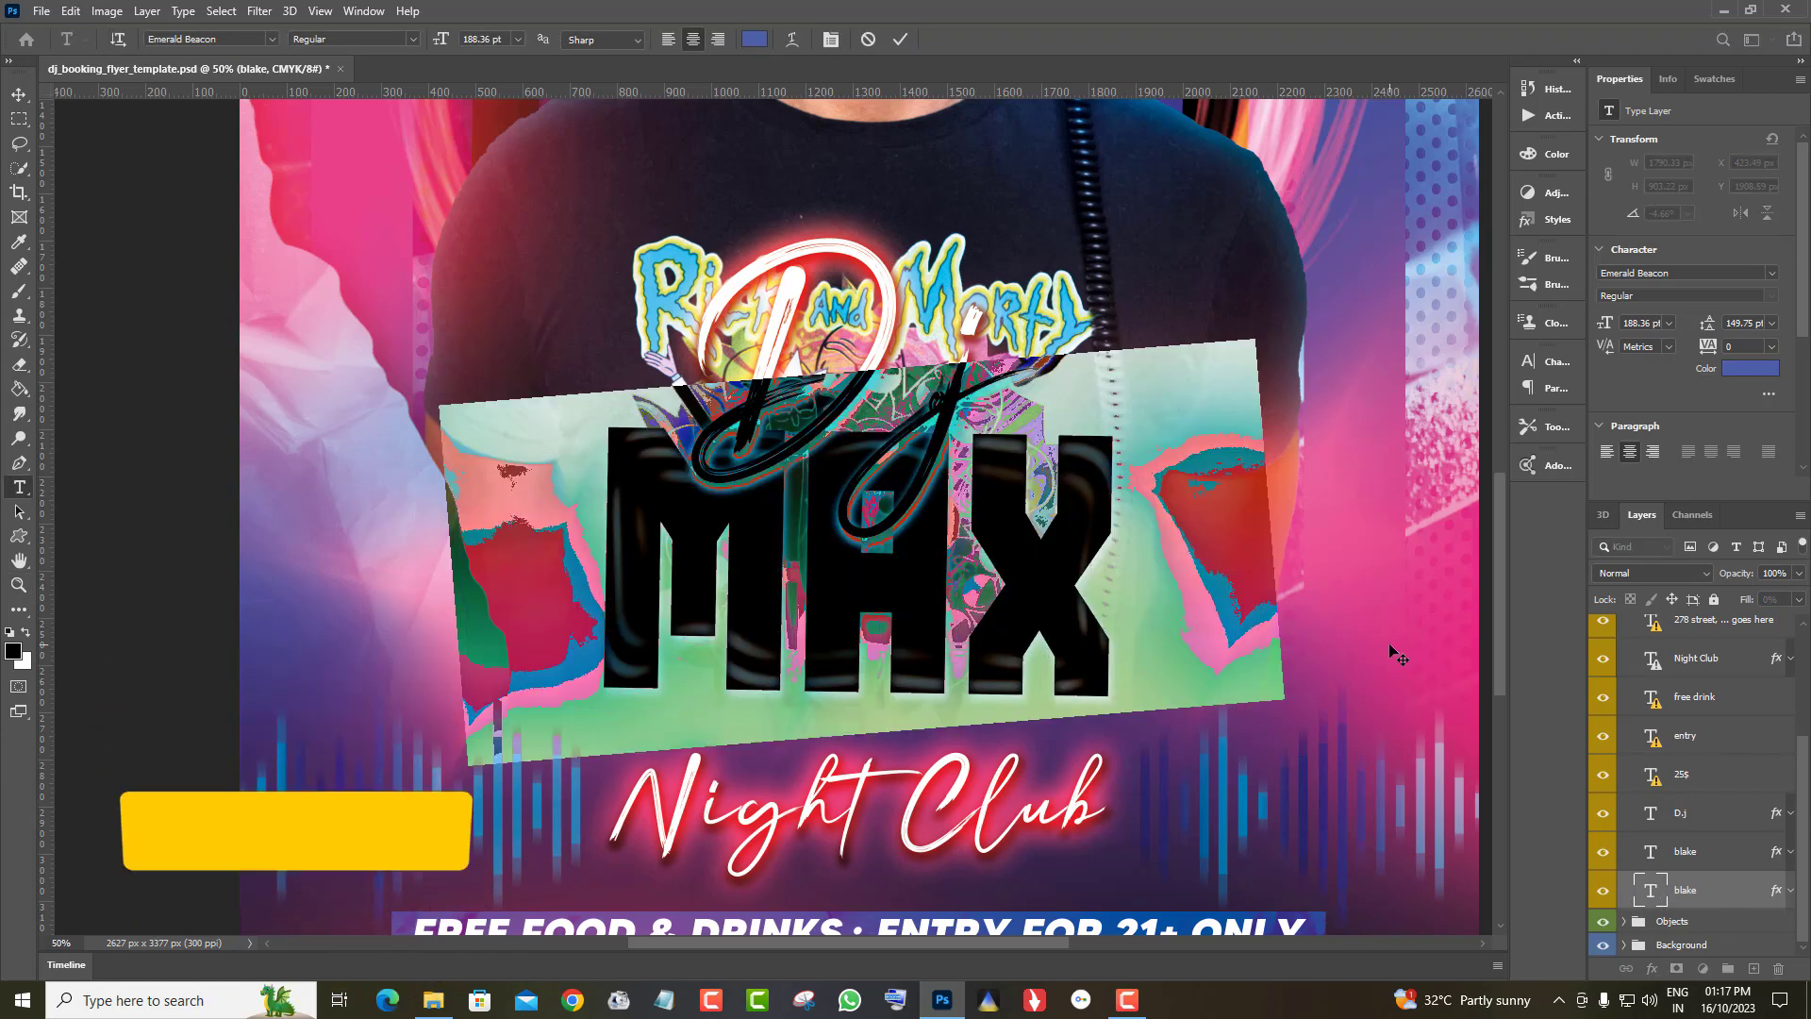
key(BackSpace)
text(MAX)
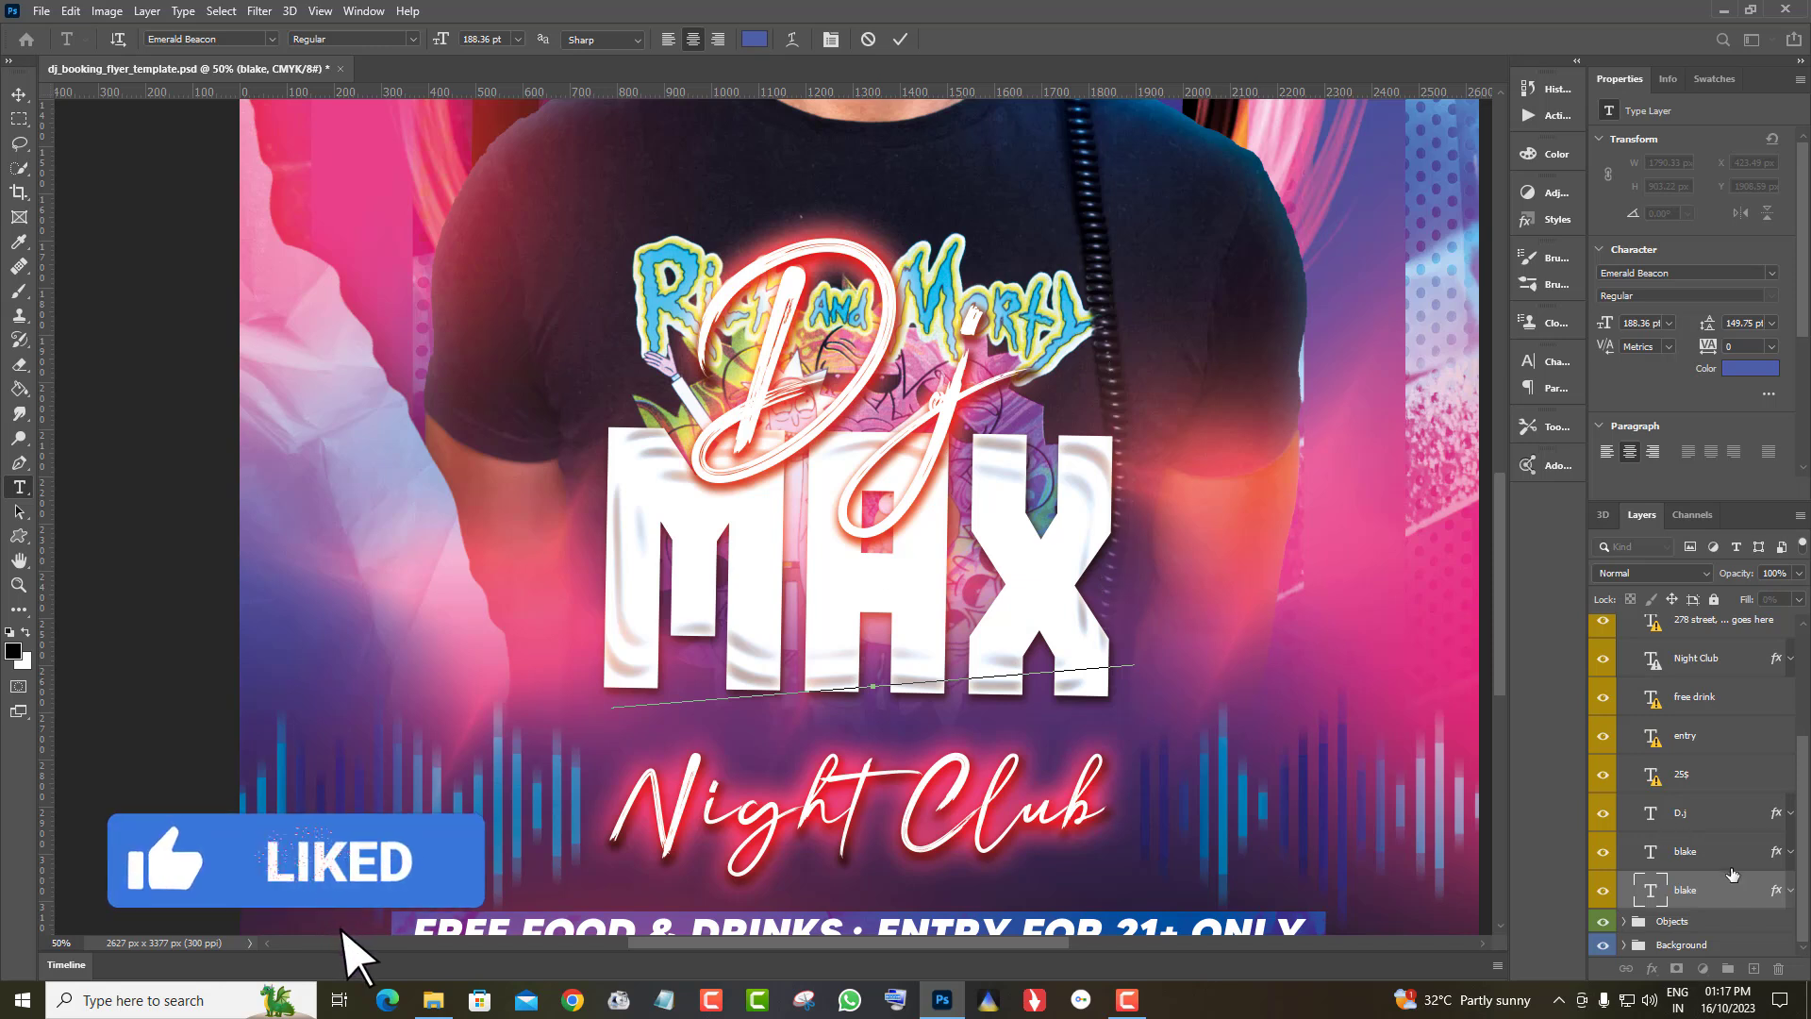
click(1743, 866)
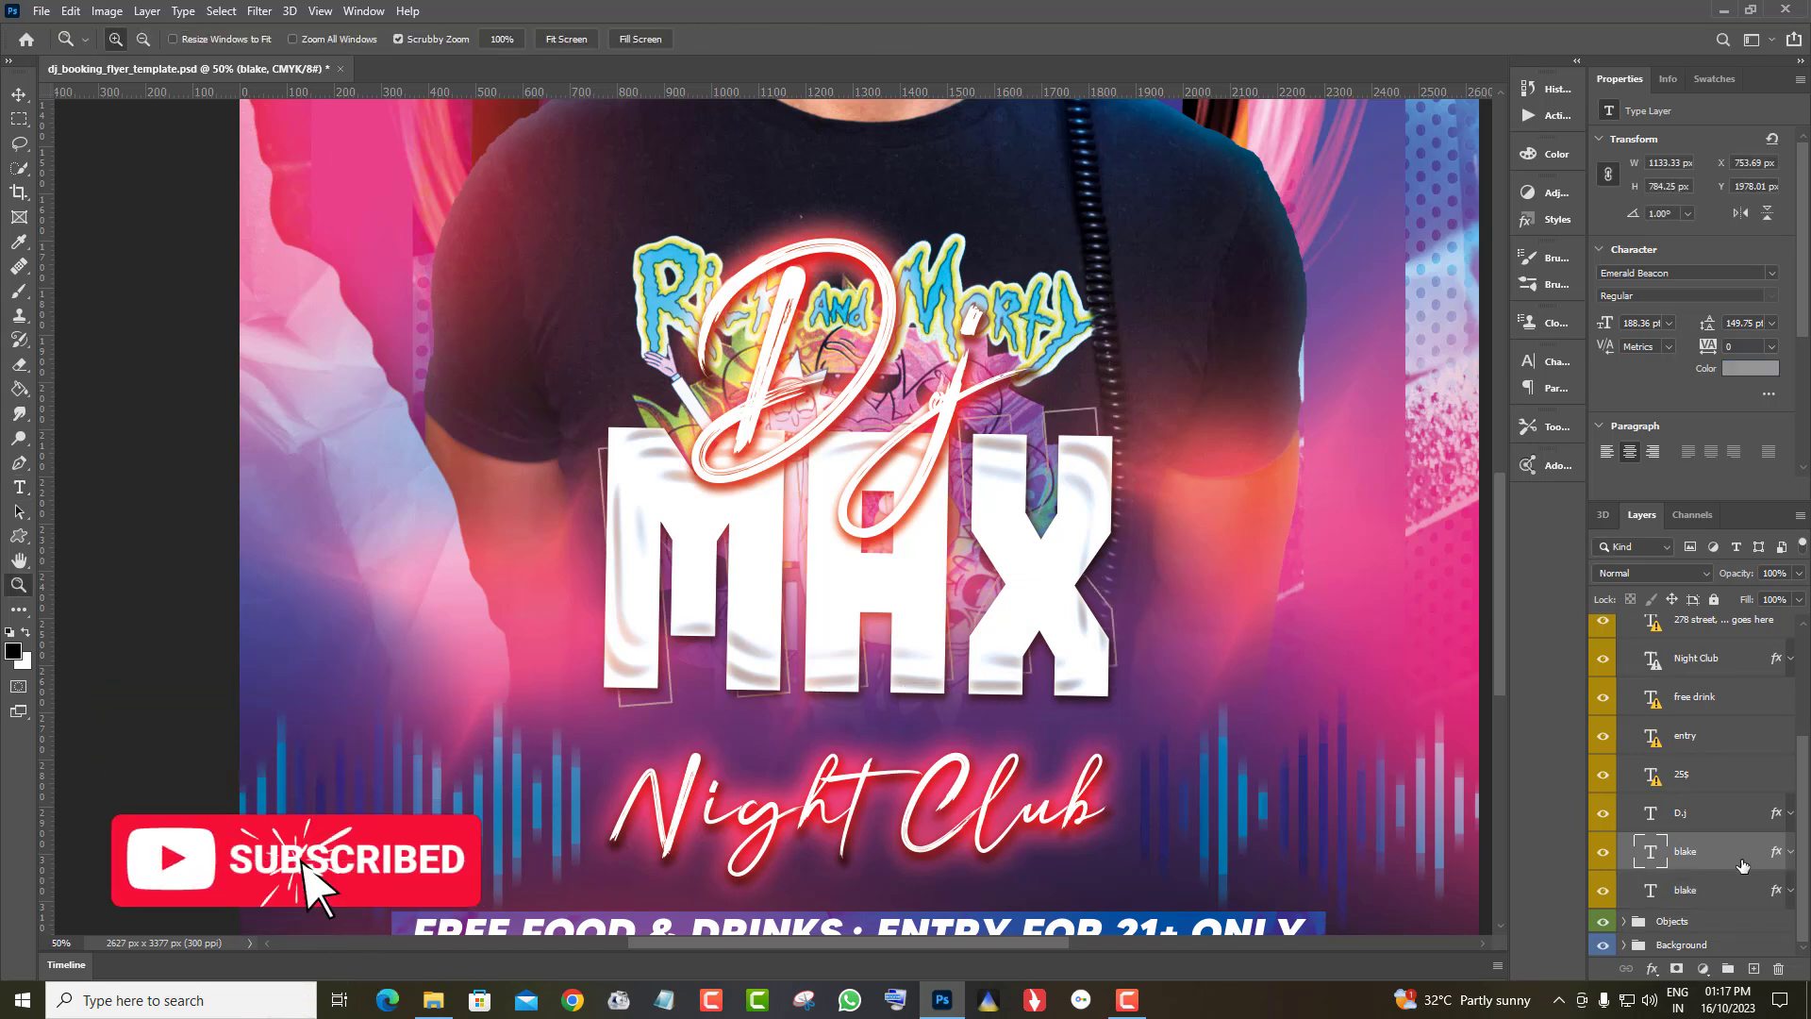
Open the stroke colour of the lower, tilted outline MAX layer's Stroke effect for editing
click(943, 691)
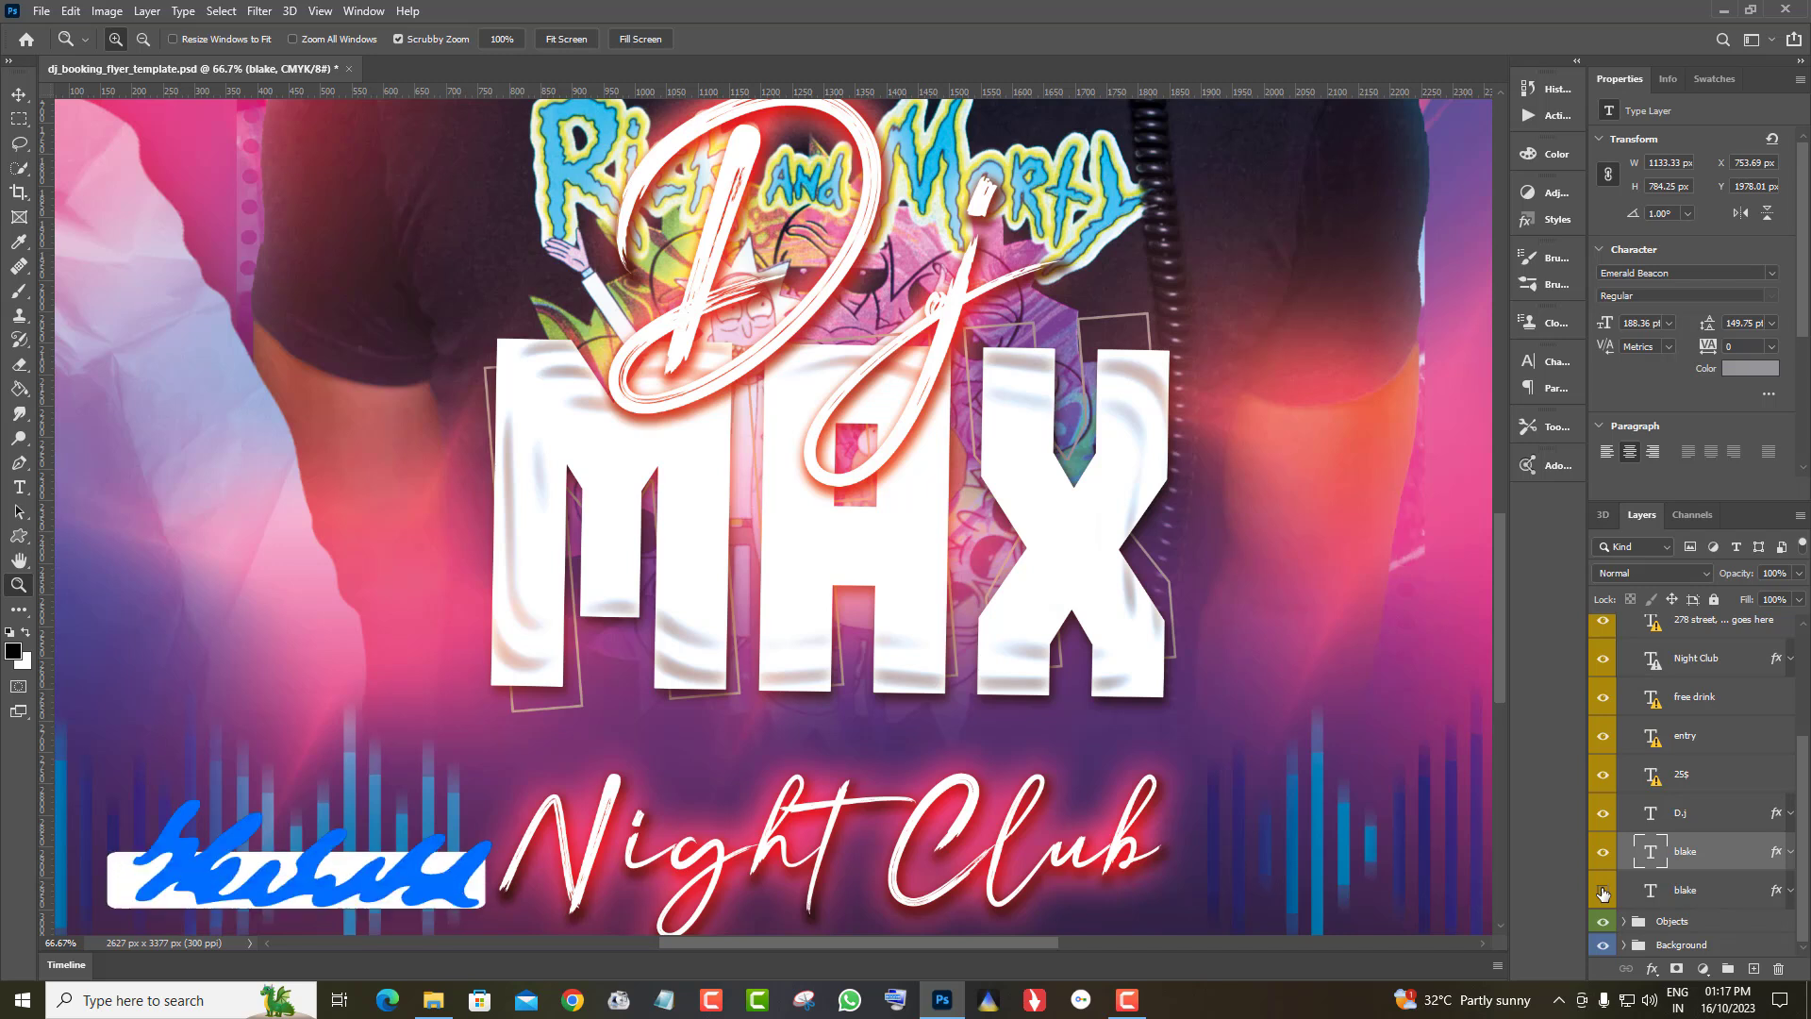
click(1697, 889)
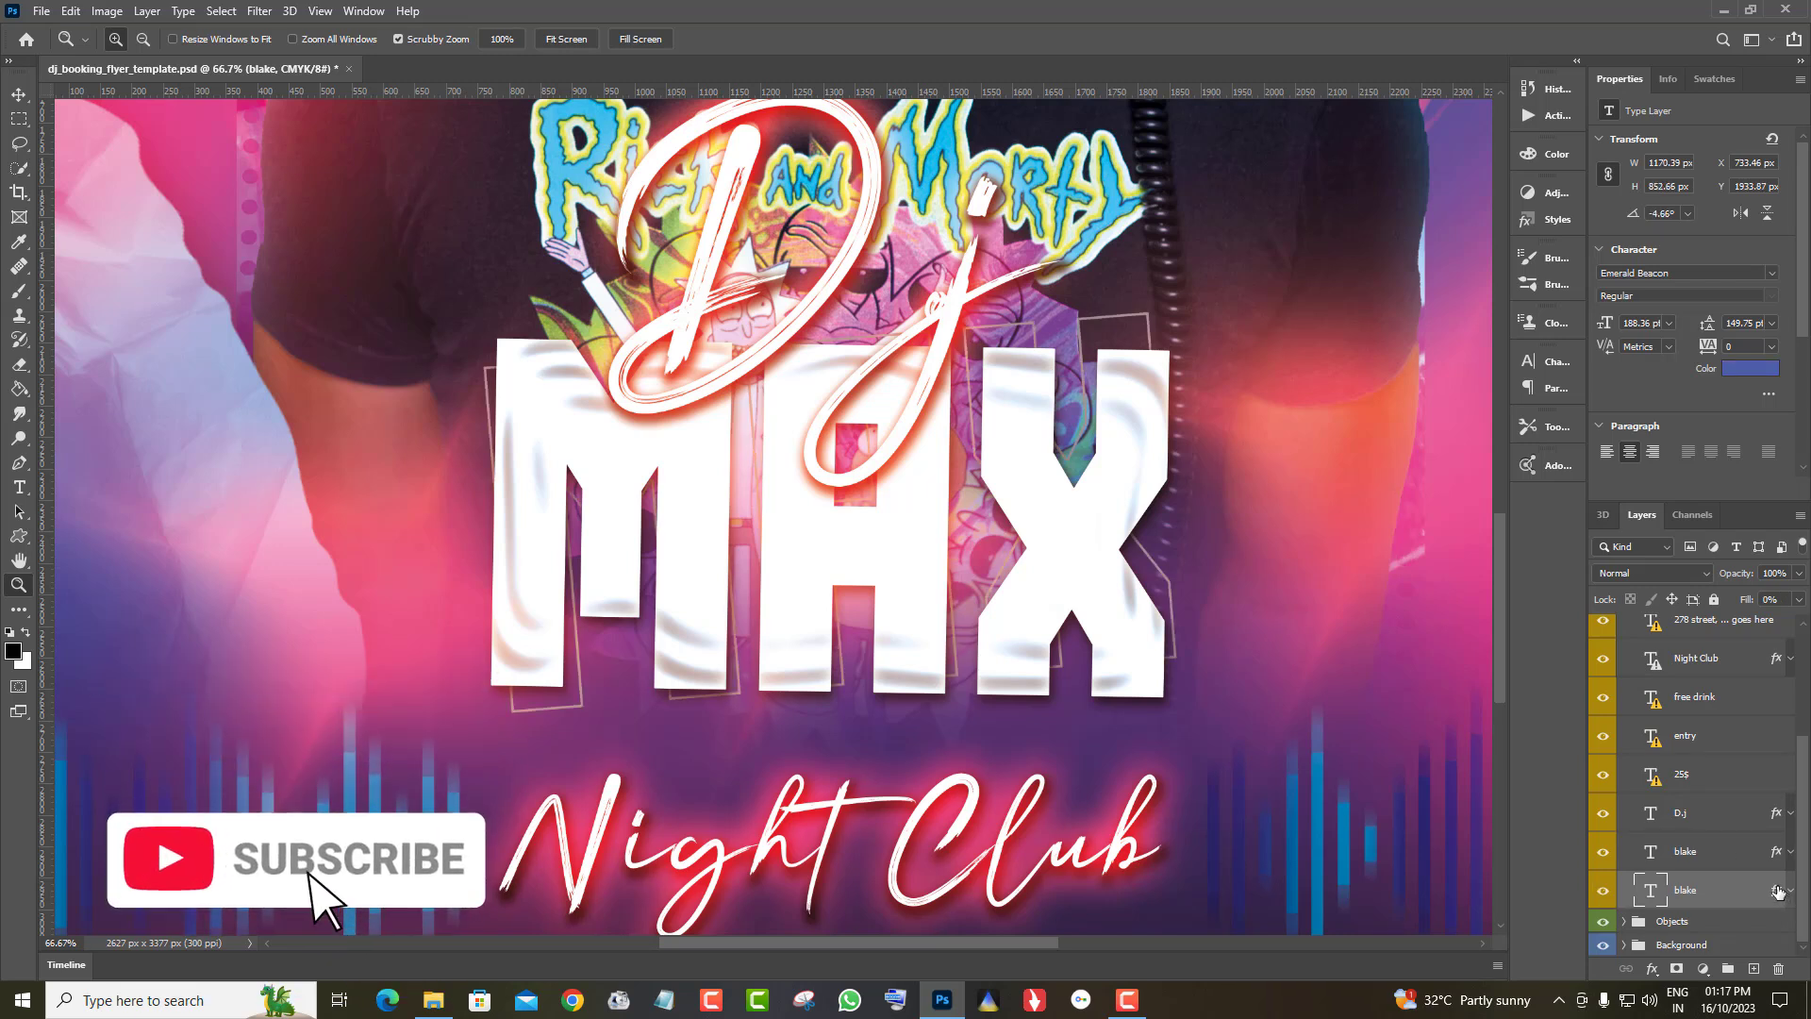
double_click(1753, 896)
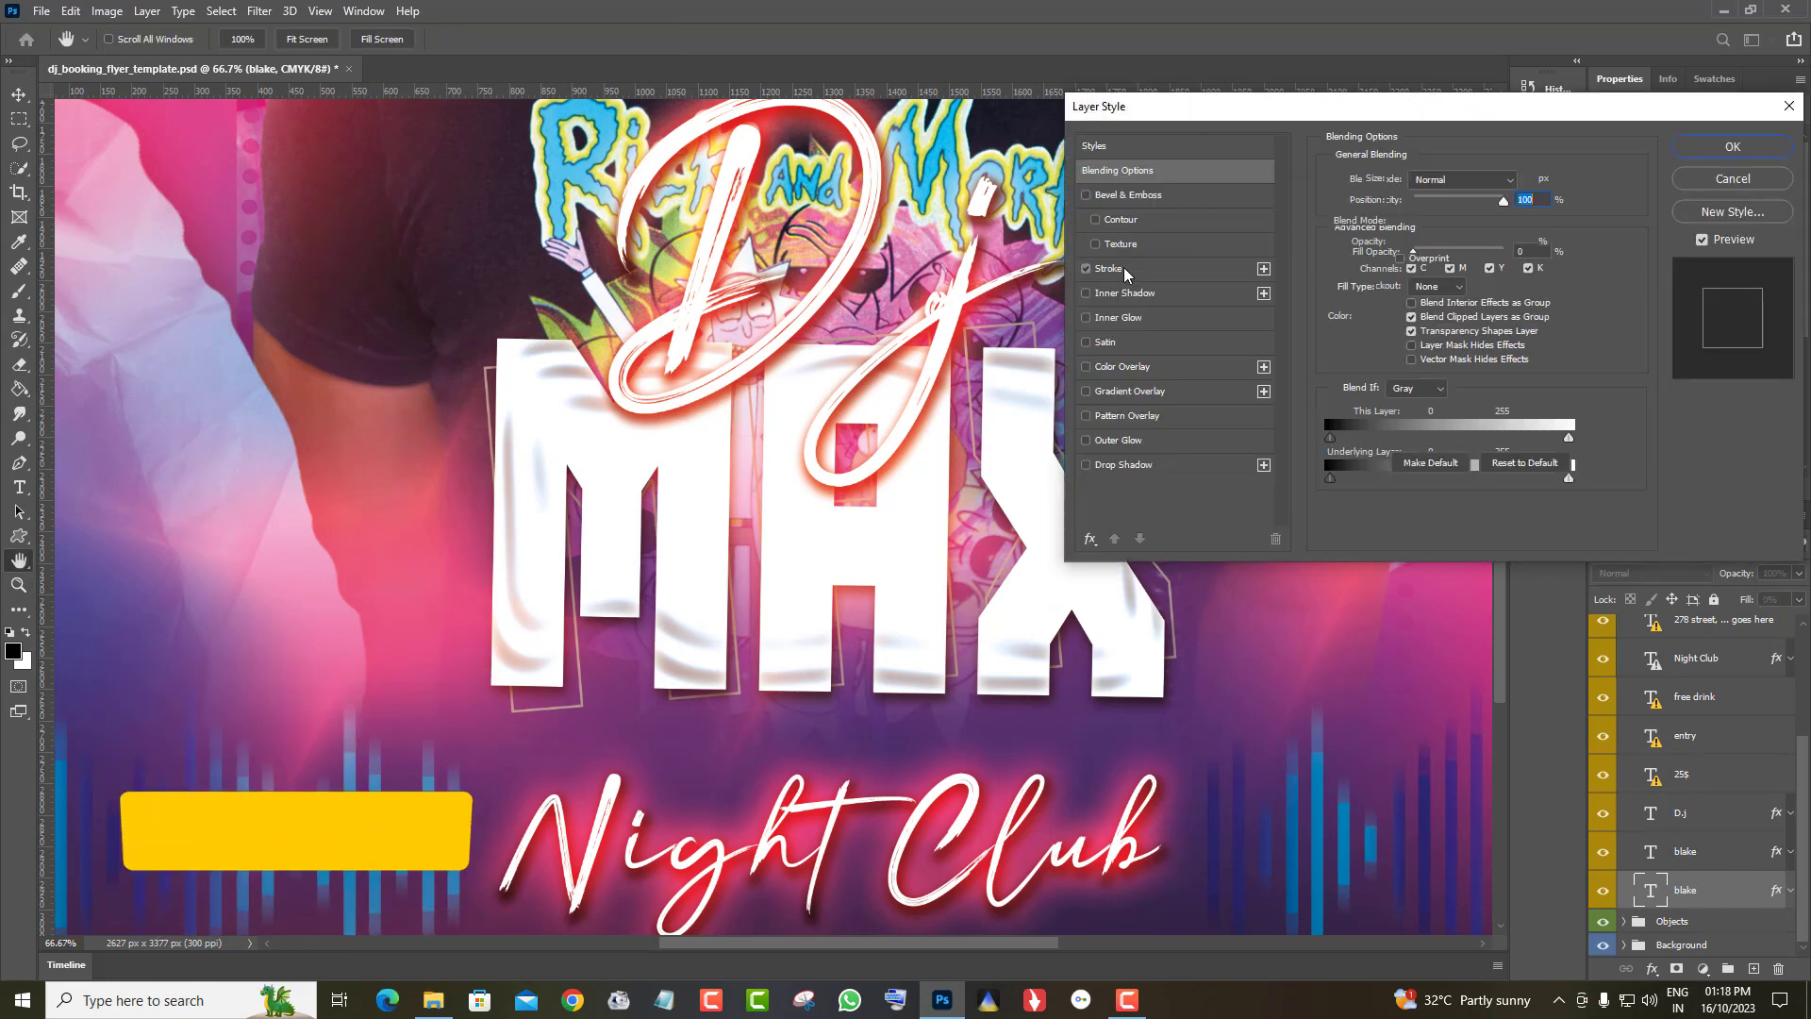
click(1151, 269)
click(1370, 317)
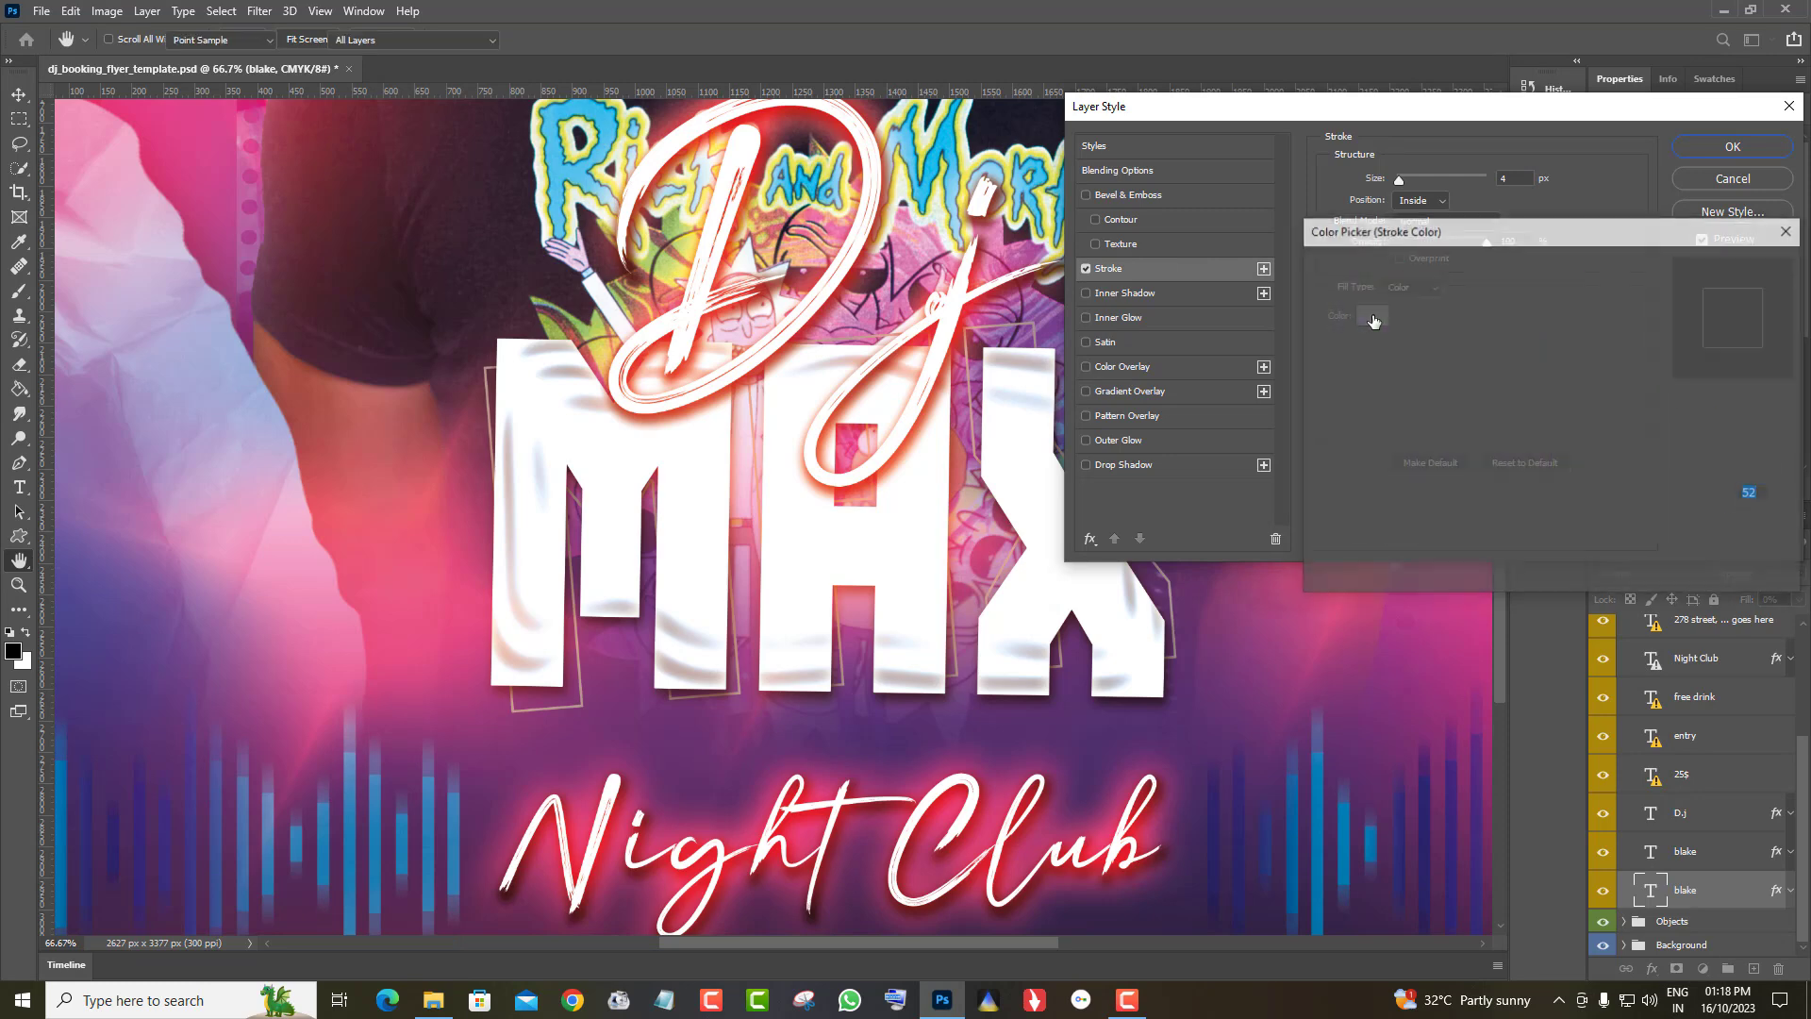
Try purple, pink, blue, orange and red as the stroke colour of the tilted MAX outline
click(1542, 290)
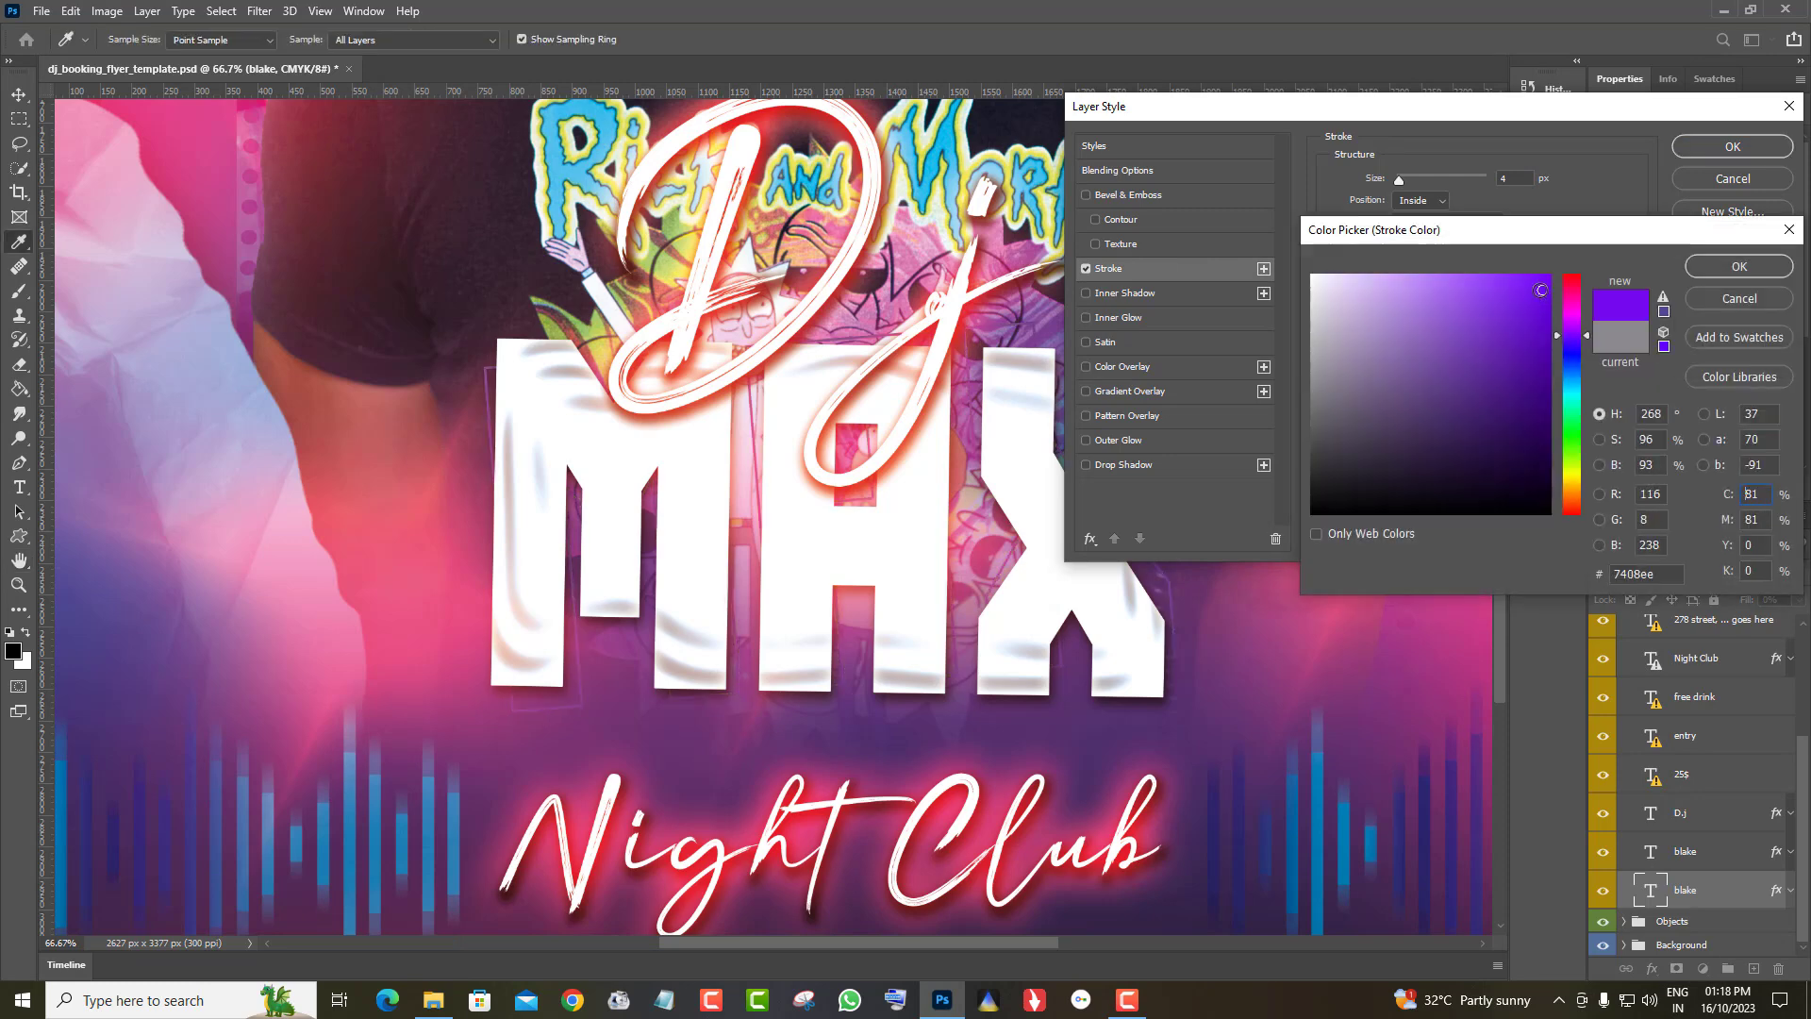
click(1571, 293)
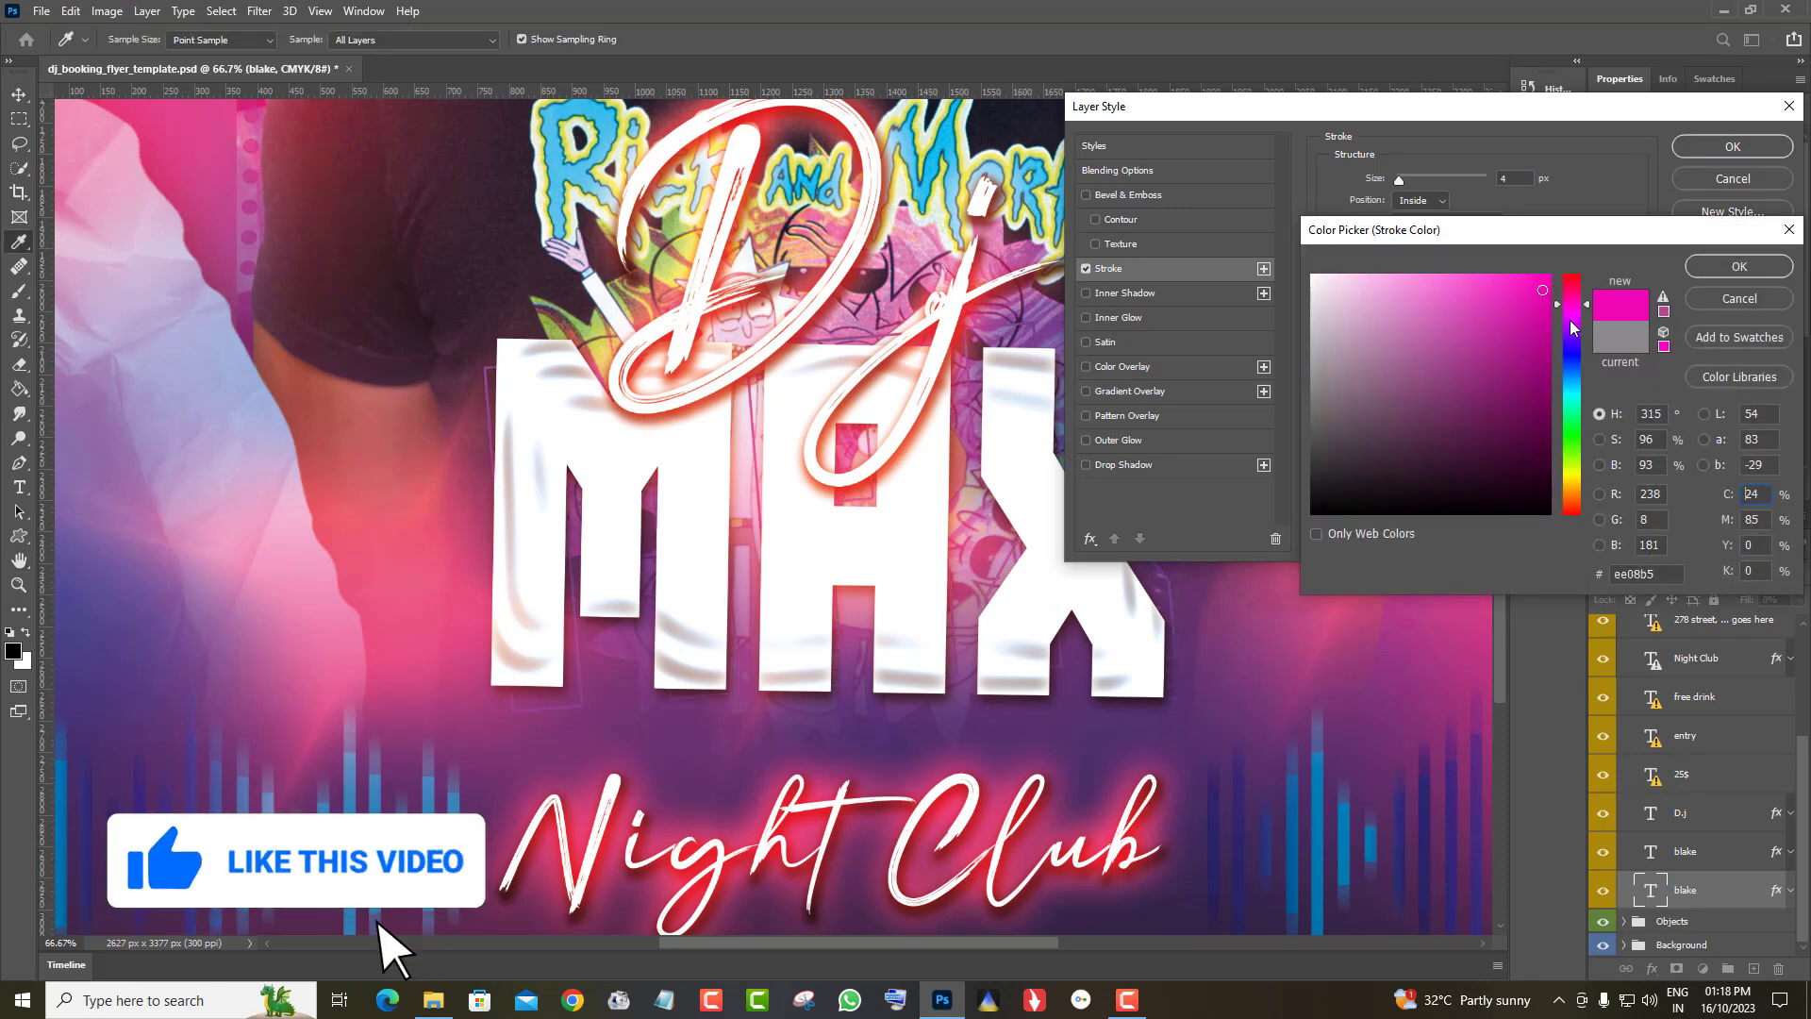
click(1572, 321)
click(1573, 366)
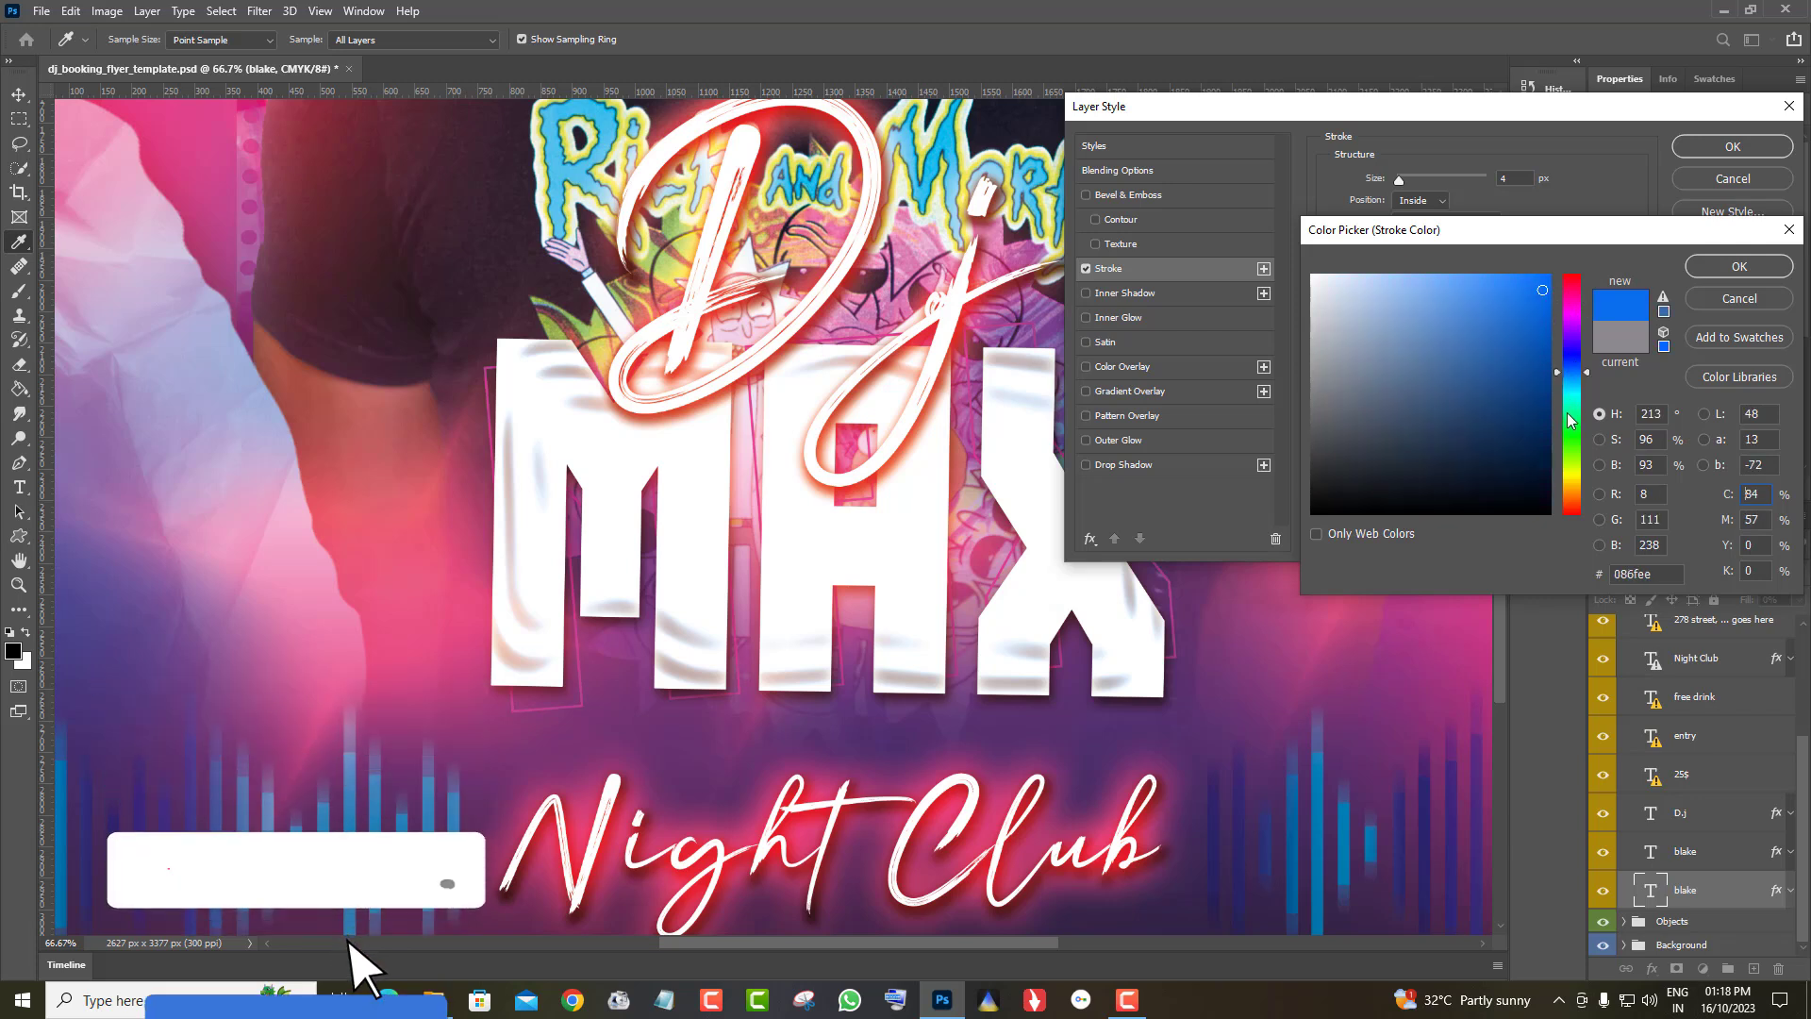
click(1573, 418)
click(1572, 467)
click(1572, 488)
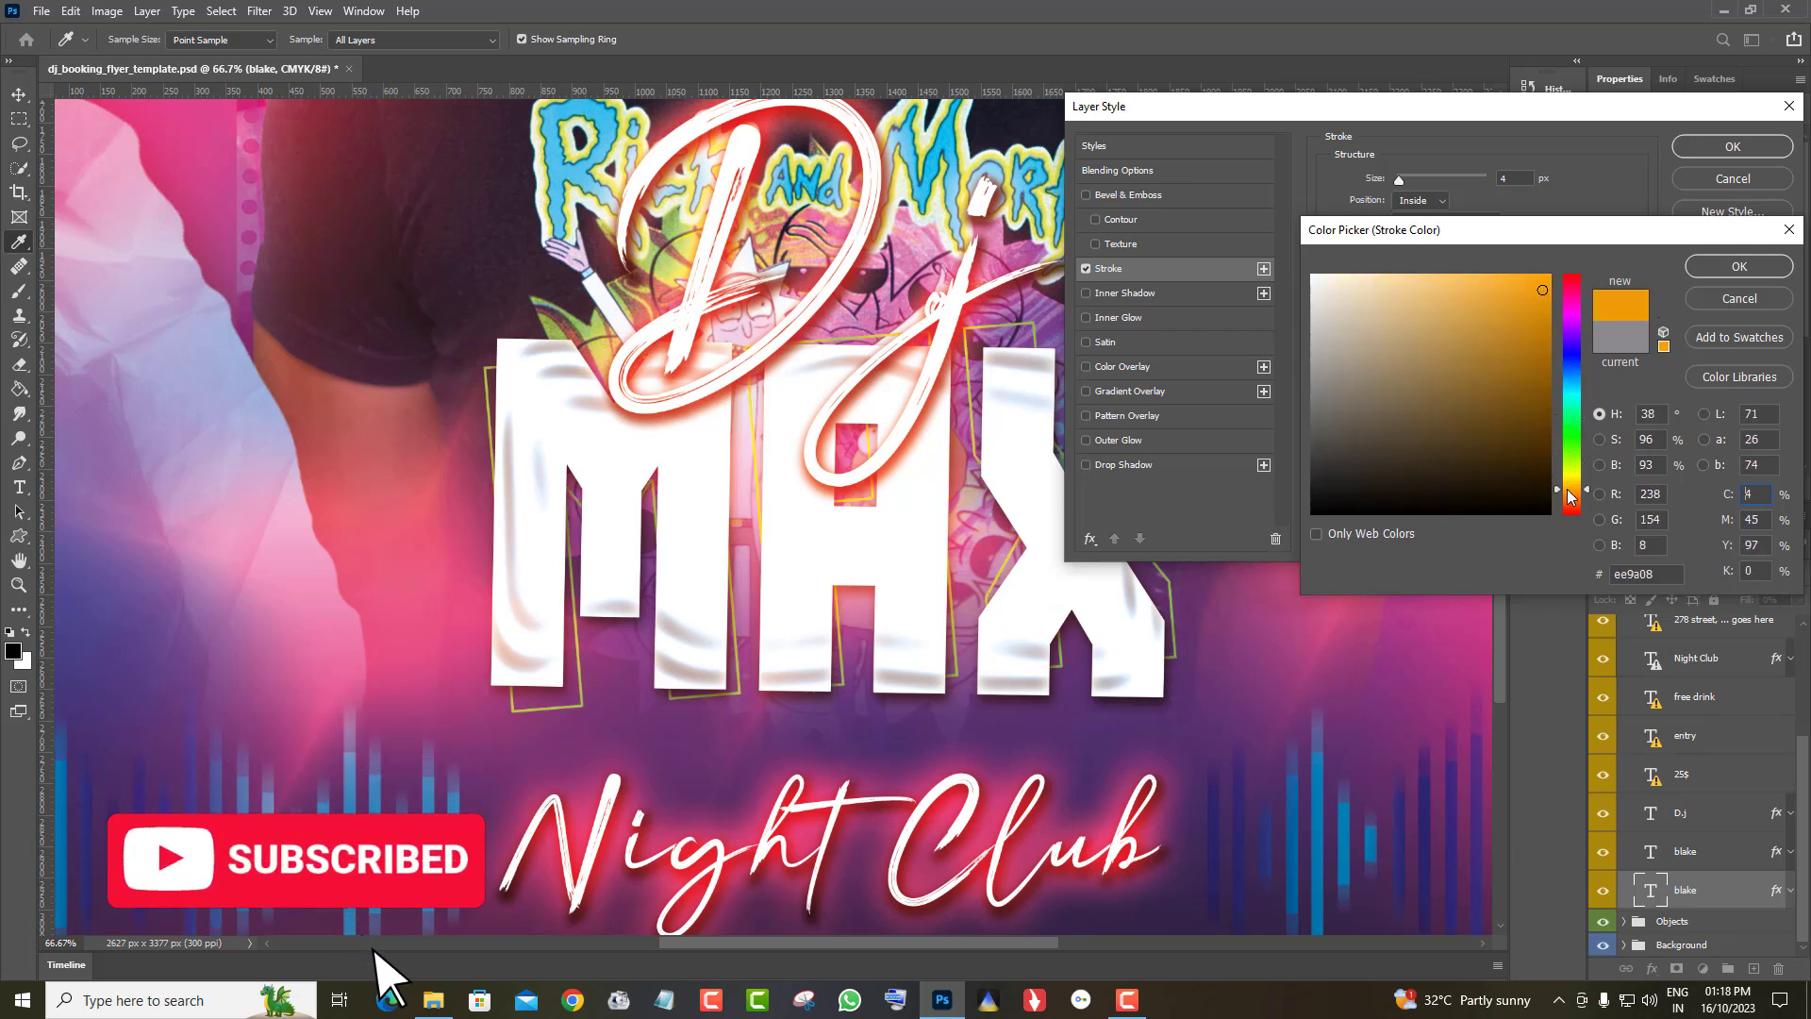
click(1572, 506)
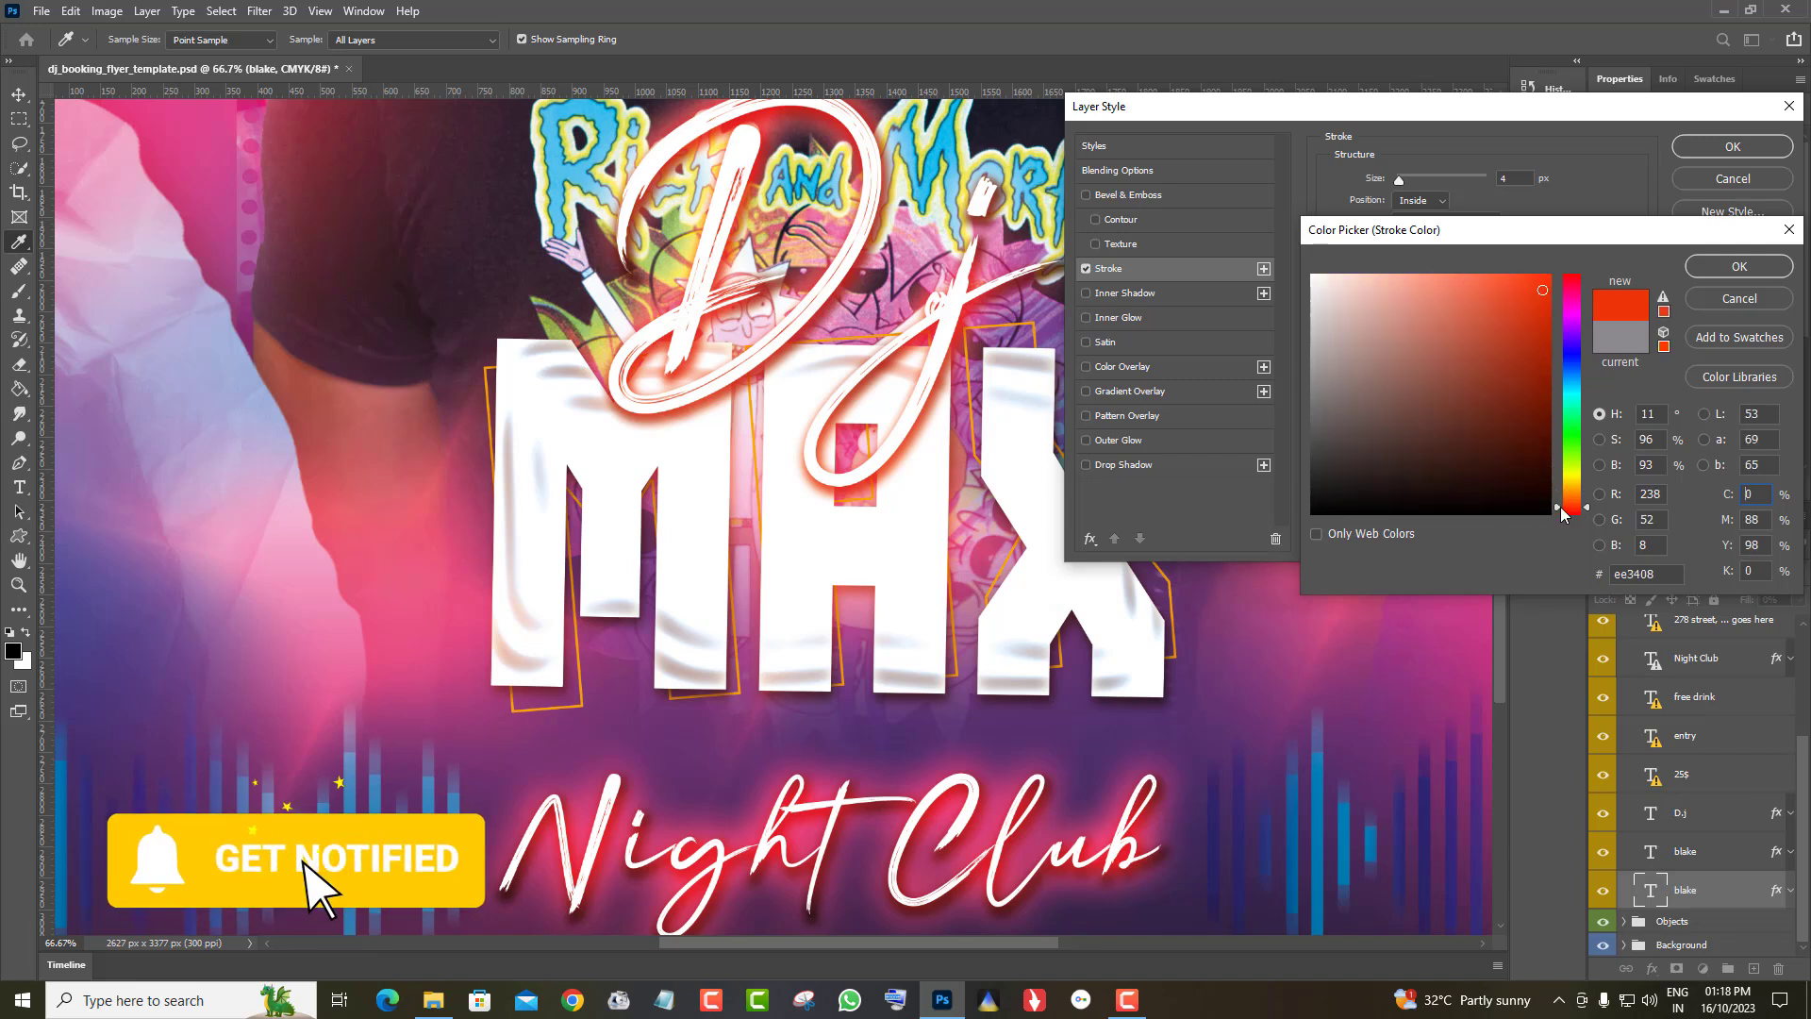
Set the tilted MAX outline's stroke colour to near-white fef8f8 and apply the layer style
click(1311, 276)
click(1315, 276)
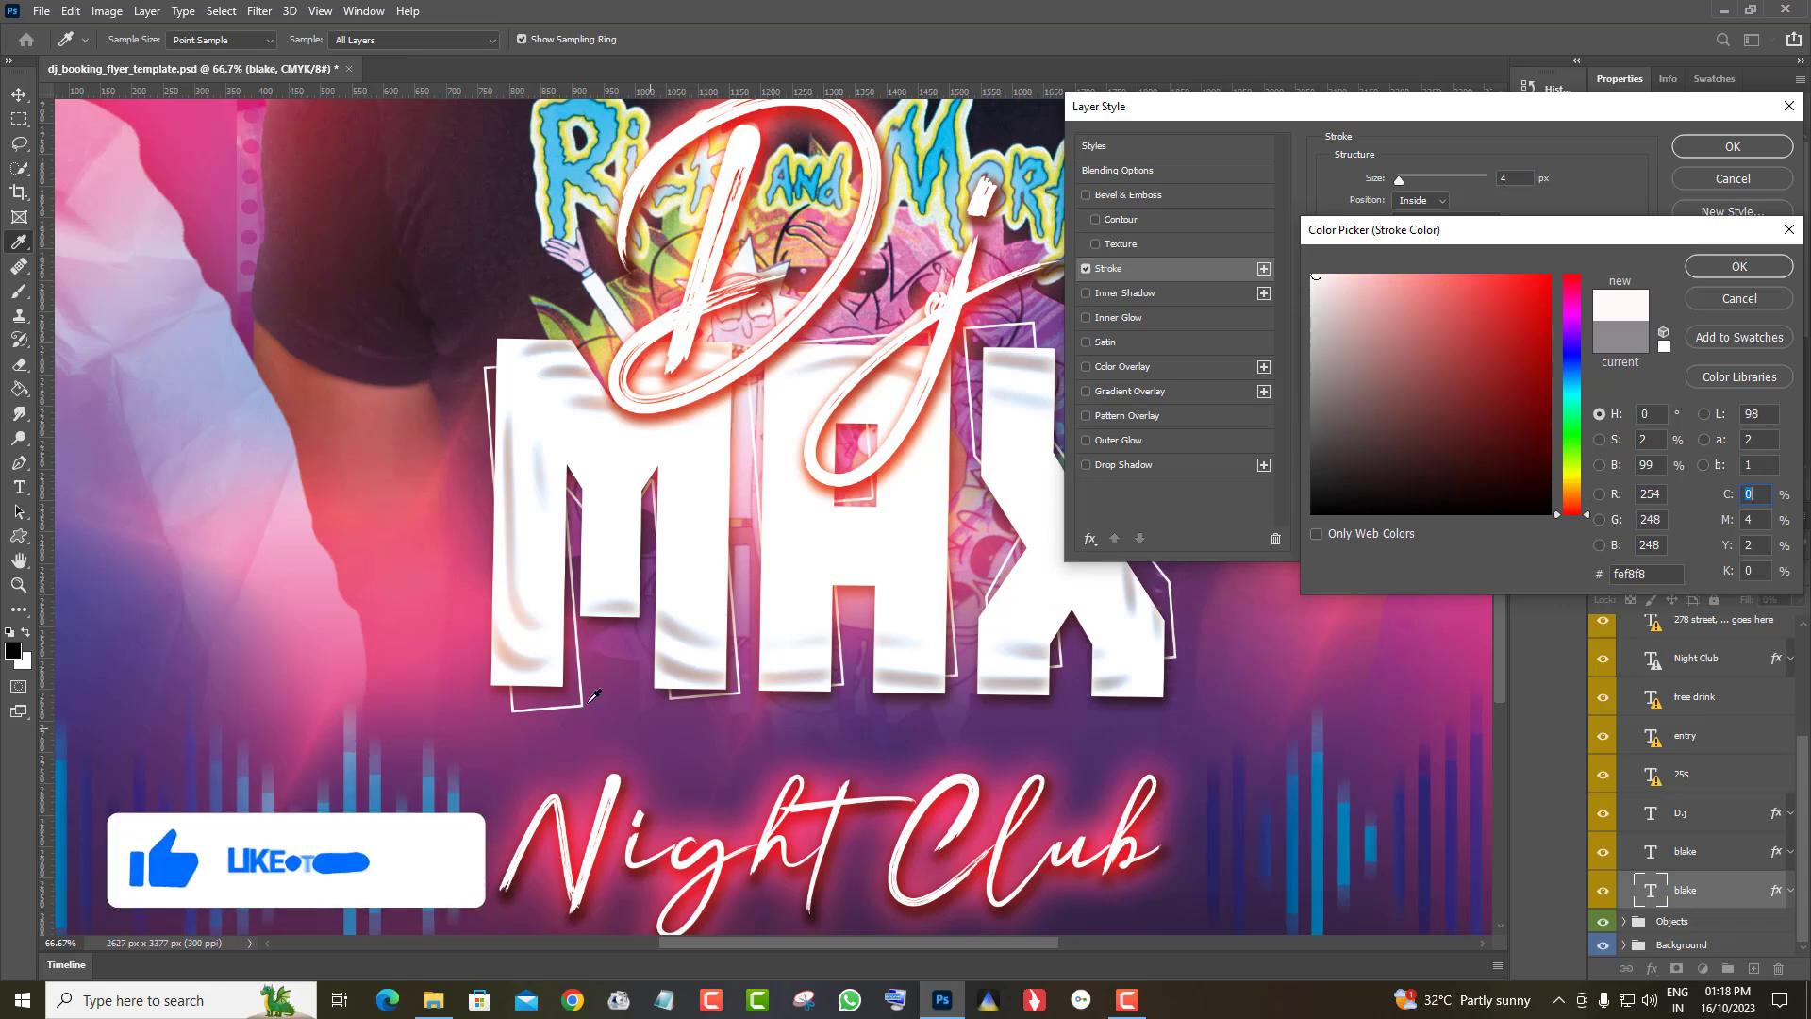
click(1717, 277)
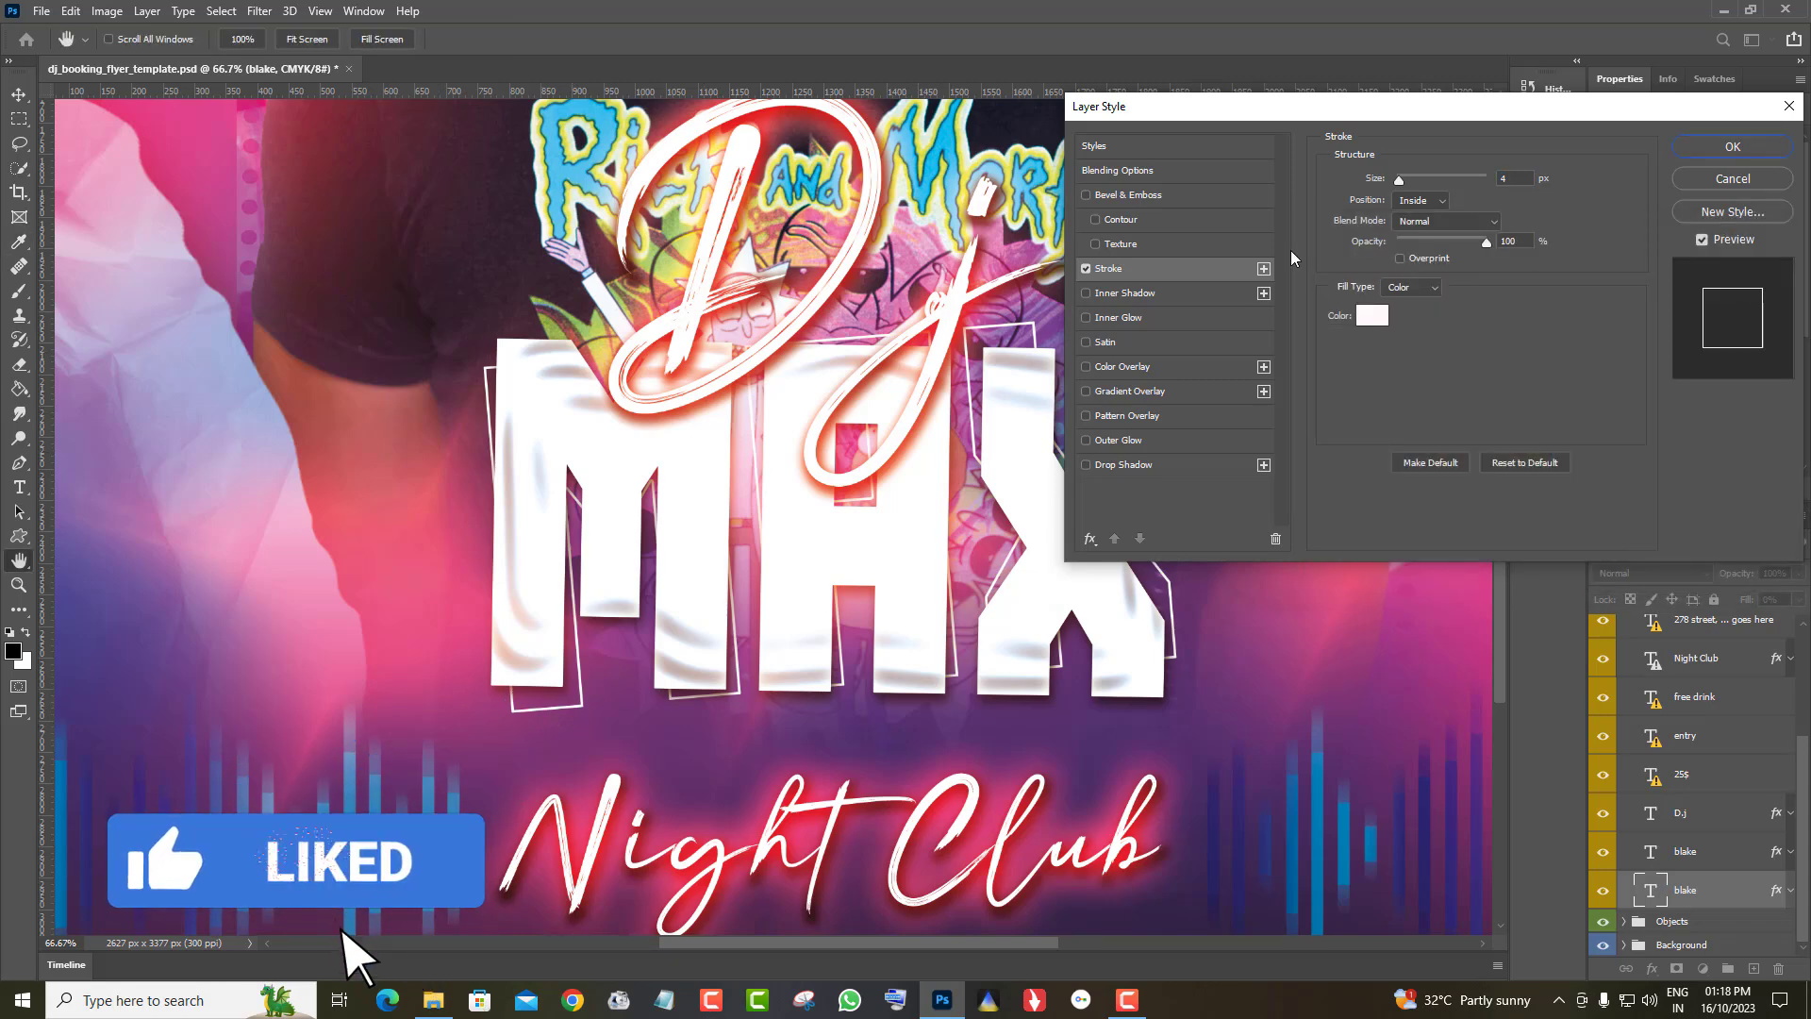
drag(1307, 108, 1583, 66)
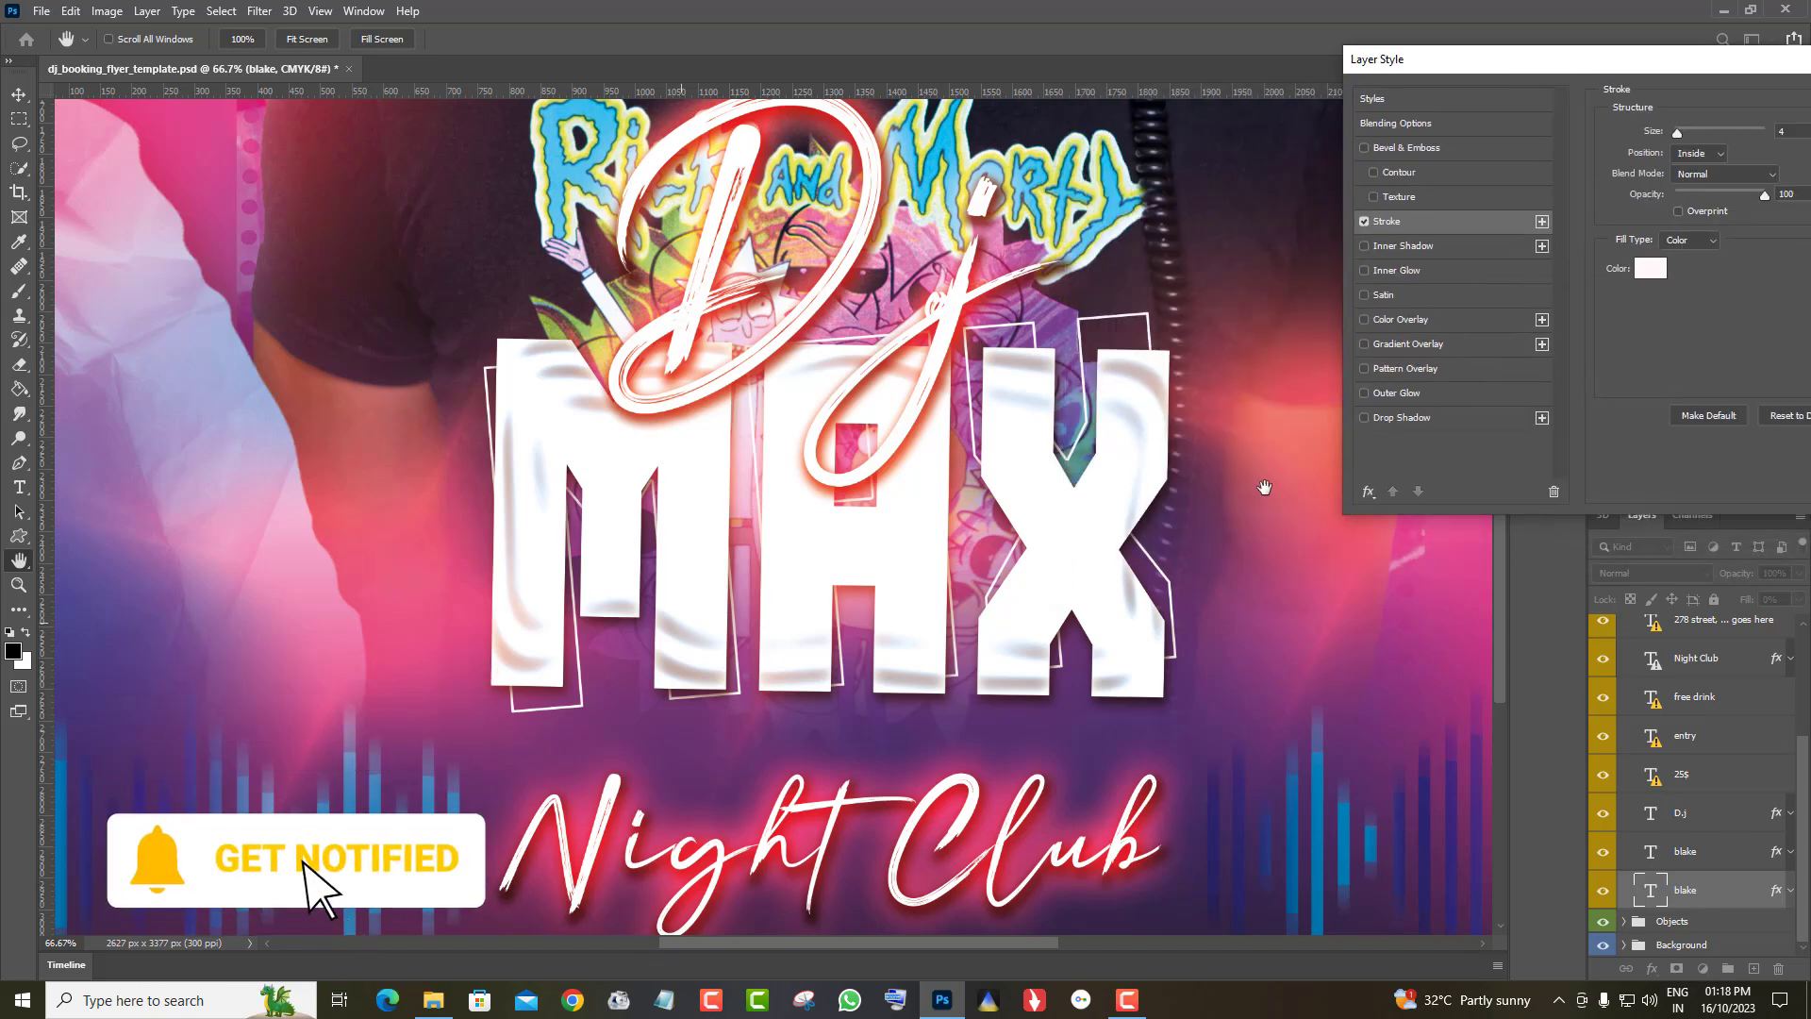
drag(1734, 66, 1381, 85)
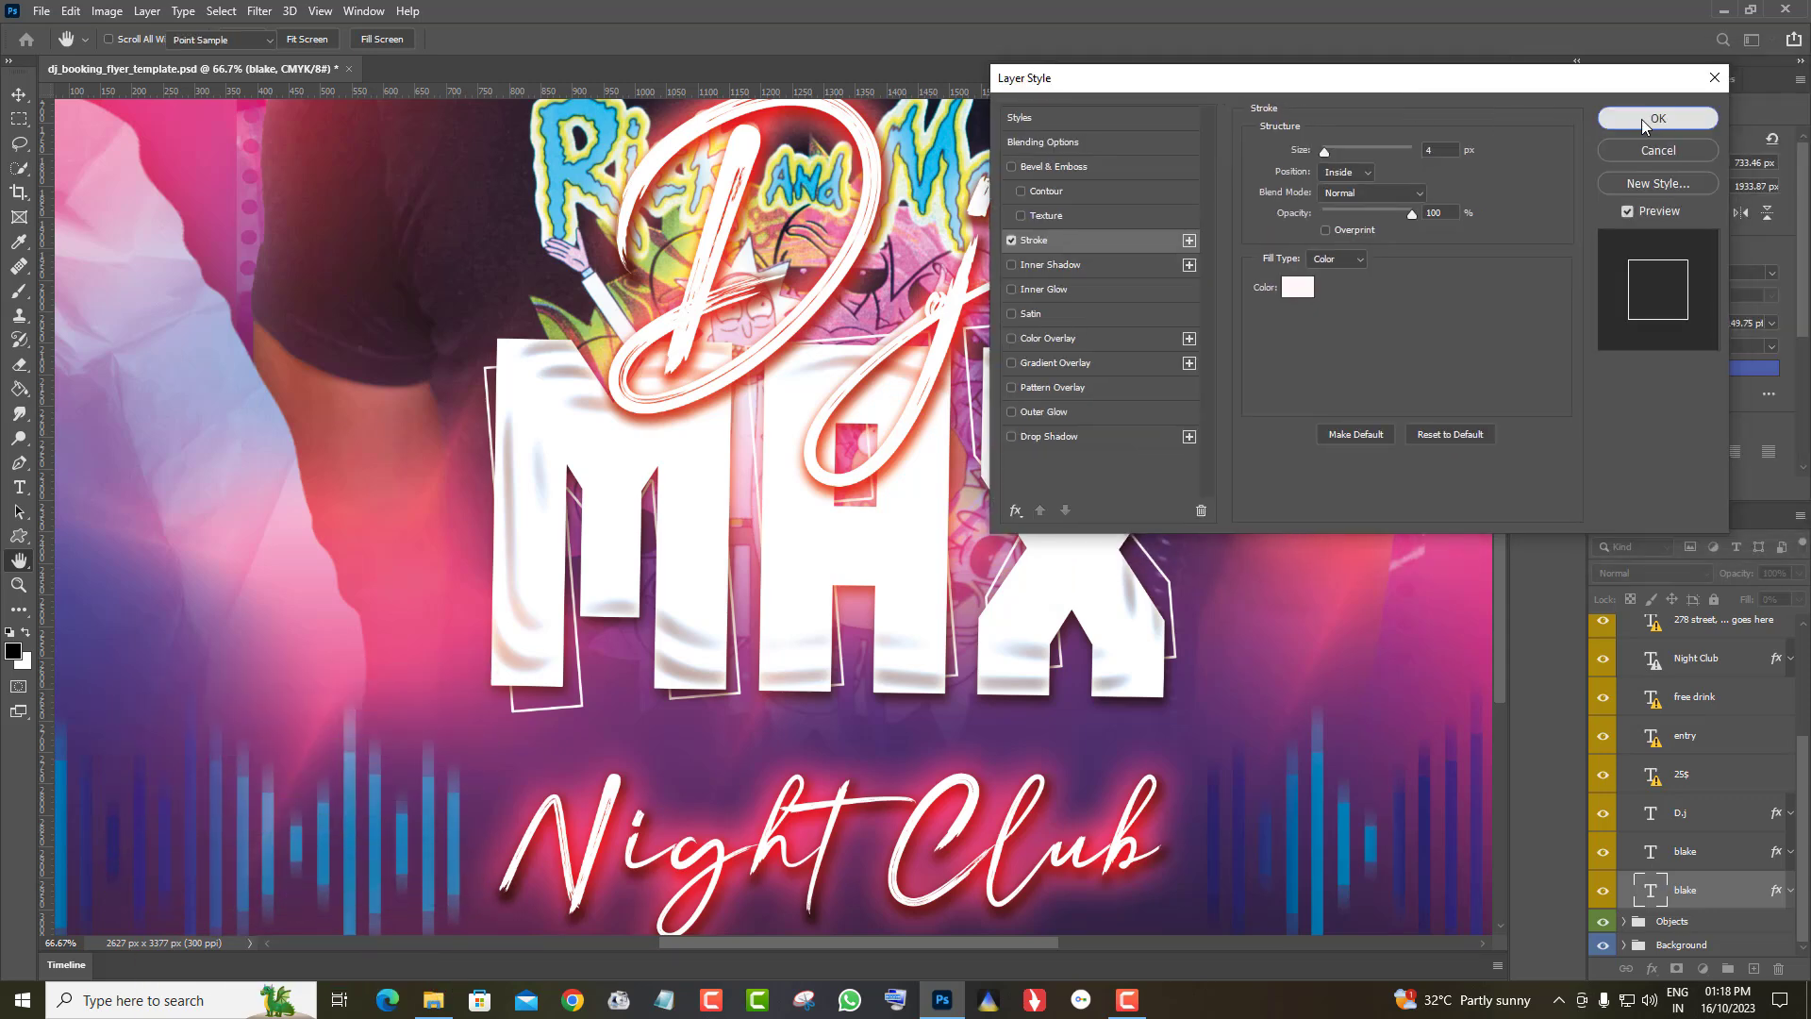
click(1641, 119)
Open the Outer Glow settings of the D.j script layer above the MAX title
key(z)
right_click(1251, 462)
click(1302, 473)
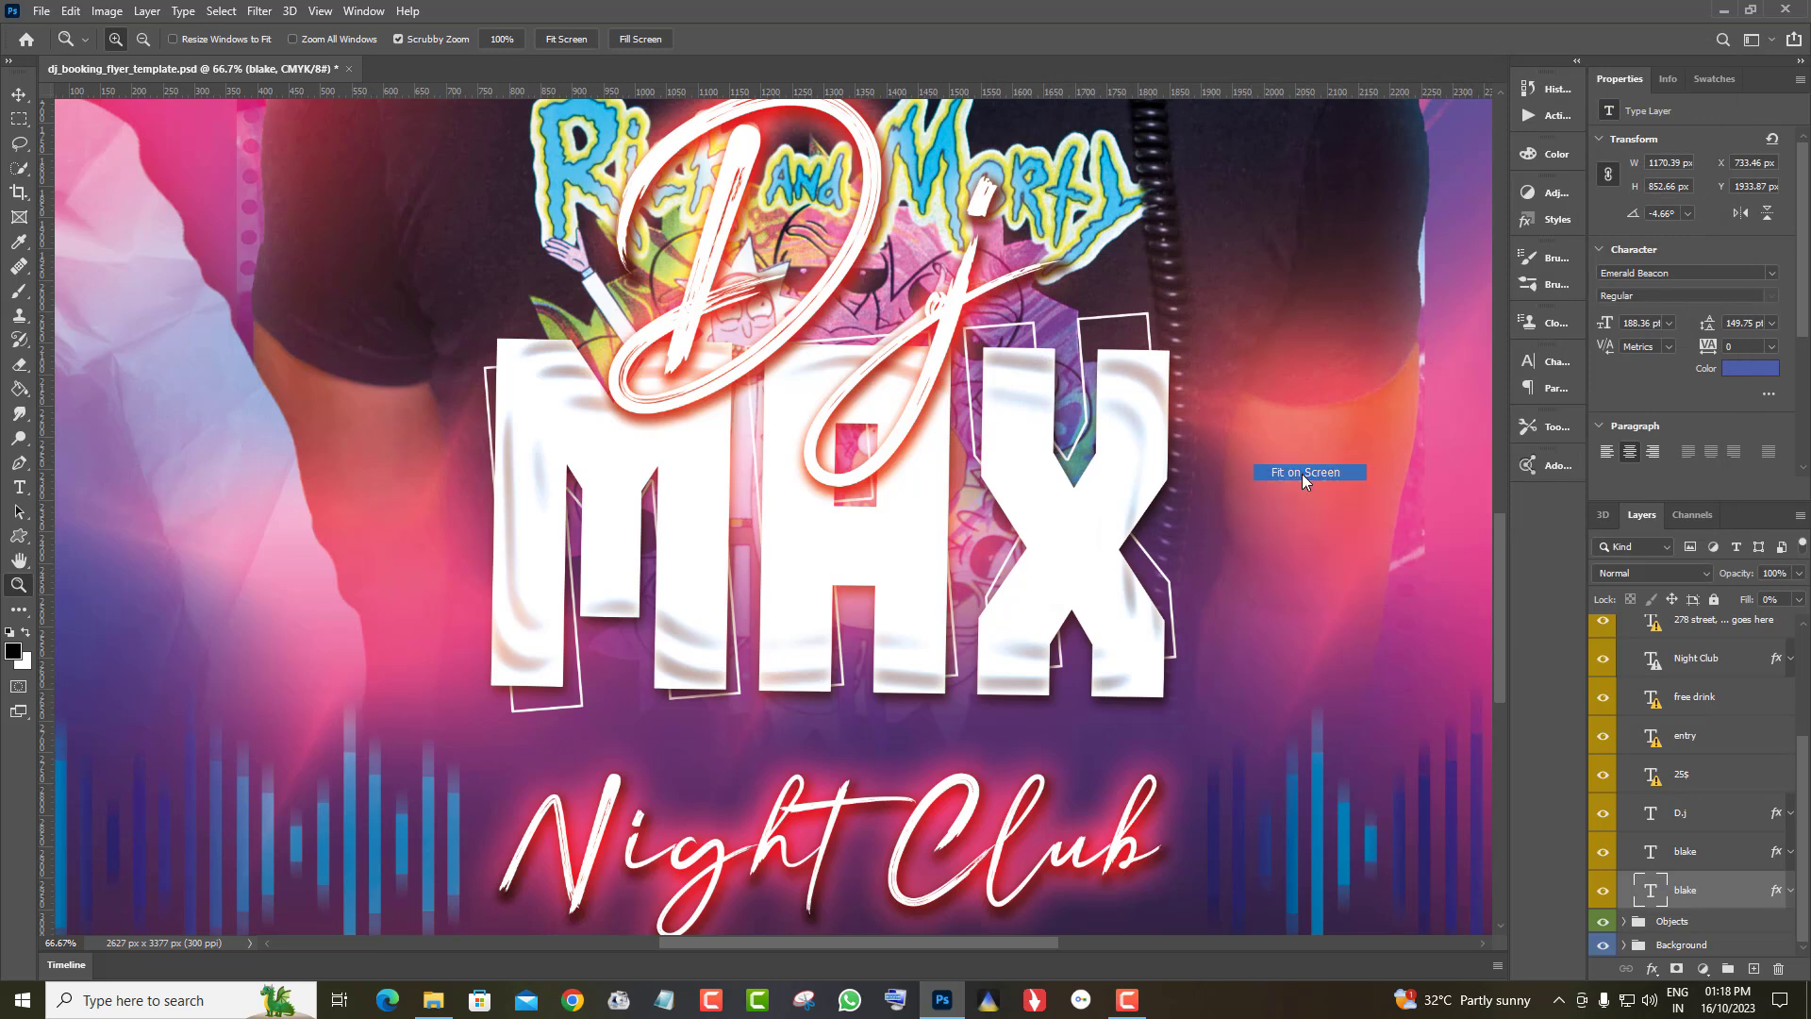
click(891, 567)
scroll(802, 575, down, 3)
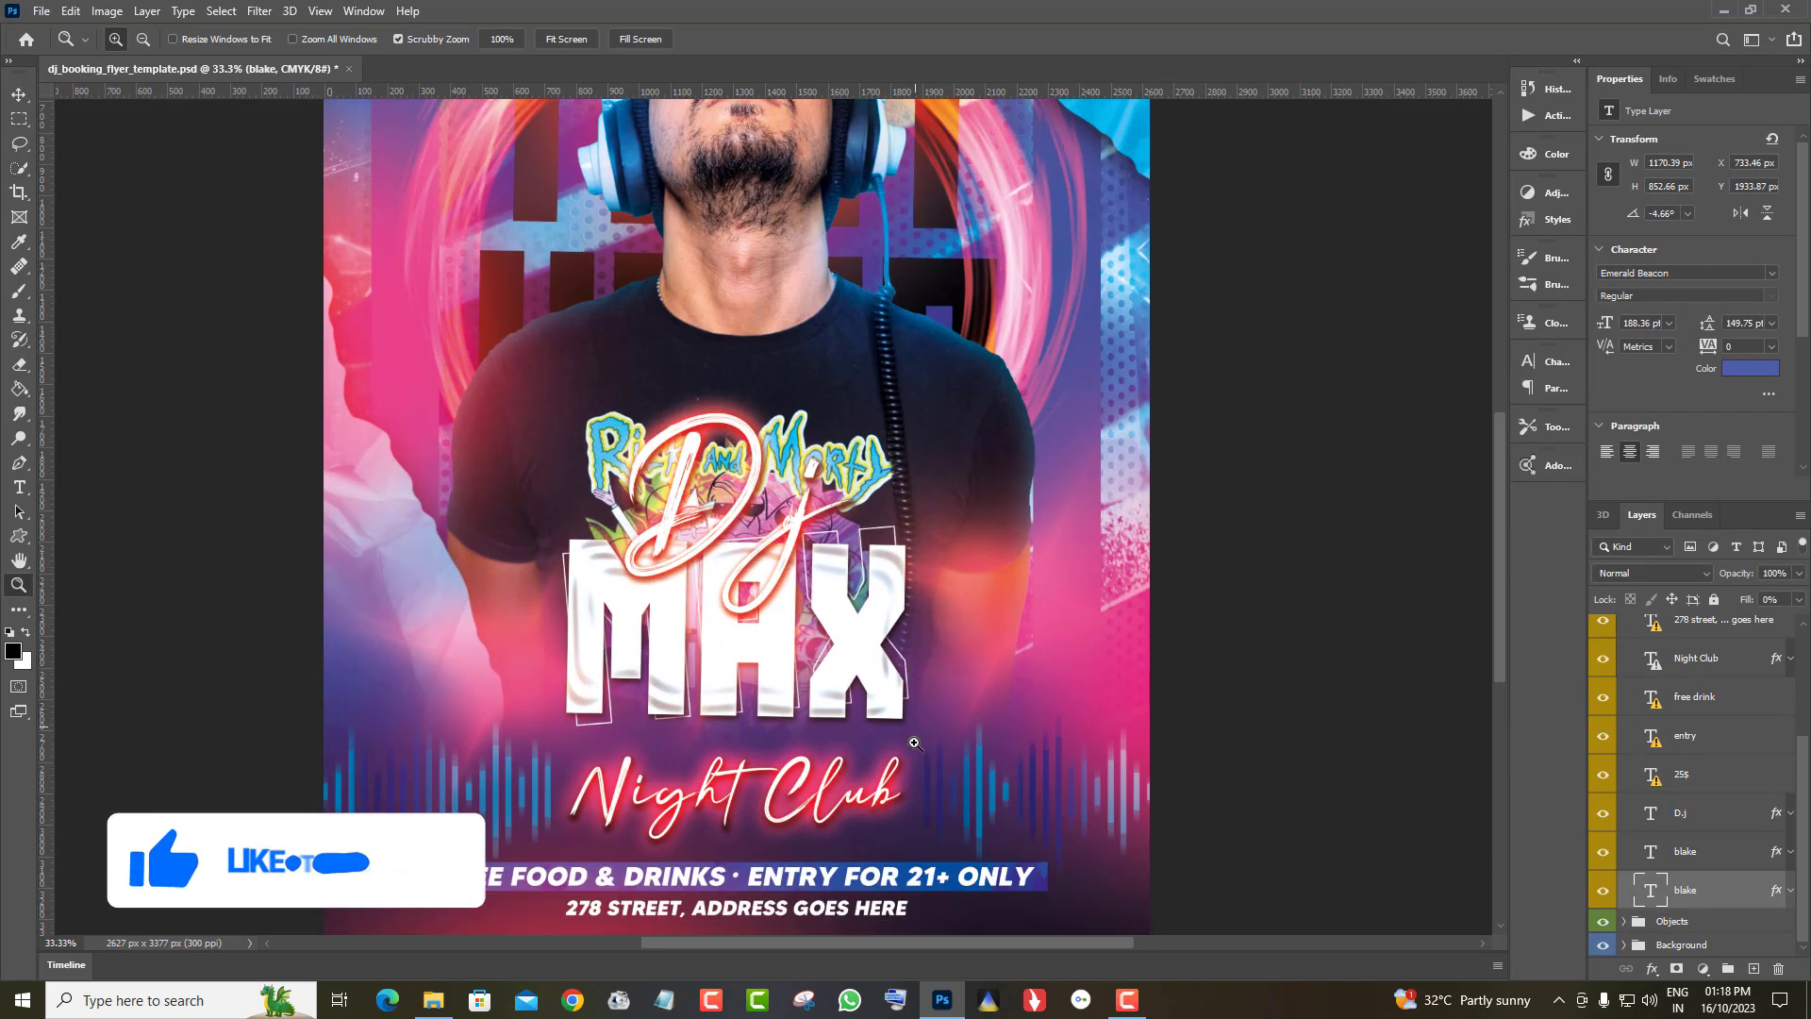
click(797, 622)
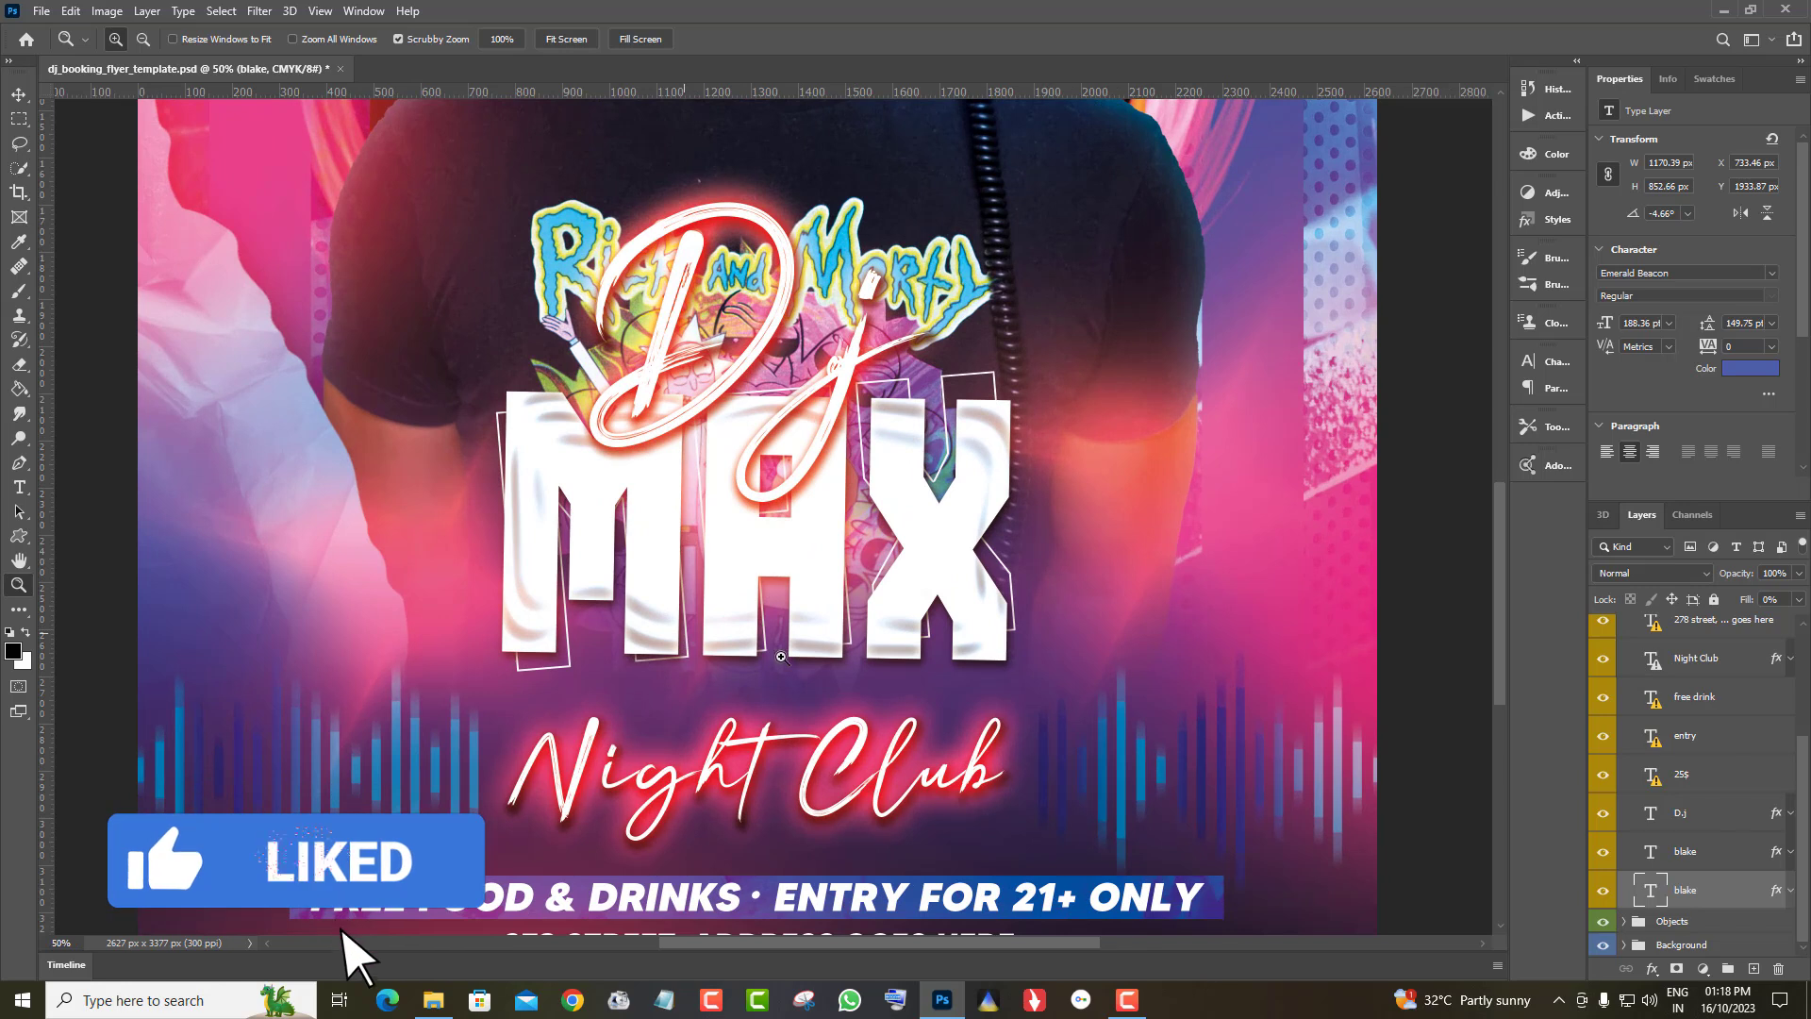
click(1724, 813)
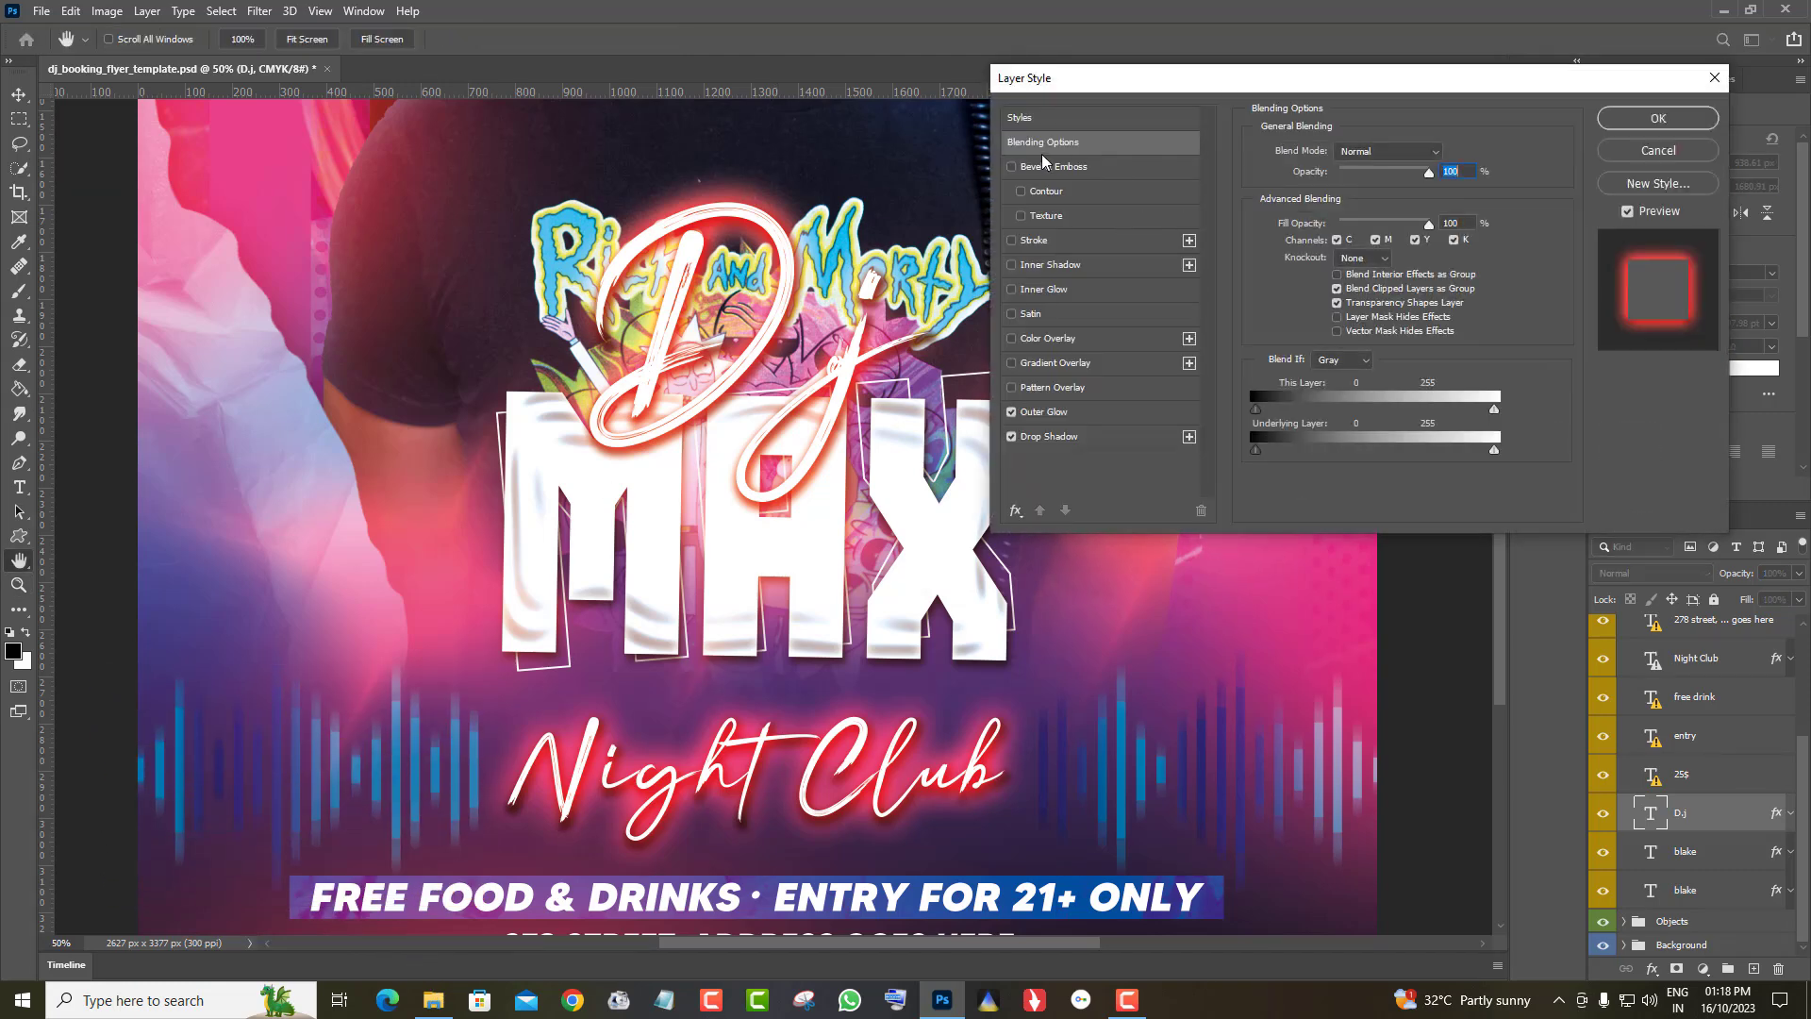
click(1055, 415)
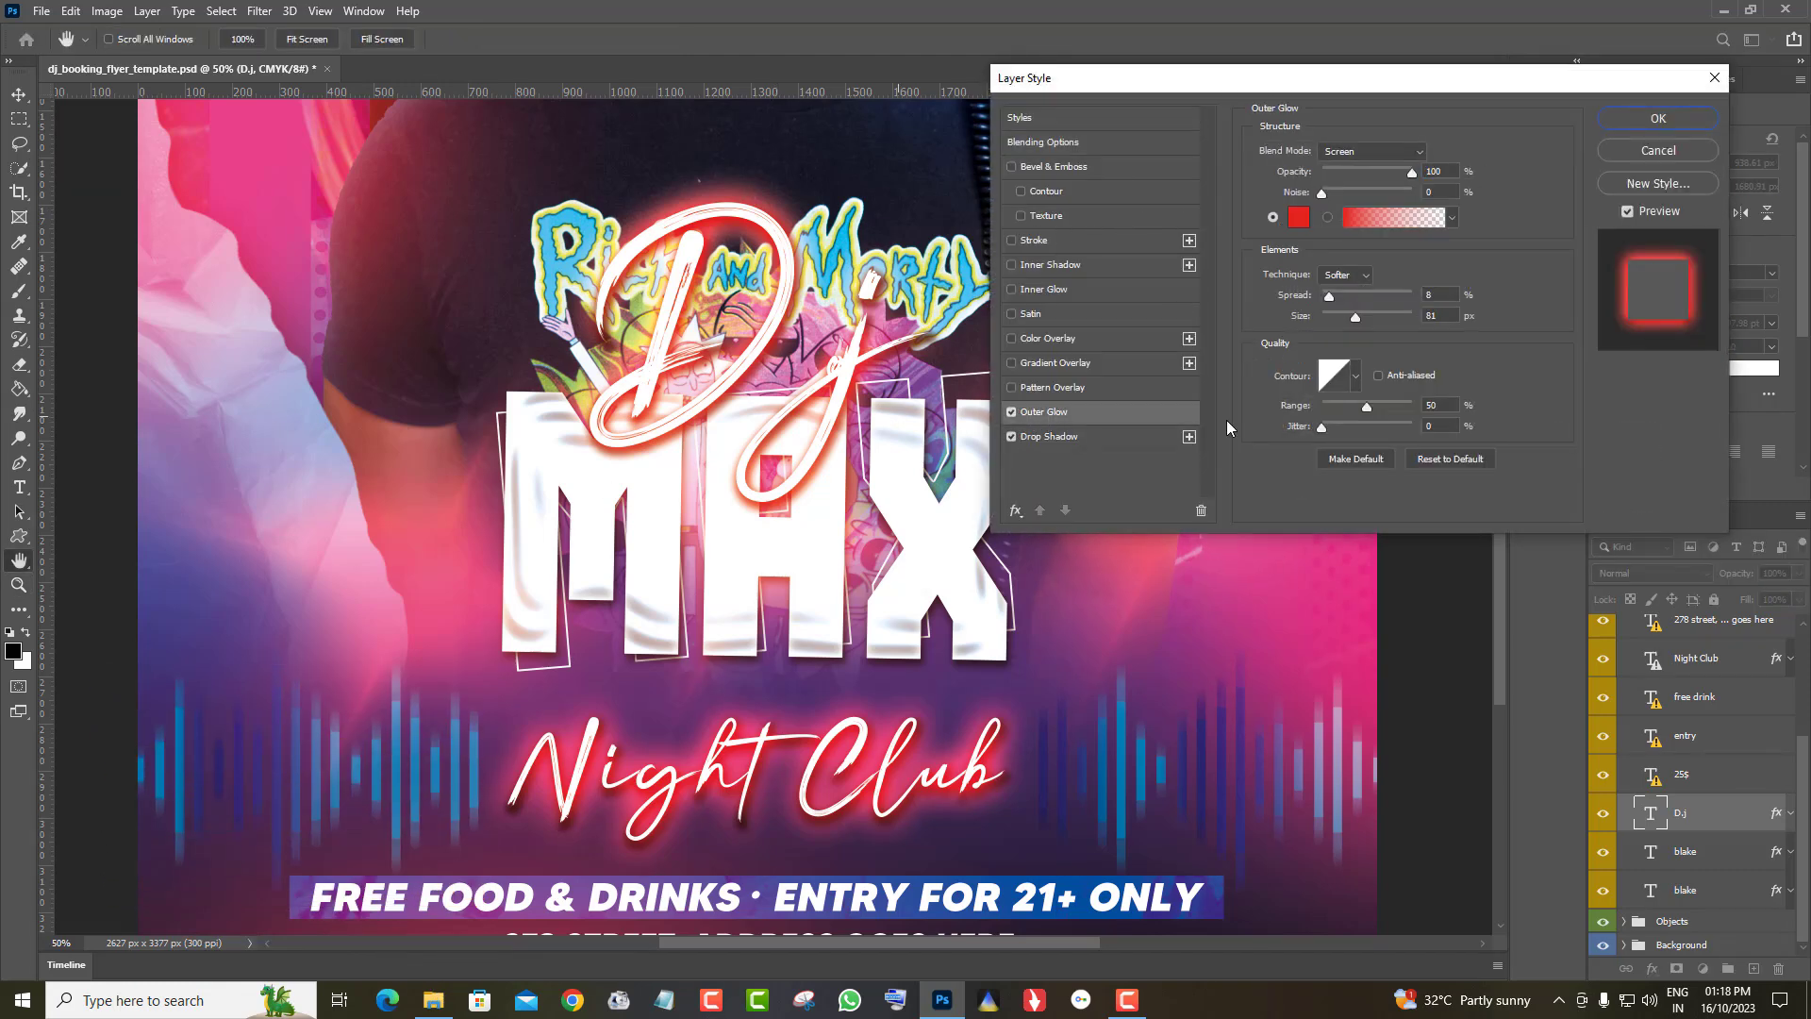
Try orange and green glows on the D.j script, settle on crimson b80b38 and apply the layer style
click(1299, 219)
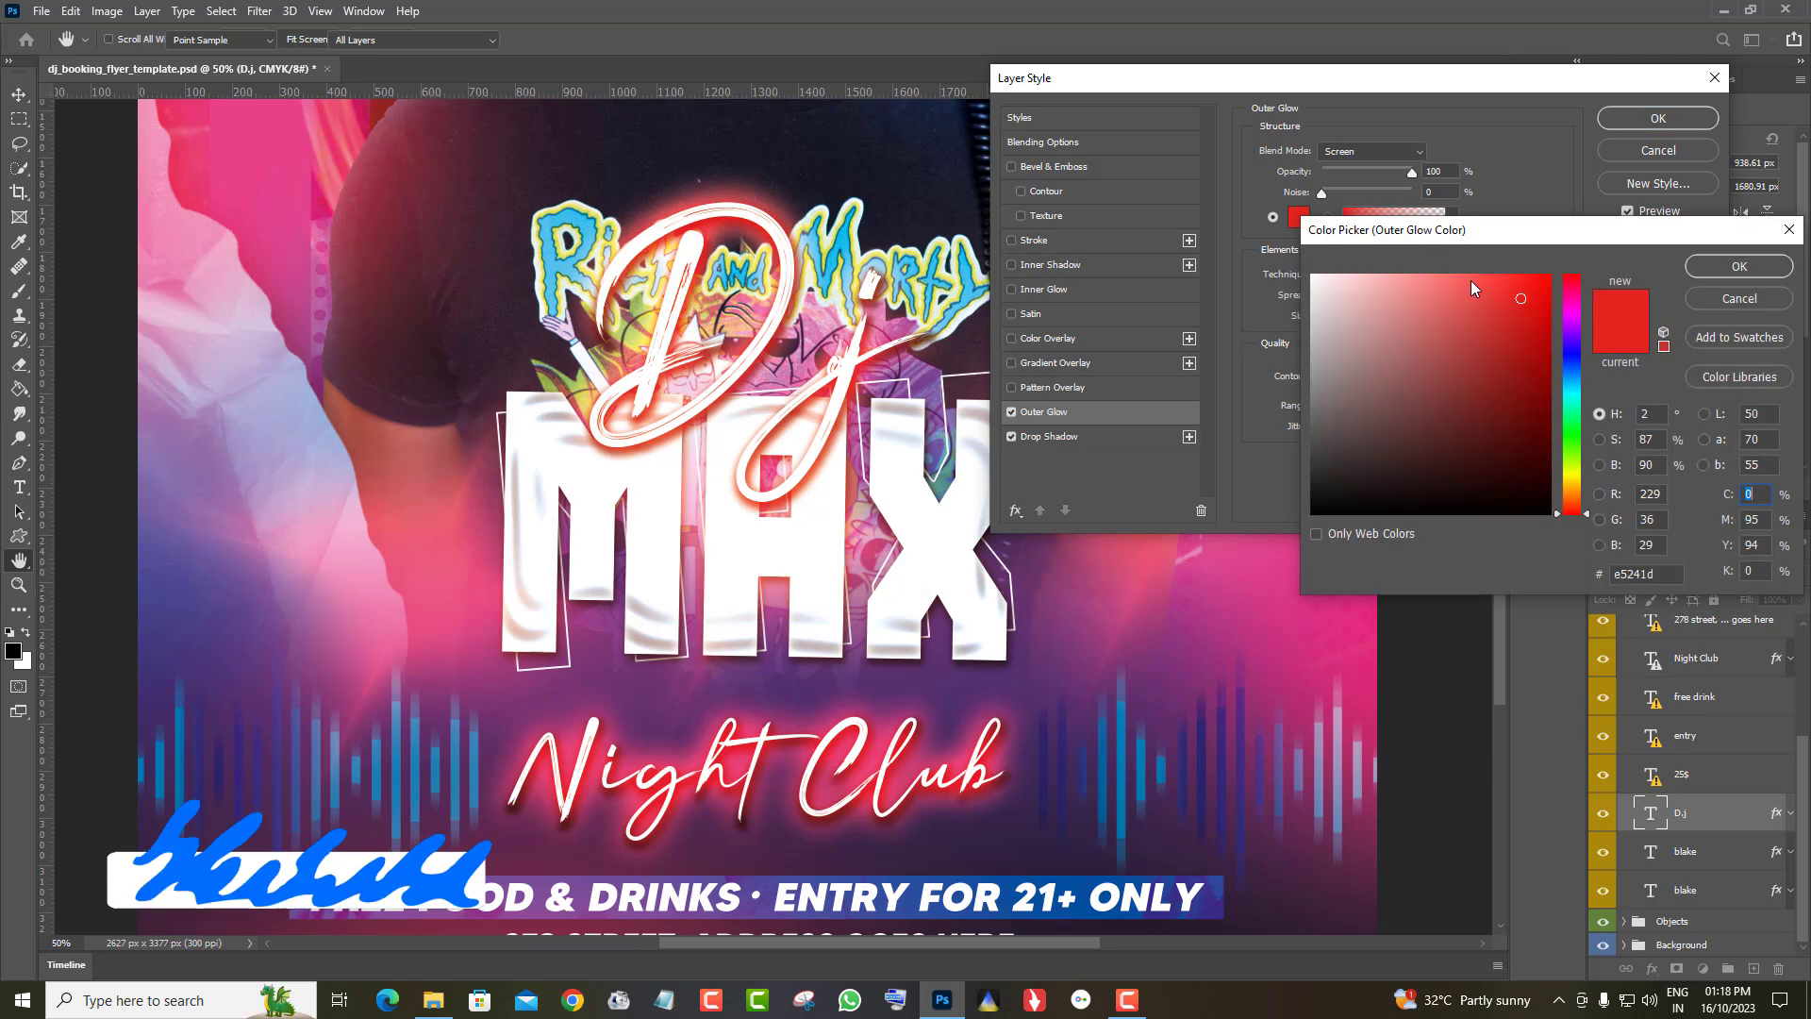
drag(1571, 336, 1569, 523)
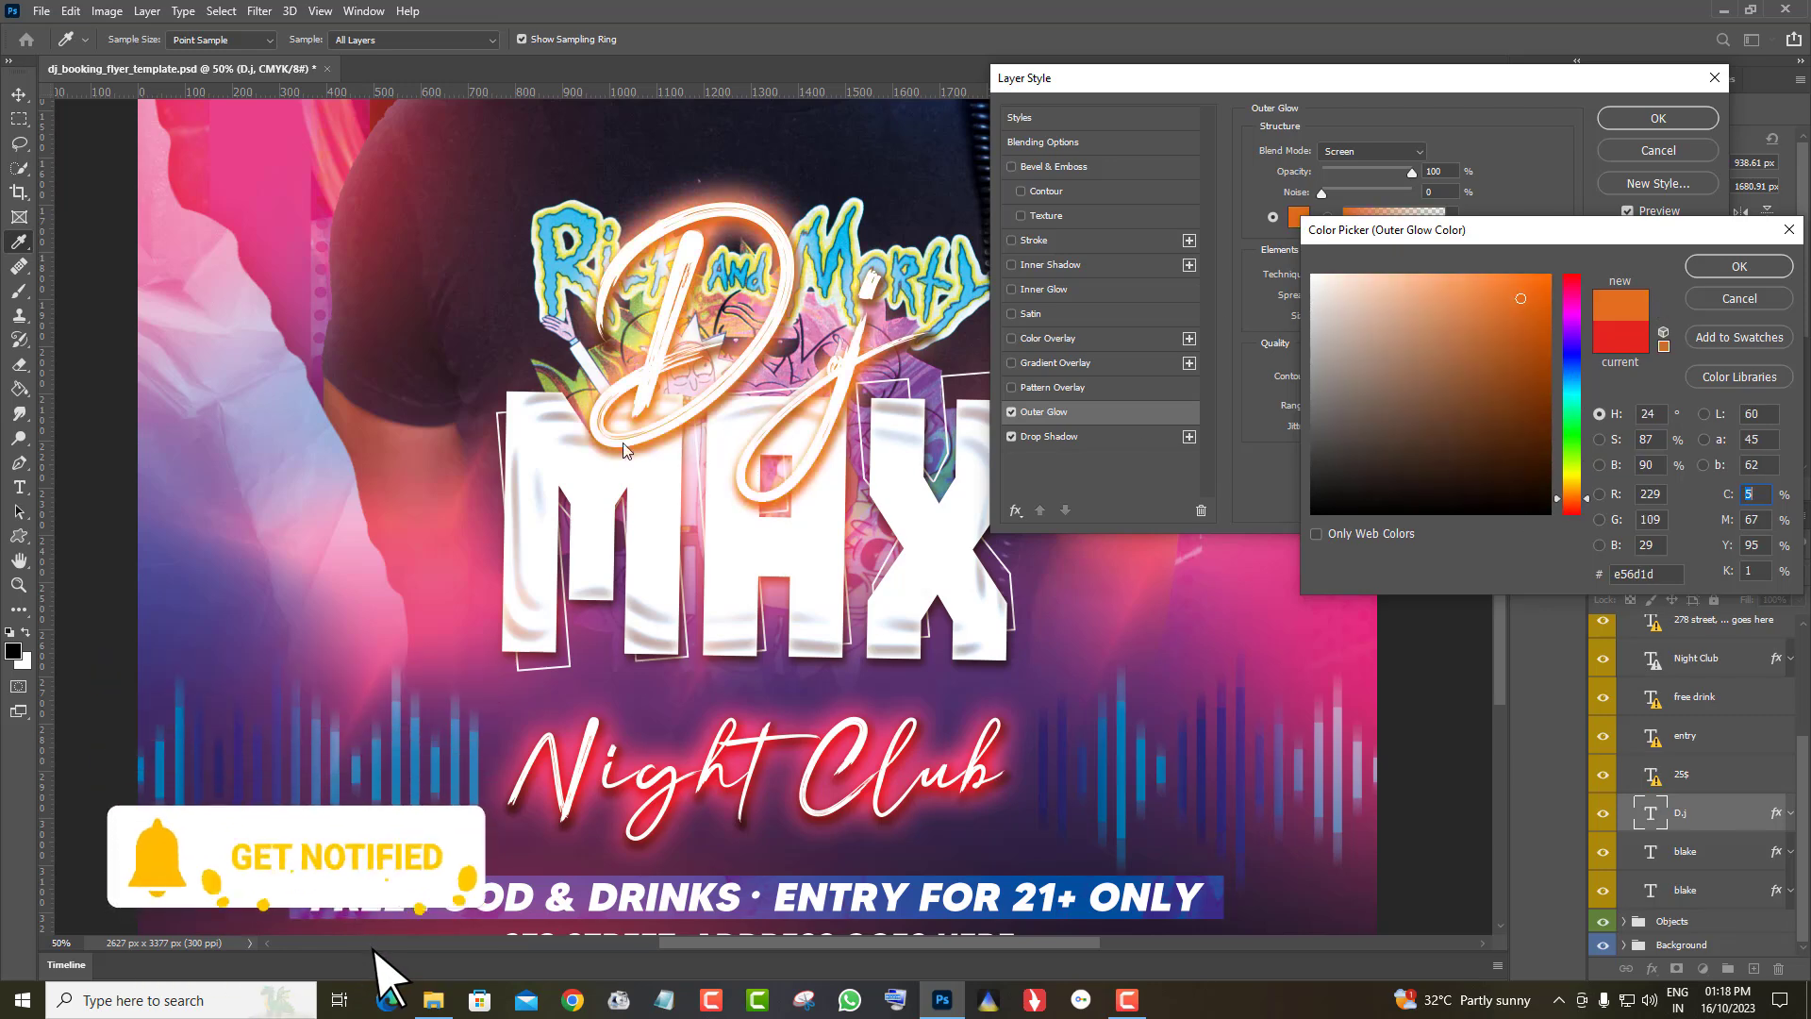
click(1571, 461)
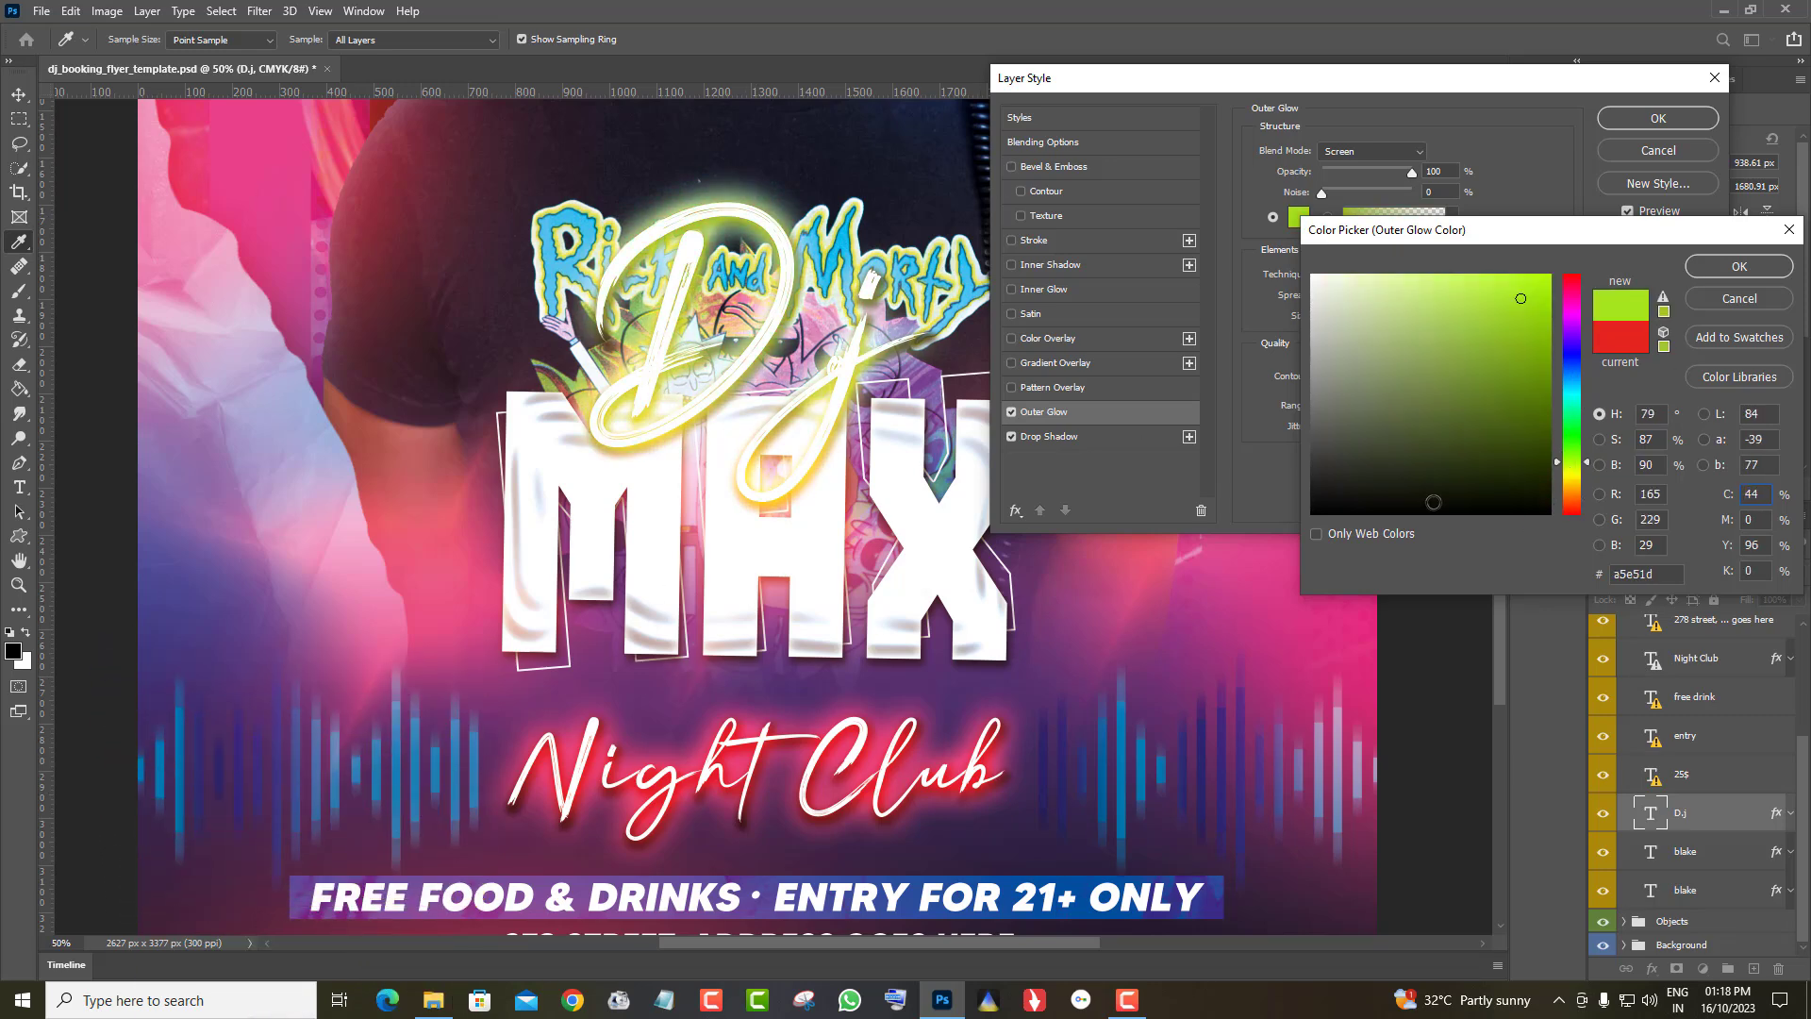
click(1570, 287)
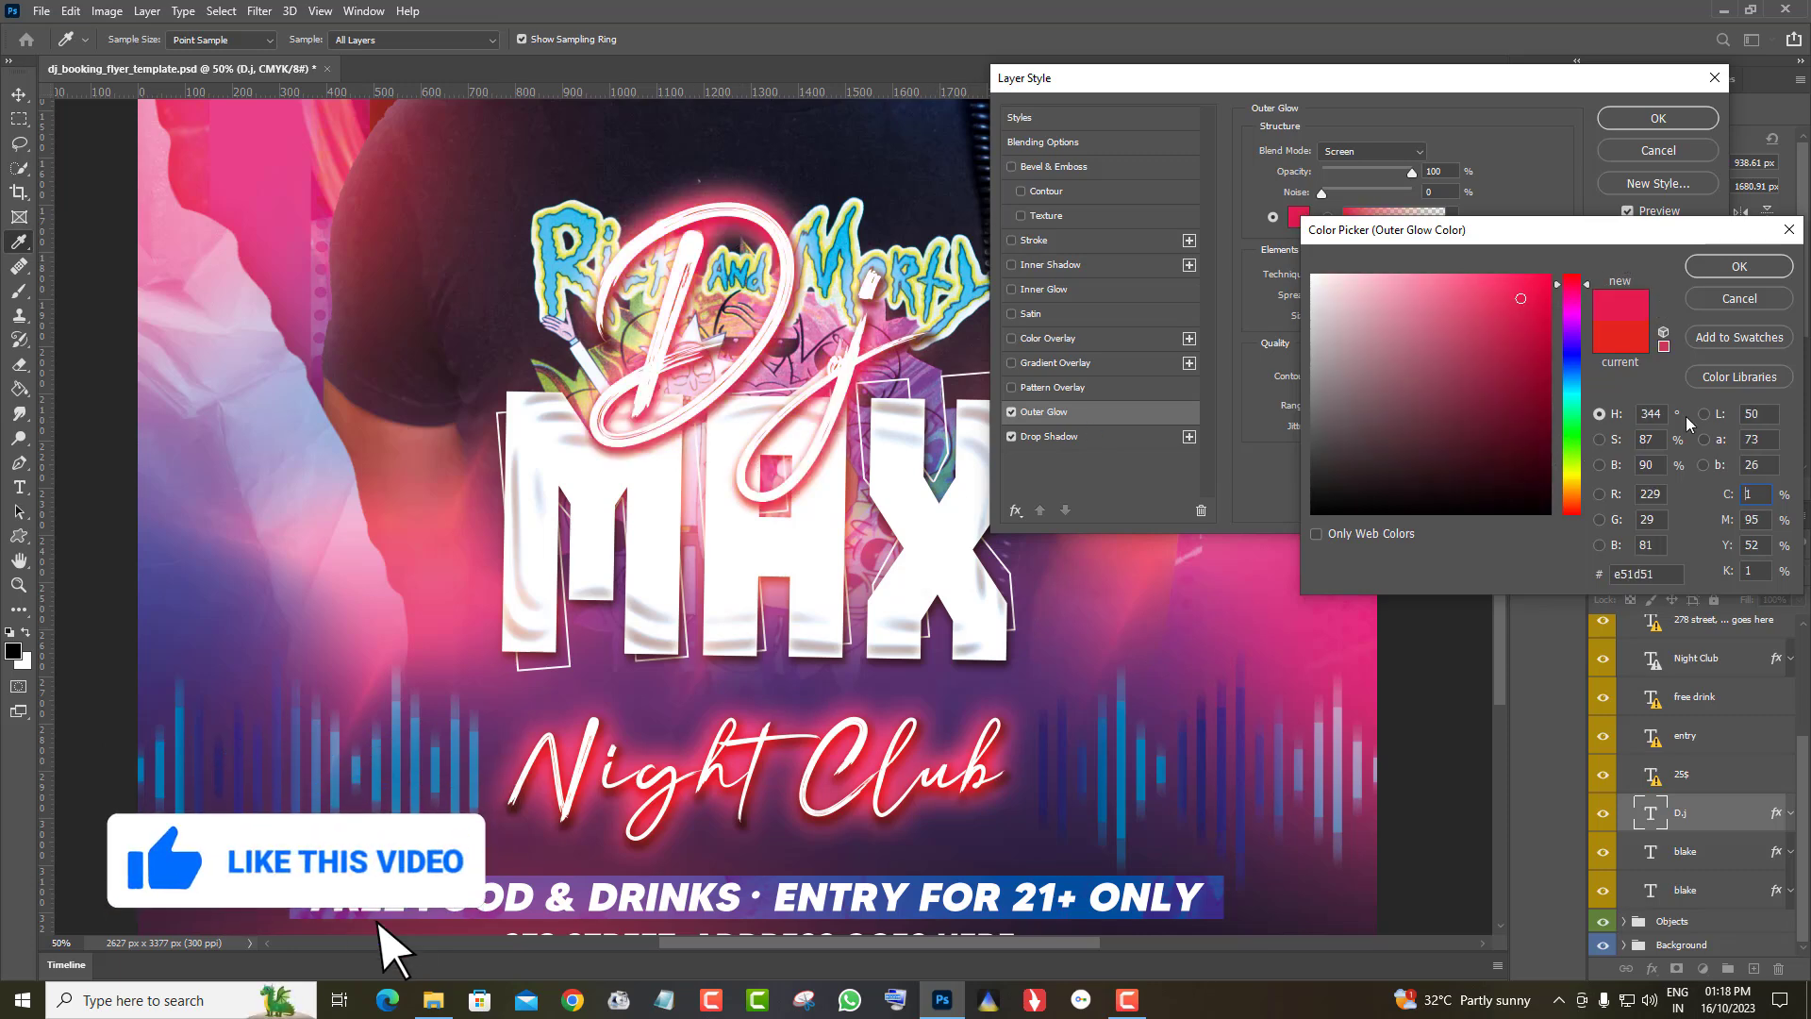
click(1536, 341)
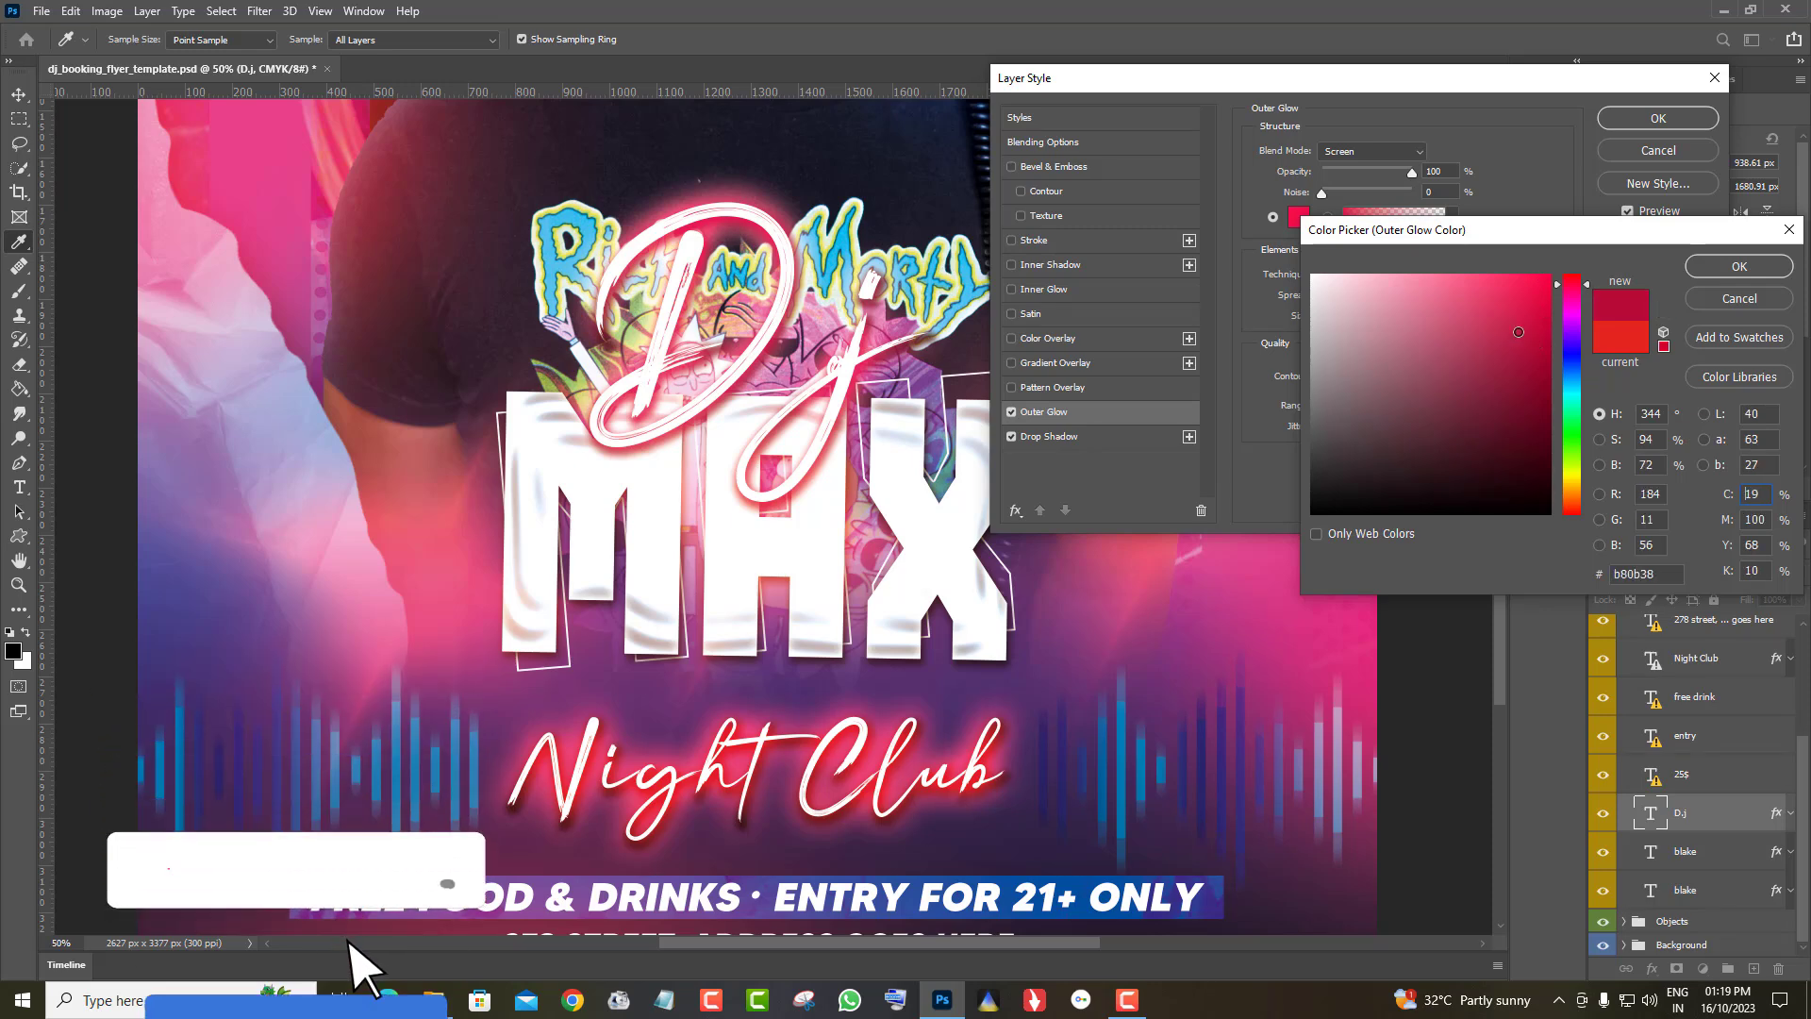
click(1738, 267)
click(1658, 119)
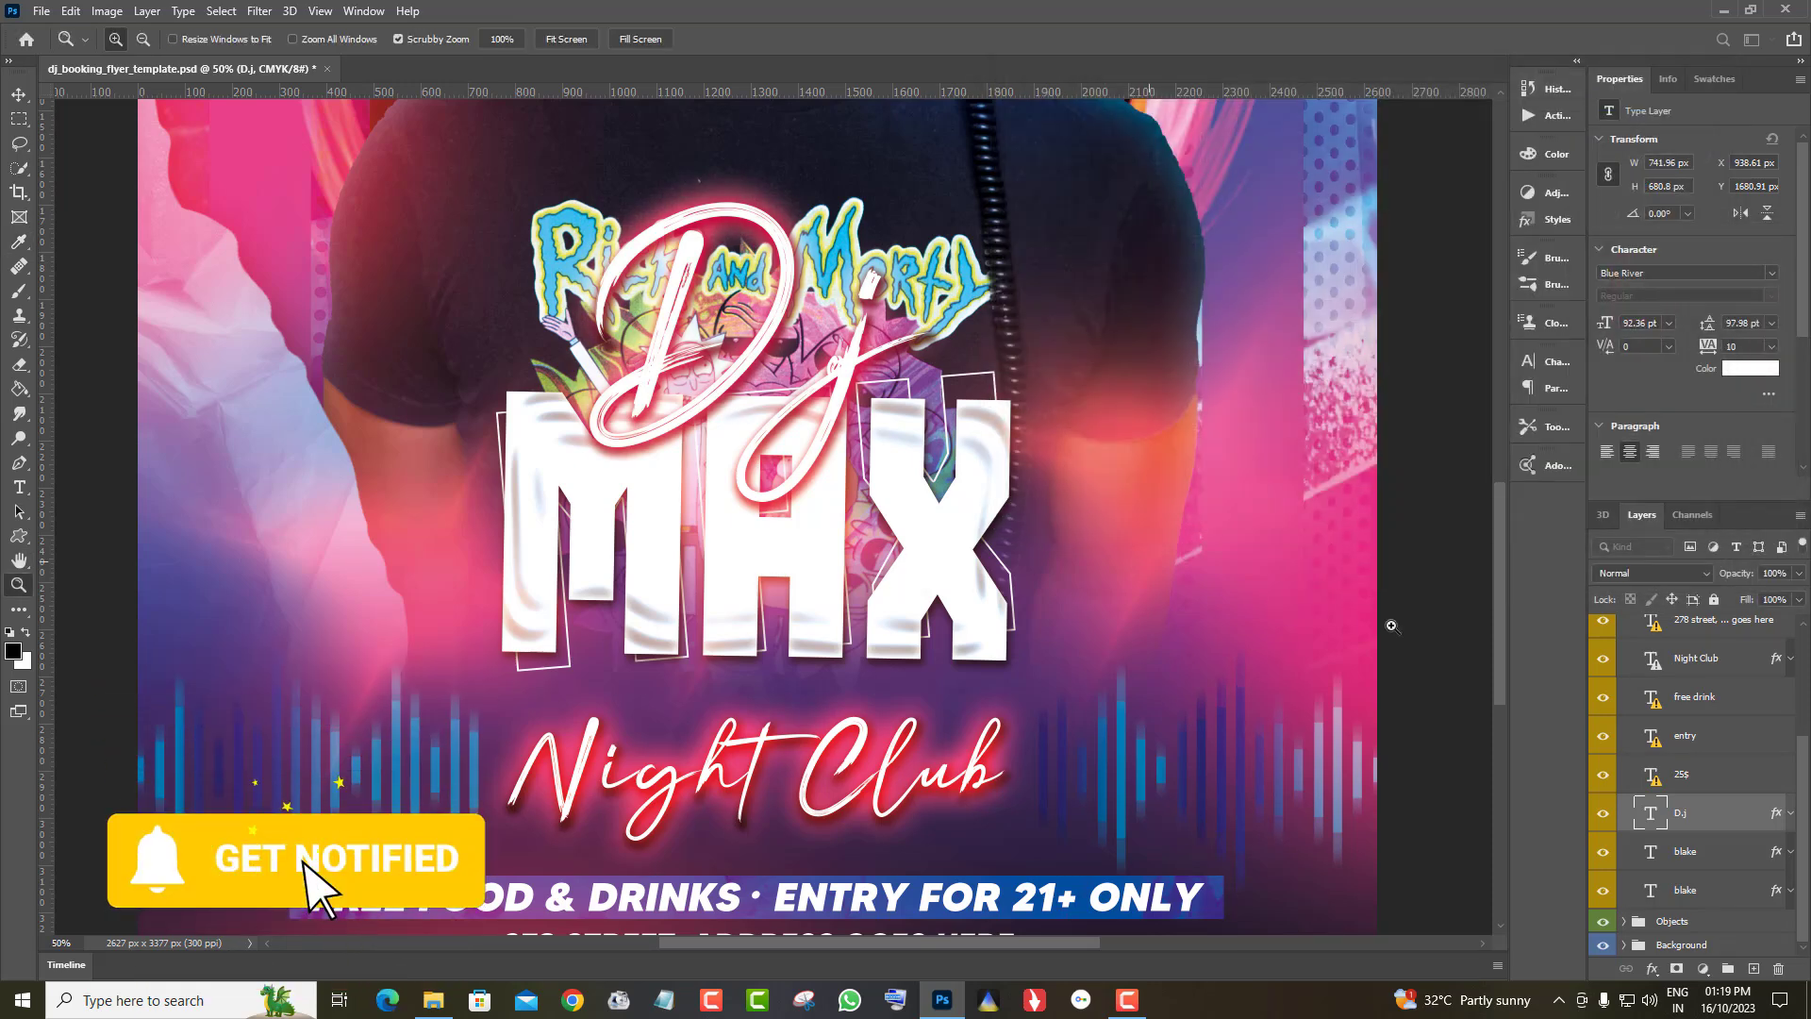
Replace the Night Club script text below the MAX title with Your Text Ok
scroll(1252, 591, down, 1)
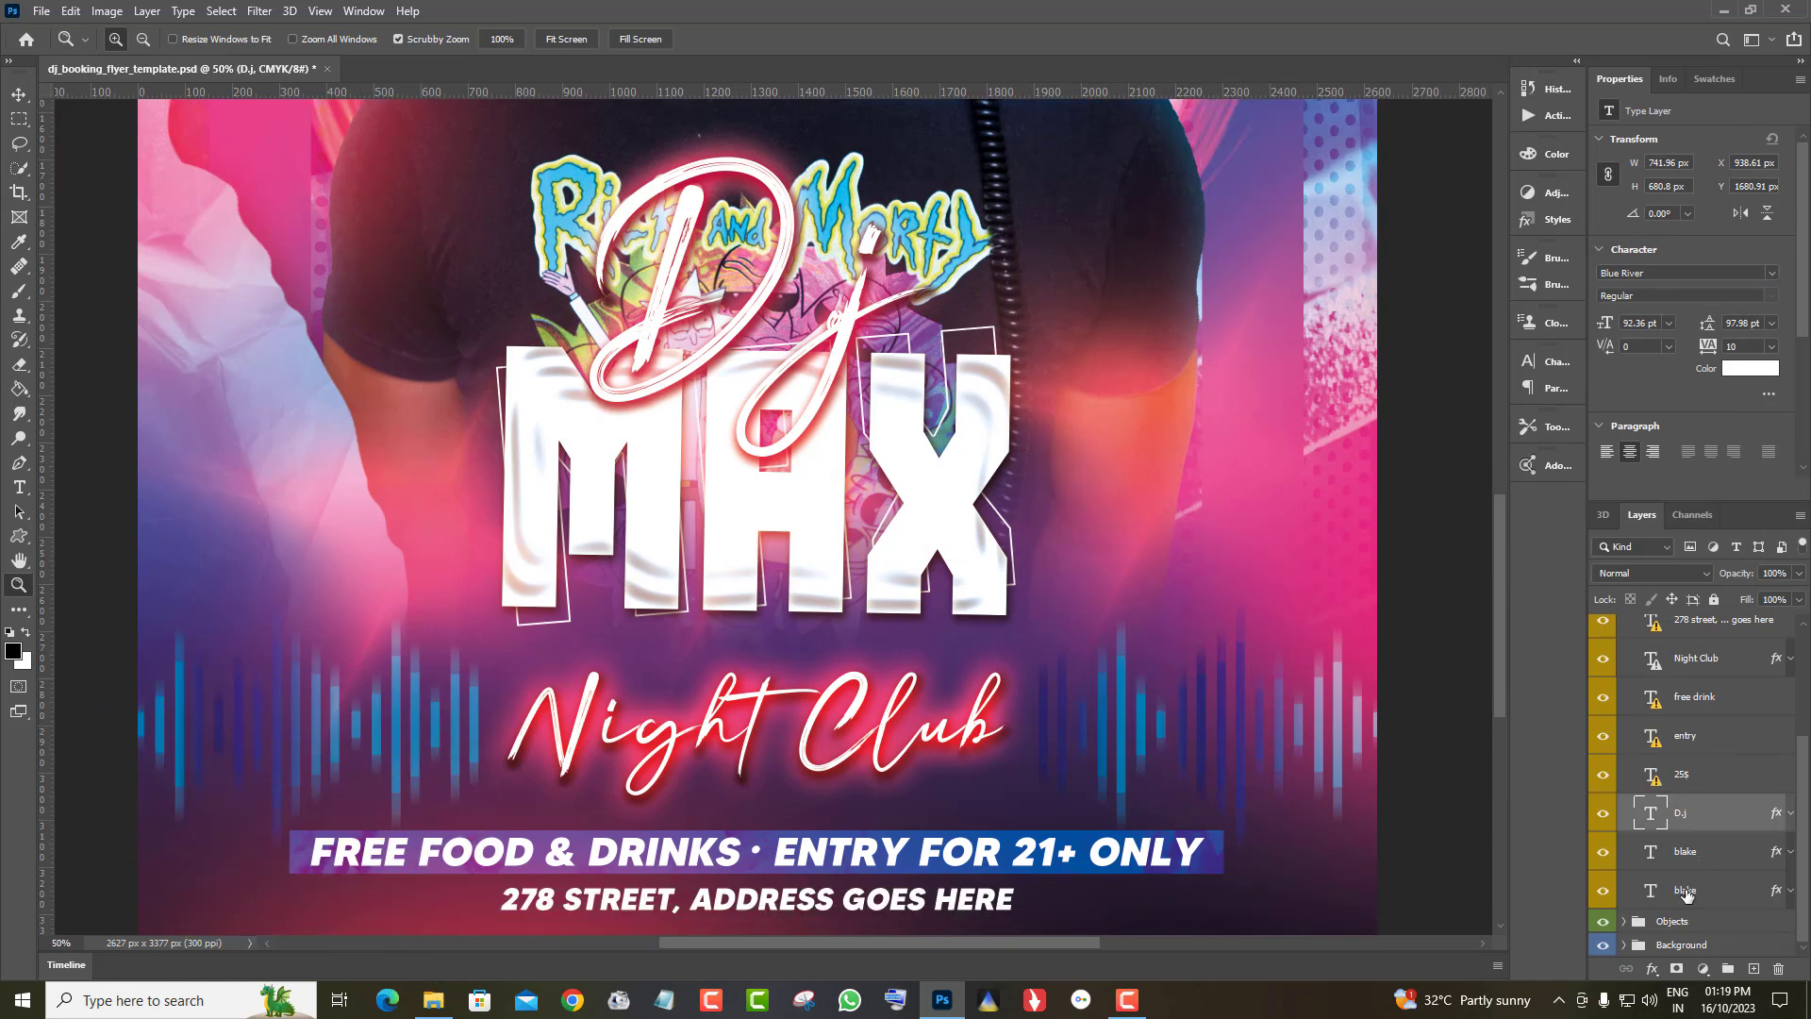
scroll(1697, 848, up, 4)
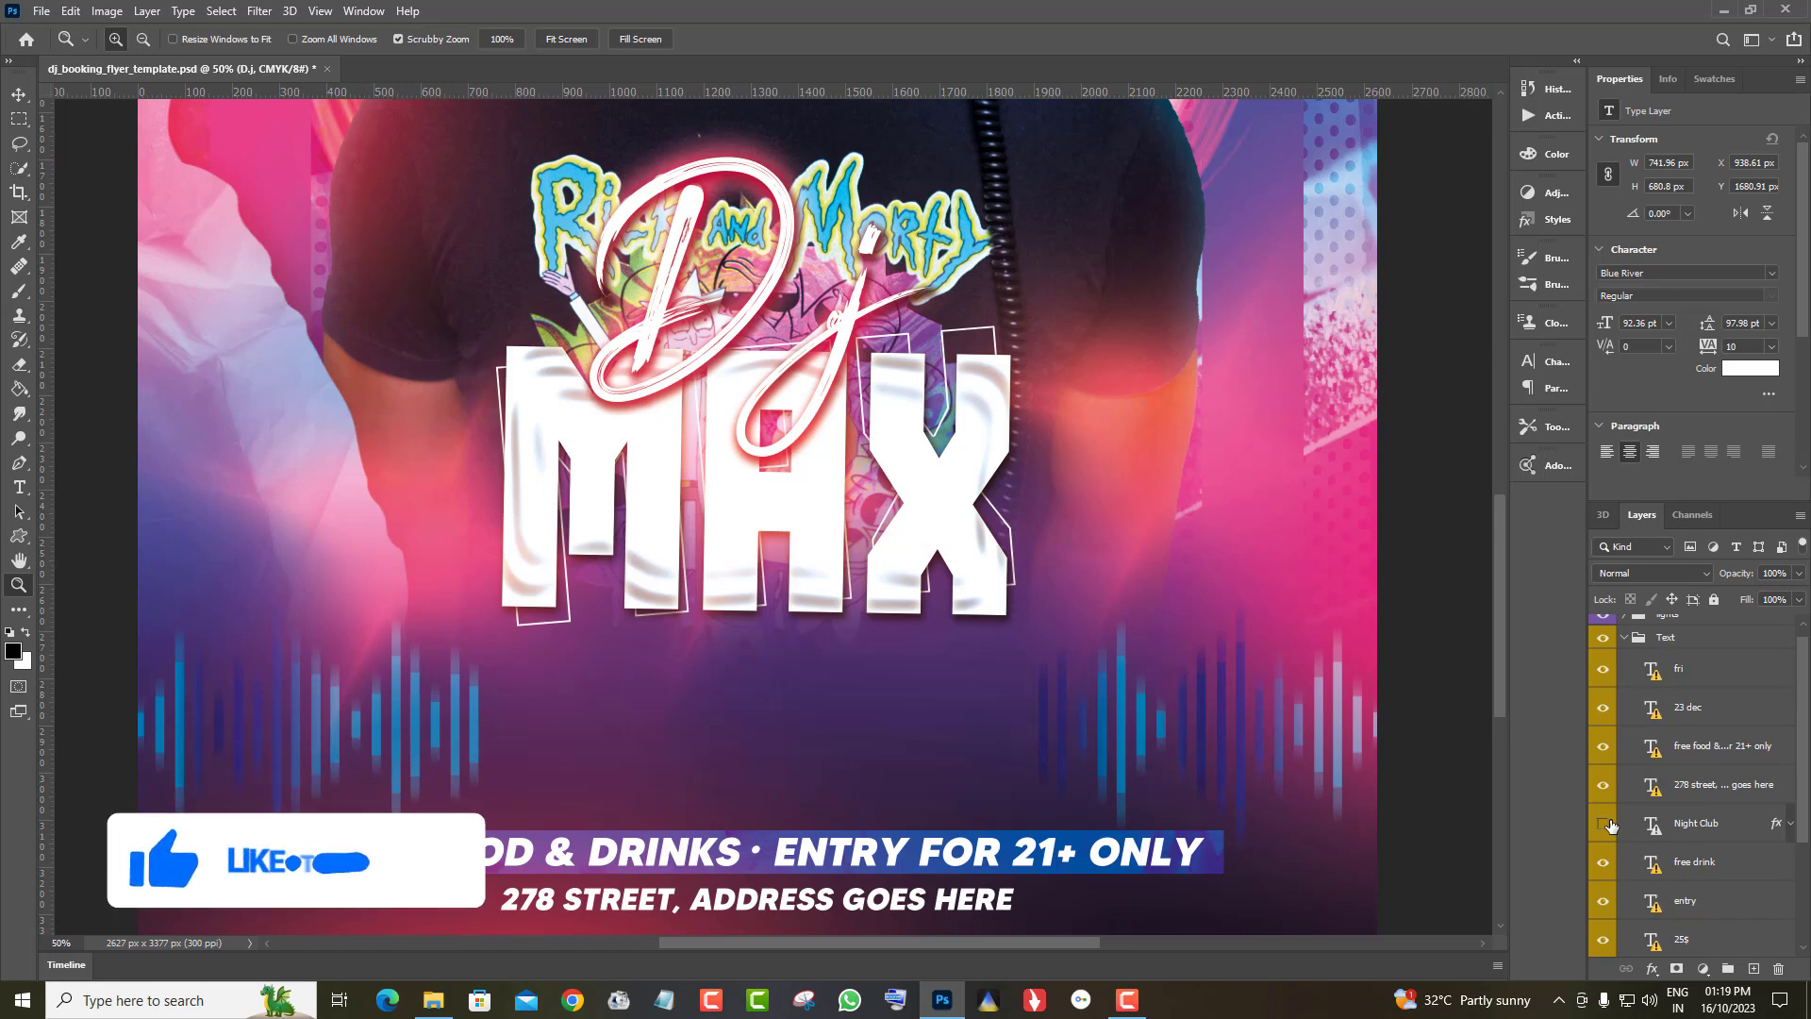
click(1649, 823)
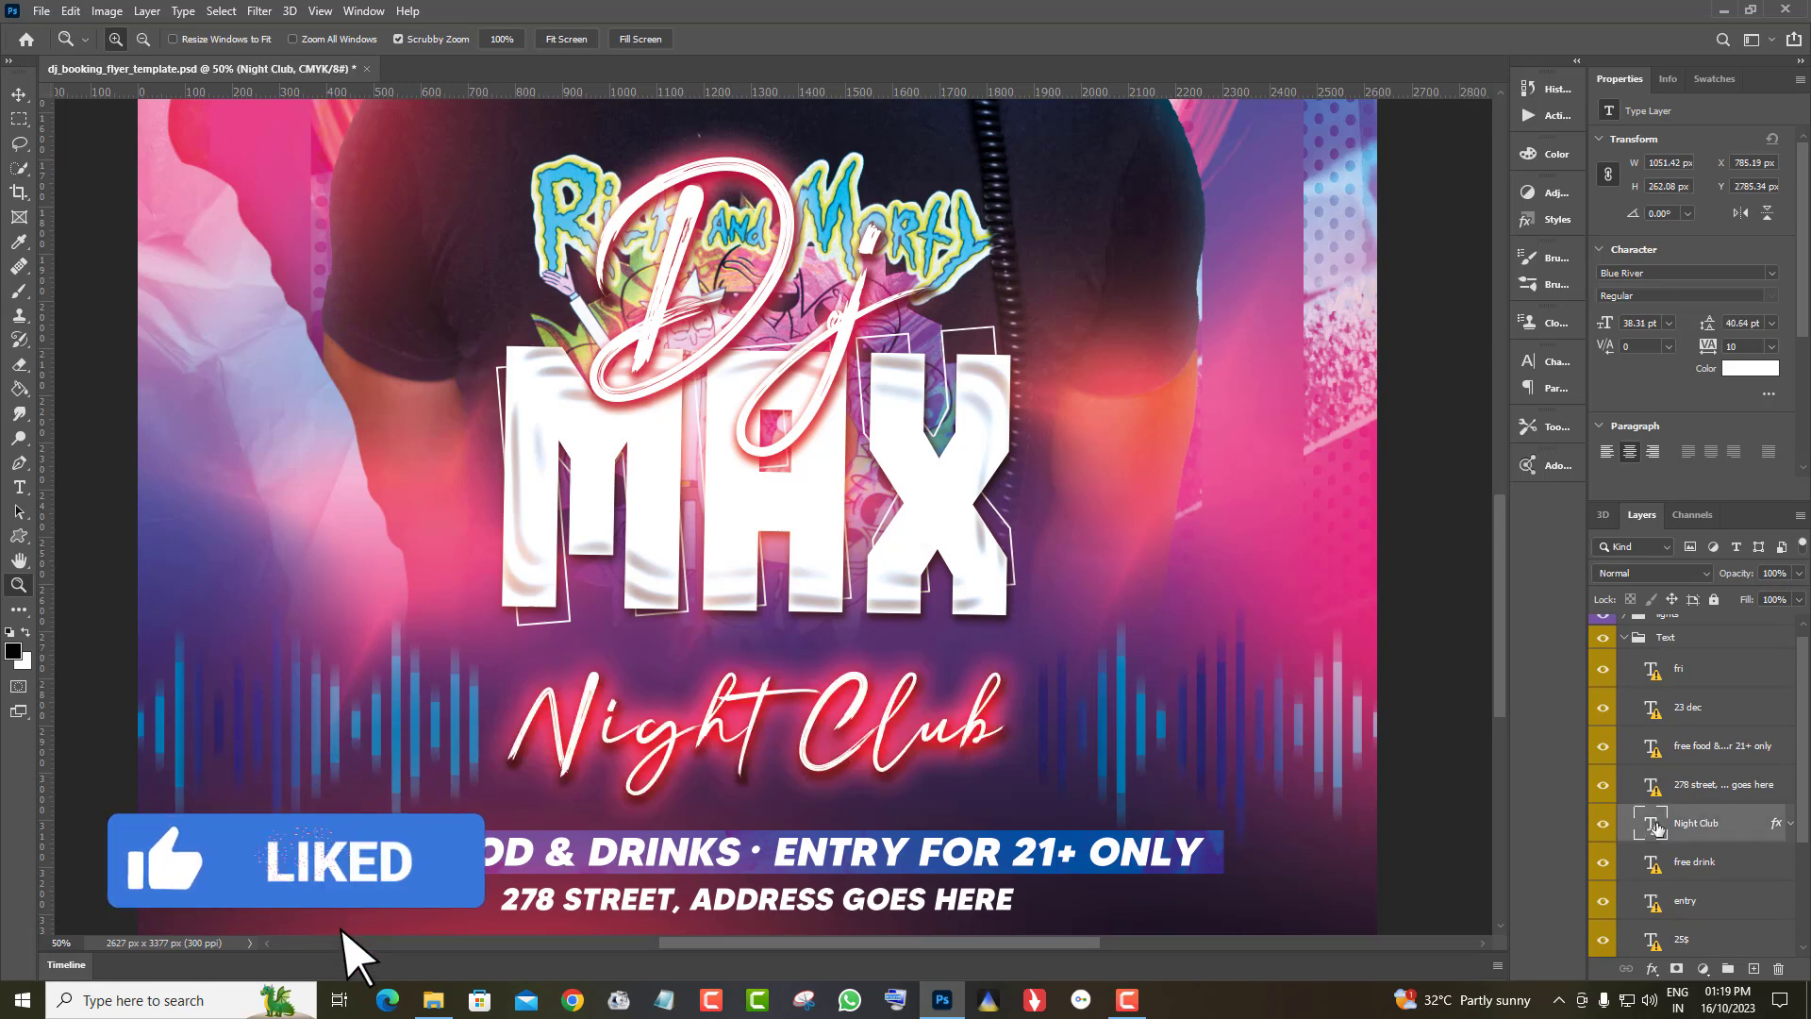
double_click(962, 737)
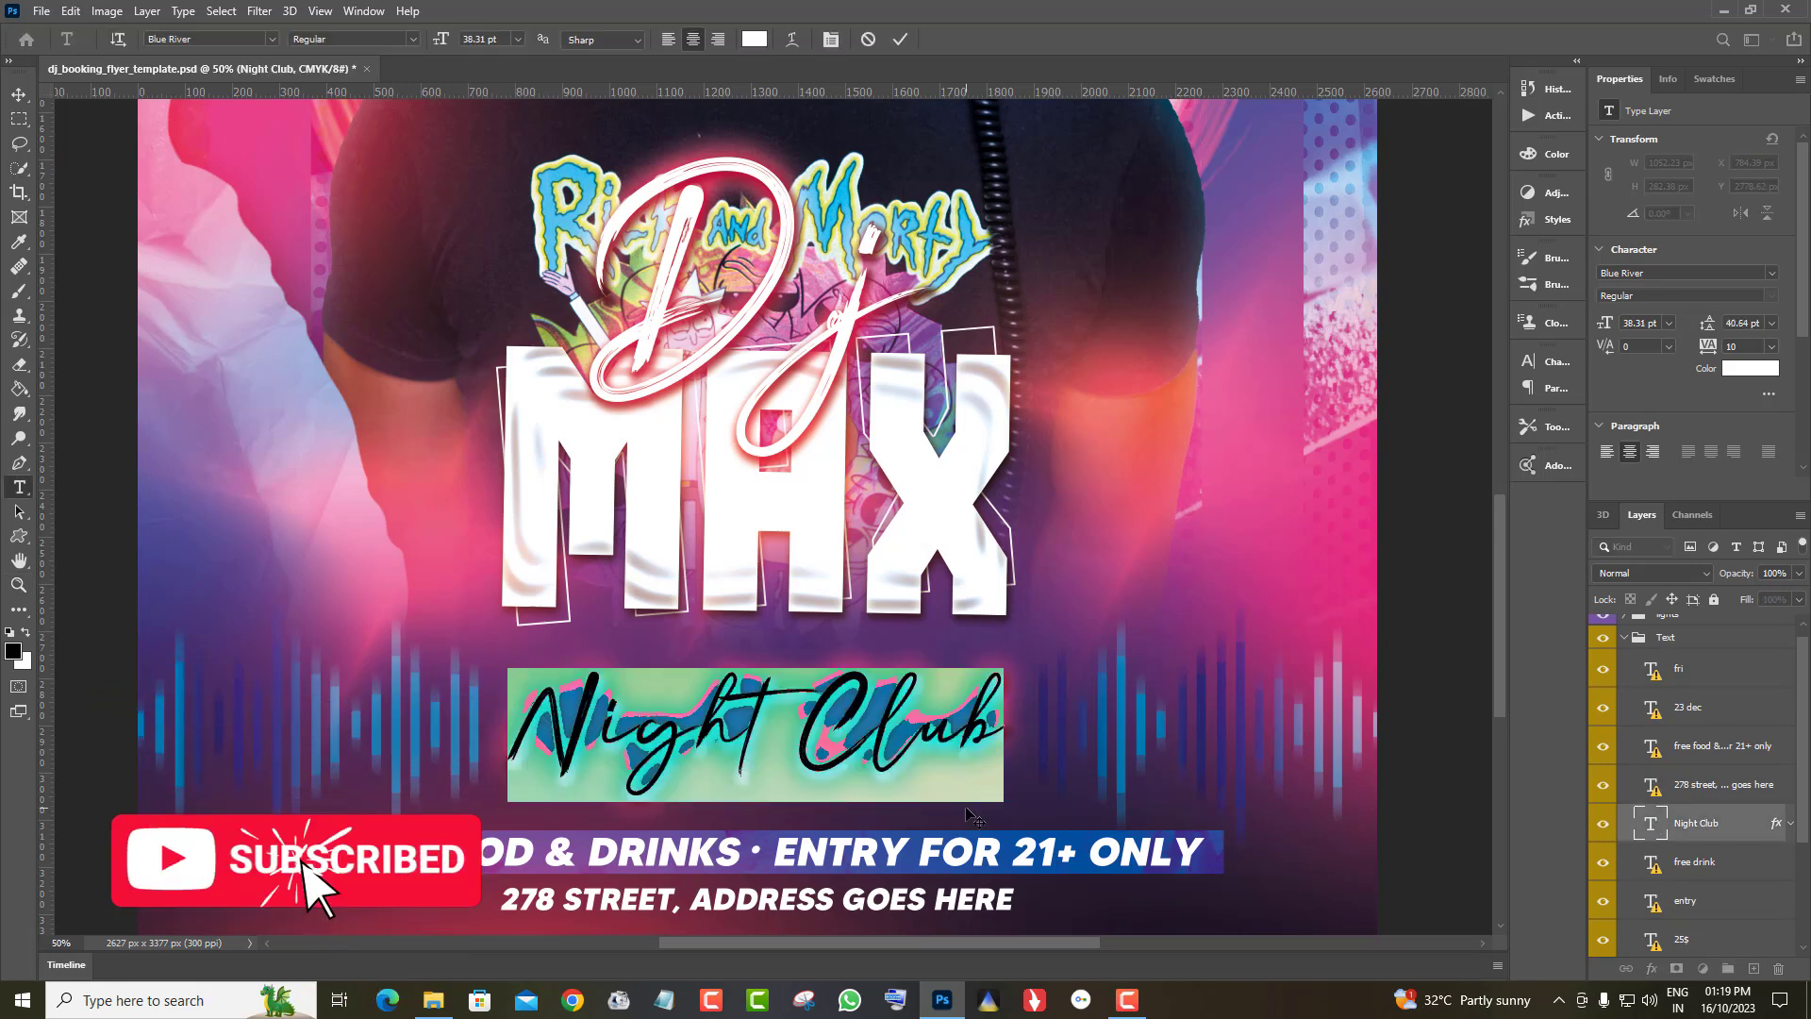
key(BackSpace)
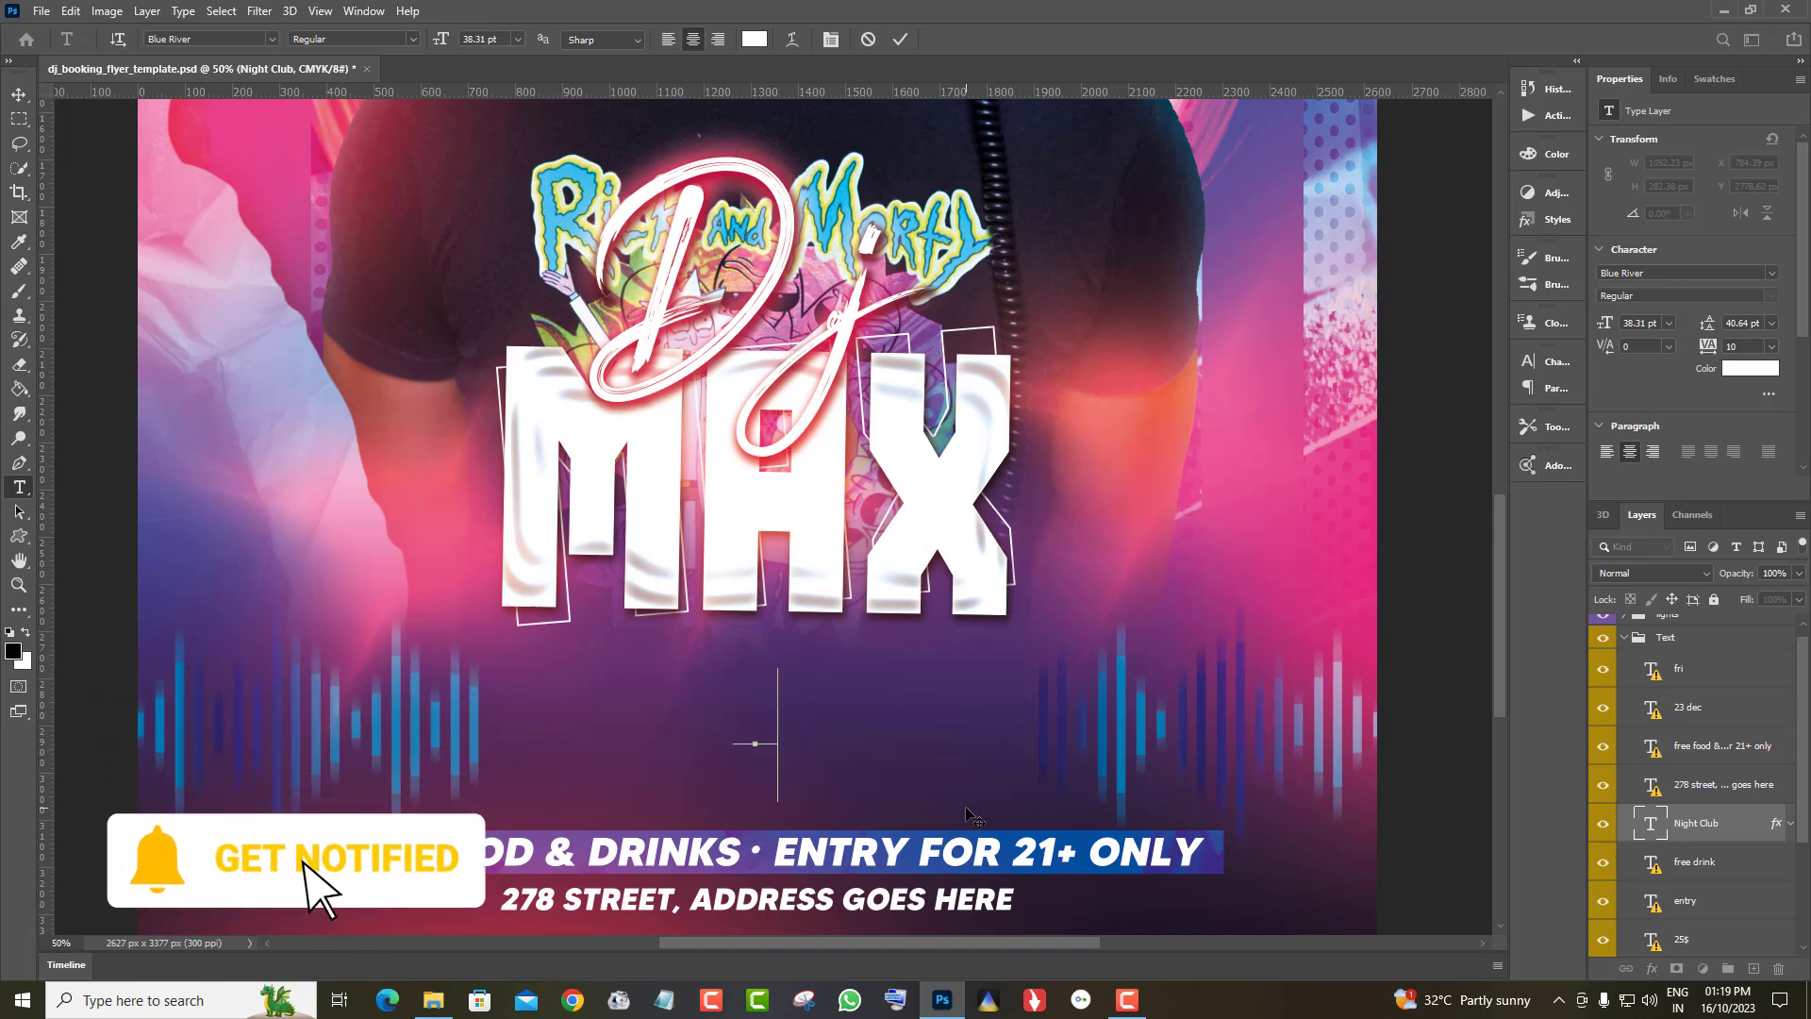
text(y)
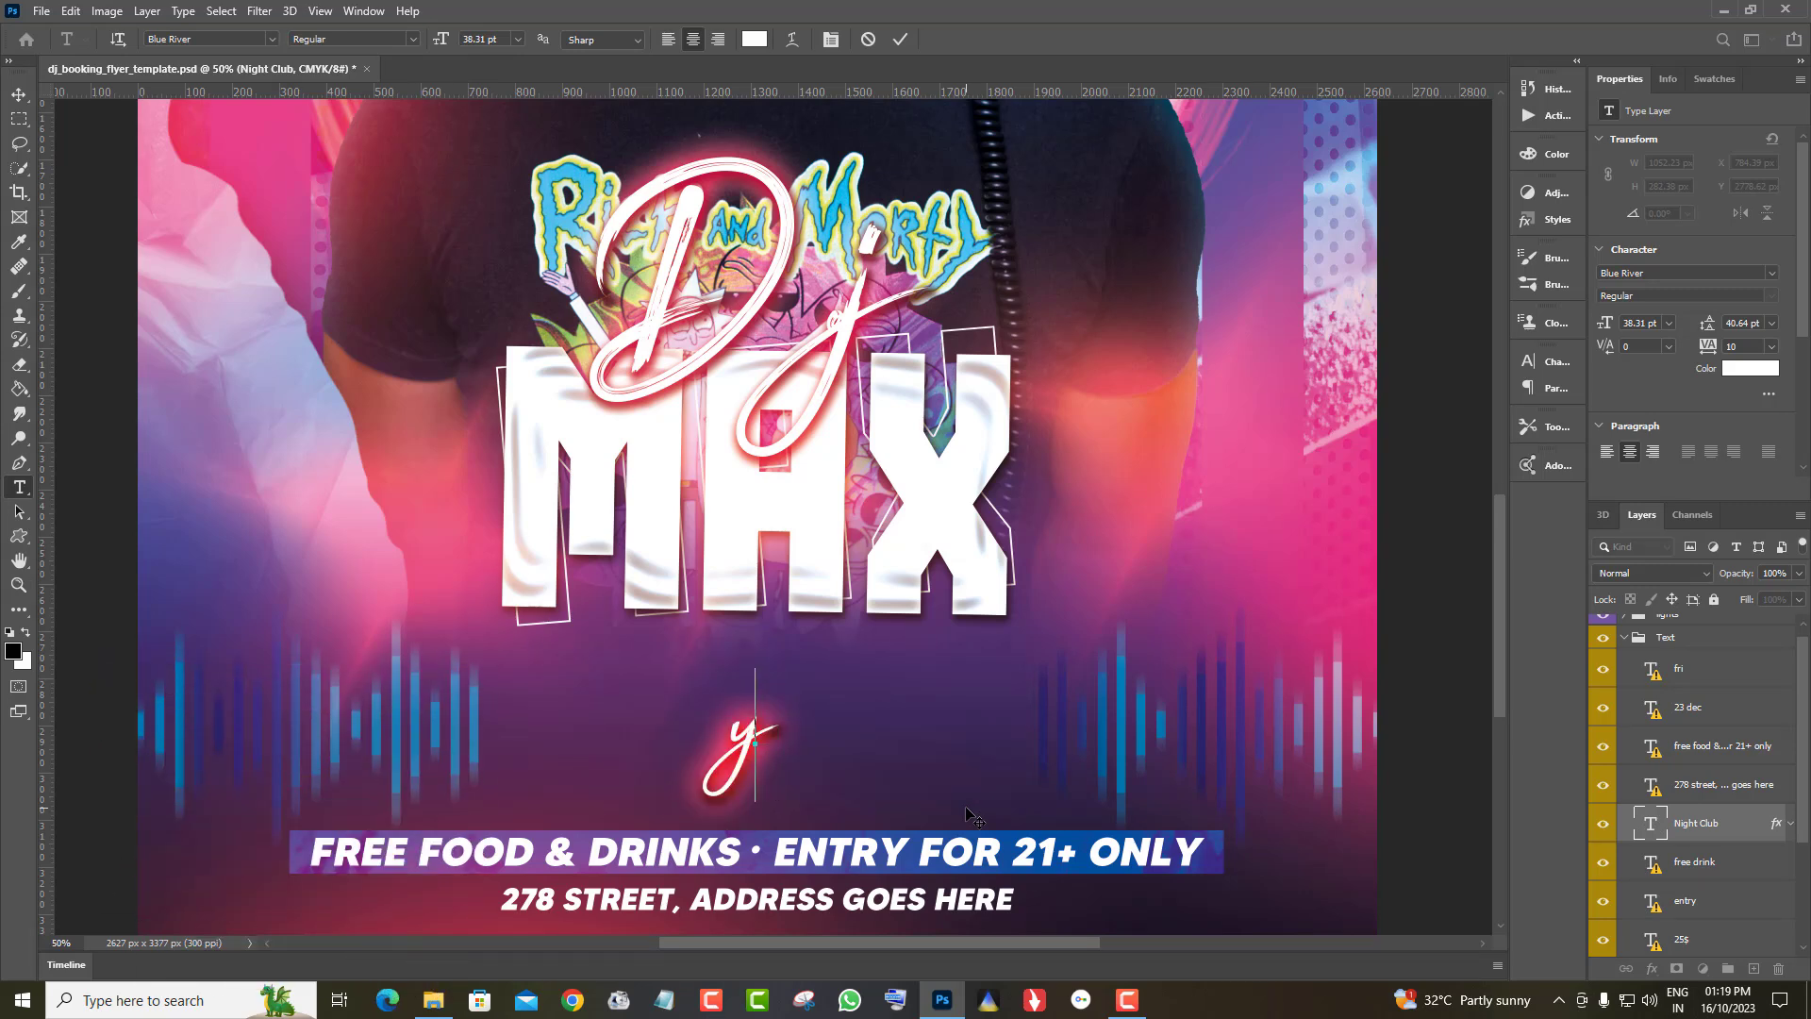
key(BackSpace)
text(y)
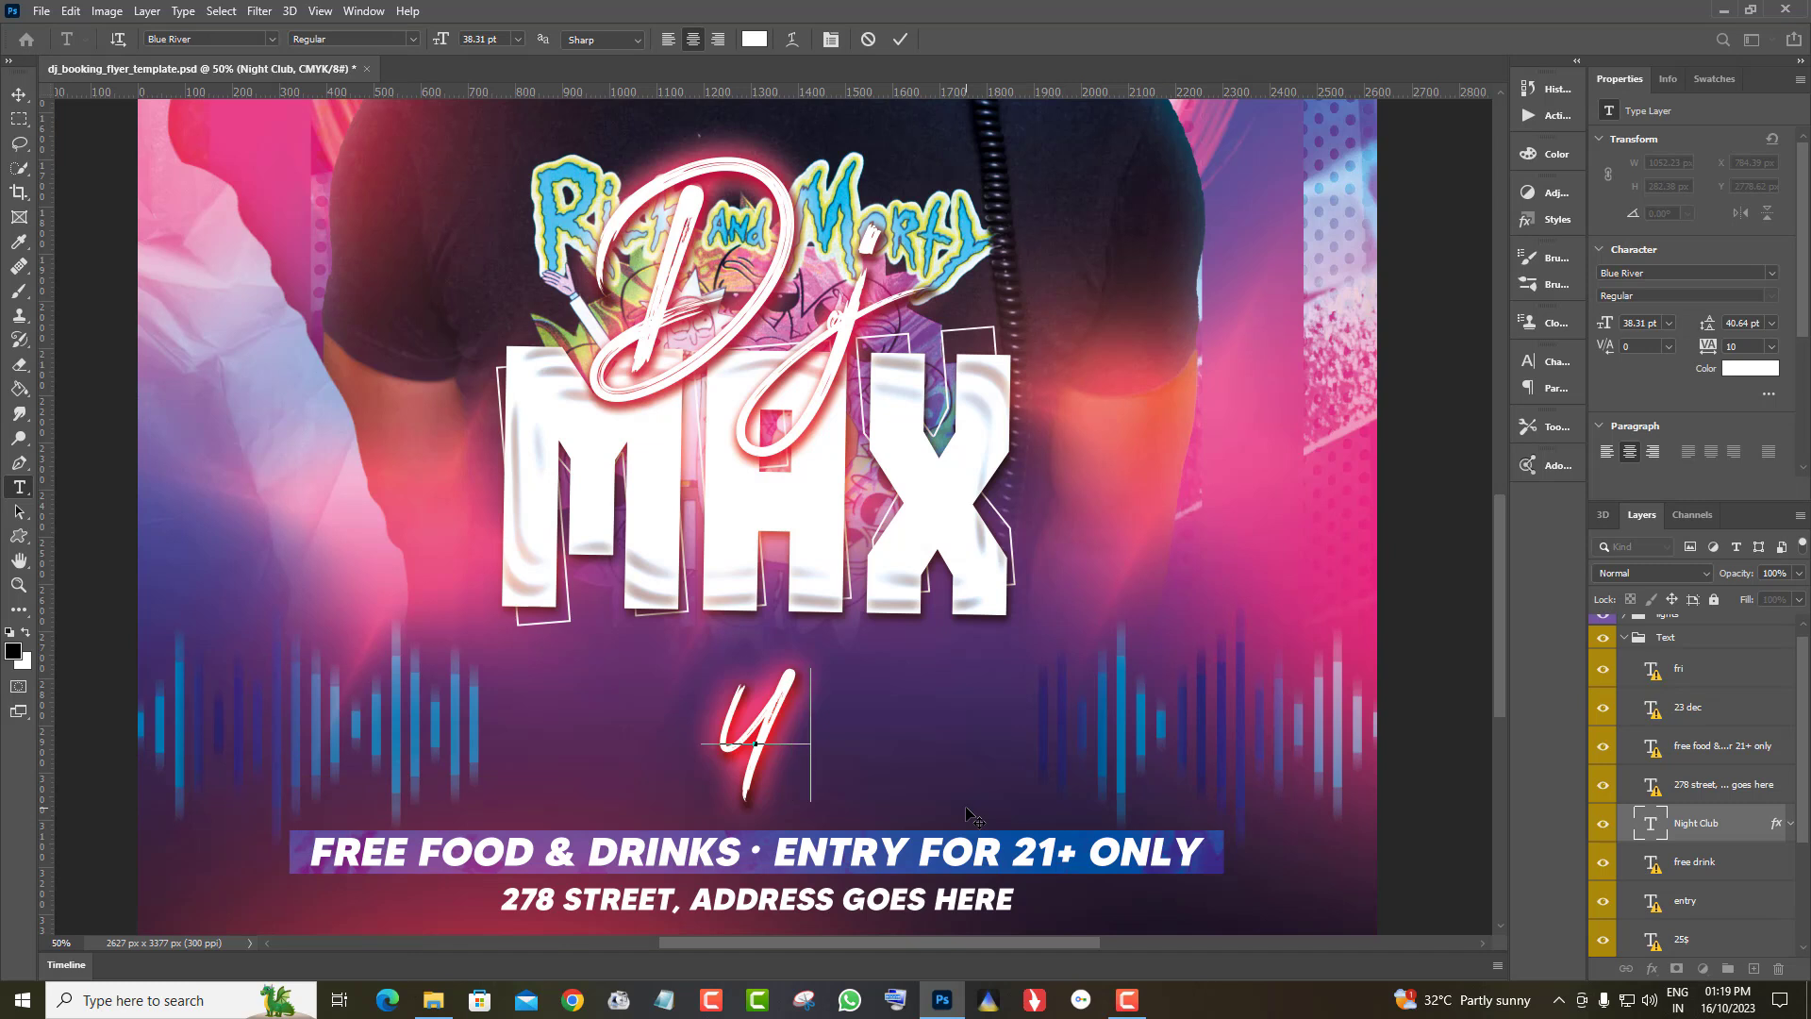
text(our)
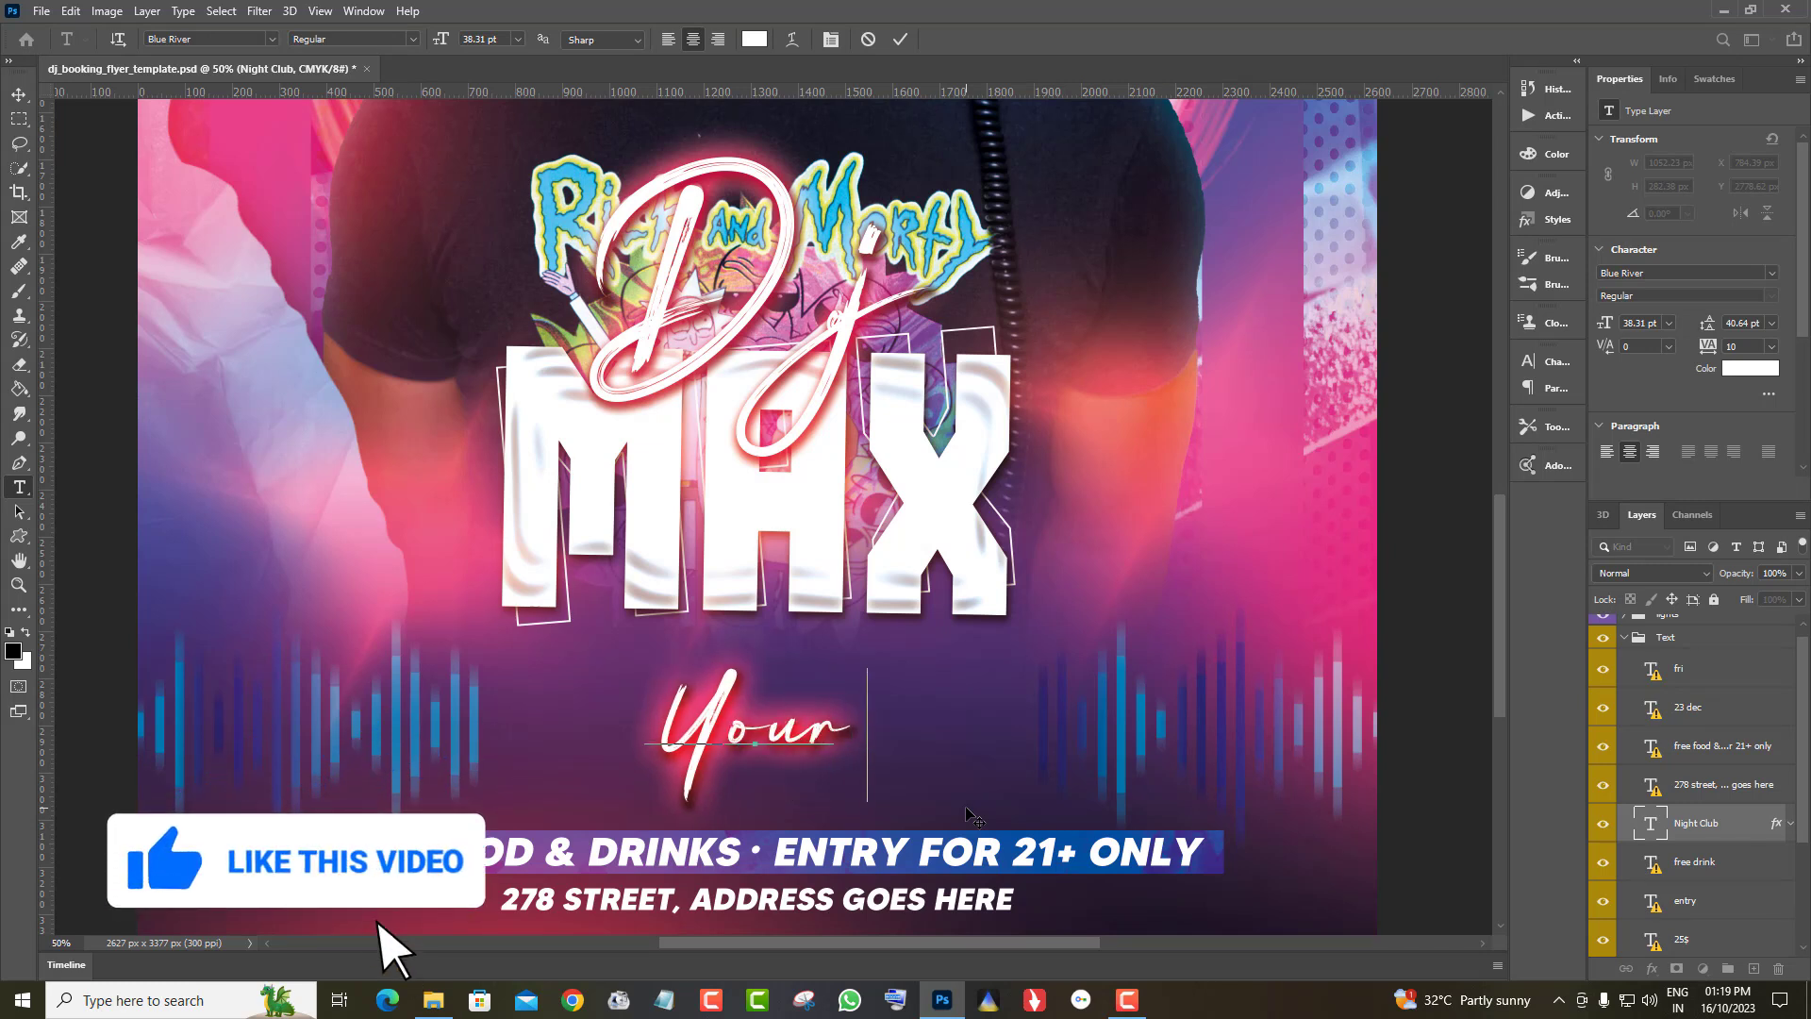
text( Tex)
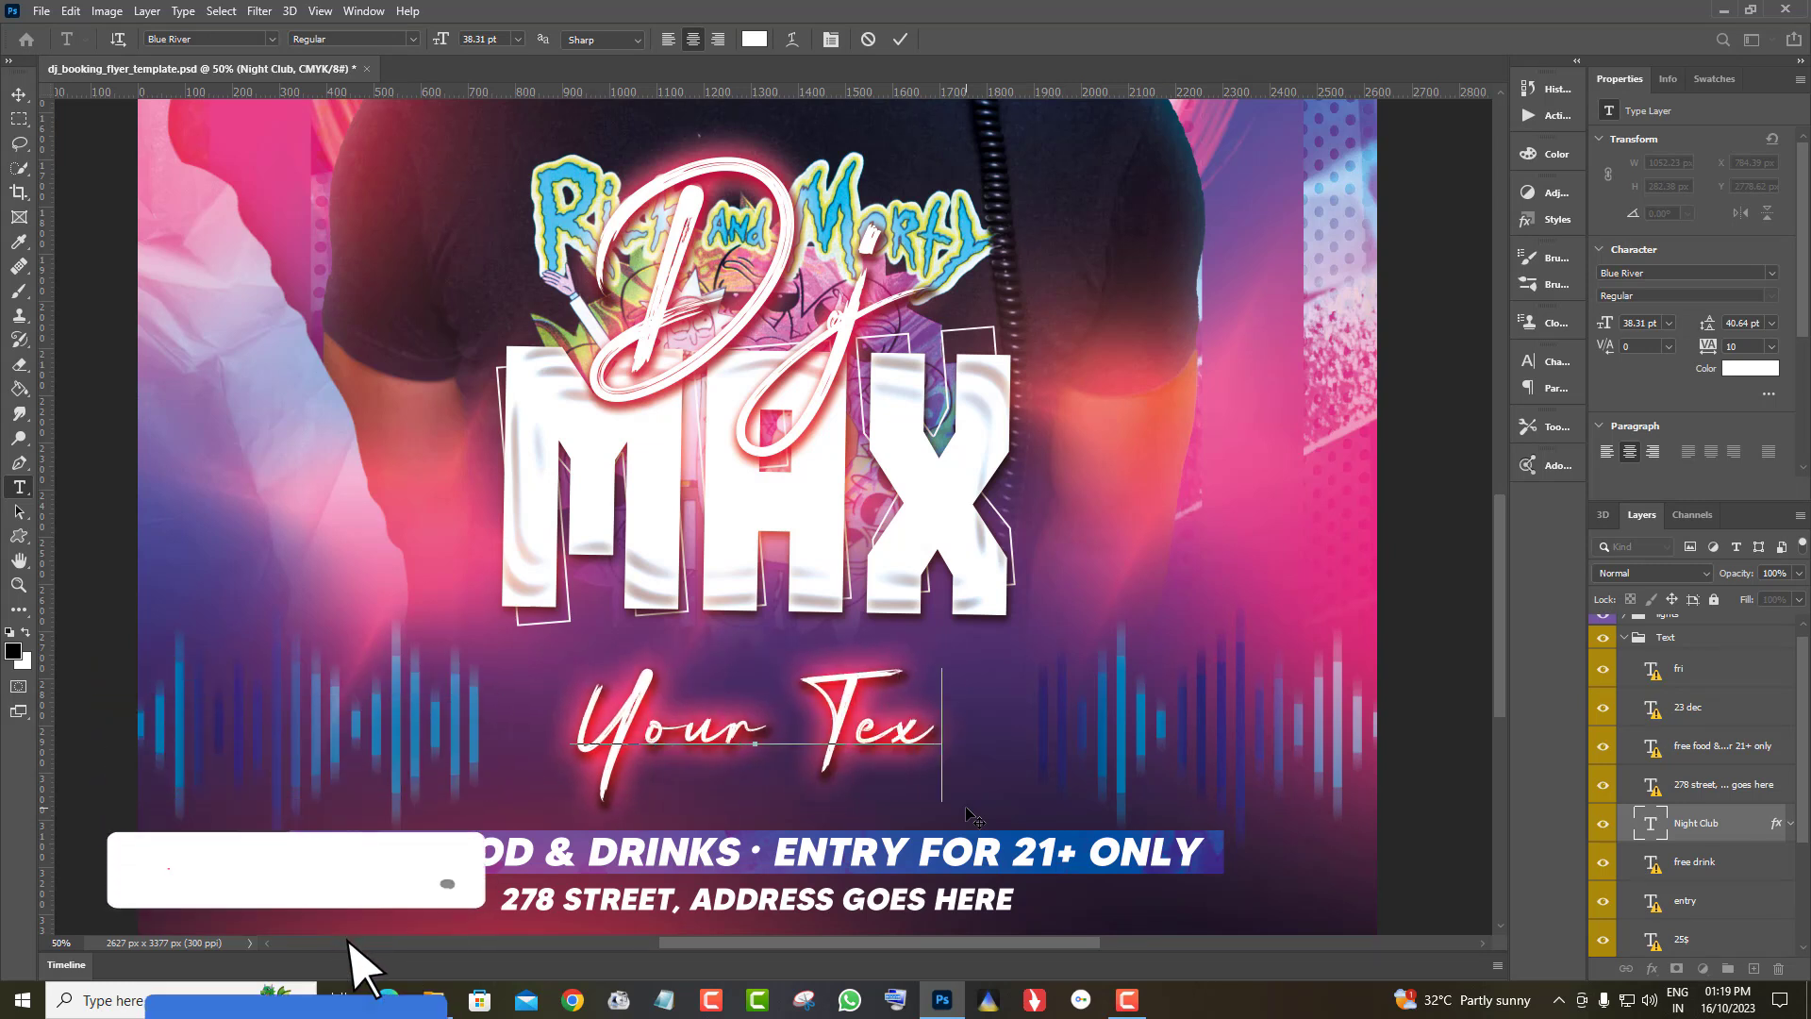
text(t Ok)
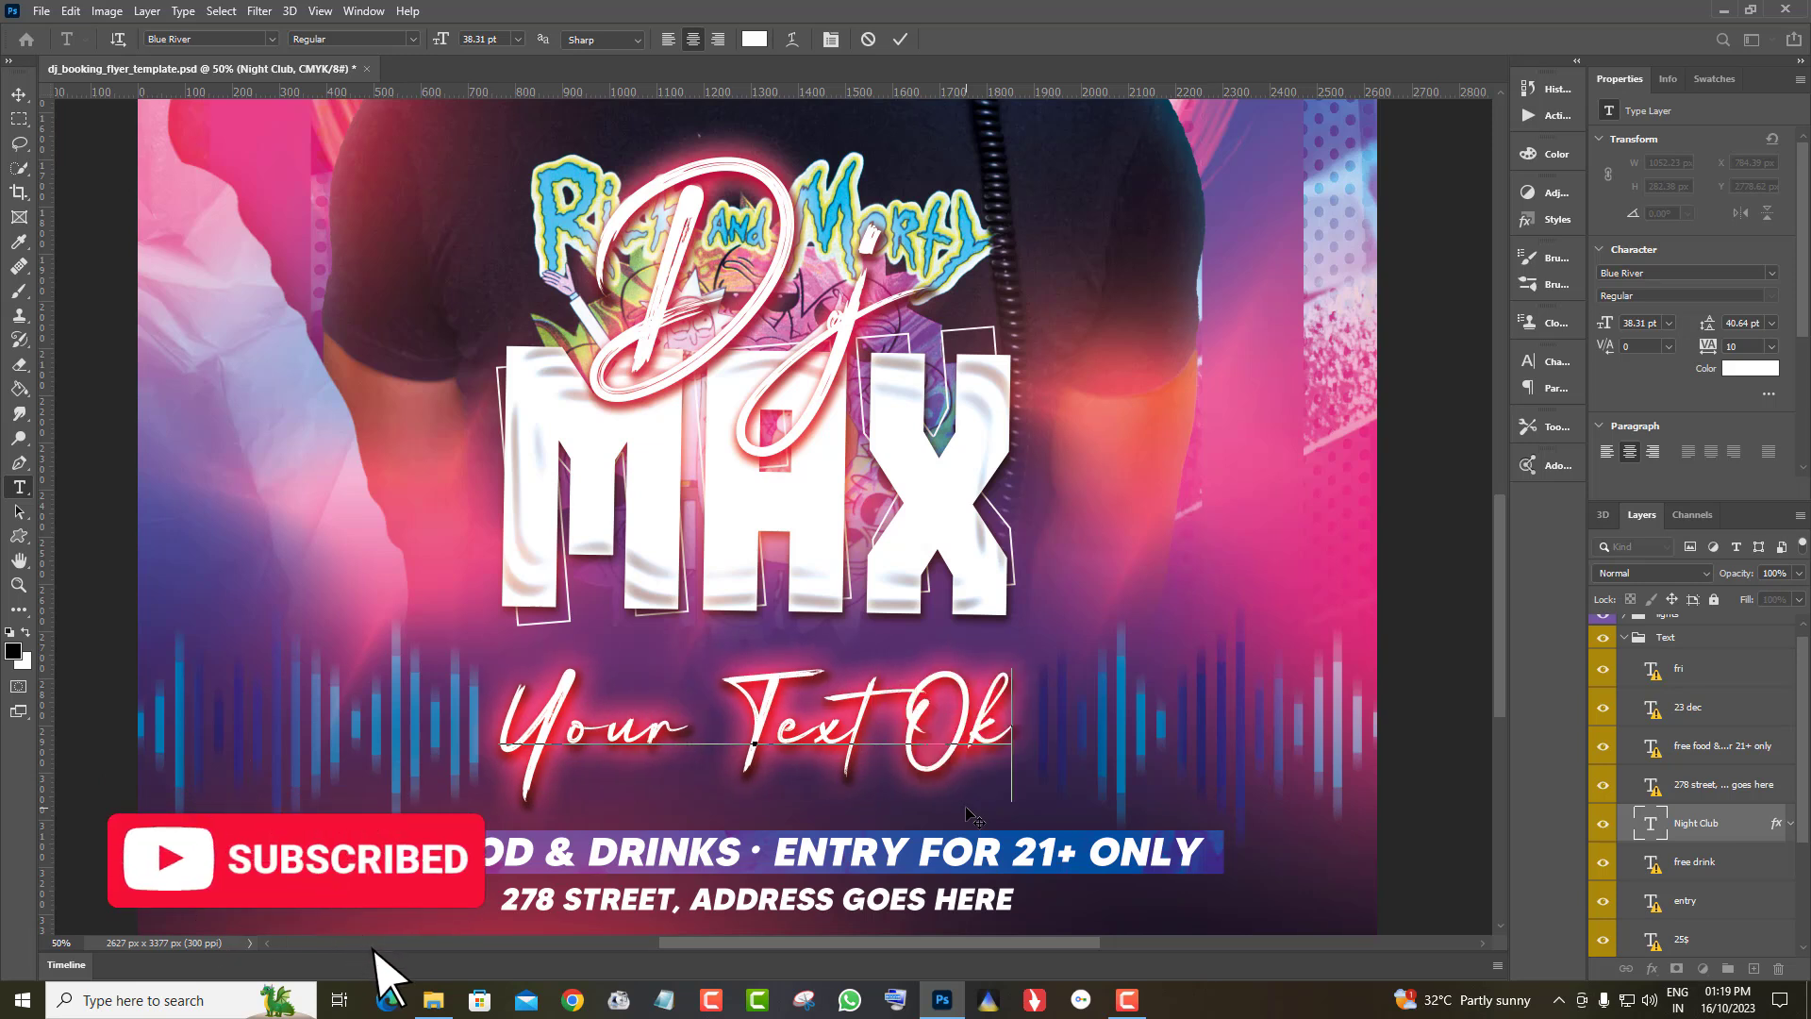
click(1757, 820)
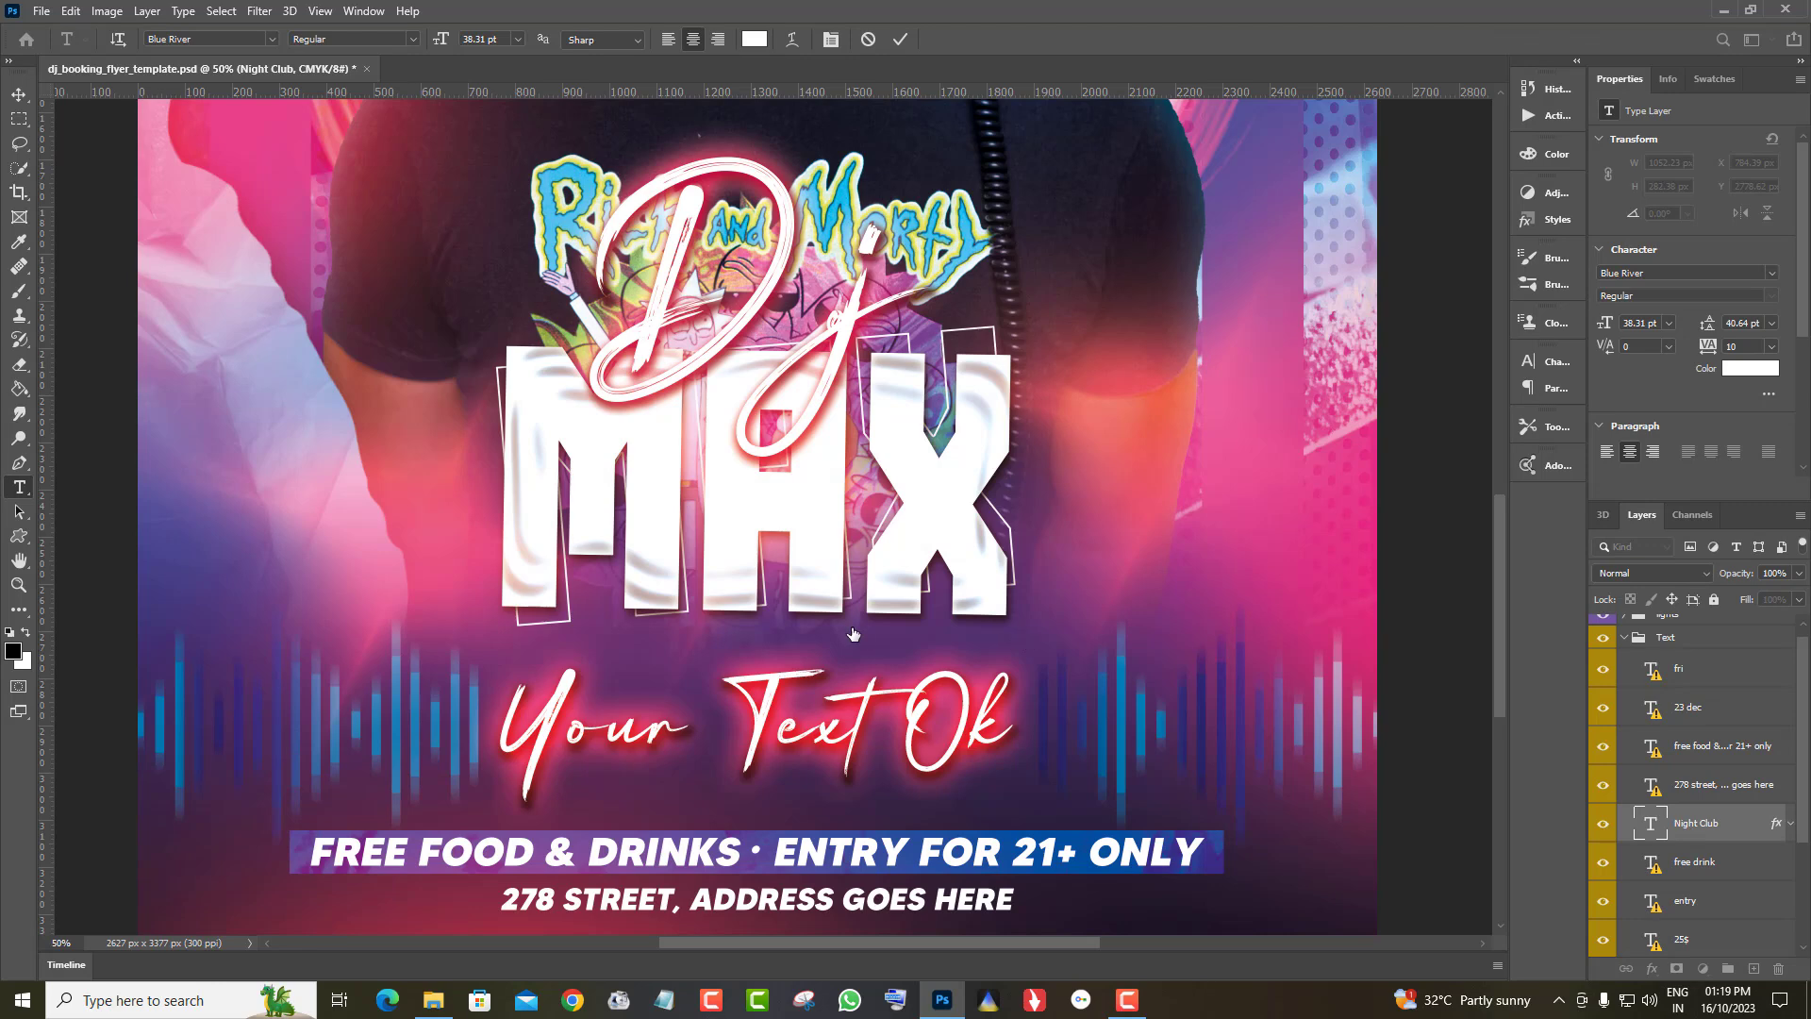
Commit the Your Text Ok tagline edit and fit the whole flyer on screen
scroll(1085, 513, up, 2)
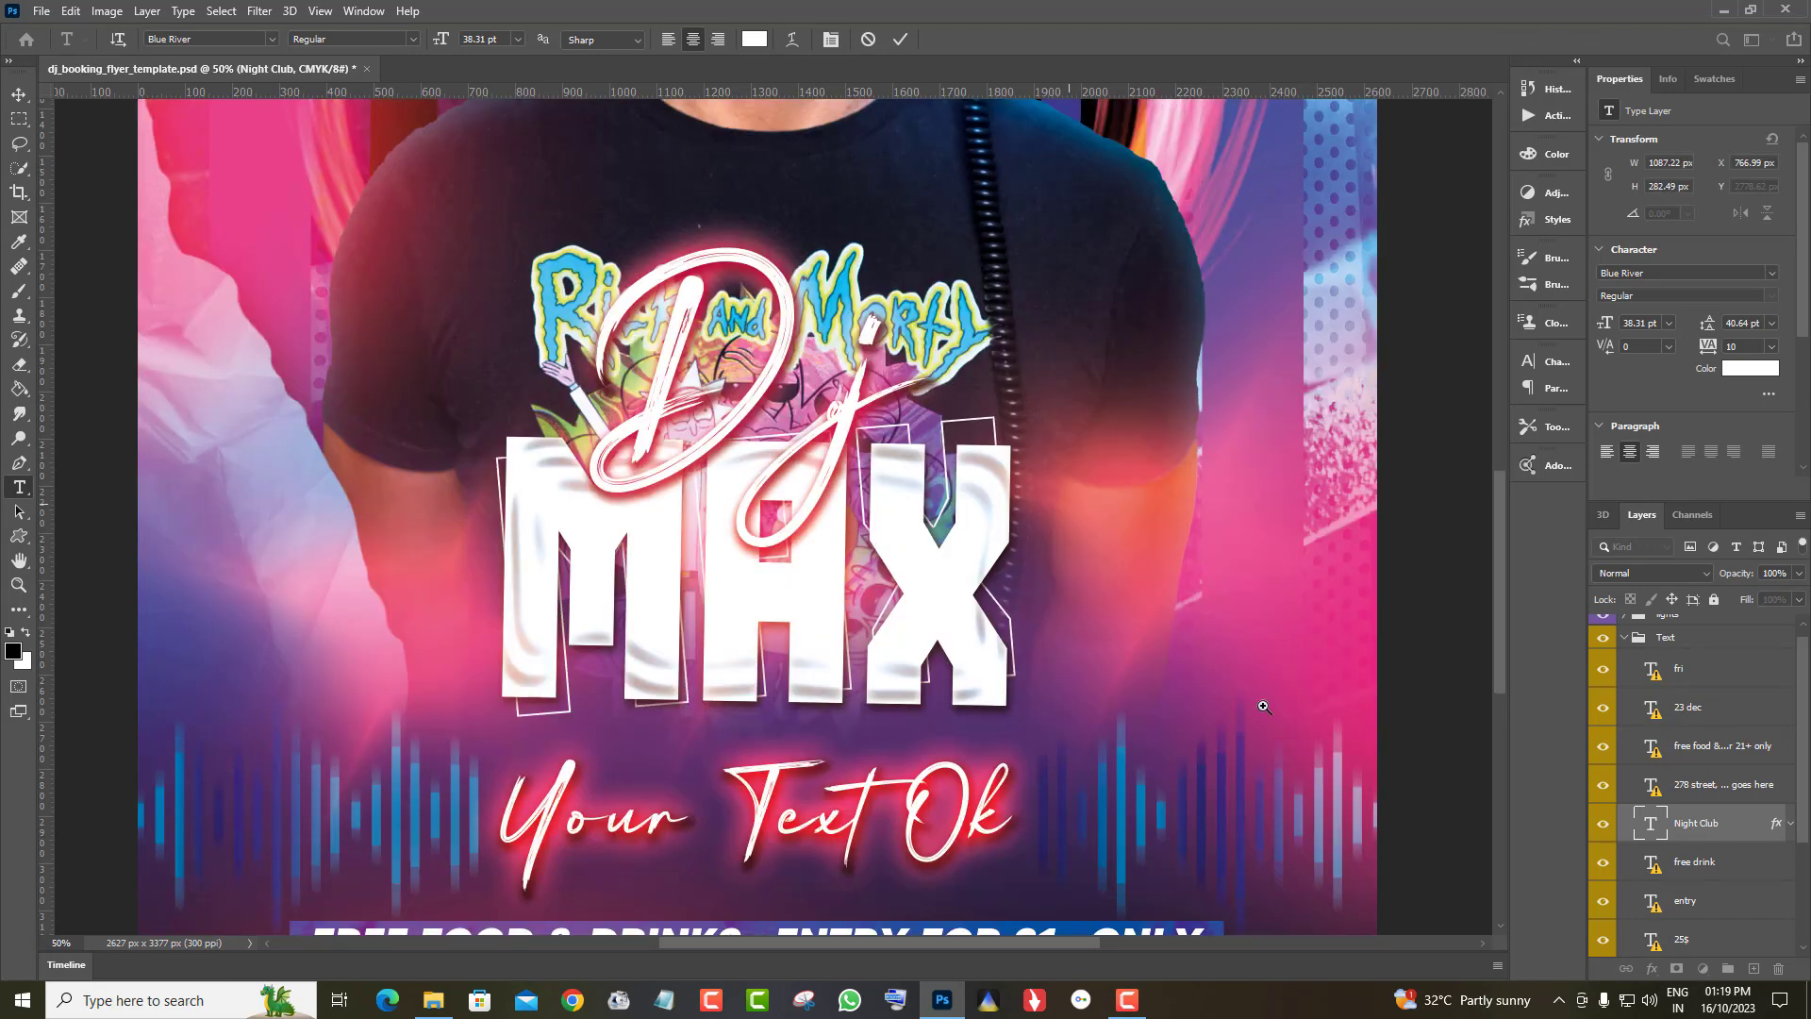
key(z)
click(18, 95)
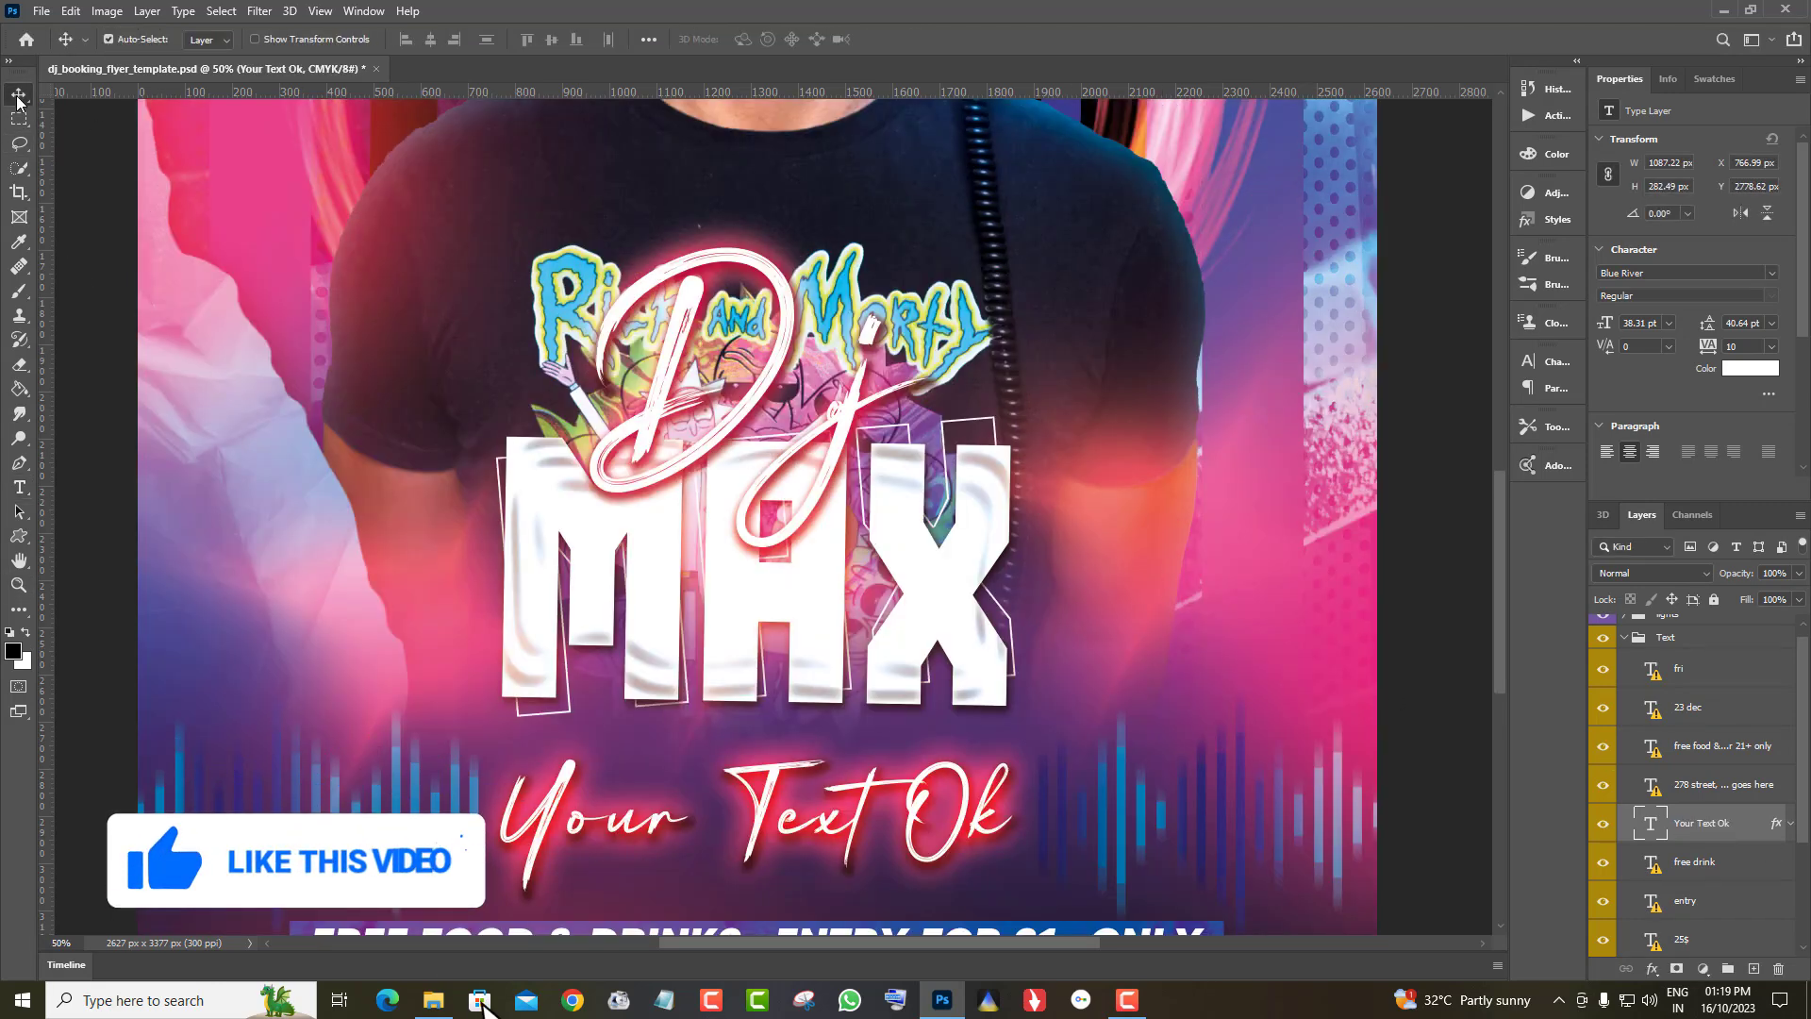
click(16, 585)
right_click(1037, 464)
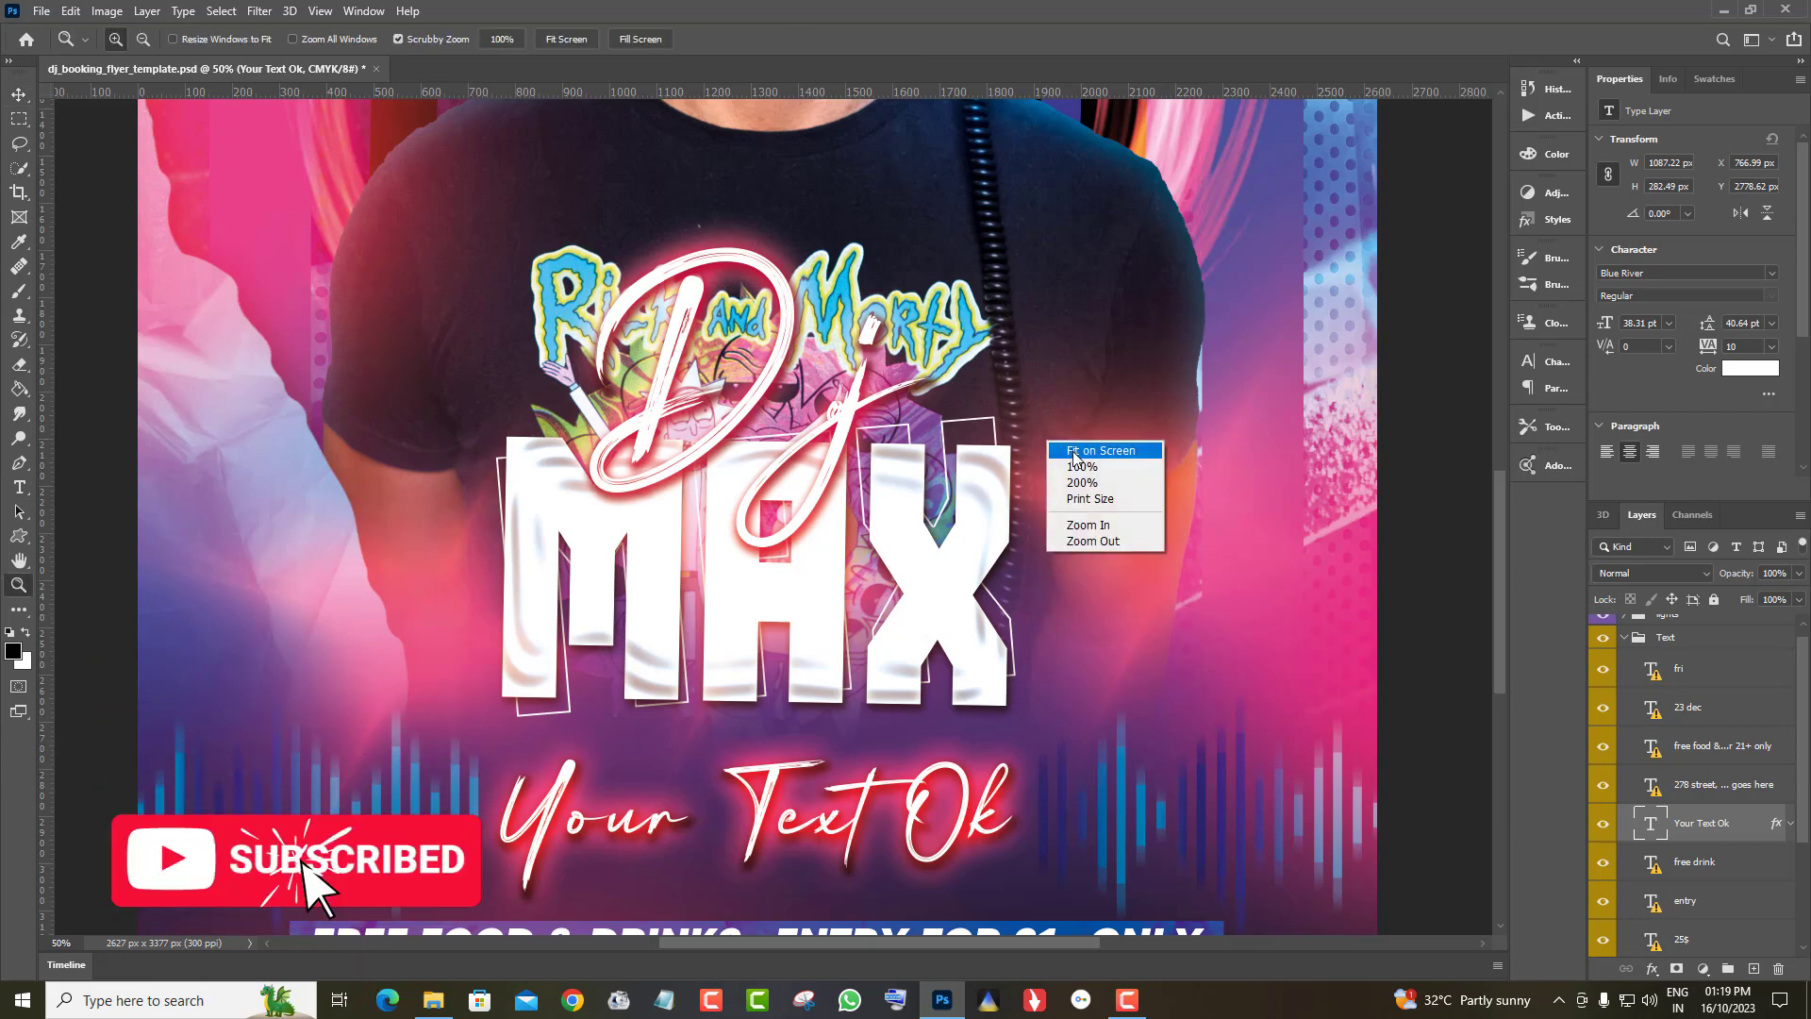
click(1075, 449)
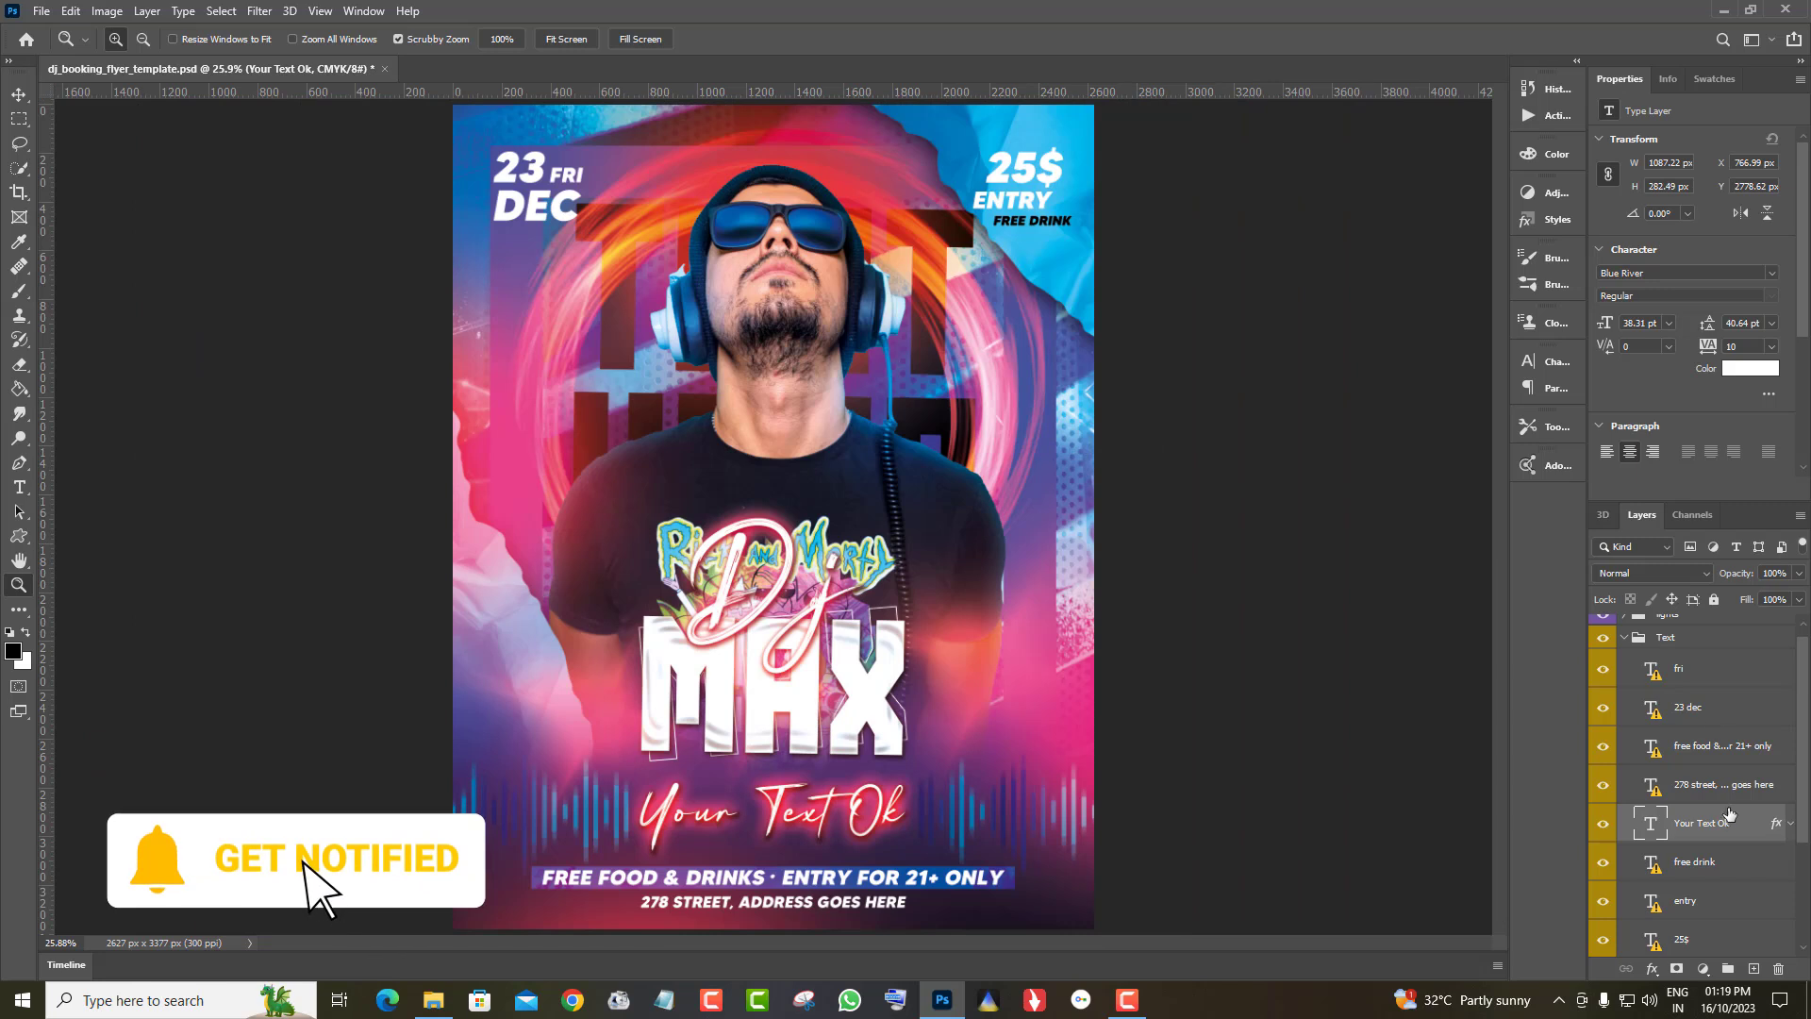
Select the entry text layer and switch its visibility off and on to identify its text on the flyer
click(1784, 905)
click(1637, 908)
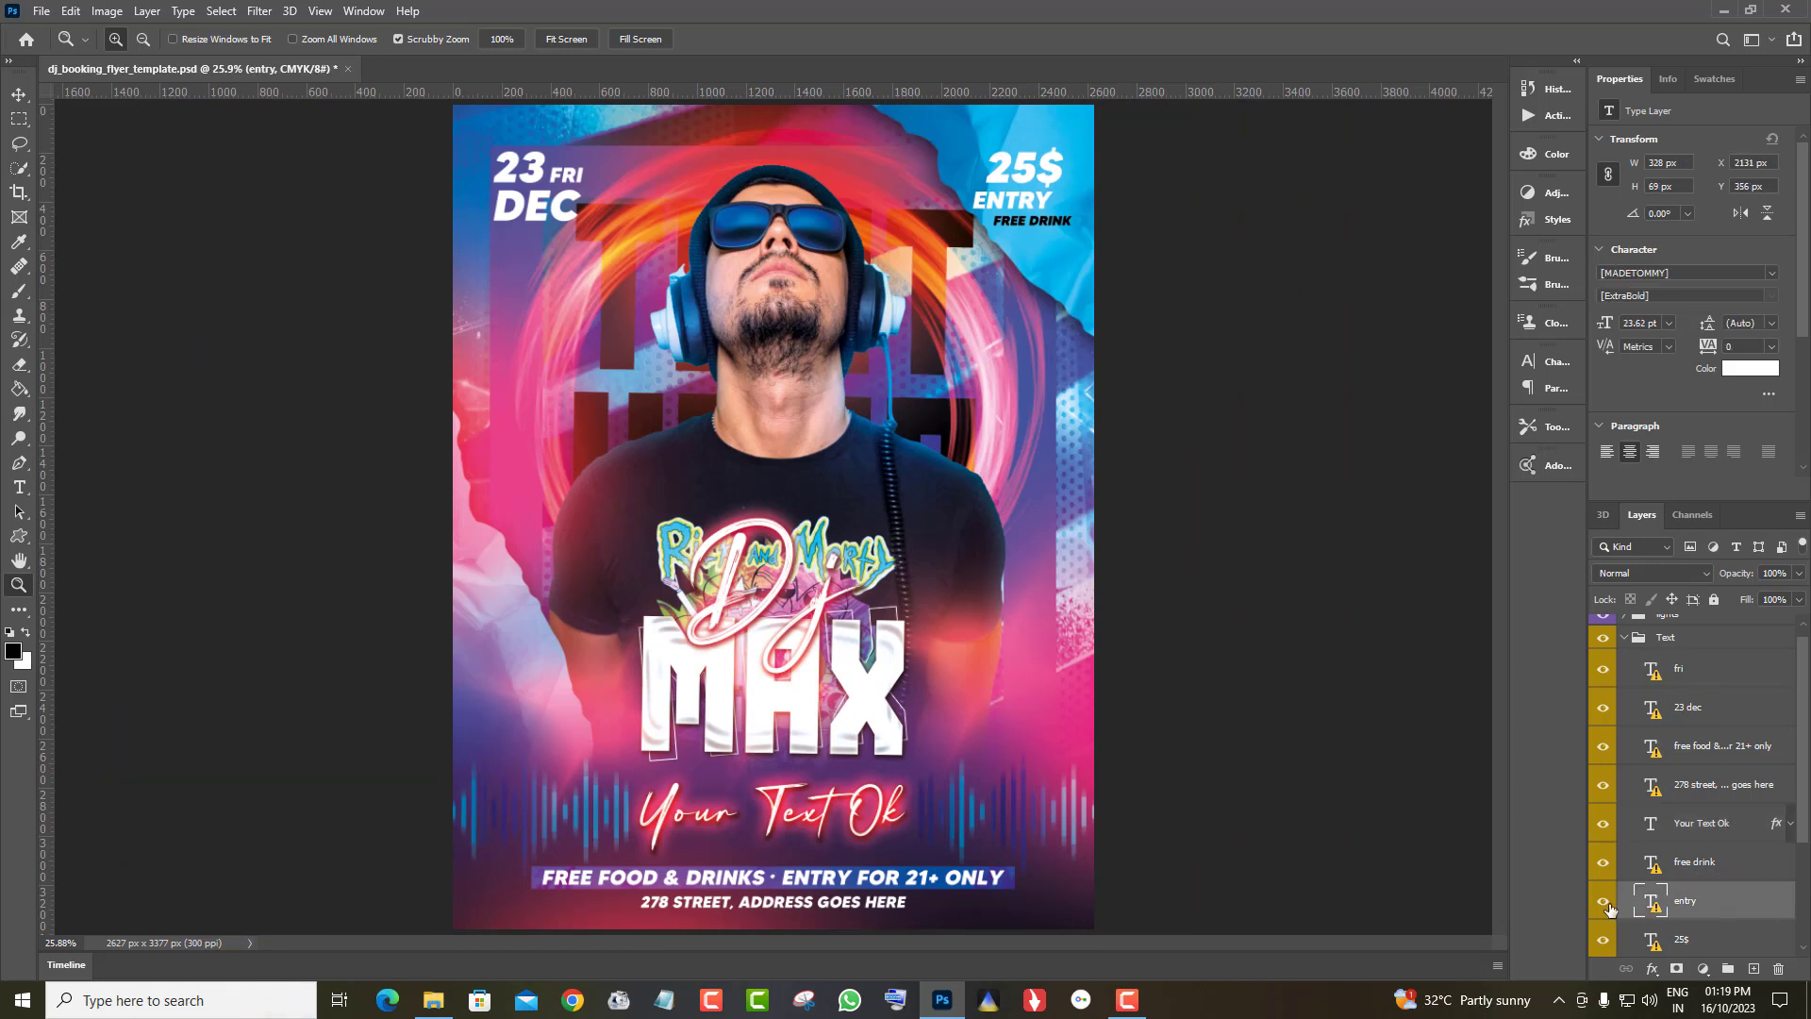
click(1603, 901)
click(1603, 901)
Open the entry text for editing and replace the missing MADETOMMY ExtraBold font with Emerald Beacon Regular throughout the document
double_click(1652, 902)
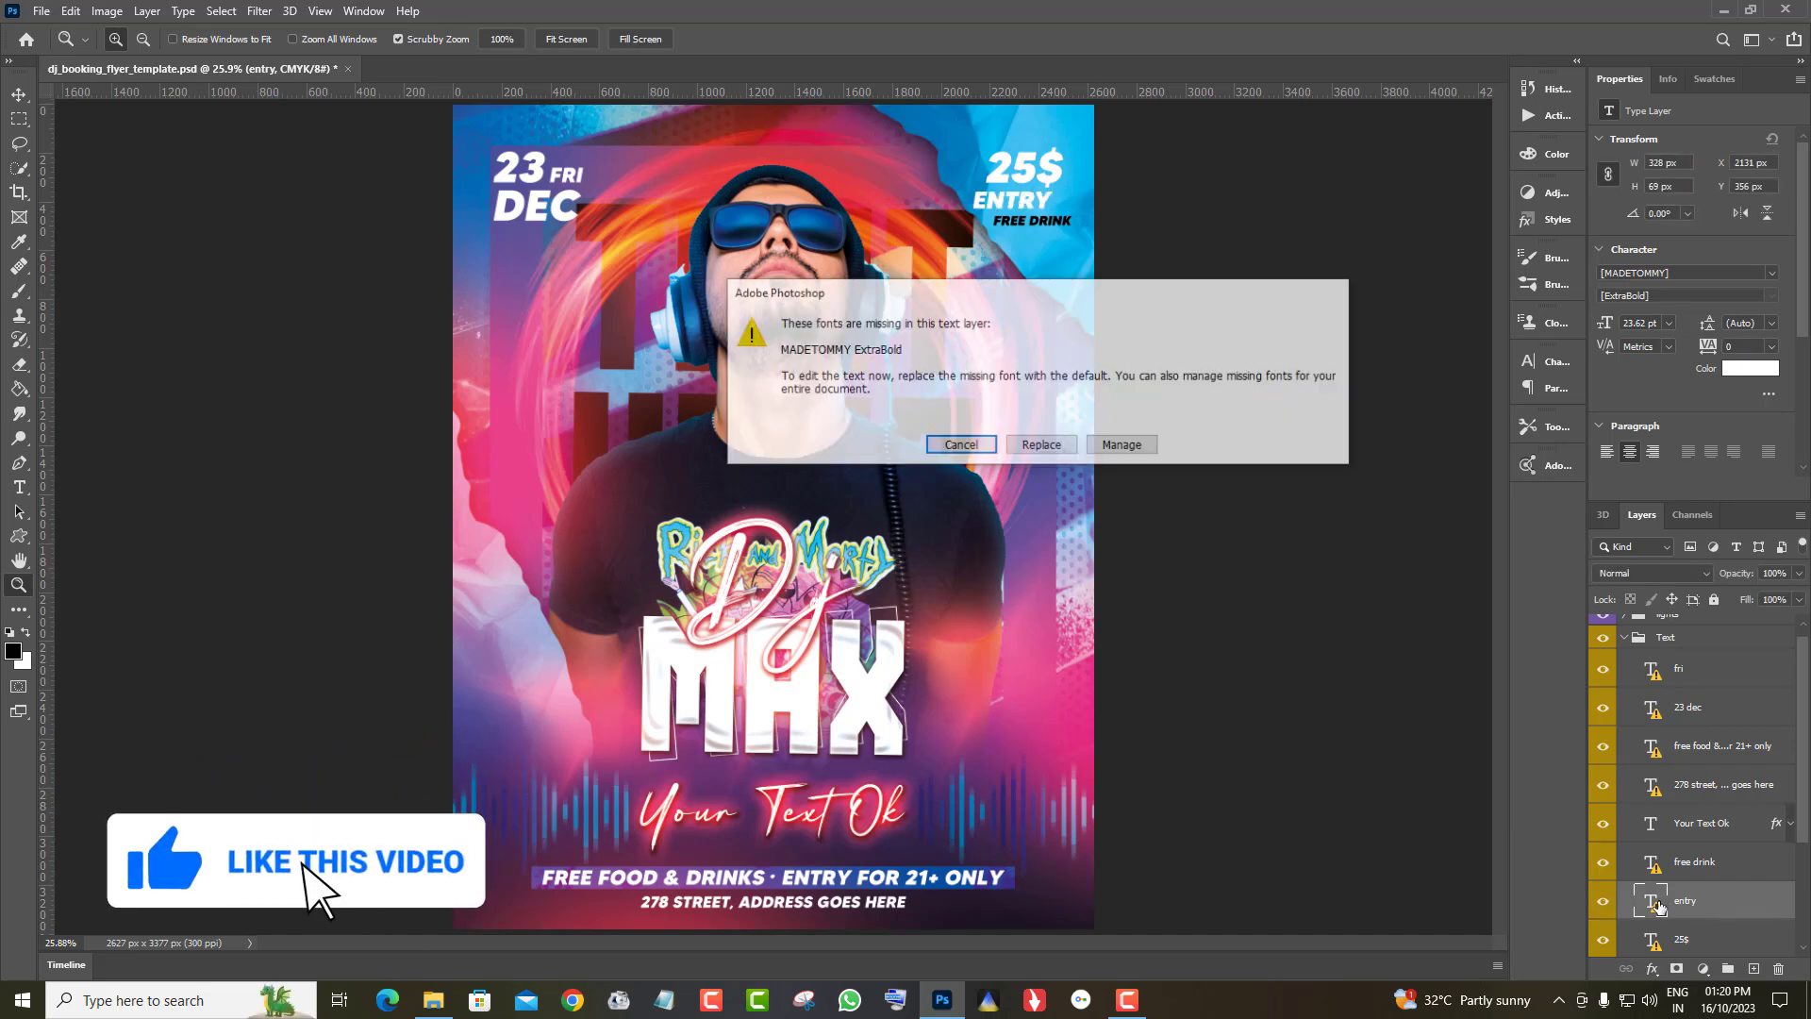
drag(1121, 295, 1583, 199)
click(1584, 350)
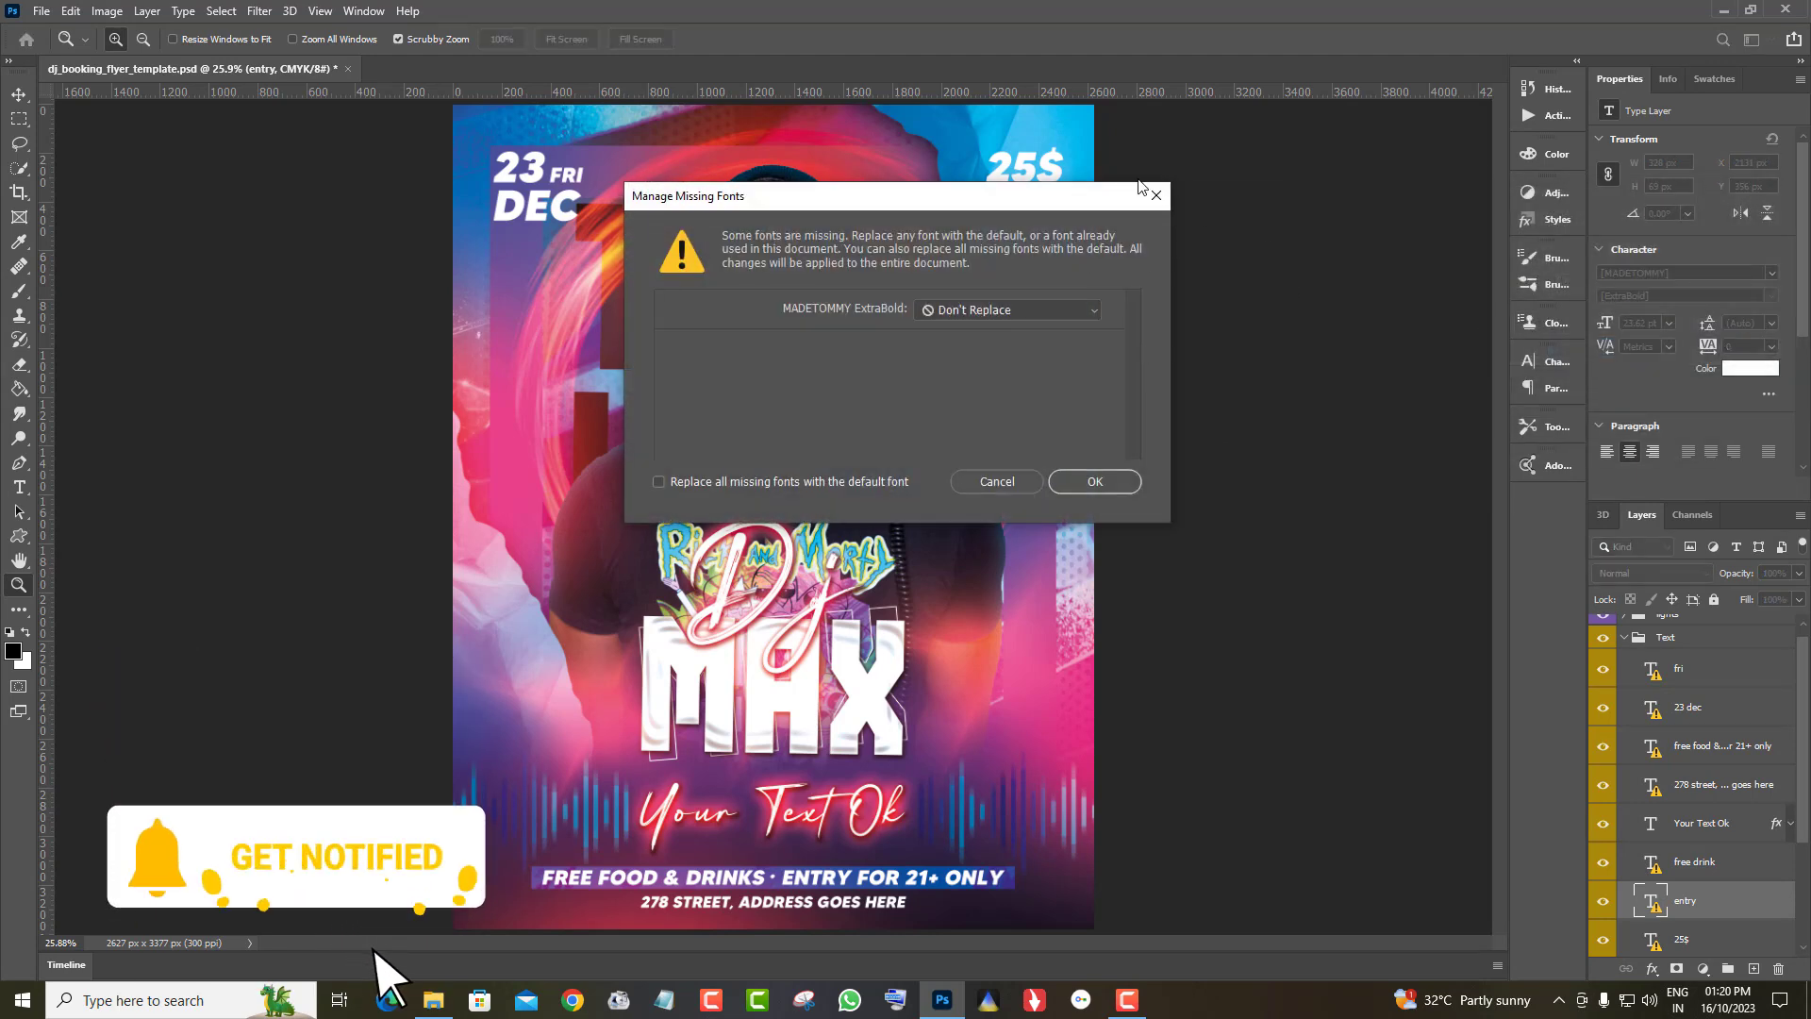
drag(948, 191, 1542, 148)
click(1603, 262)
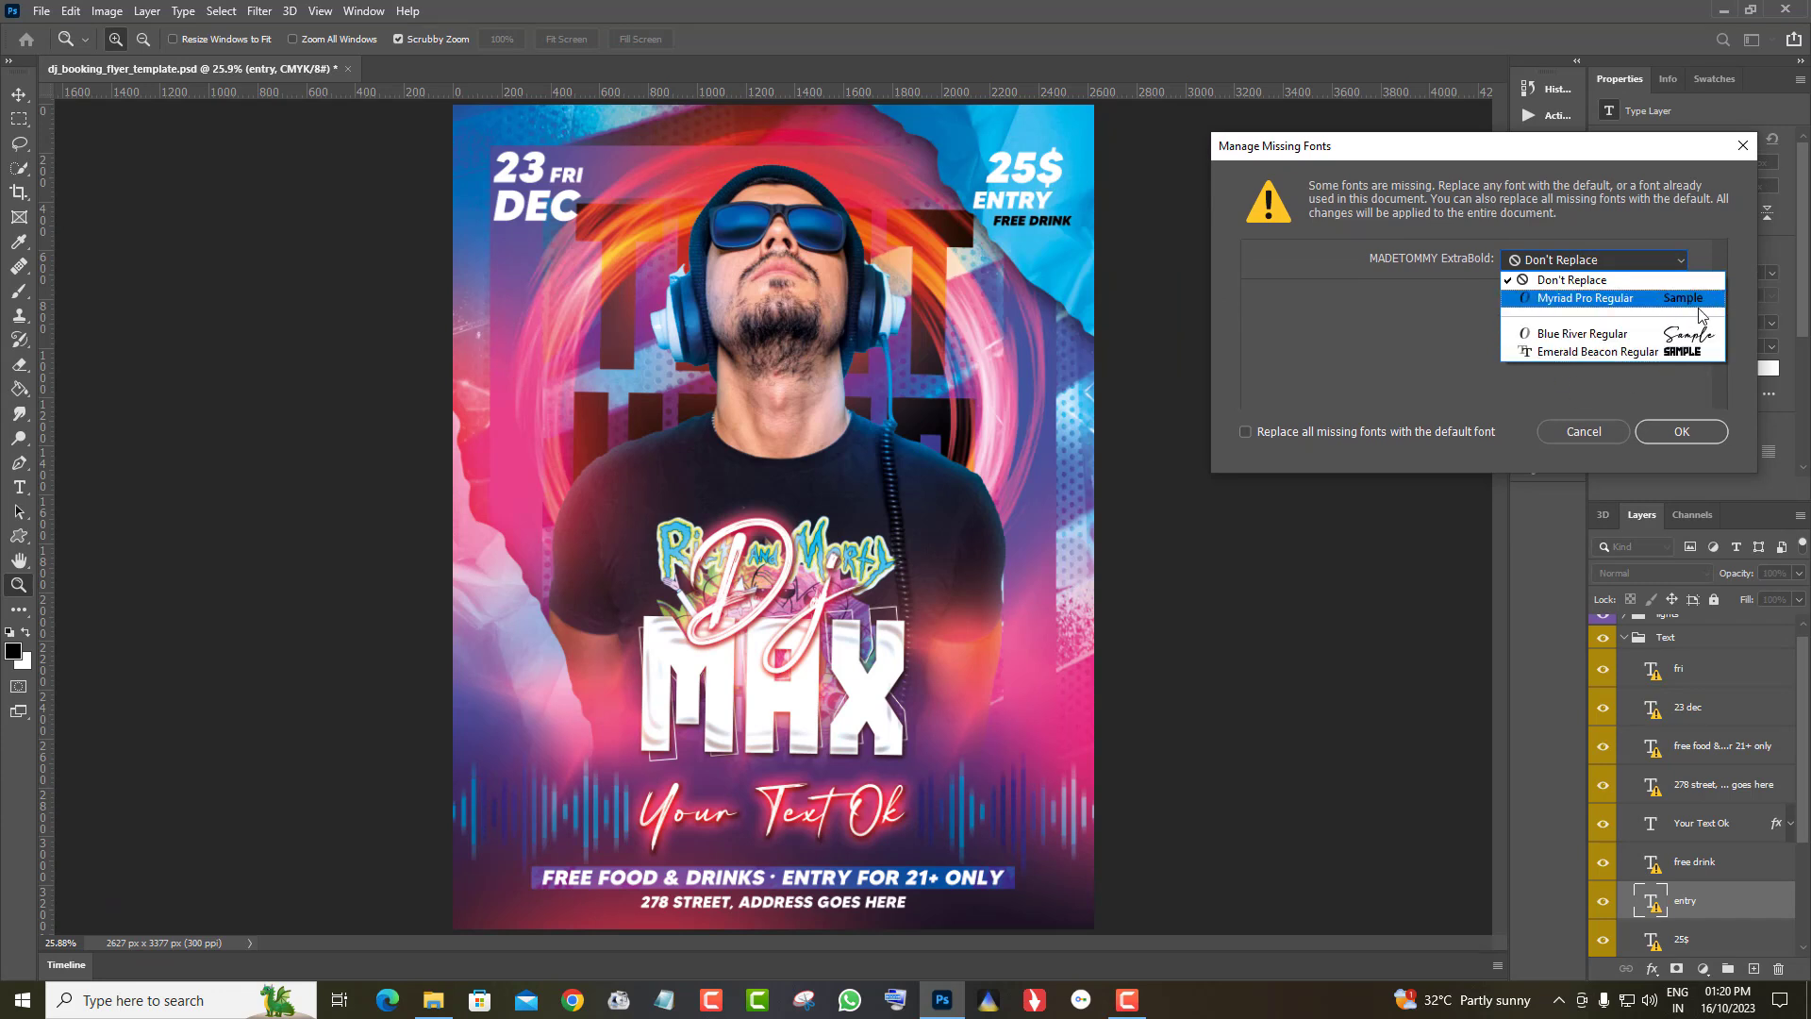
click(1637, 352)
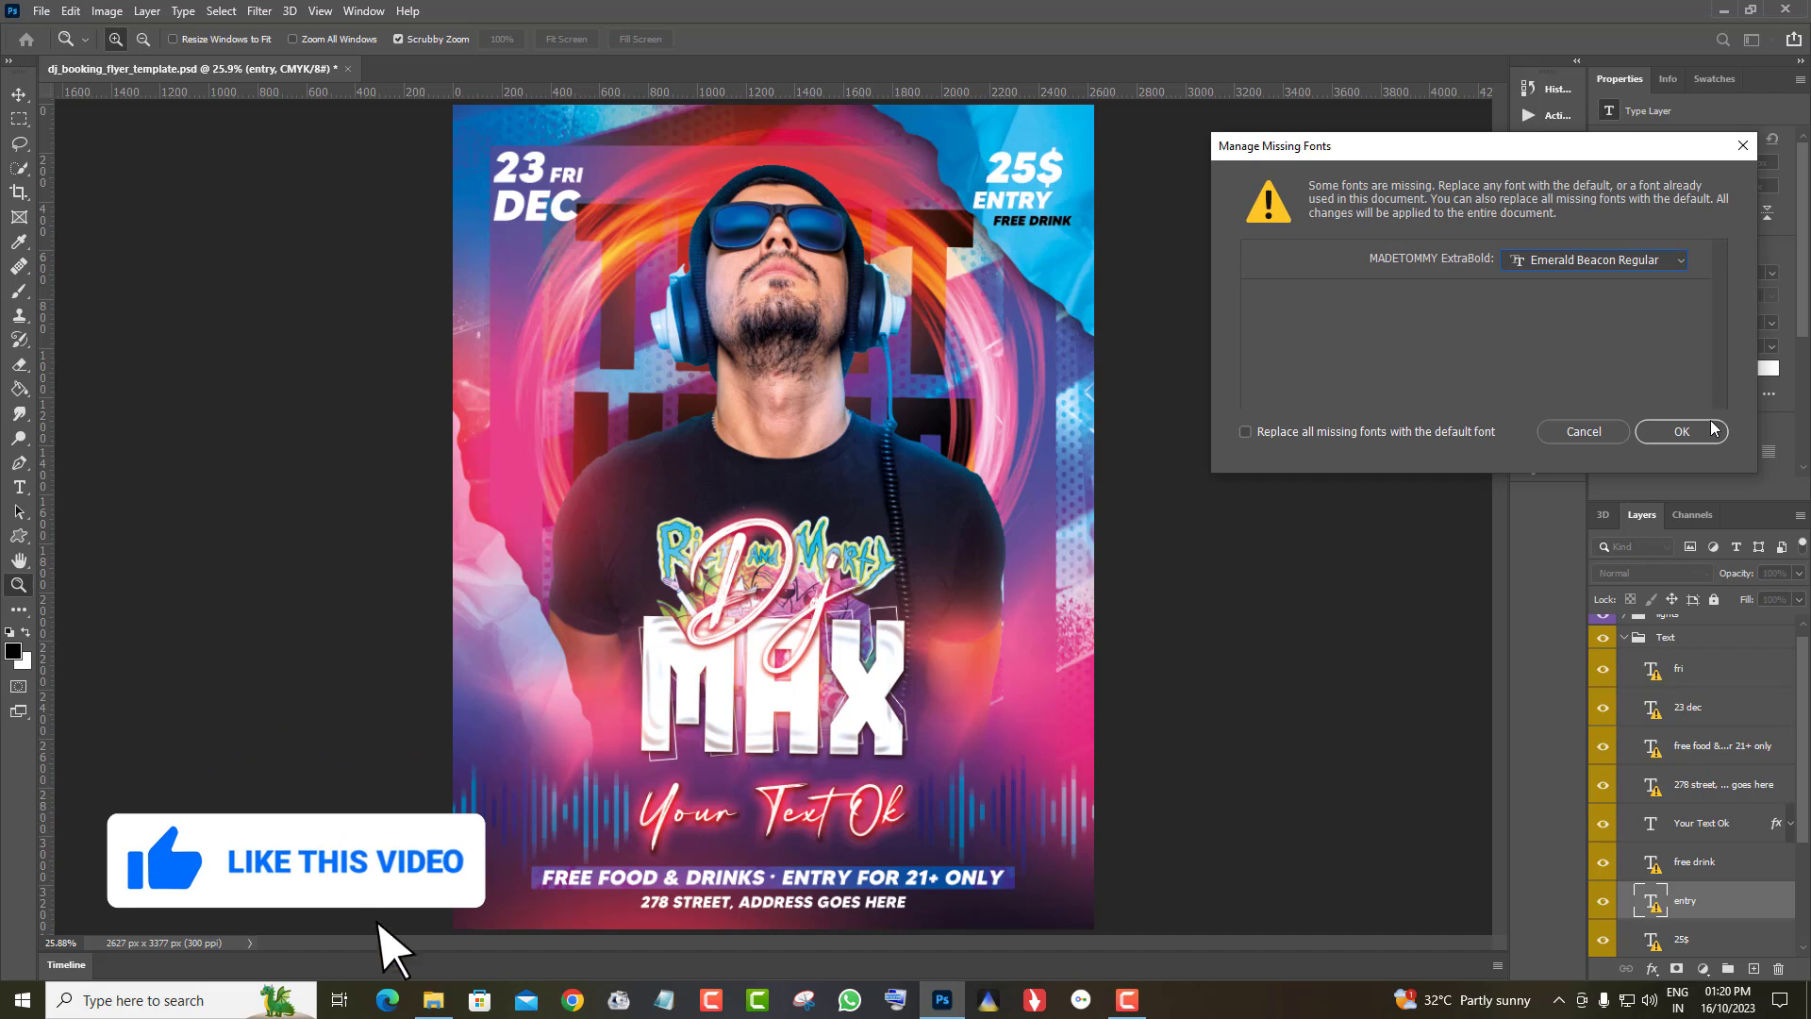
click(1680, 433)
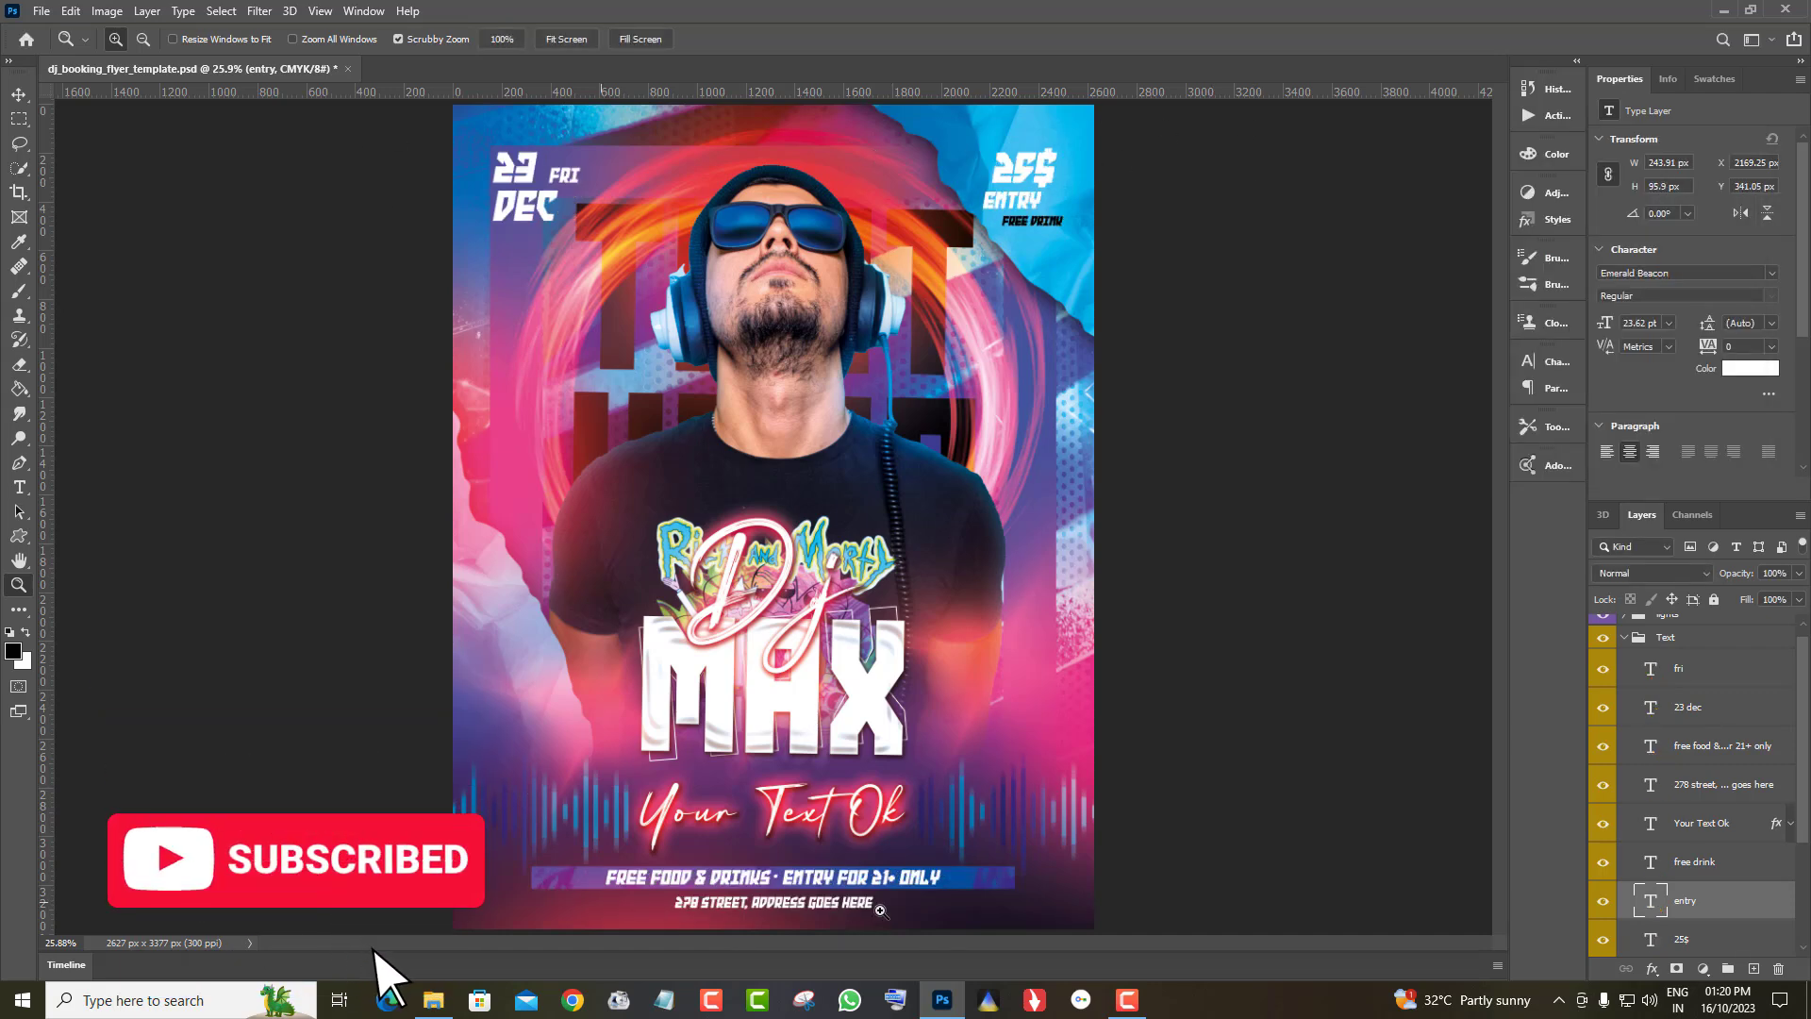
Examine the replaced font up close in the price and entry texts and the footer lines, ending on the full flyer view
drag(924, 244, 1174, 330)
scroll(1169, 349, up, 5)
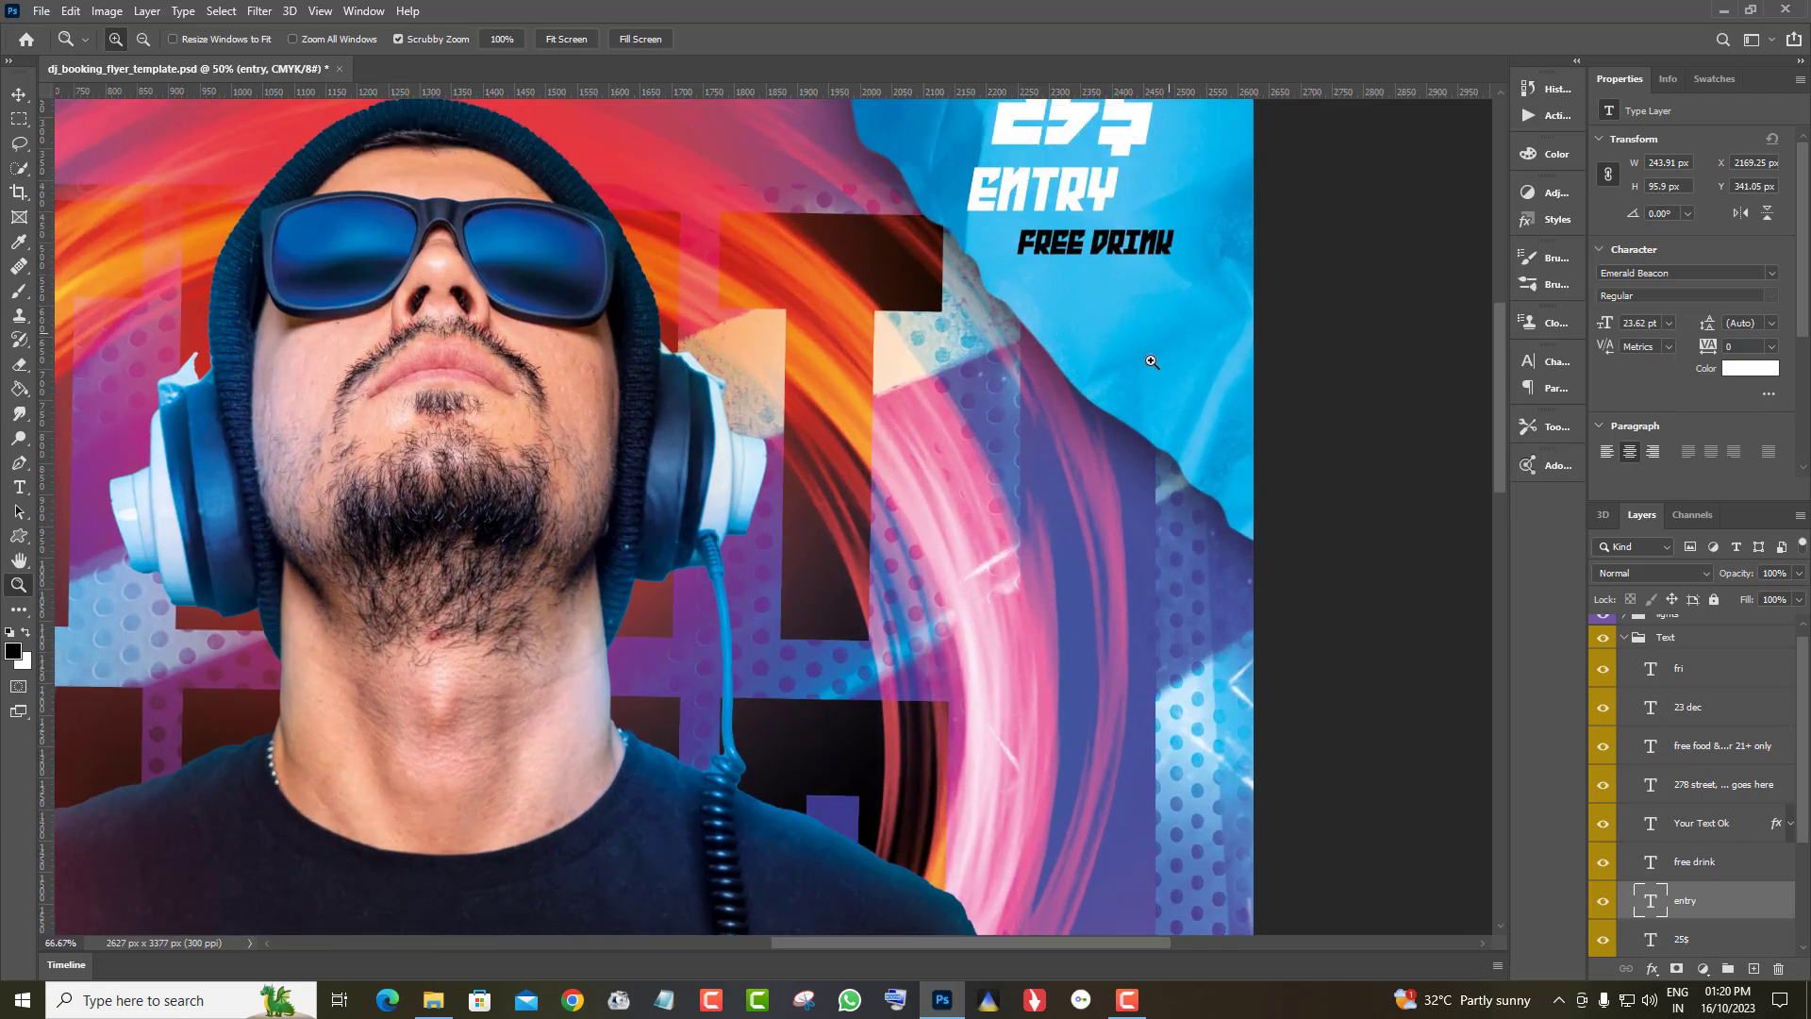
scroll(1162, 491, down, 7)
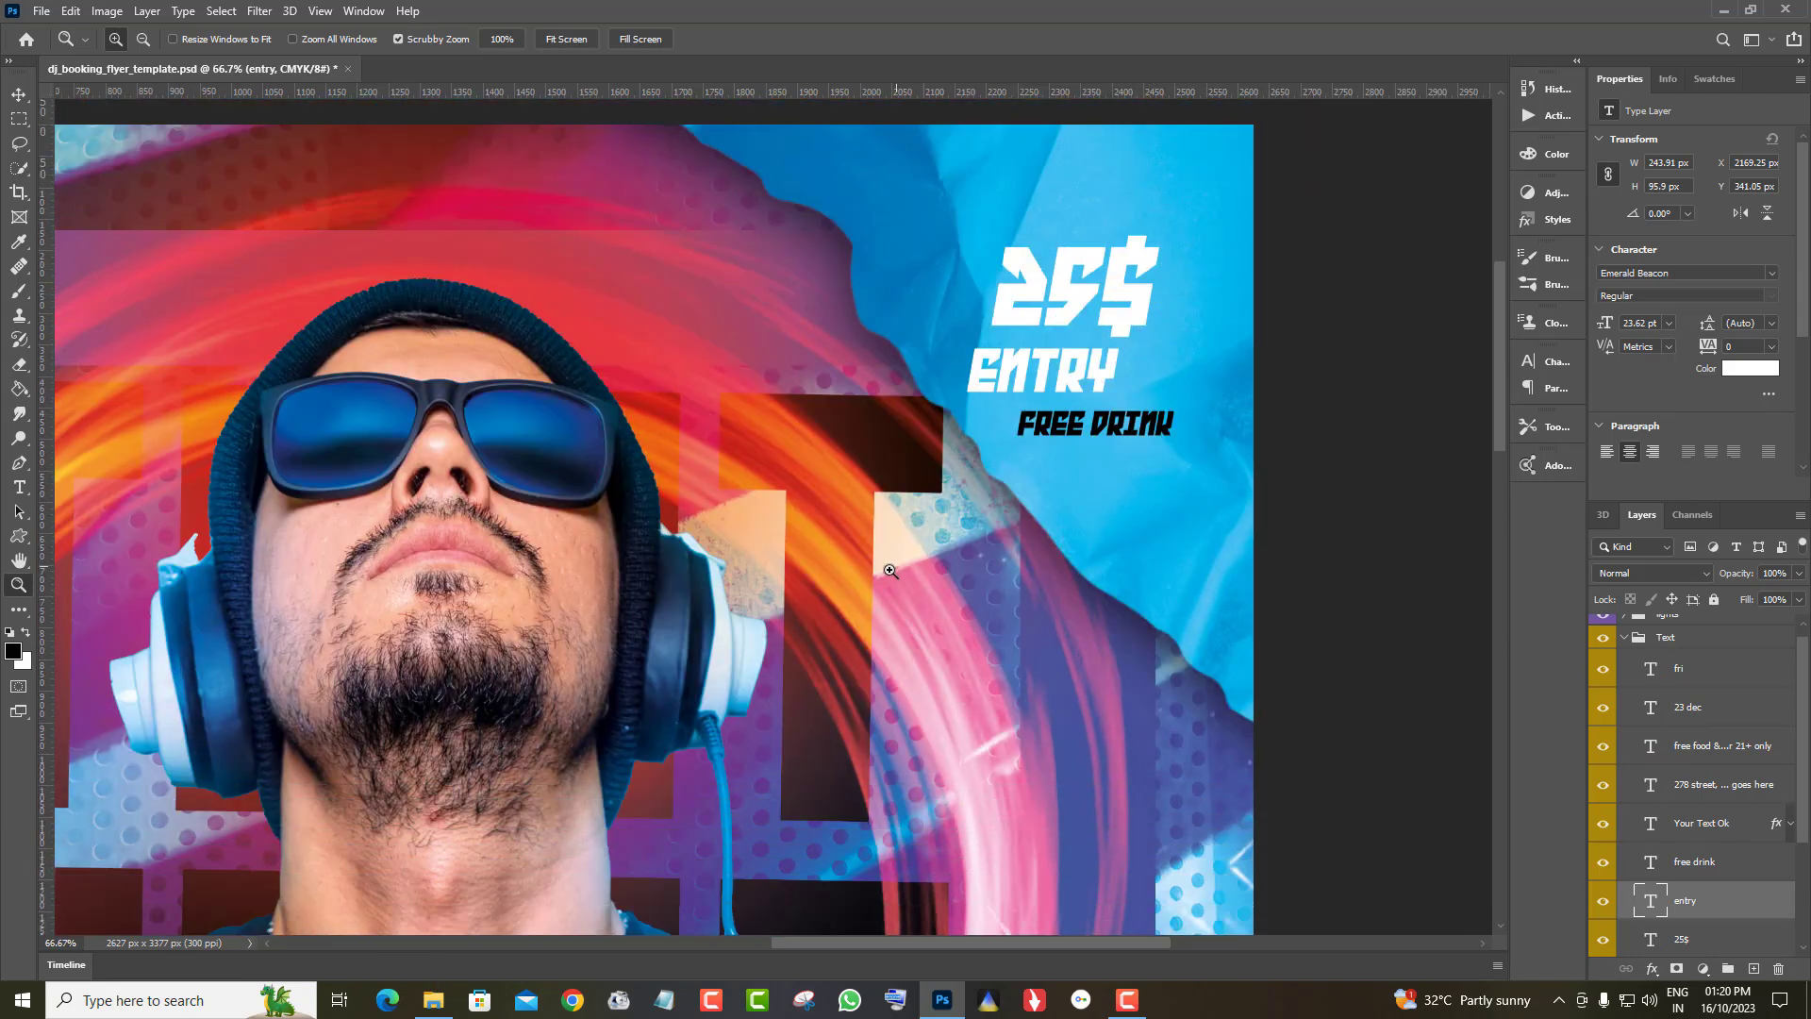
scroll(1103, 679, down, 7)
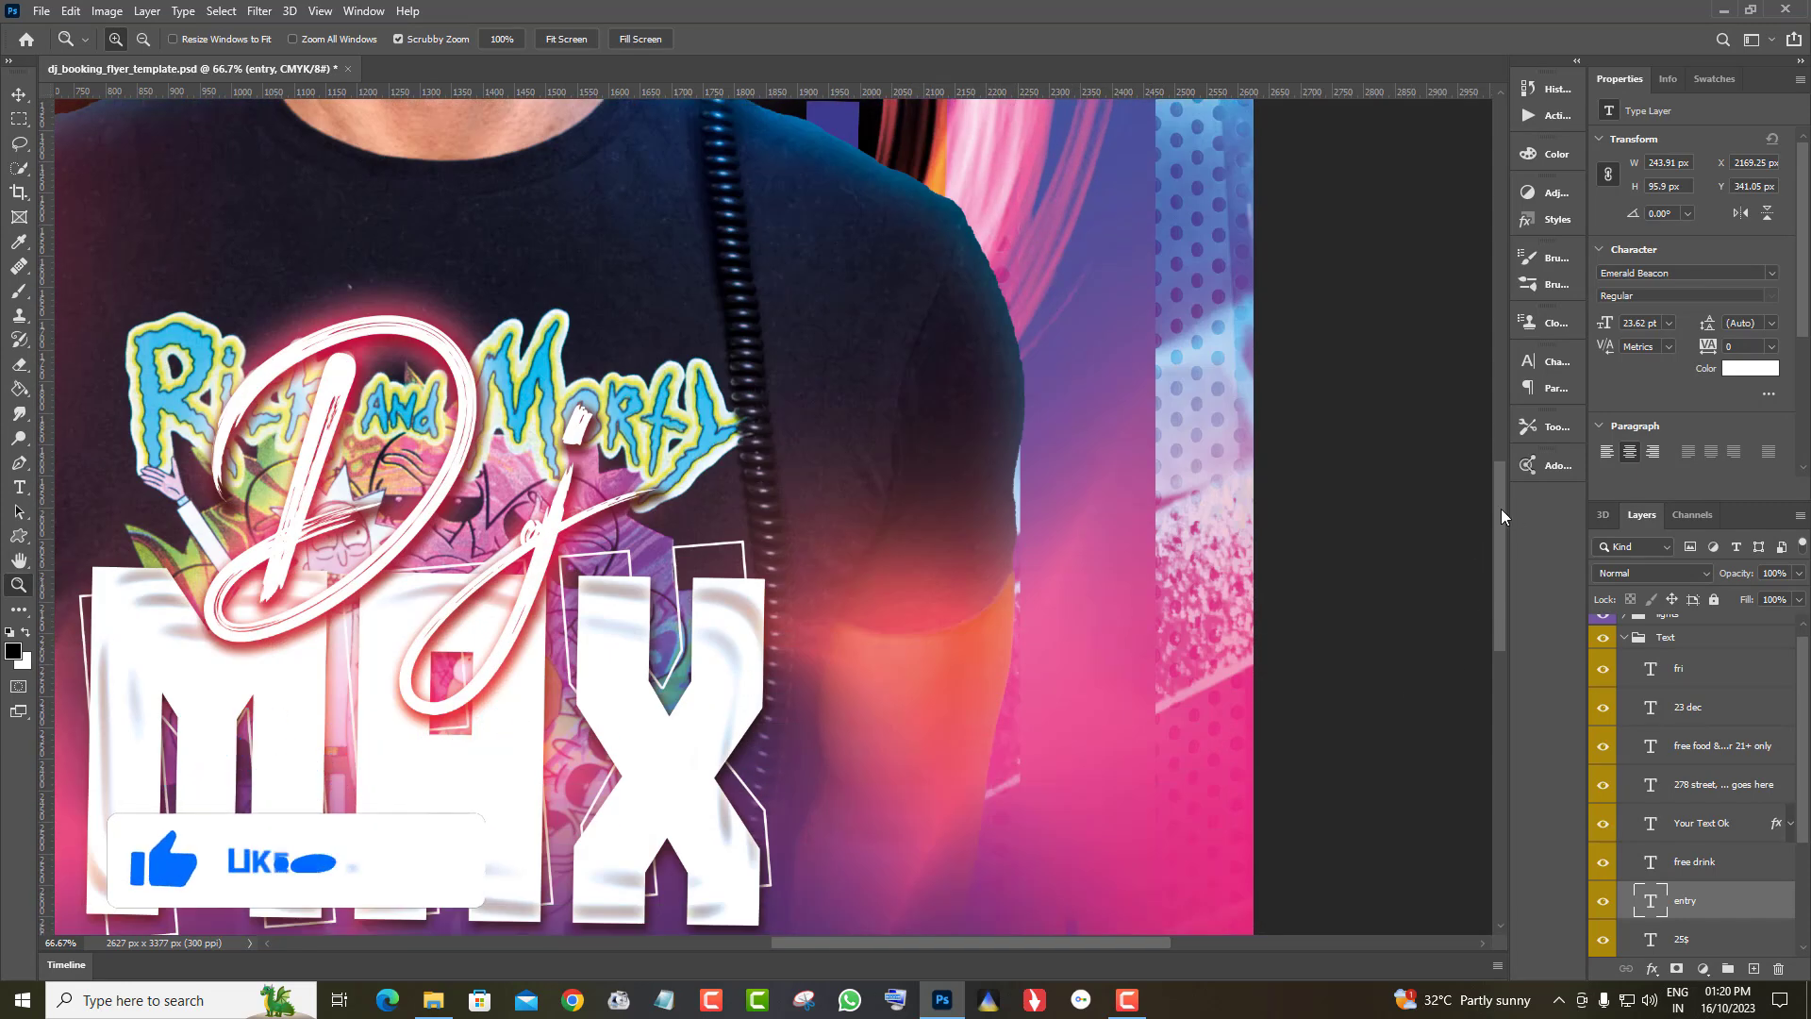
drag(1501, 514, 1424, 702)
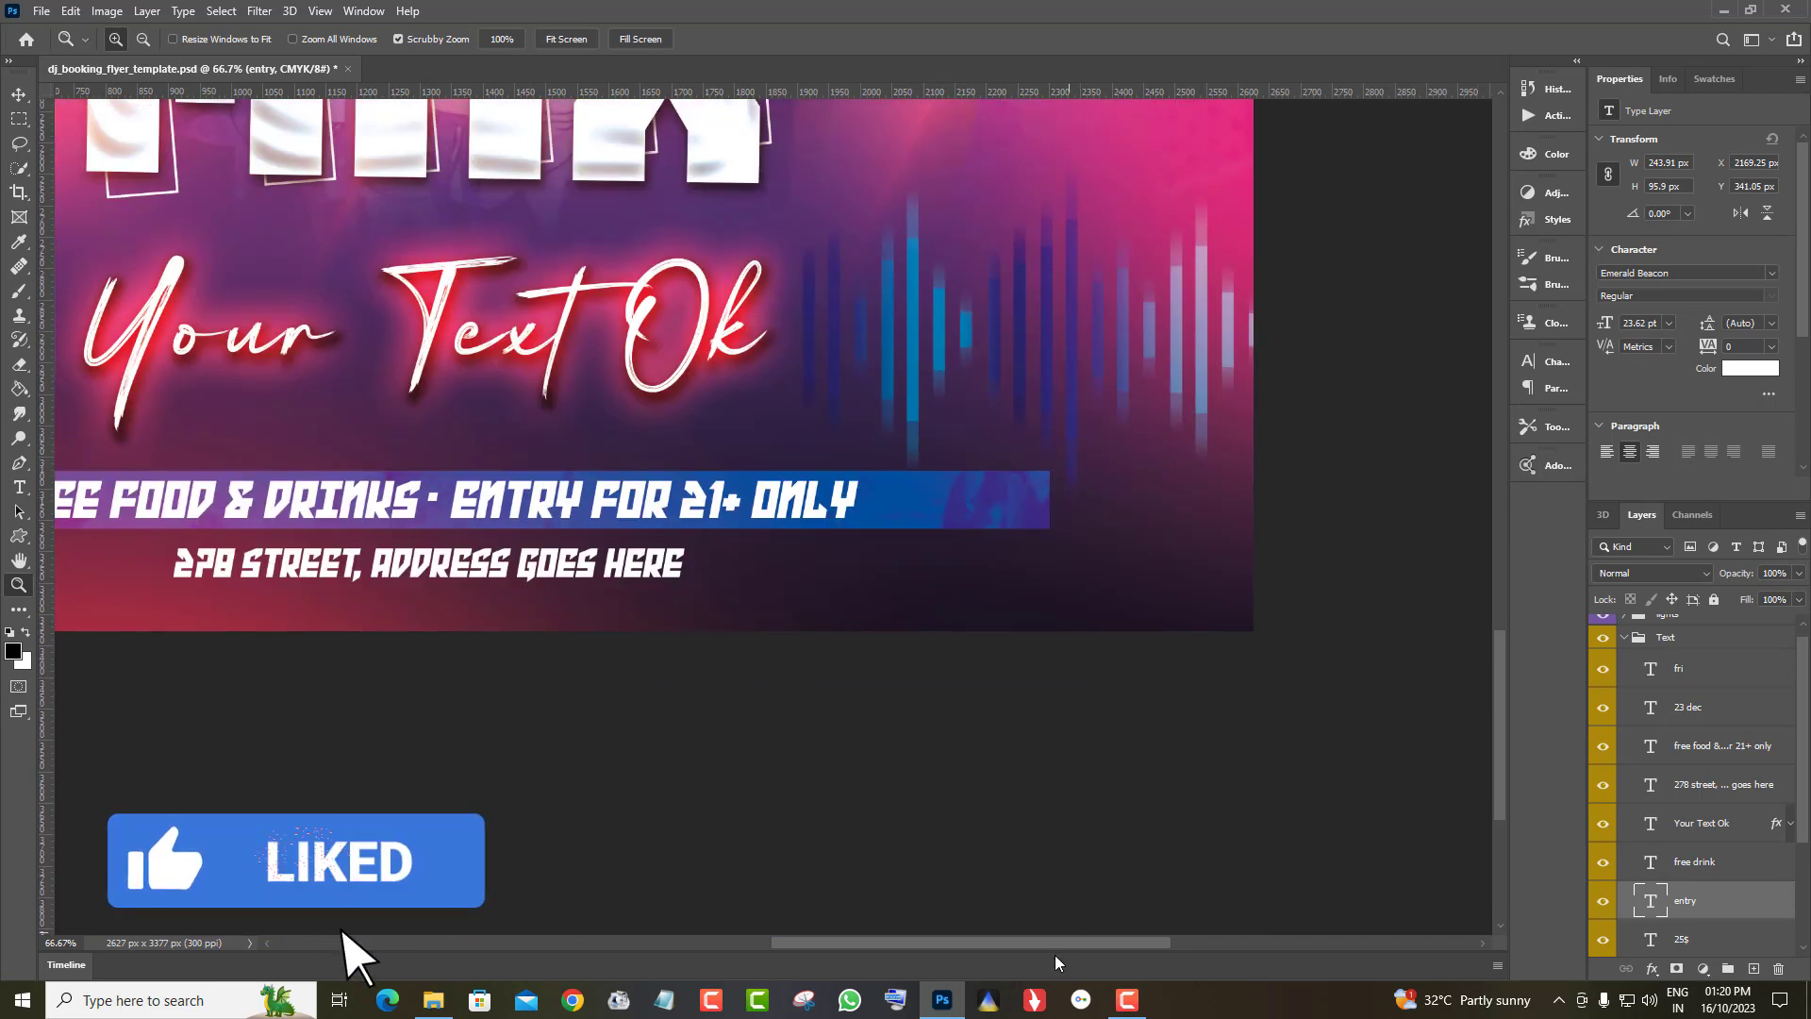
scroll(476, 463, left, 5)
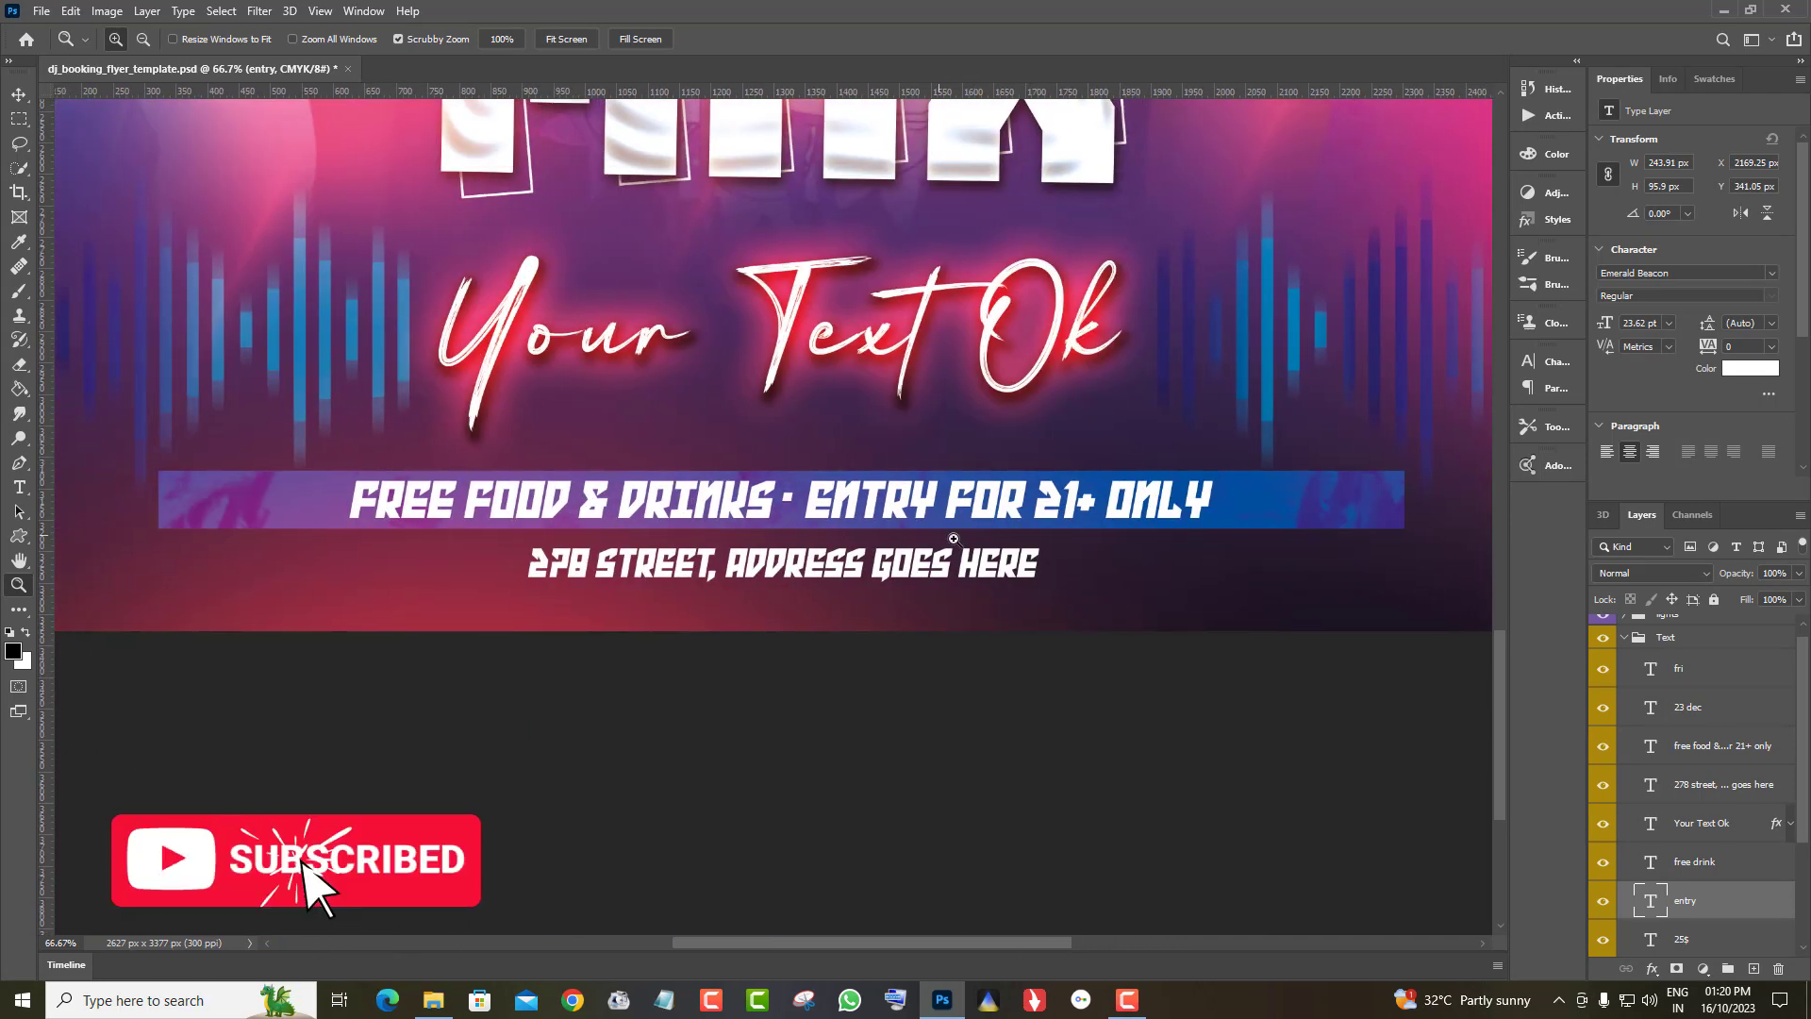
scroll(1144, 614, up, 1)
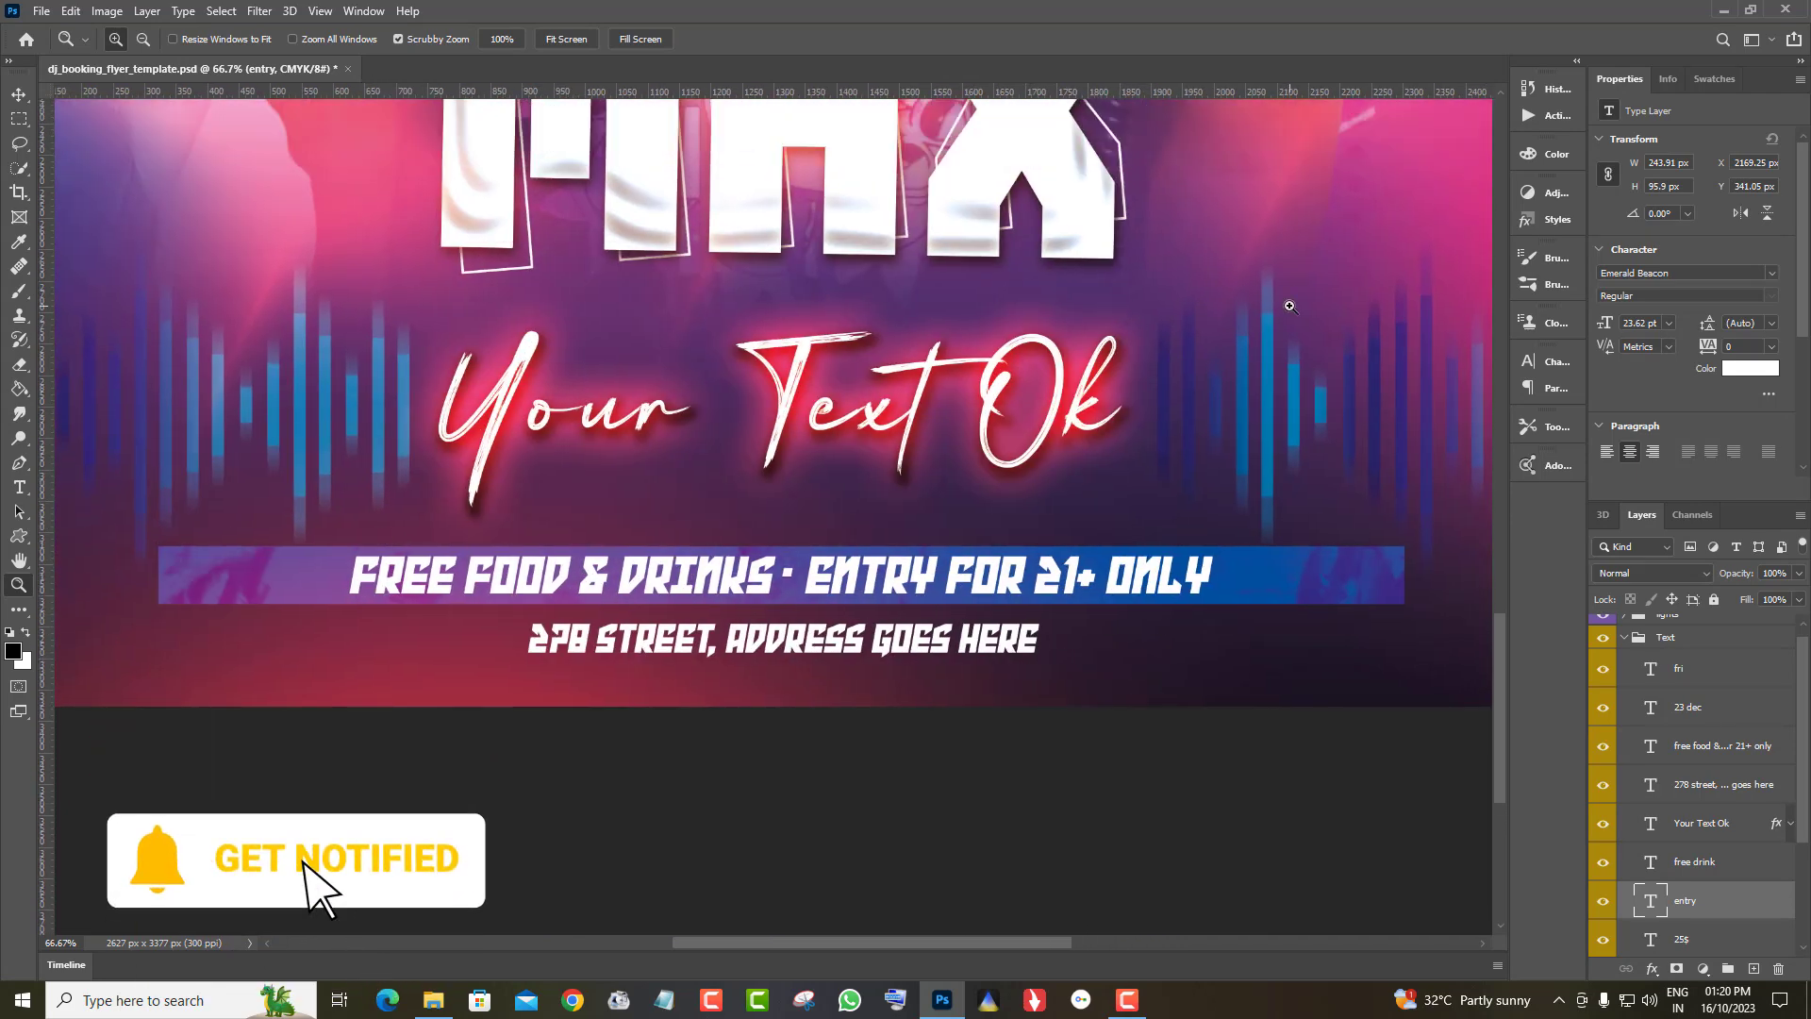
right_click(1299, 311)
click(1330, 318)
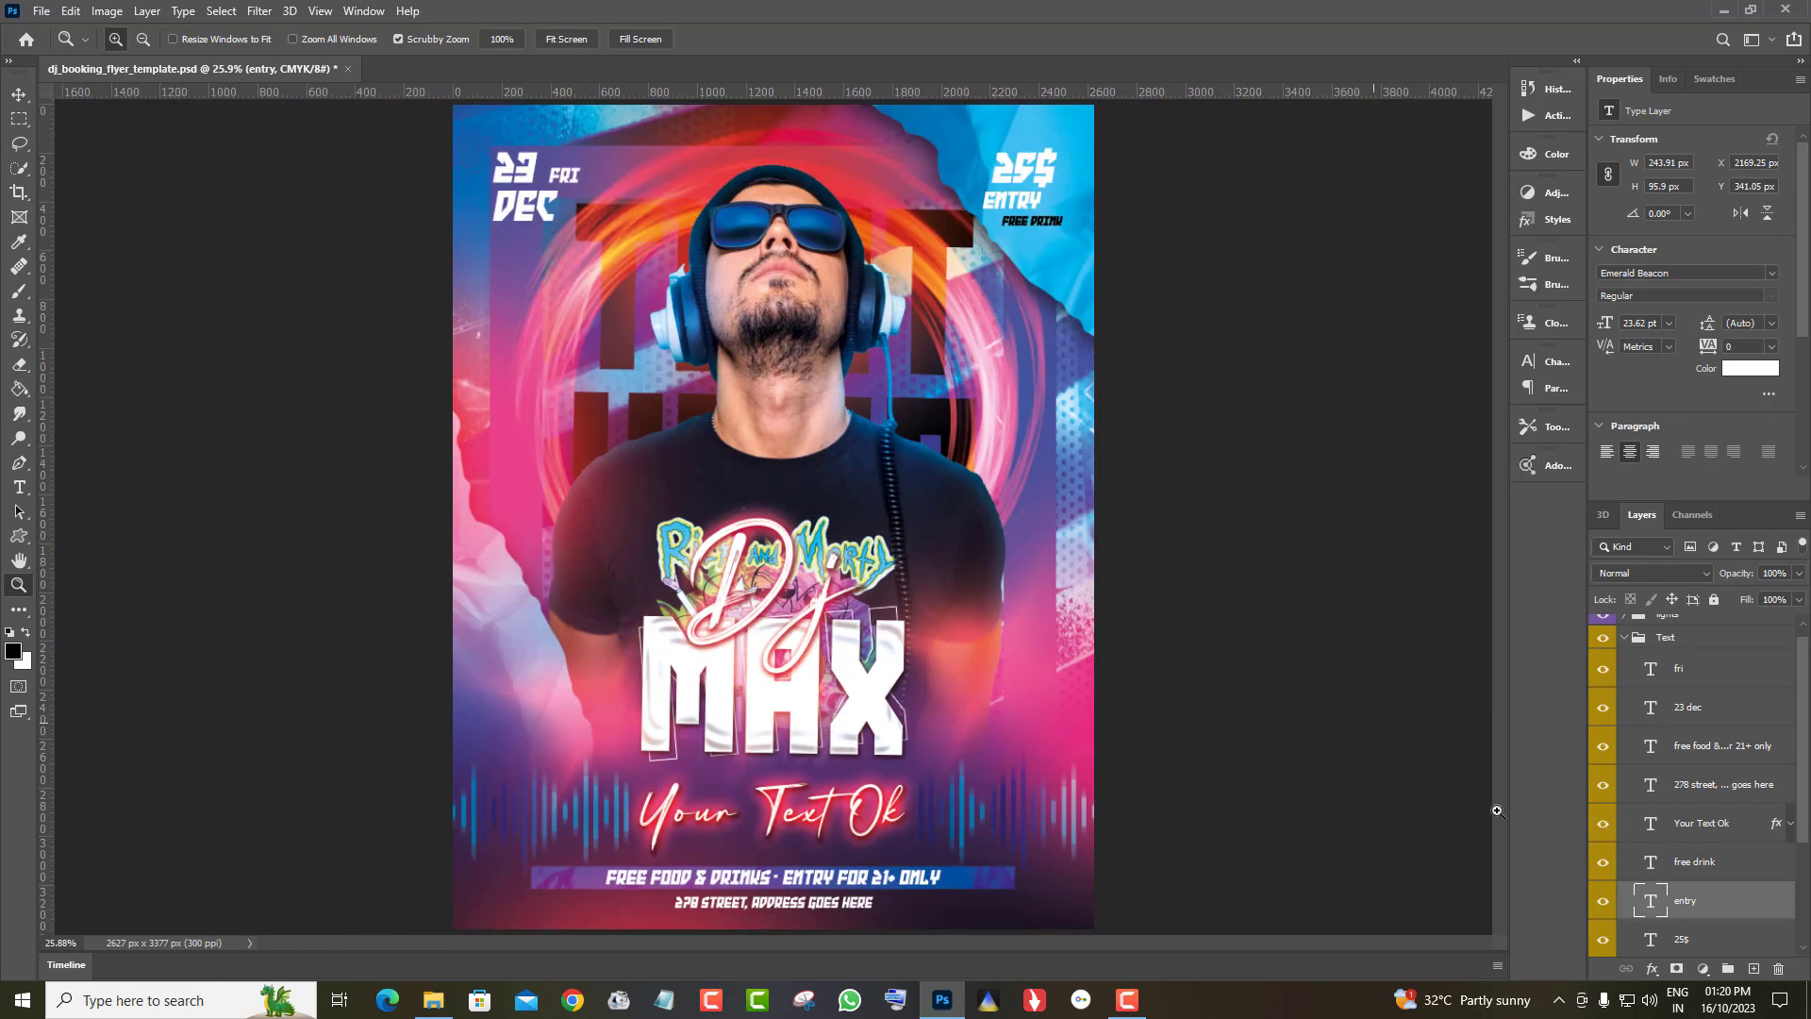
Set the ENTRY text's colour to red ee1616 and commit the text edit
double_click(1651, 903)
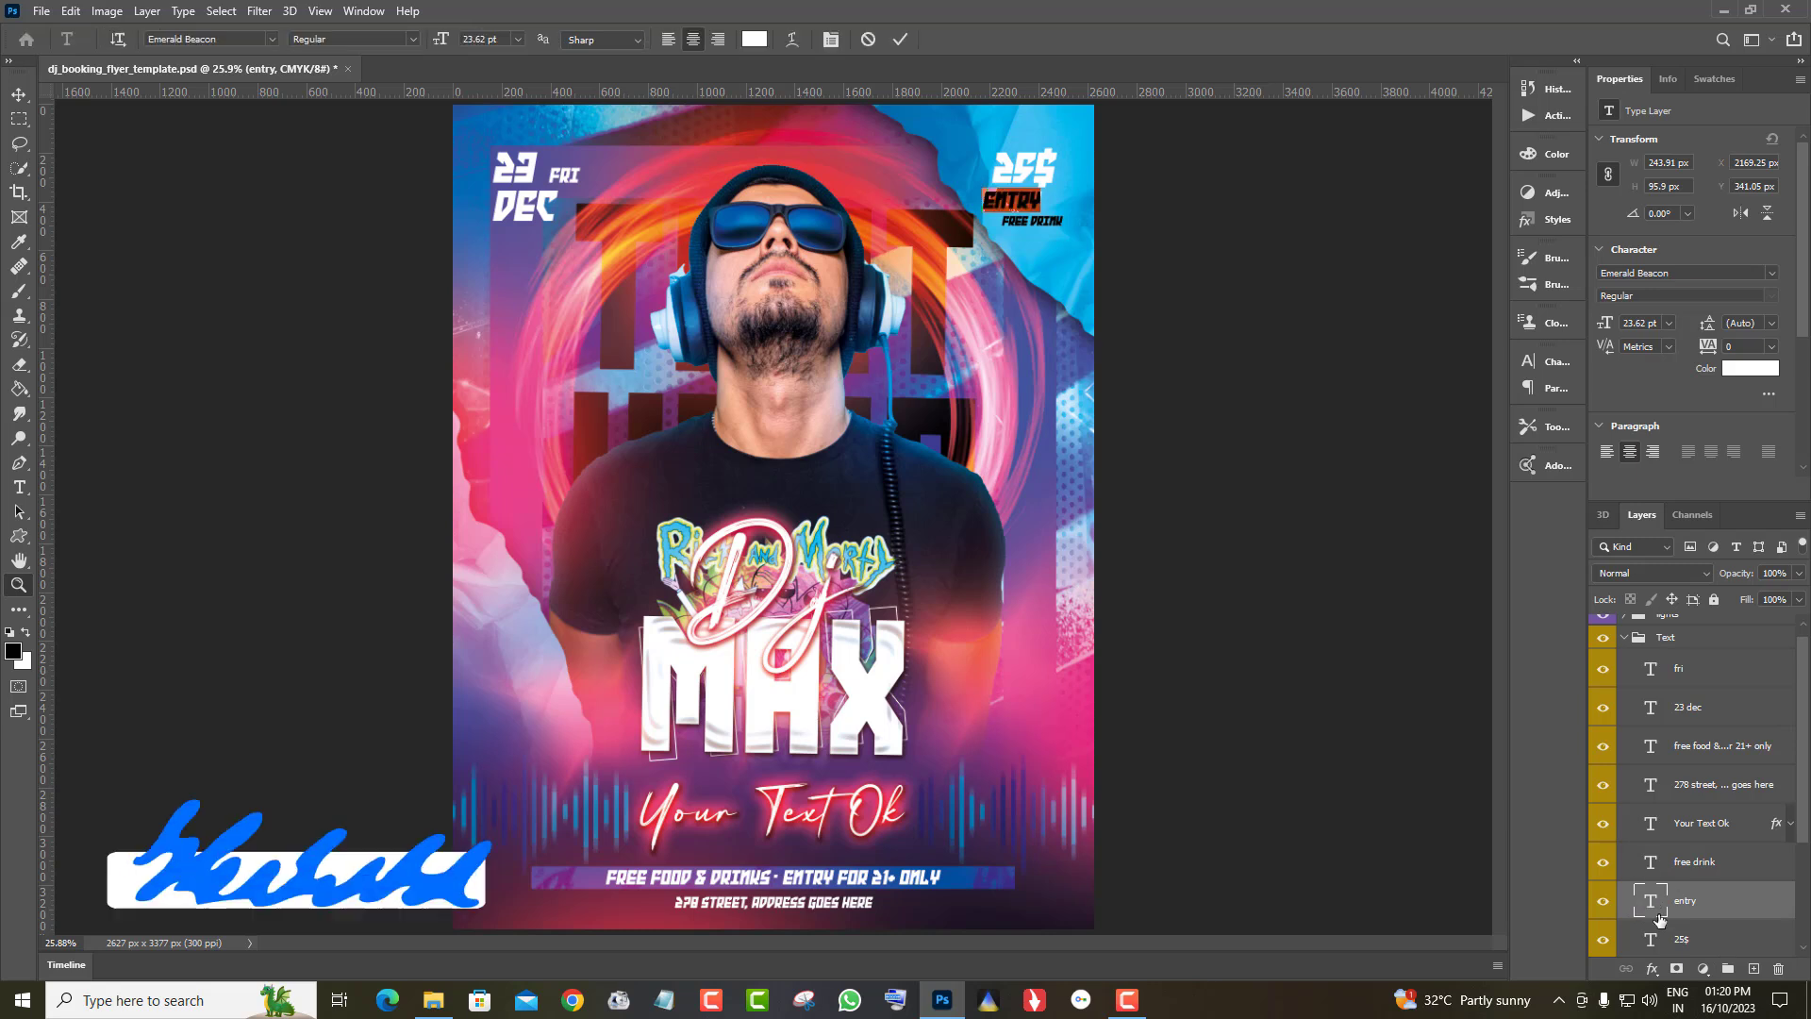
click(1749, 367)
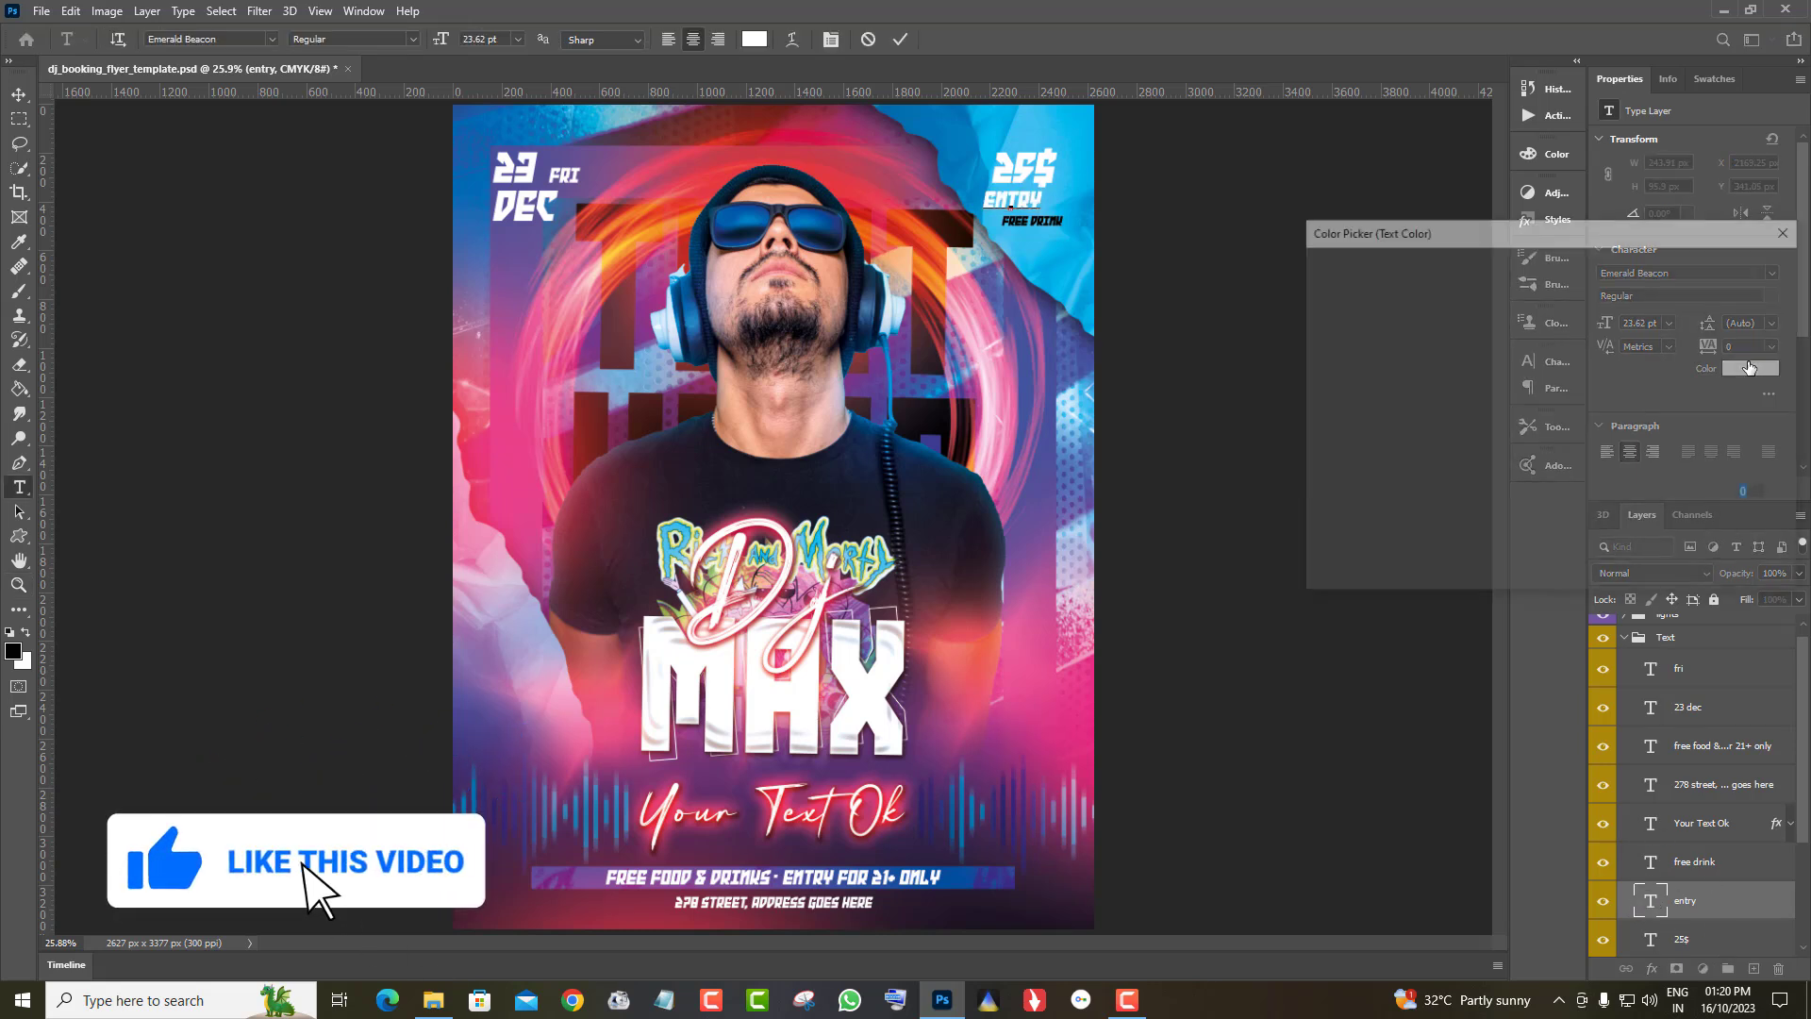
click(1547, 307)
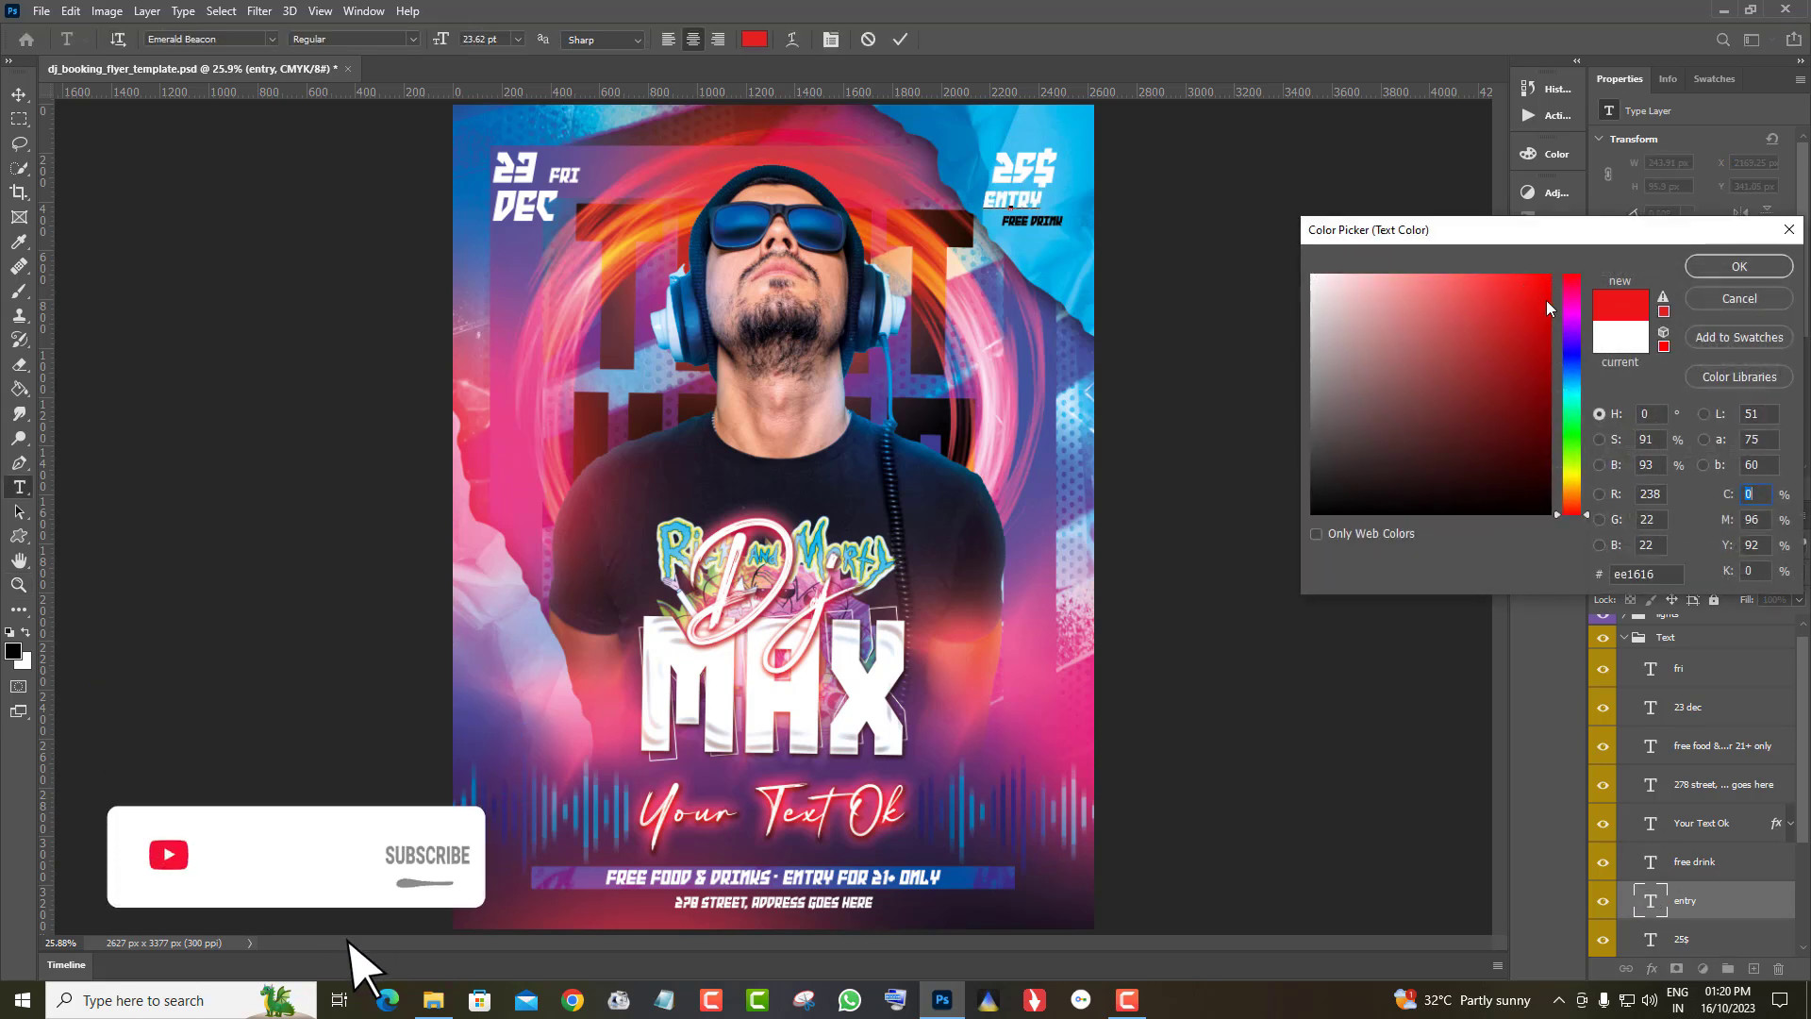
click(1738, 266)
click(18, 94)
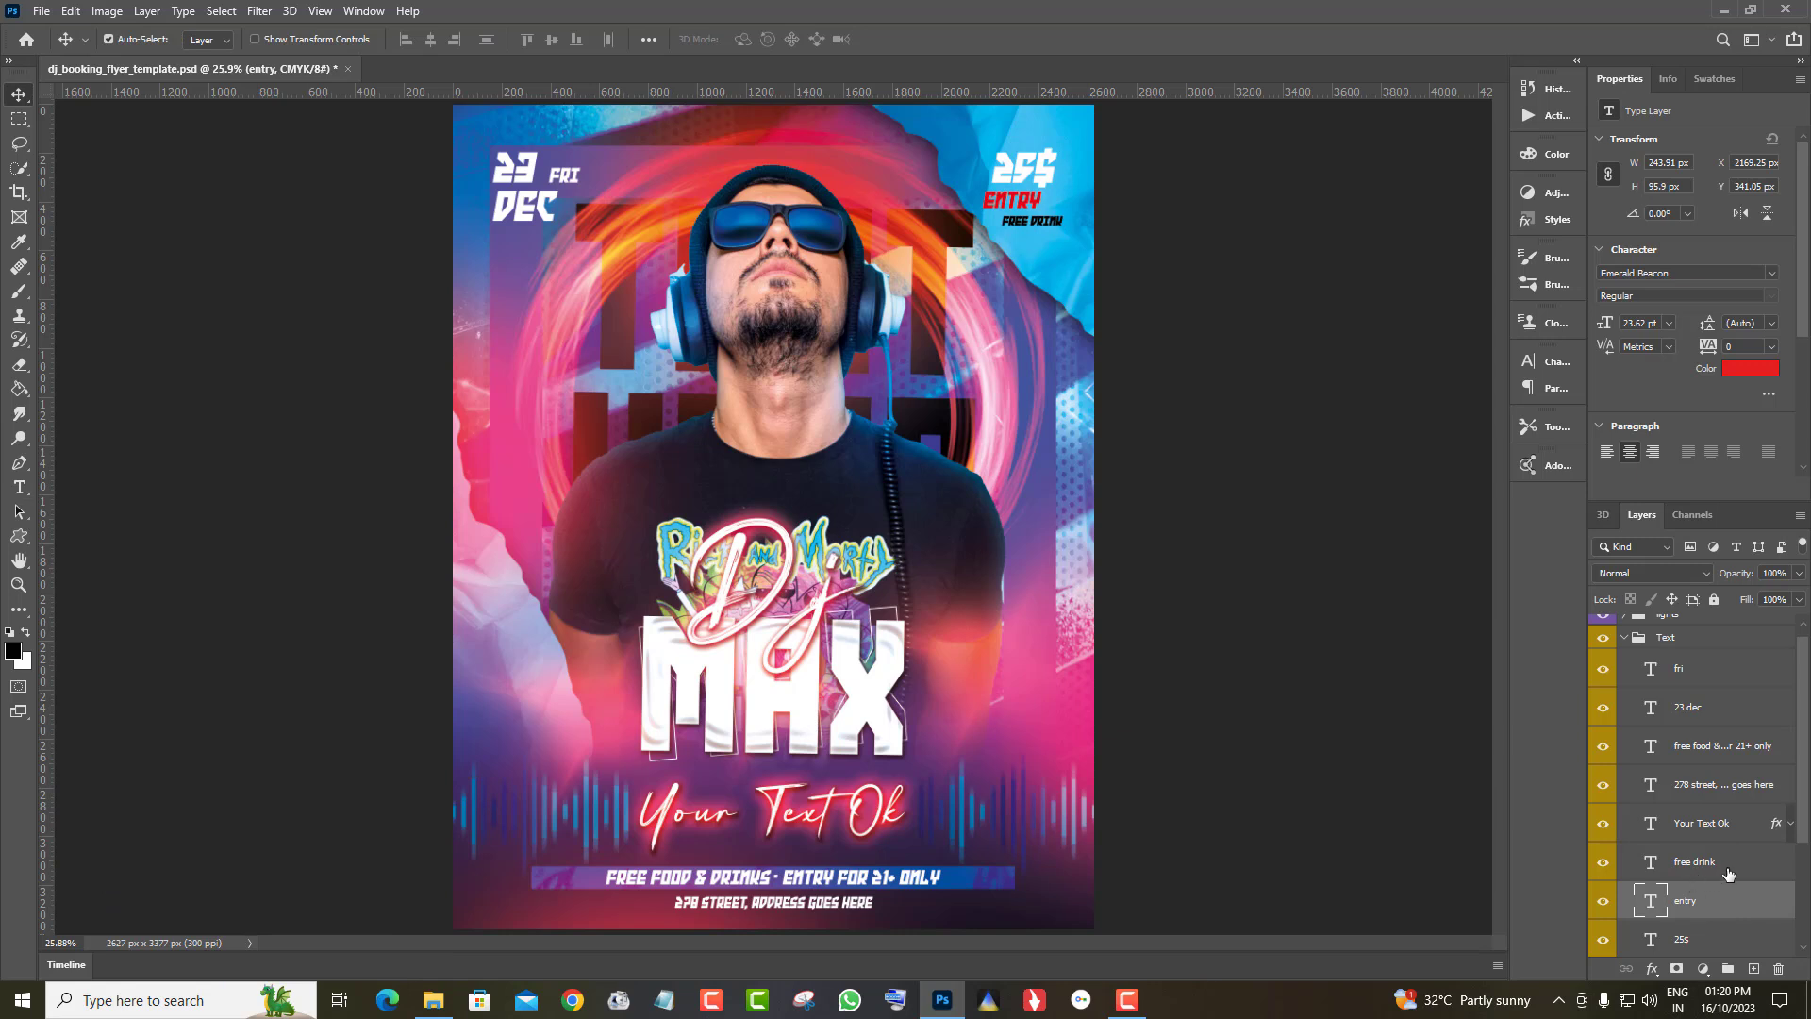
Select the free drink text layer and toggle its visibility to identify its text on the flyer
click(1642, 864)
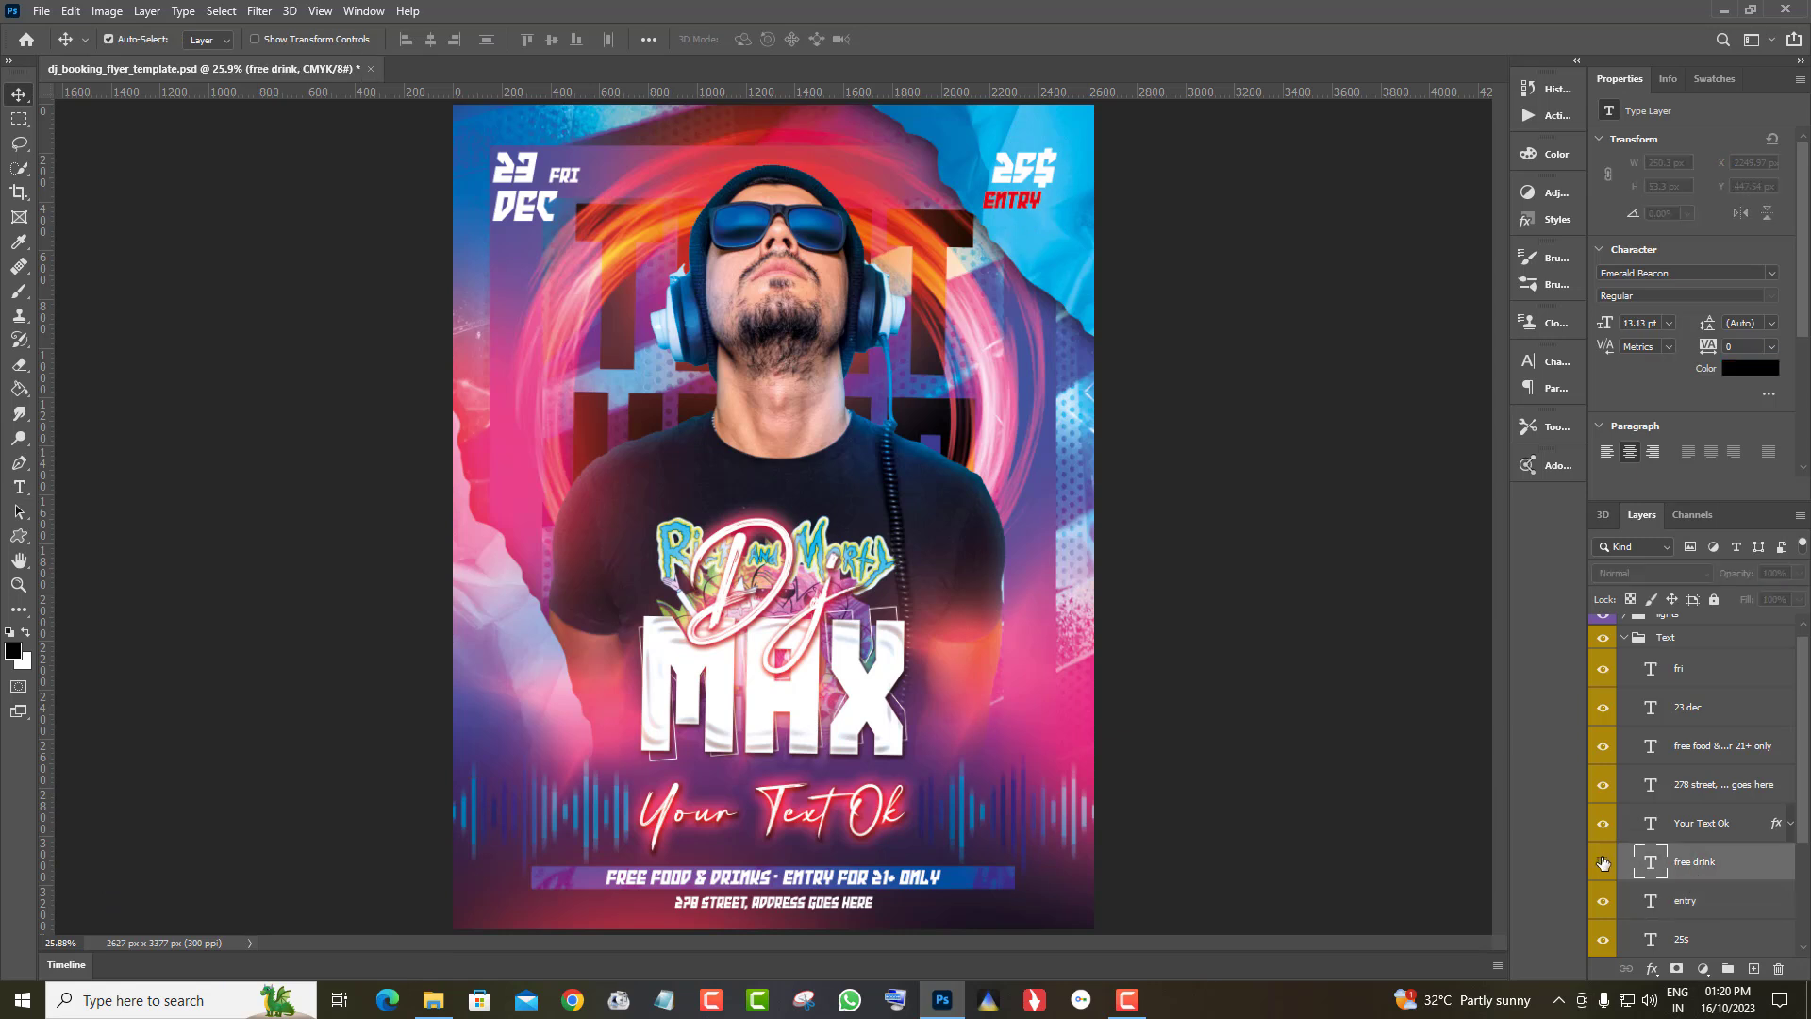